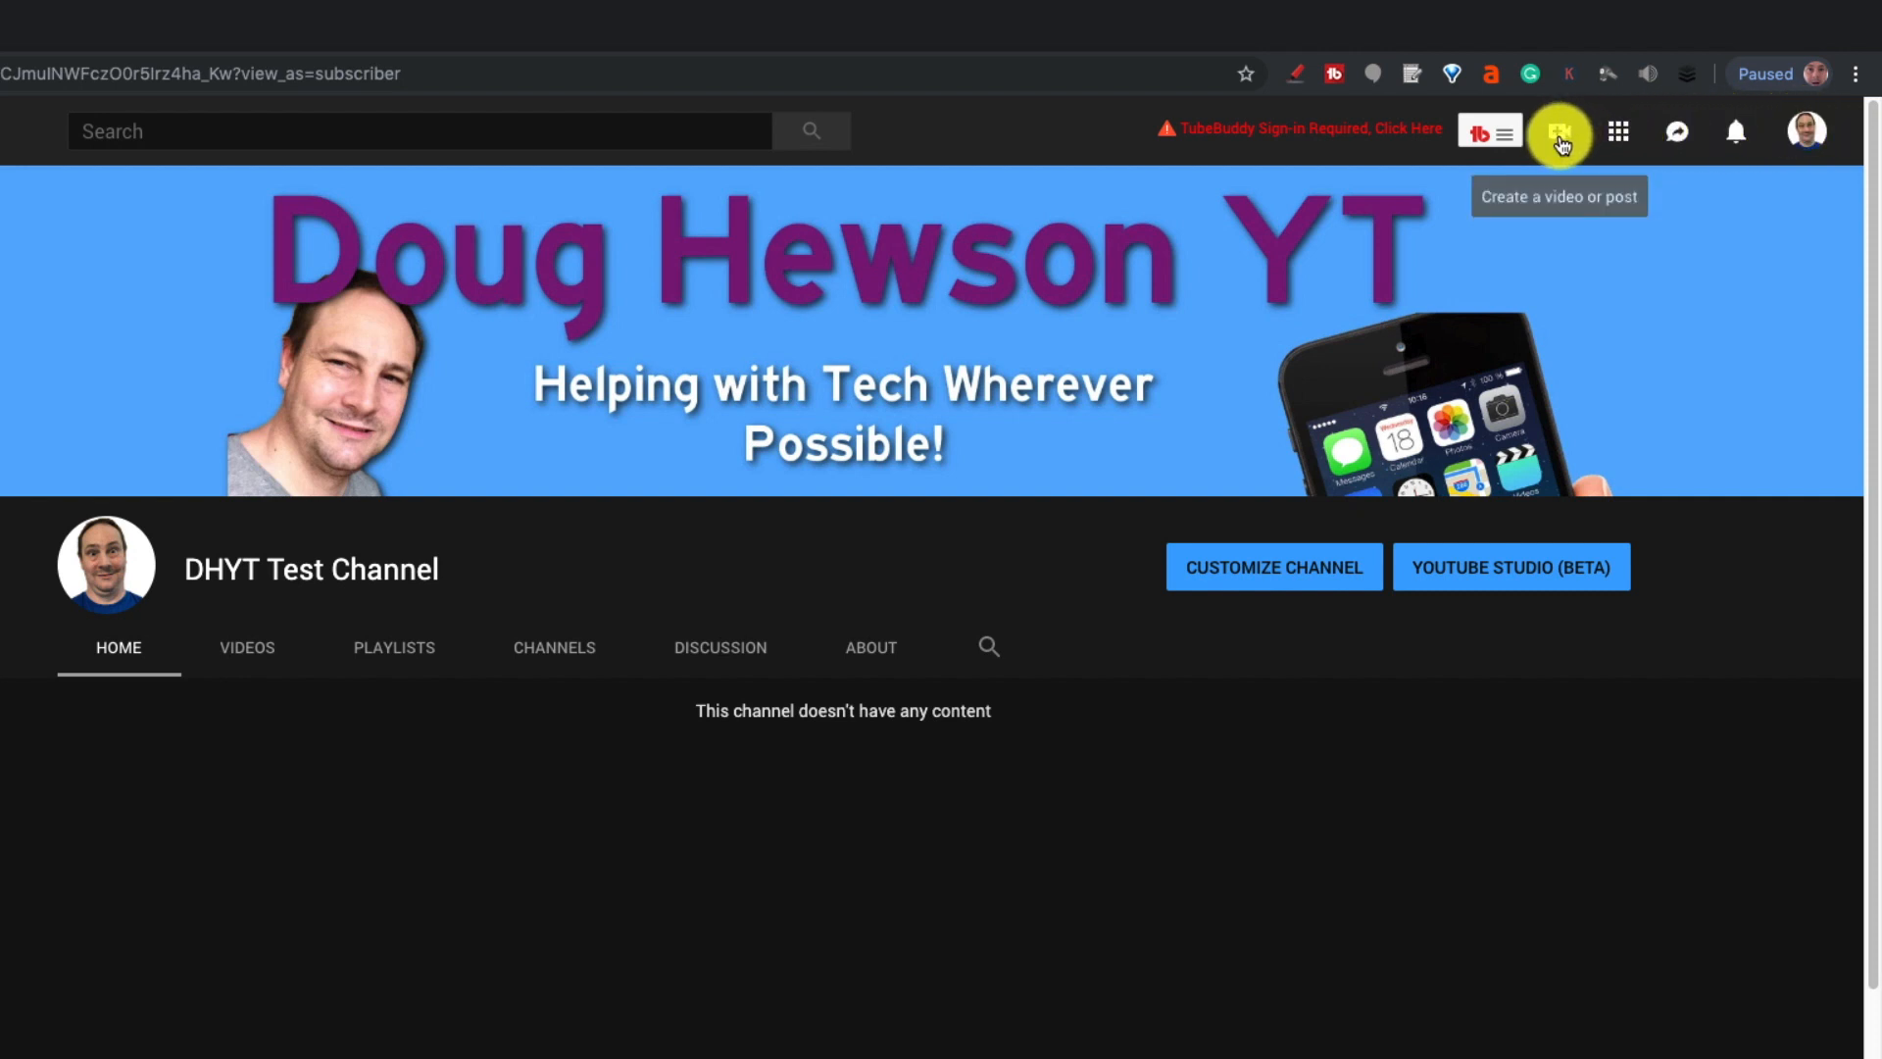
Open the video upload page and set the privacy of the new upload to Scheduled.
click(1562, 143)
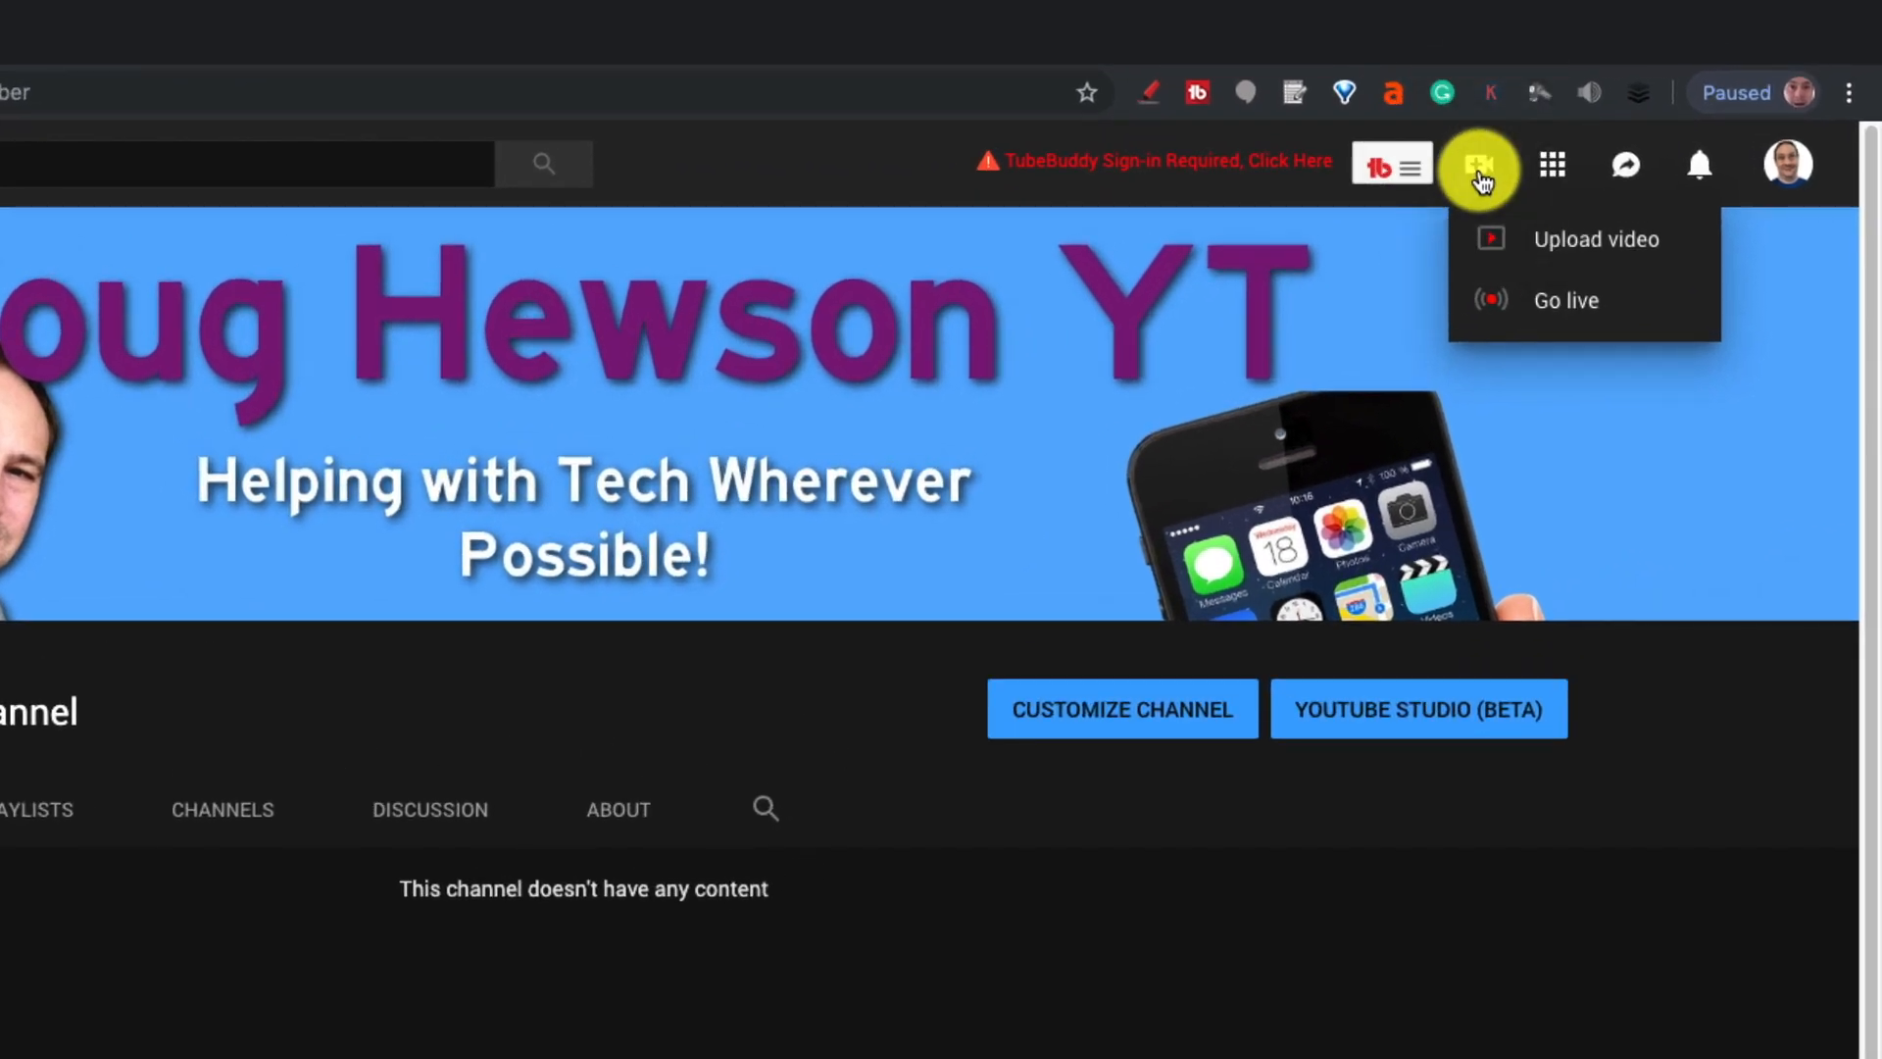
click(1582, 245)
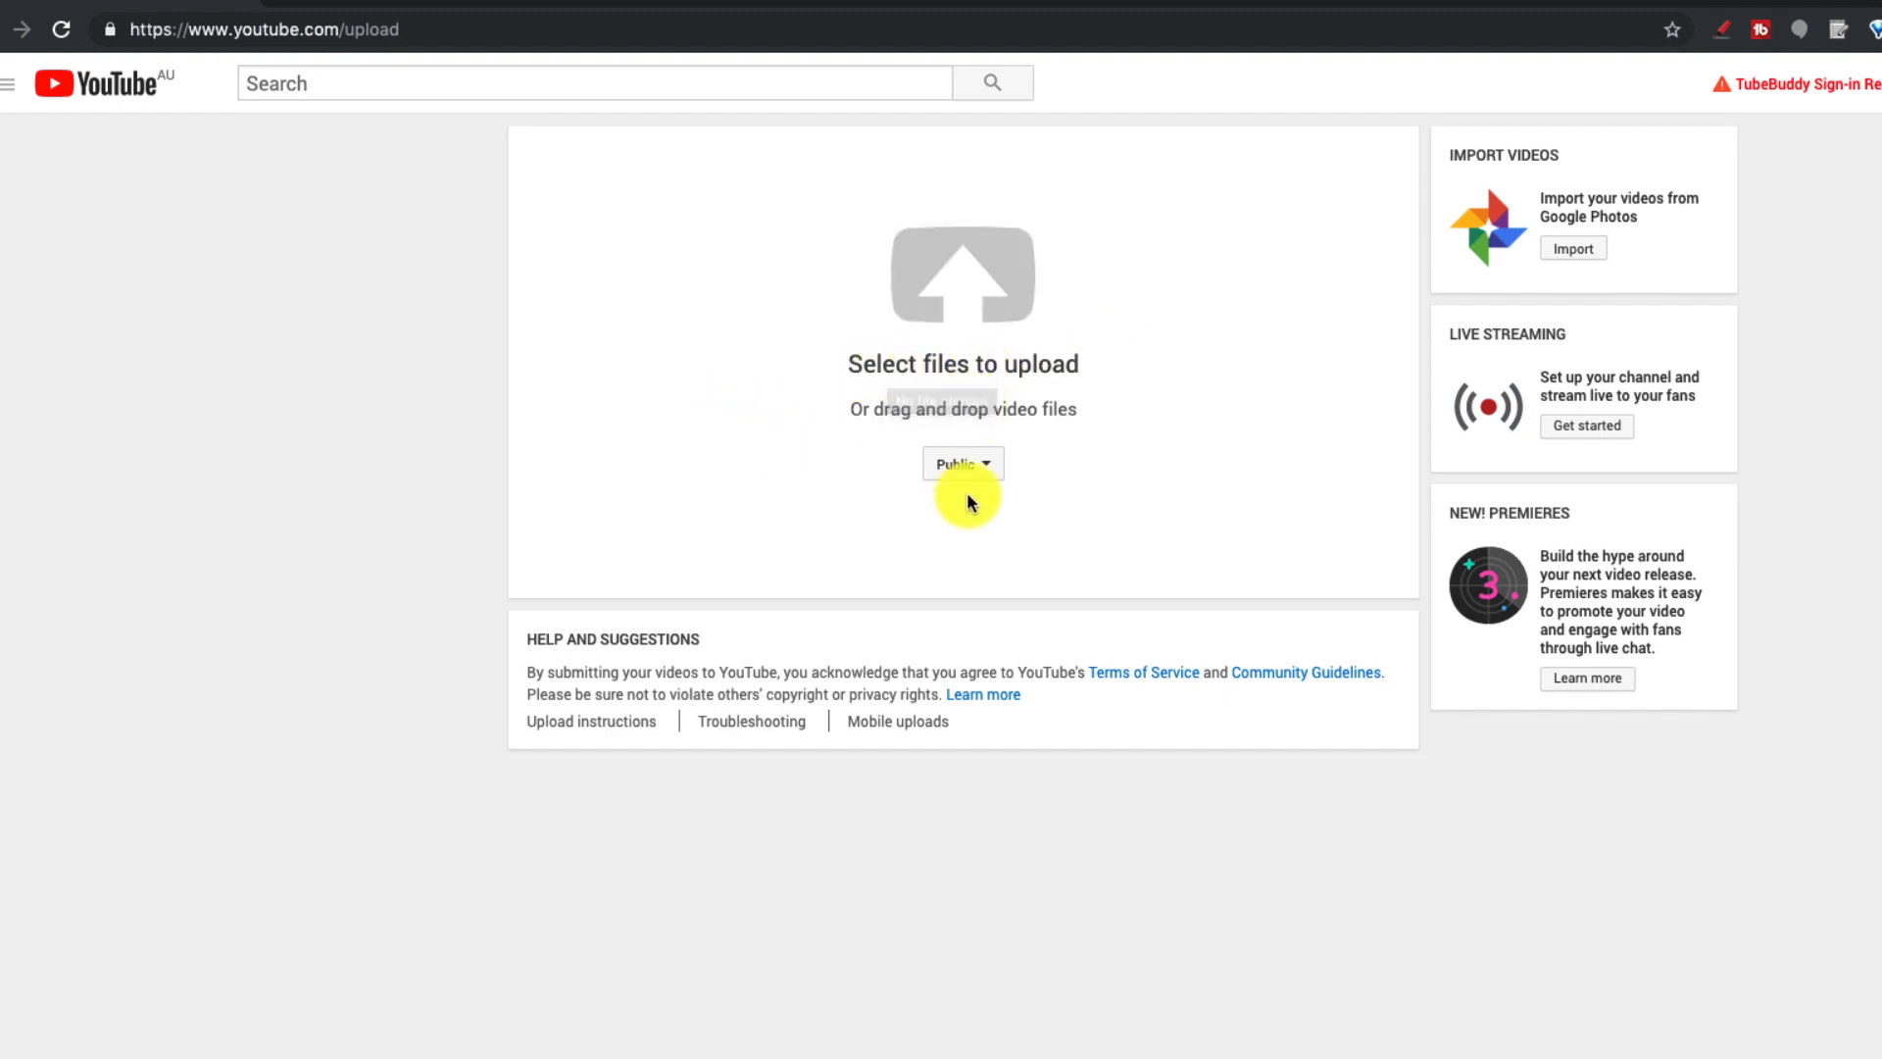
click(990, 474)
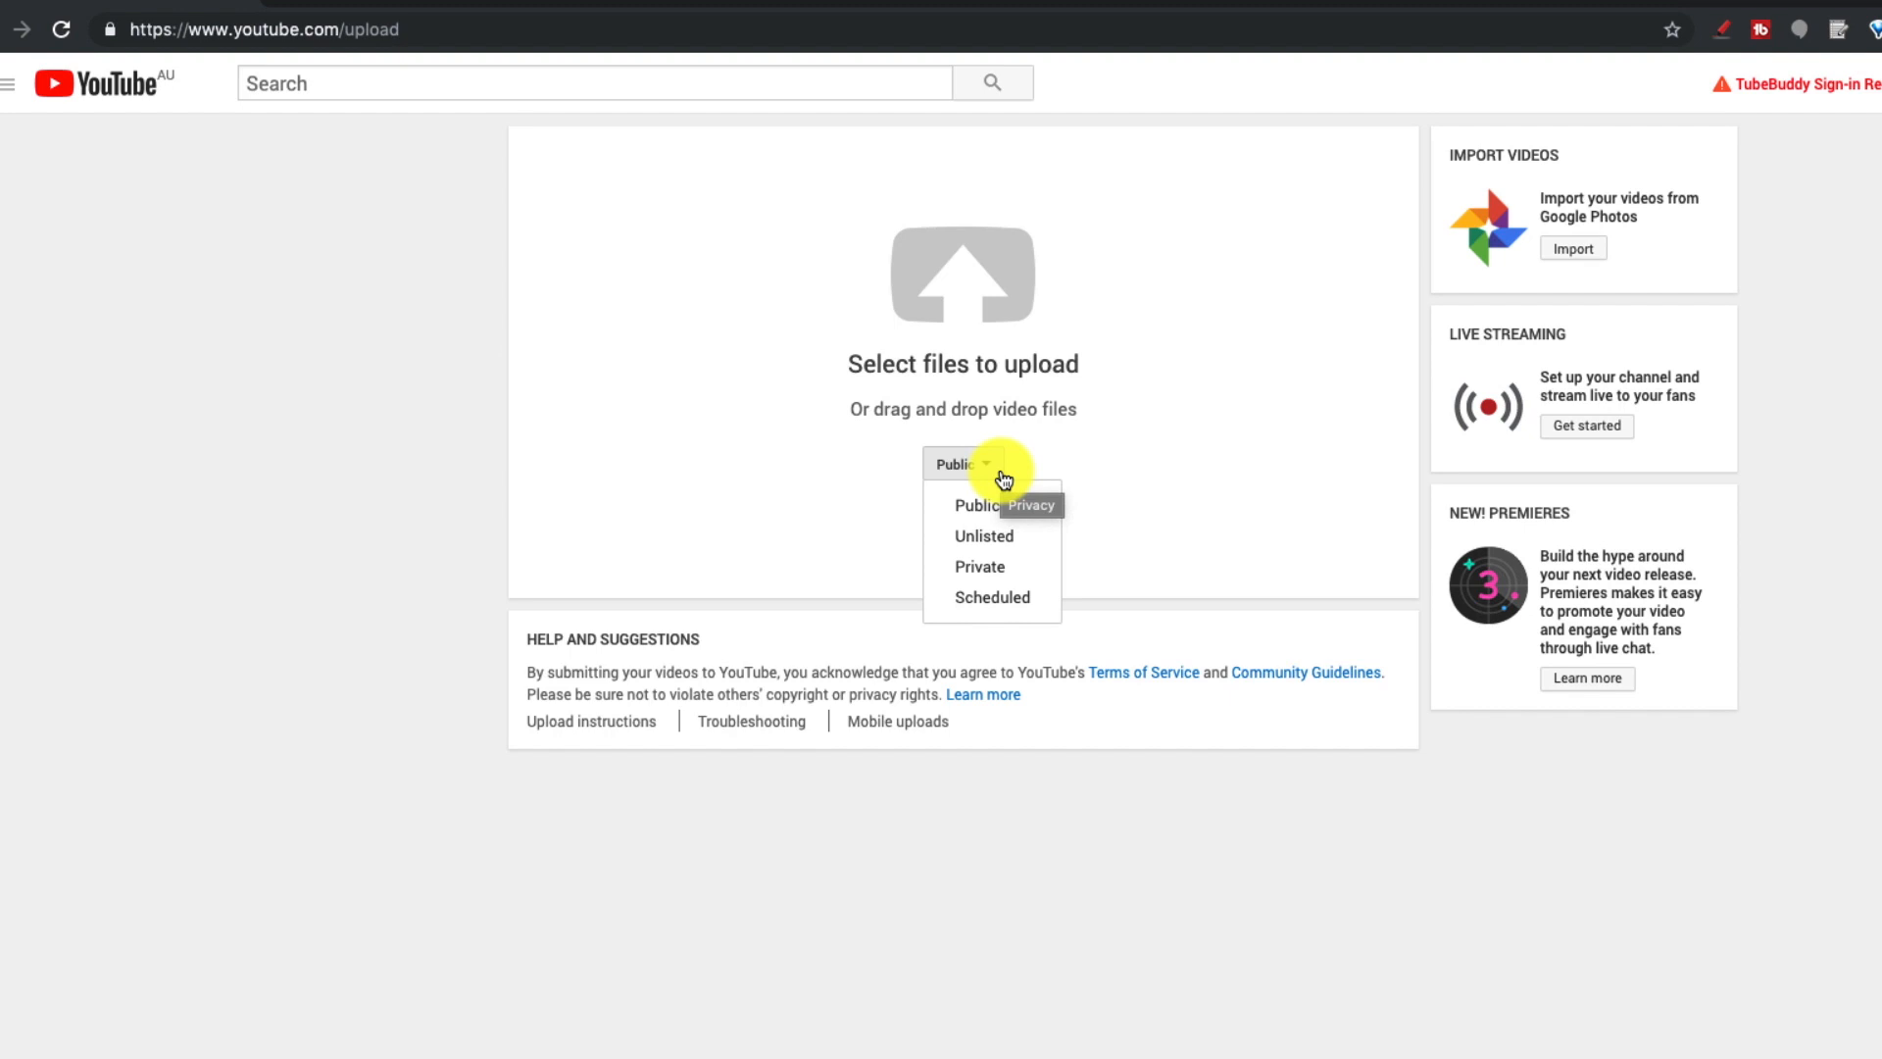
click(1006, 603)
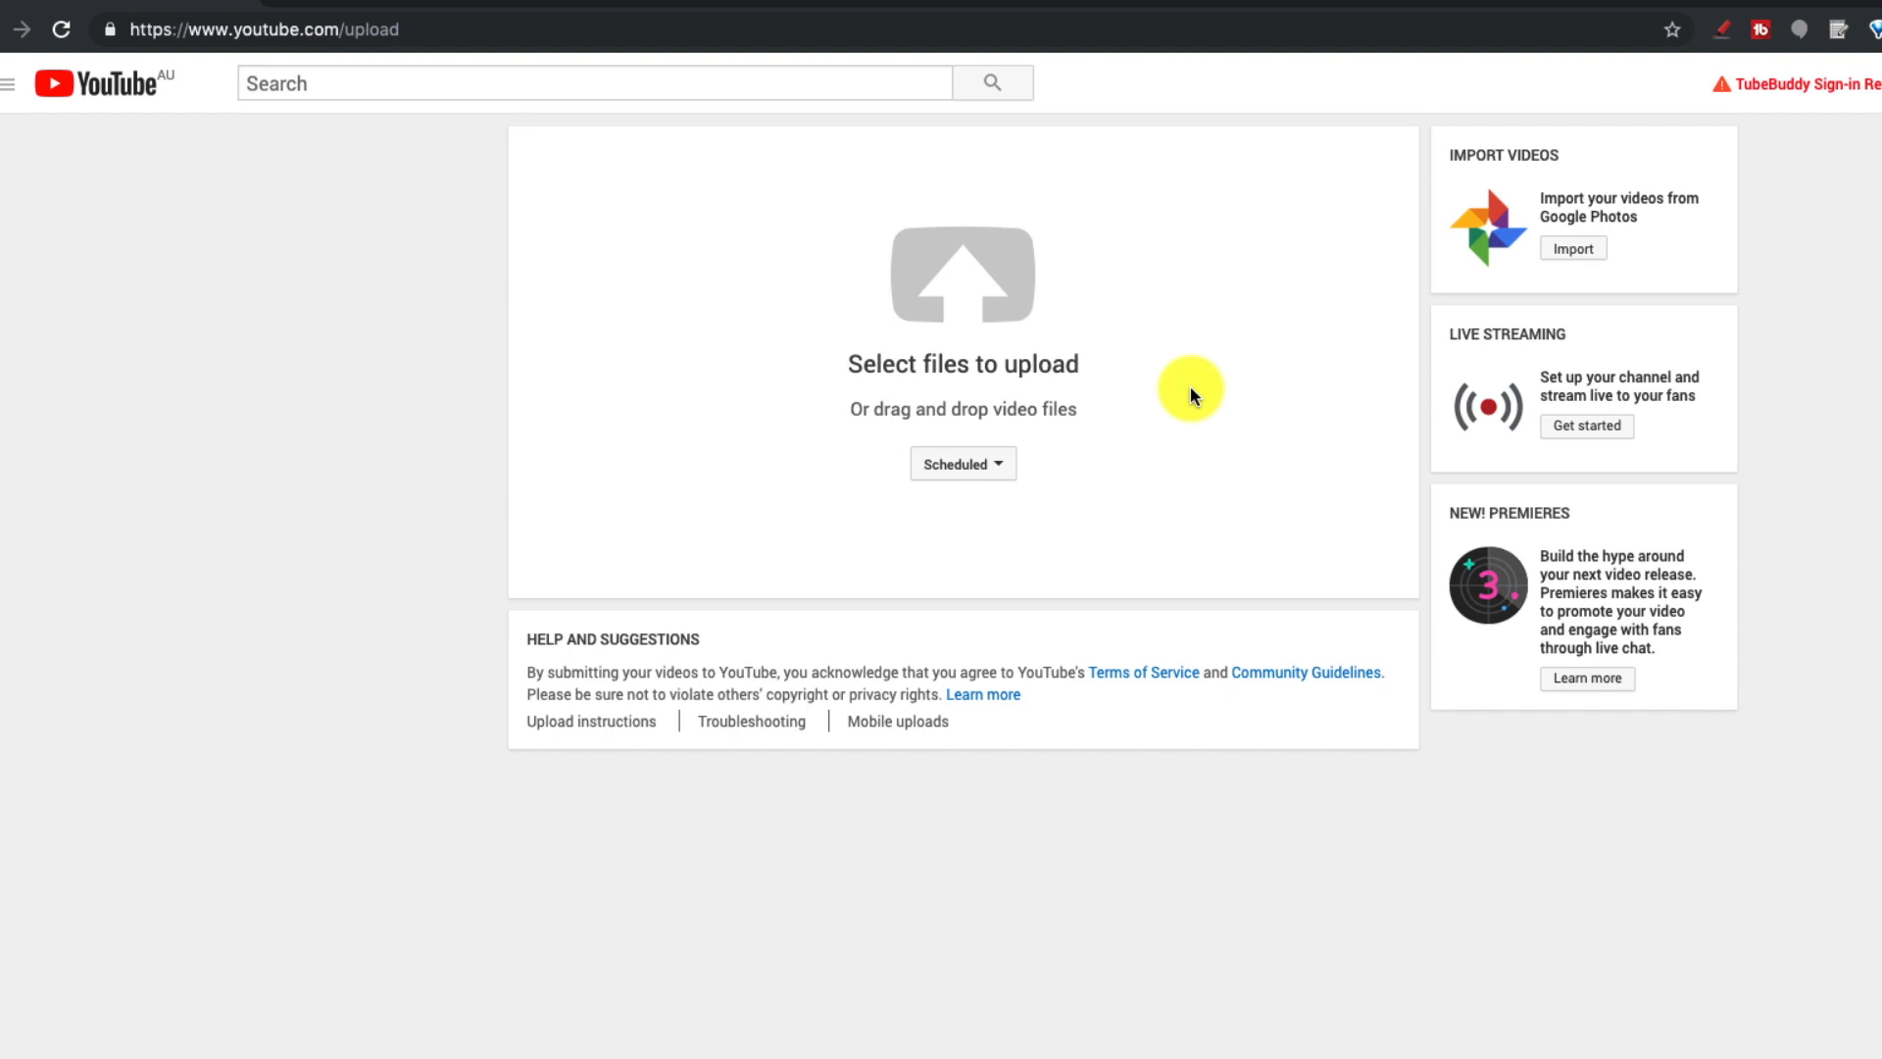
Upload "Test Video for YT4N Ep 4.mov" from the "Upload for Ep 4" folder in Project Assets on the Samsung_T5 drive.
click(975, 373)
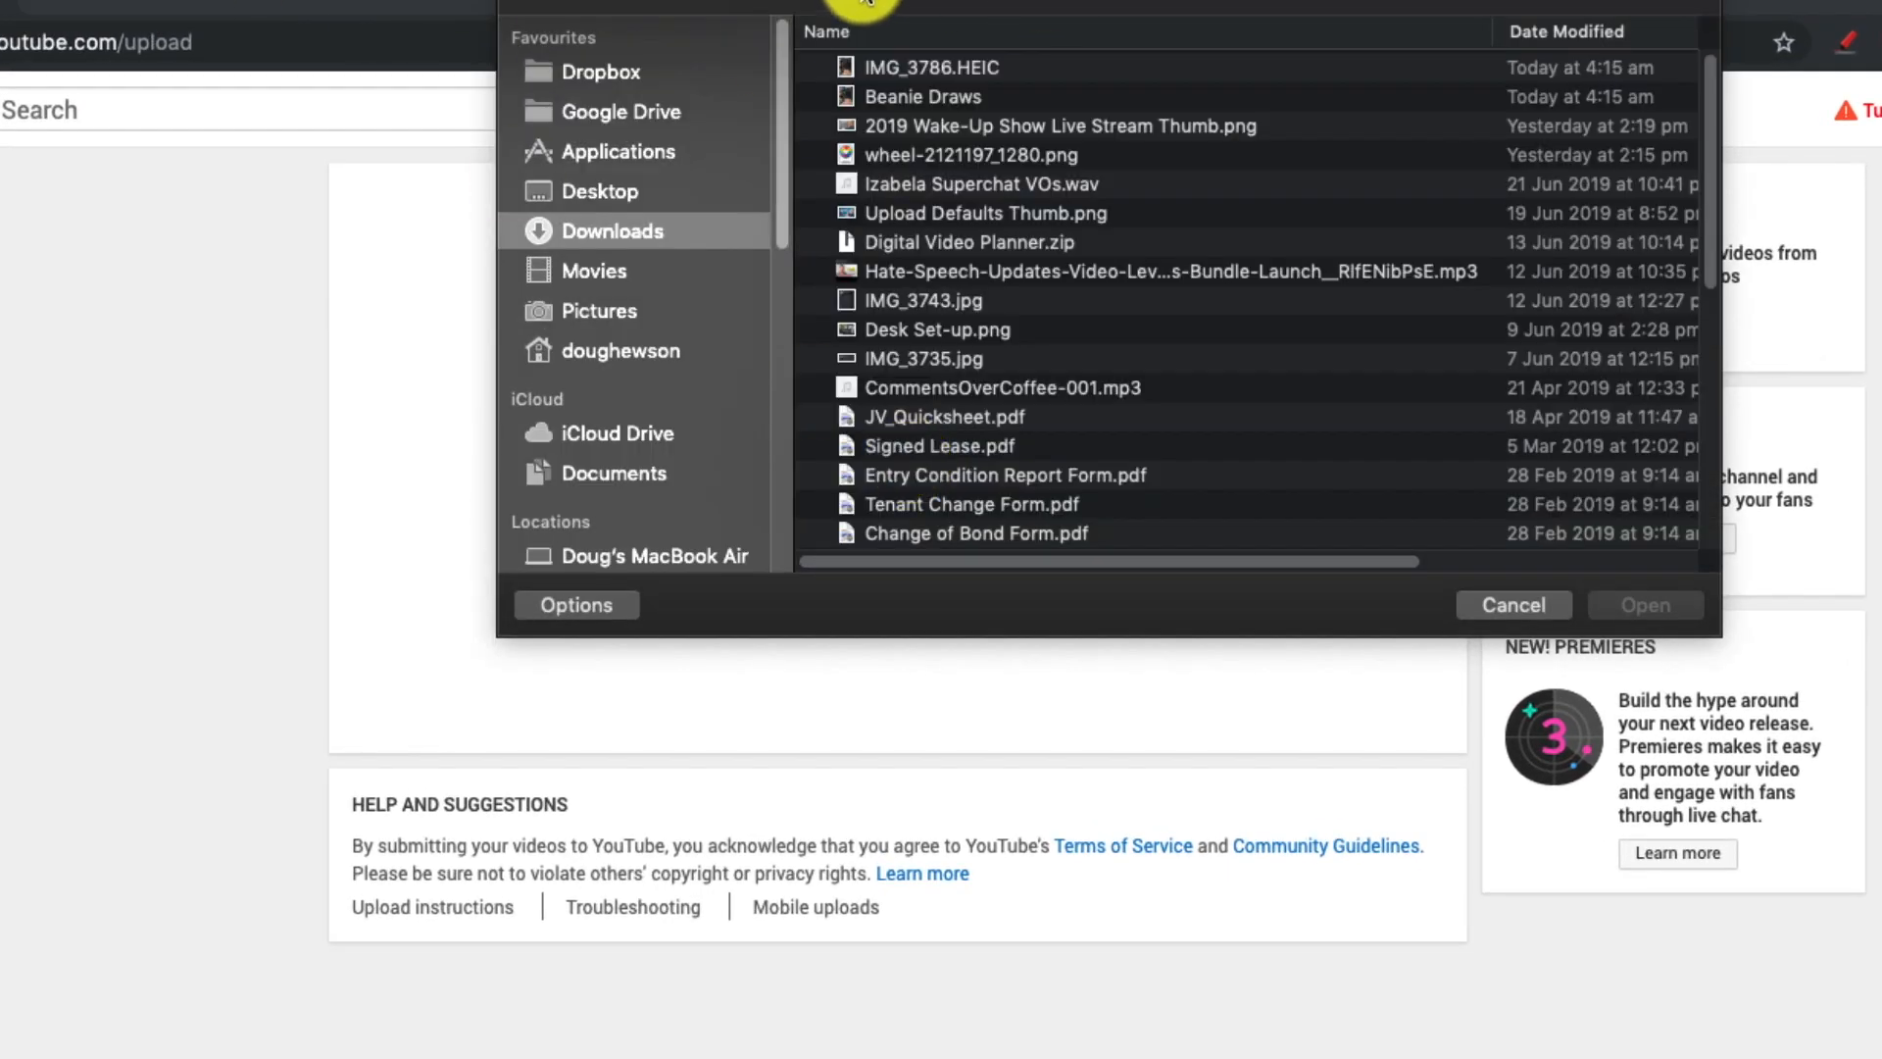
drag(780, 208, 776, 331)
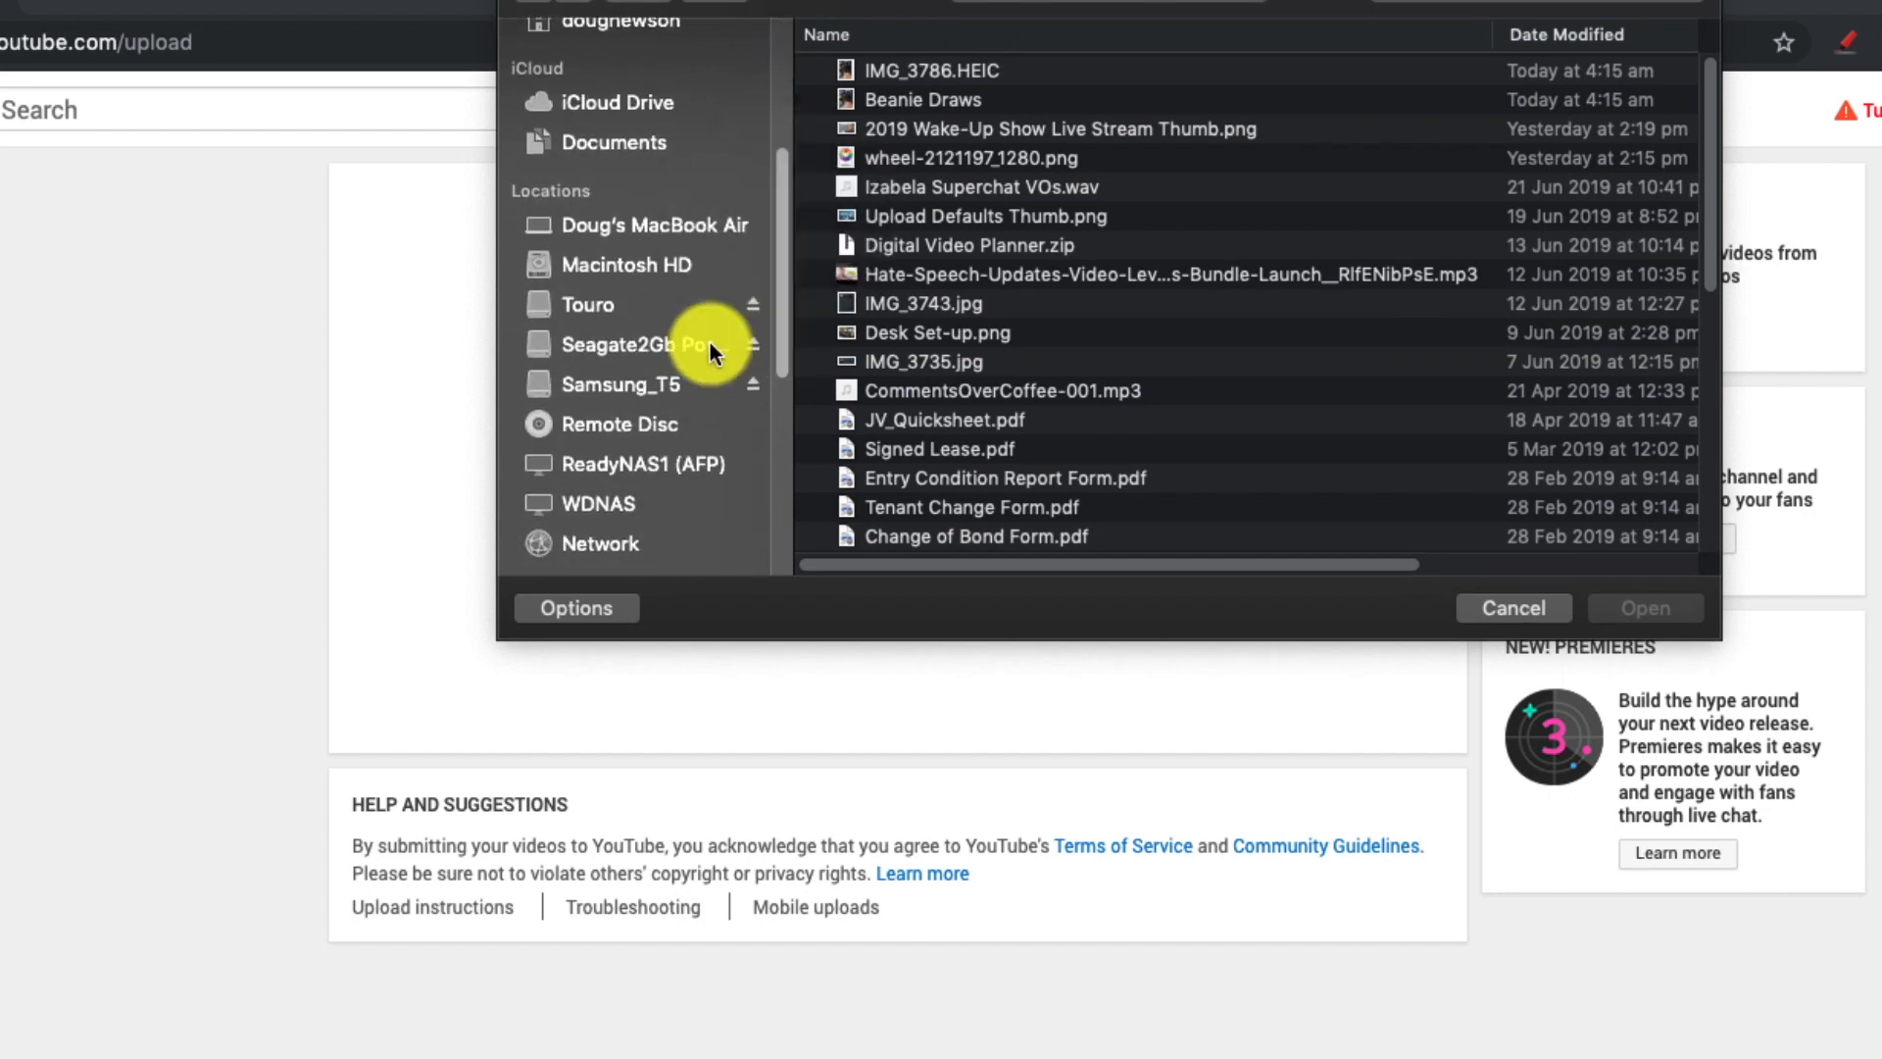
click(621, 386)
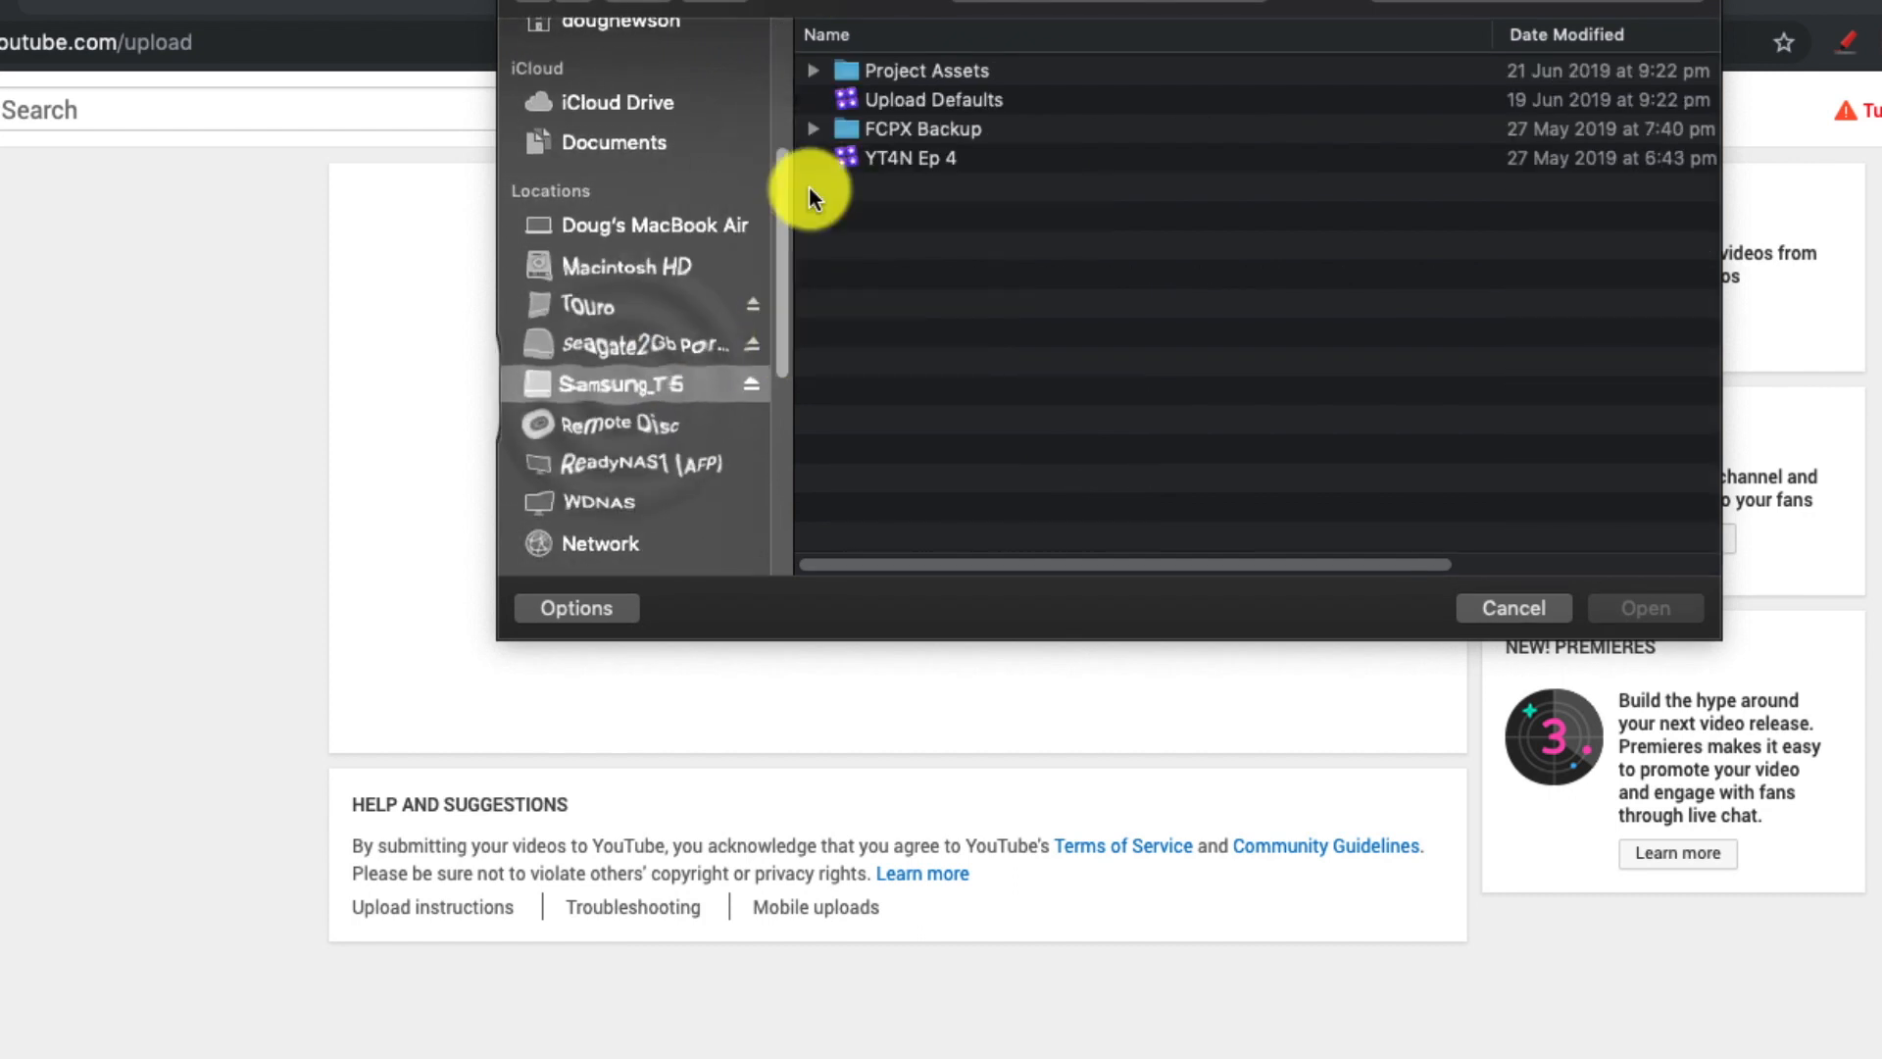
click(816, 71)
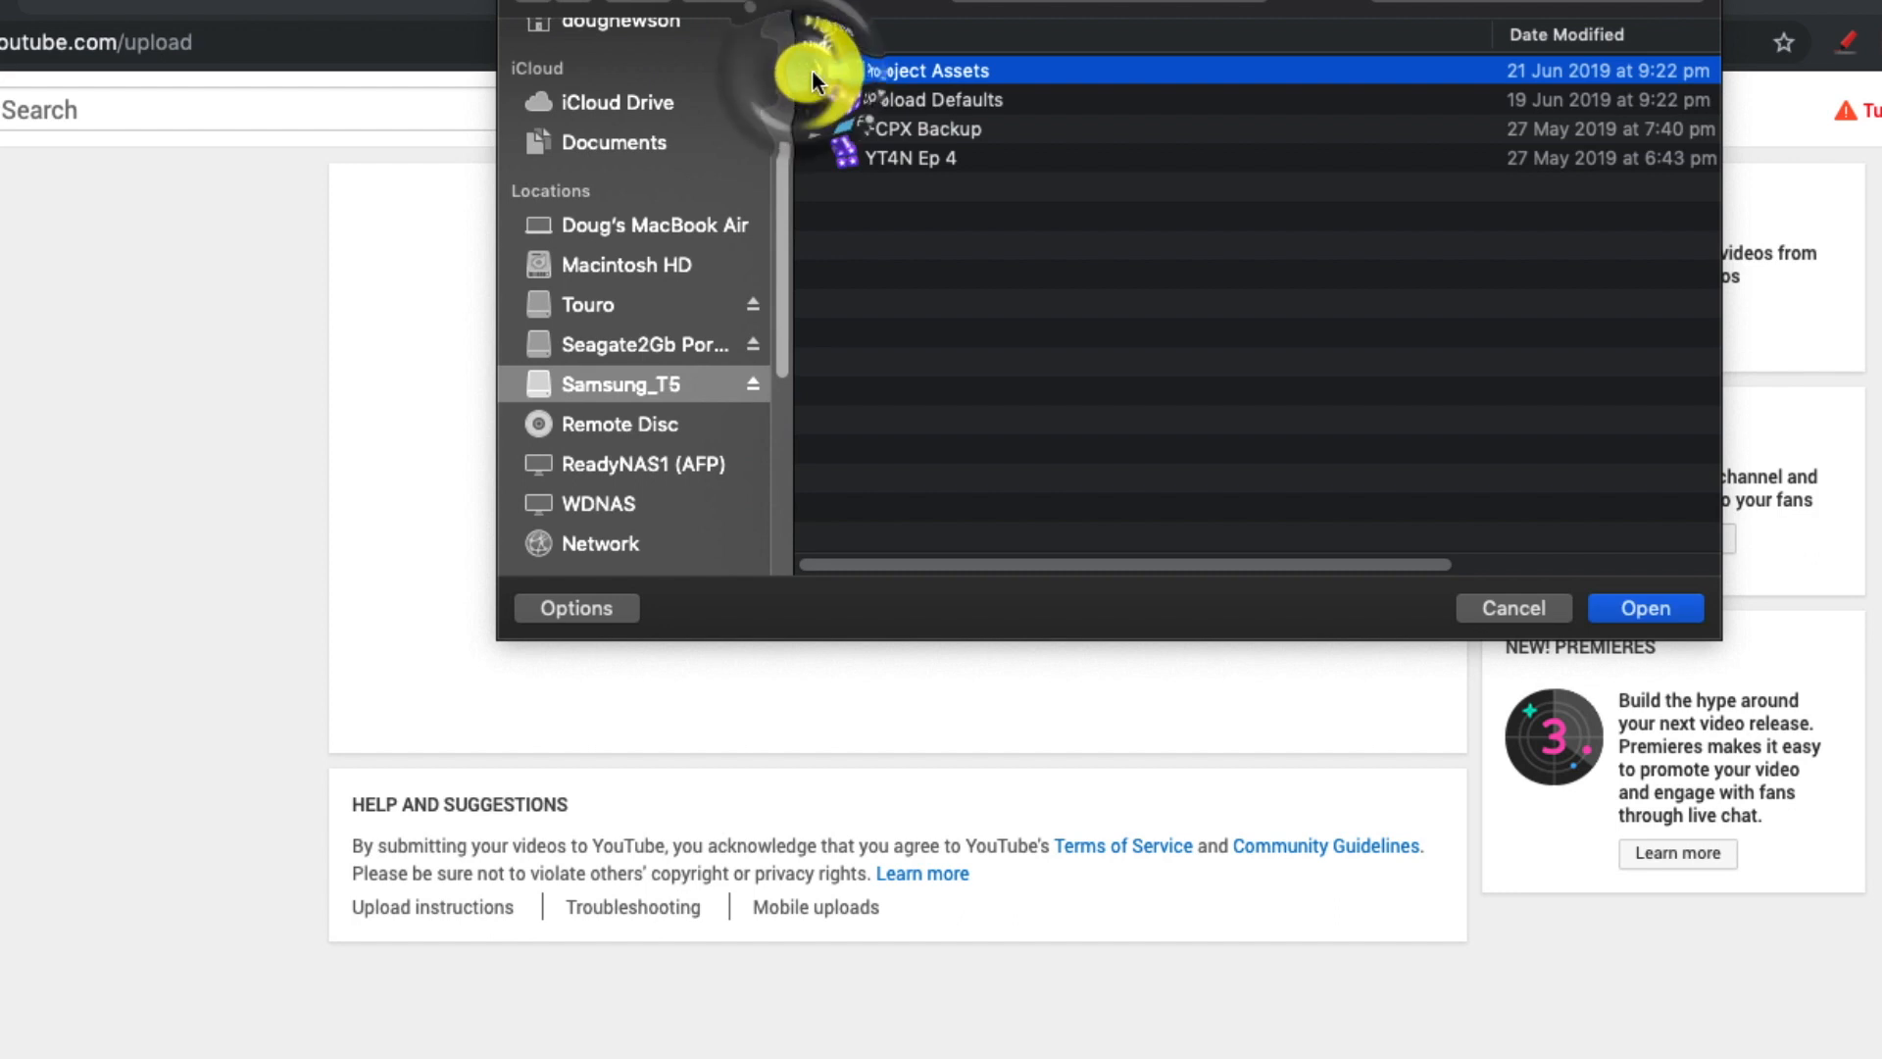
click(813, 71)
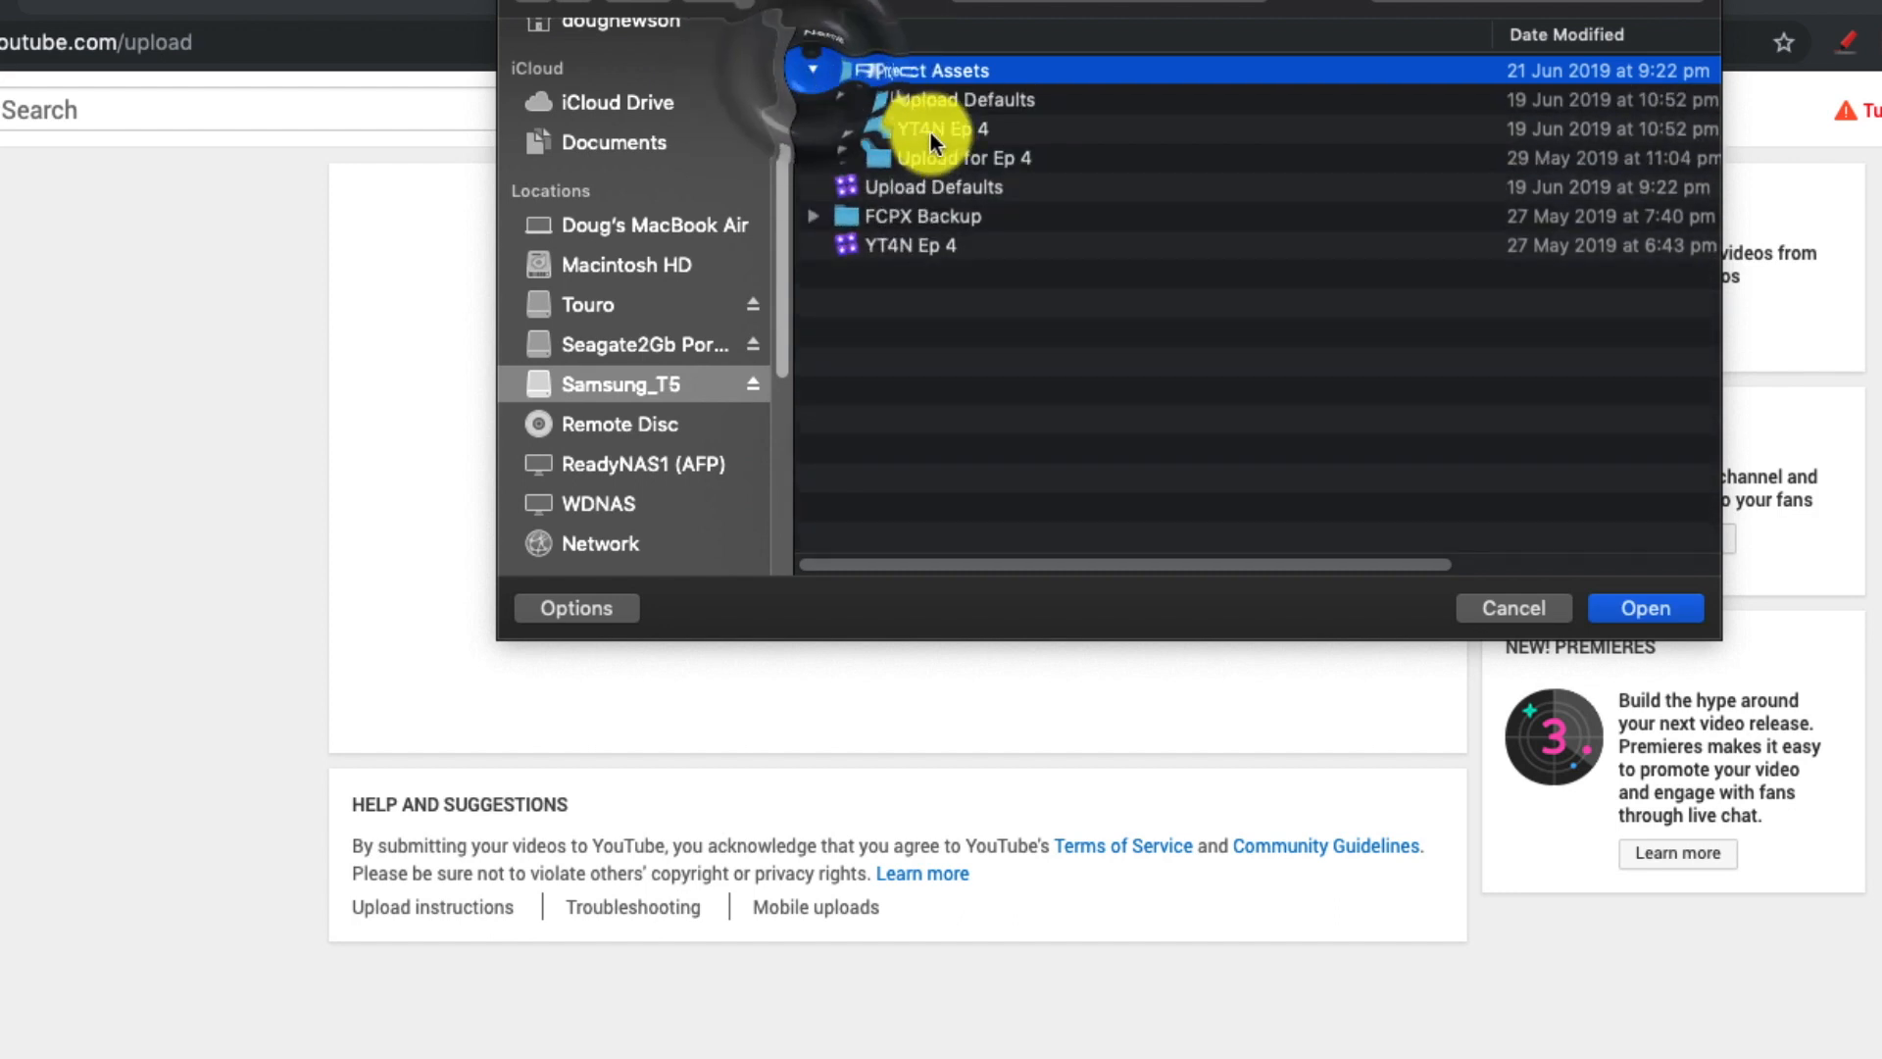
double_click(873, 159)
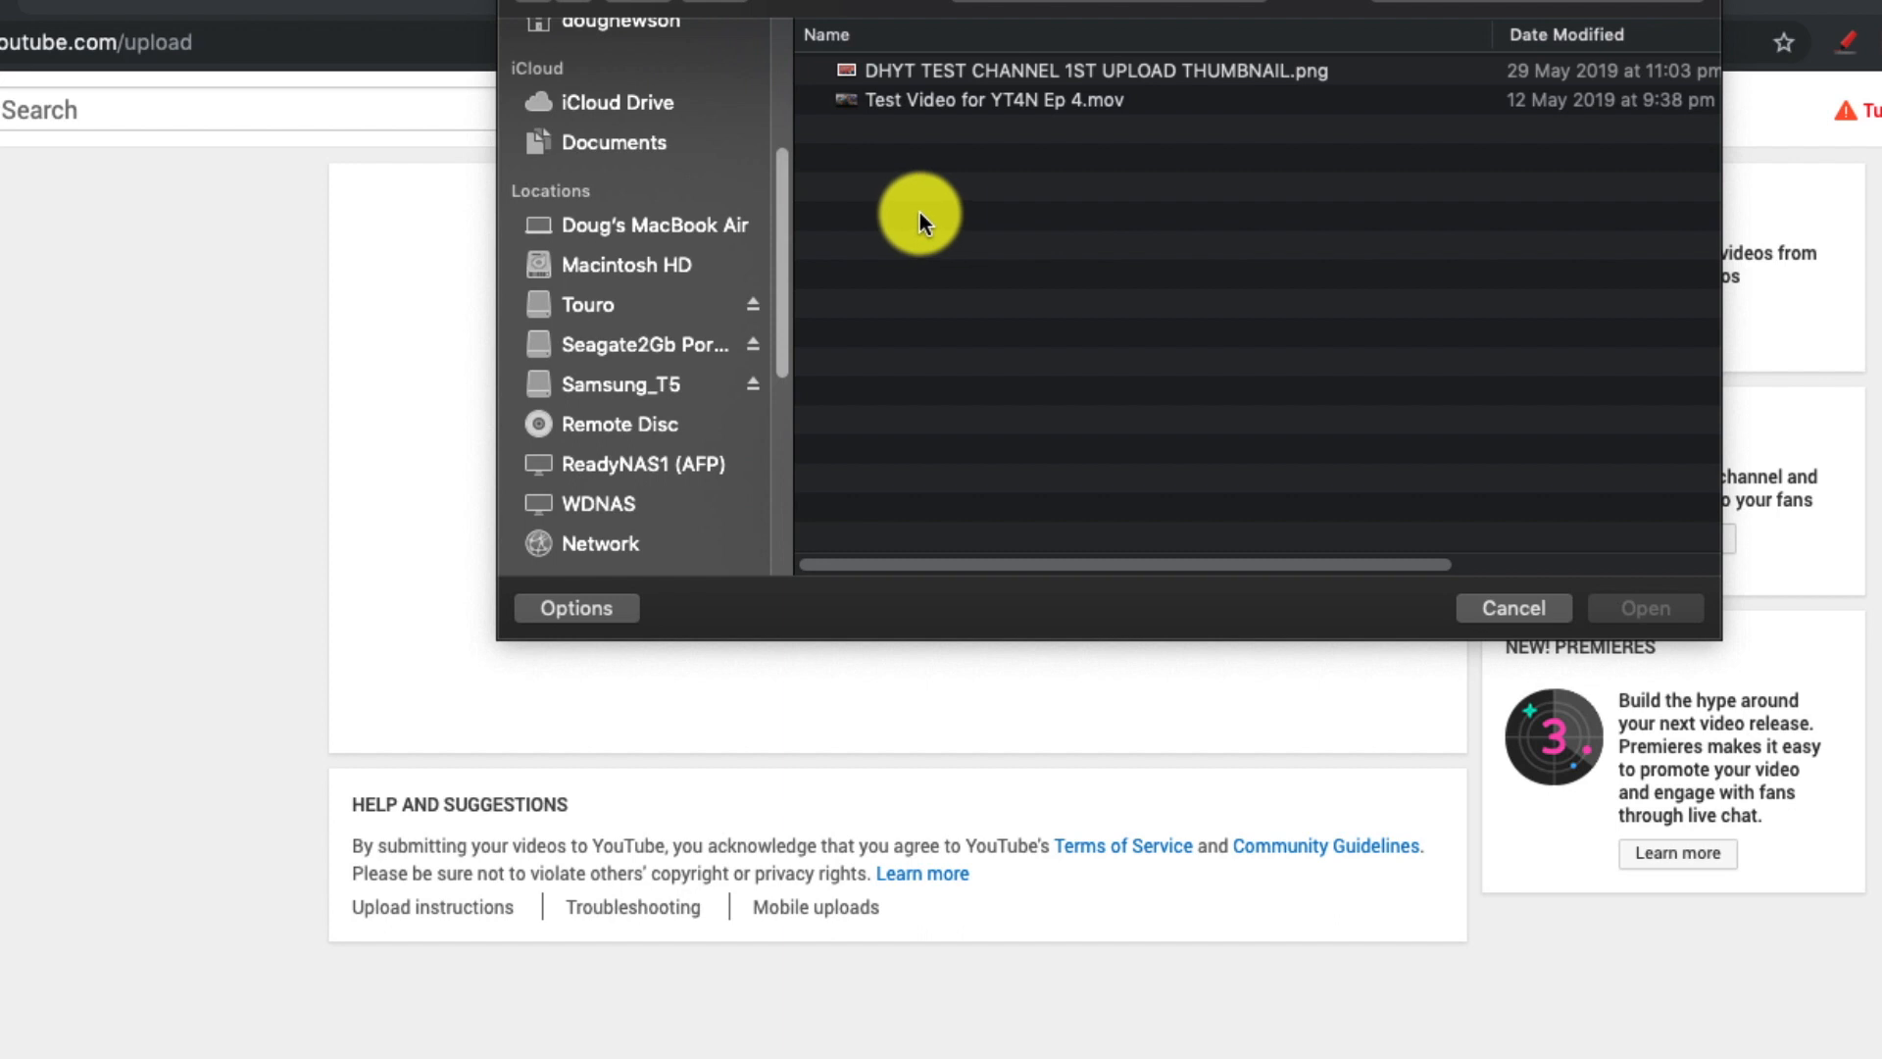
click(1016, 106)
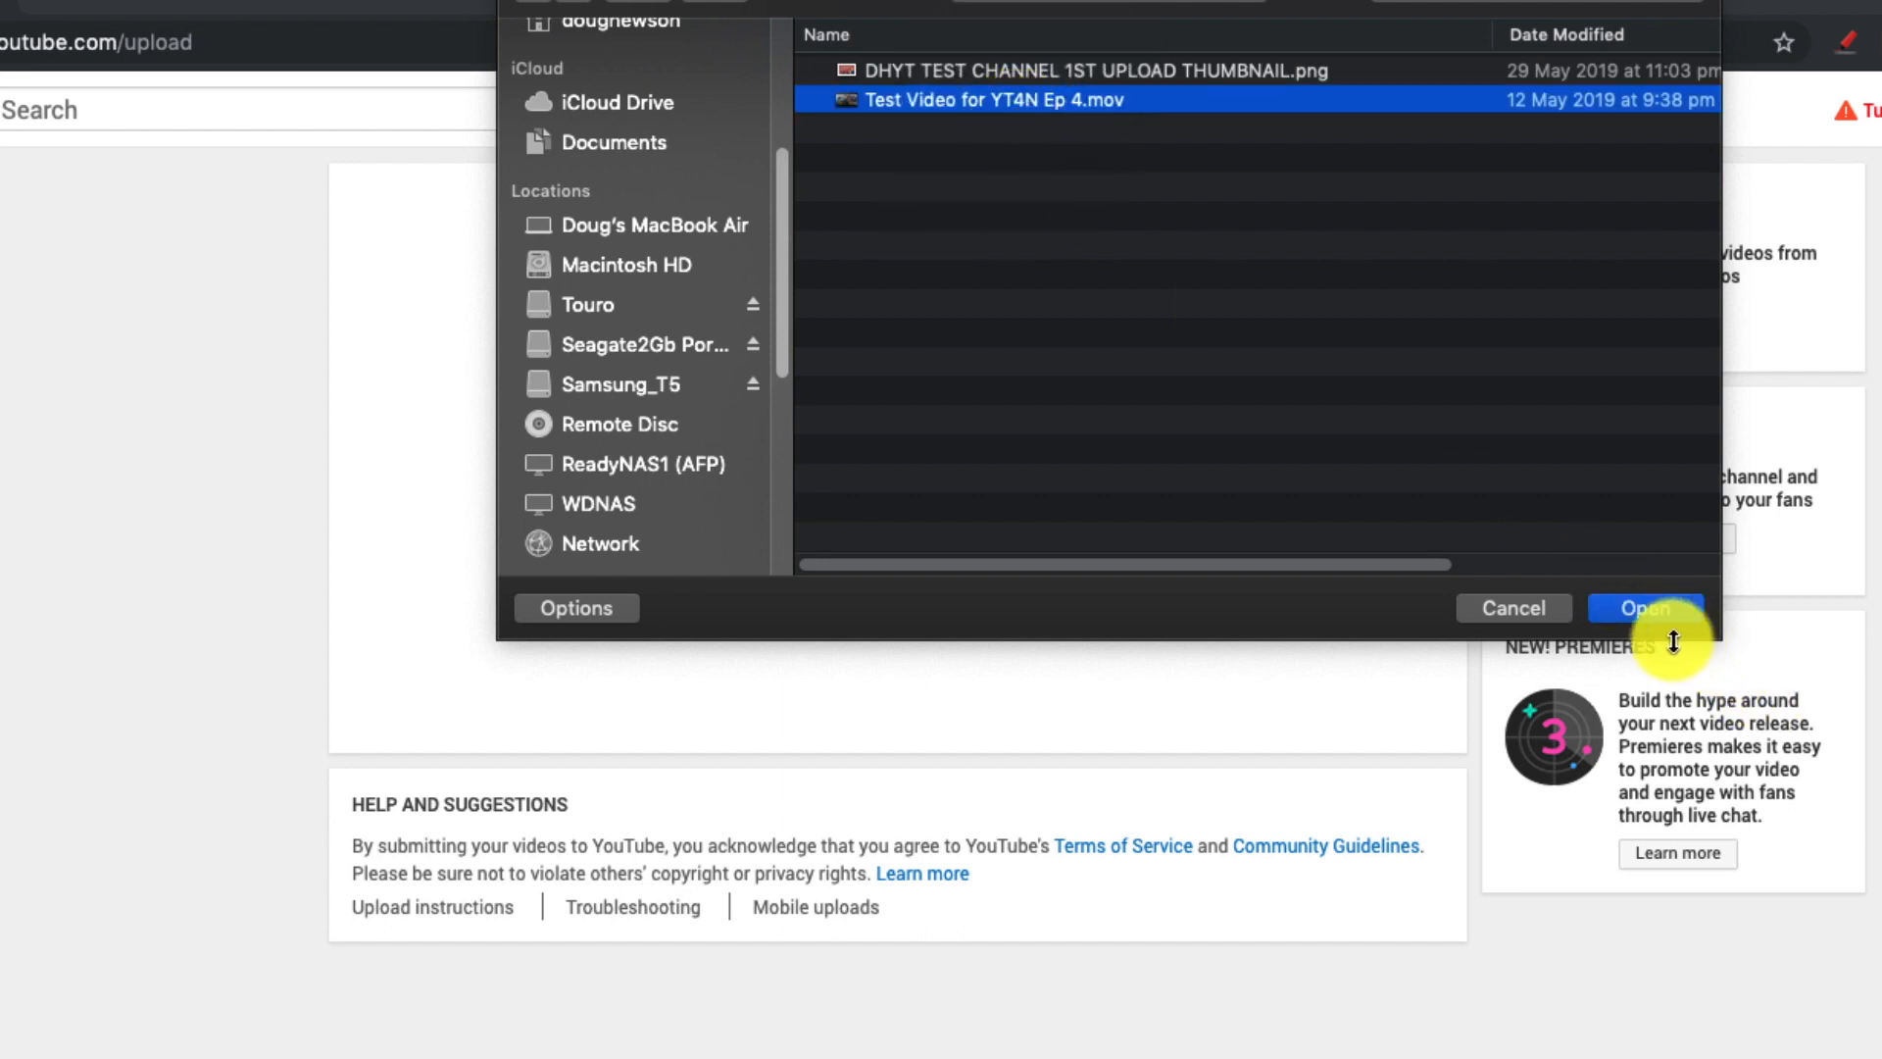
click(1647, 609)
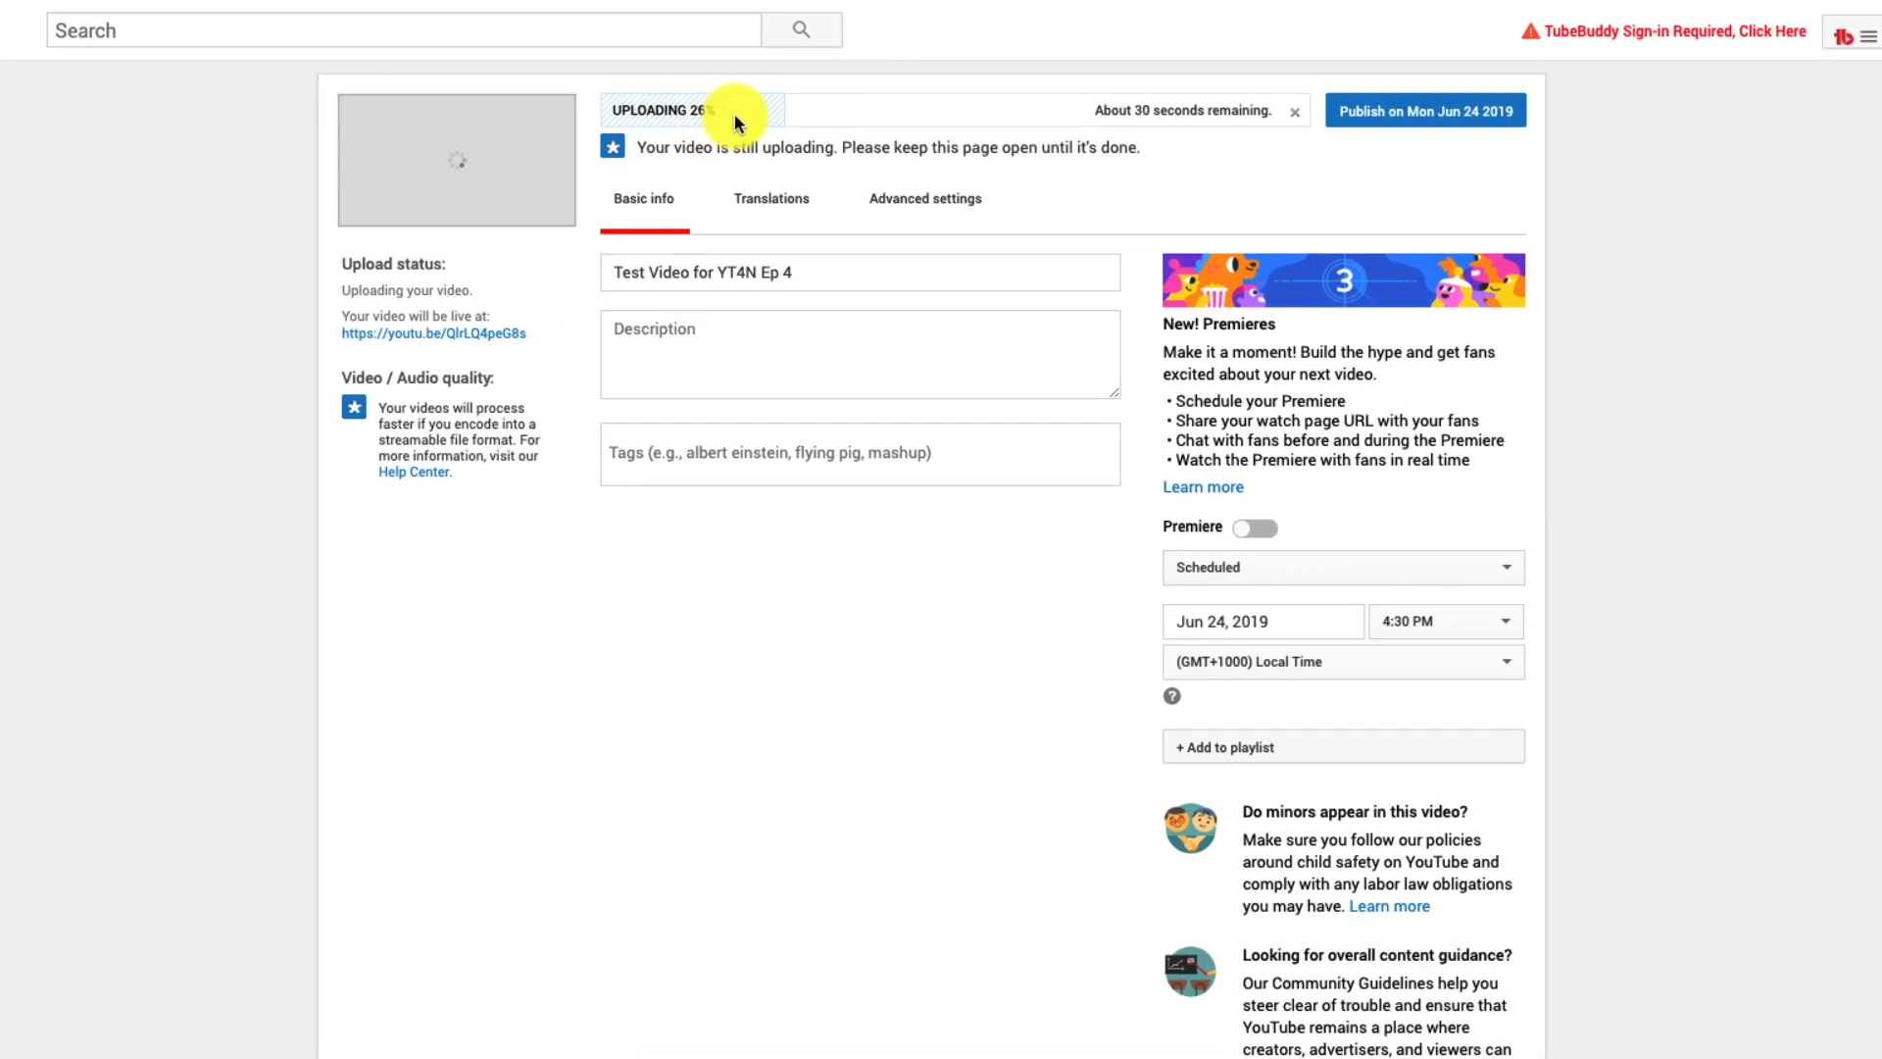
Replace the video title with "My First Upload - Test Channel Video for YTFN Ep 4".
click(862, 272)
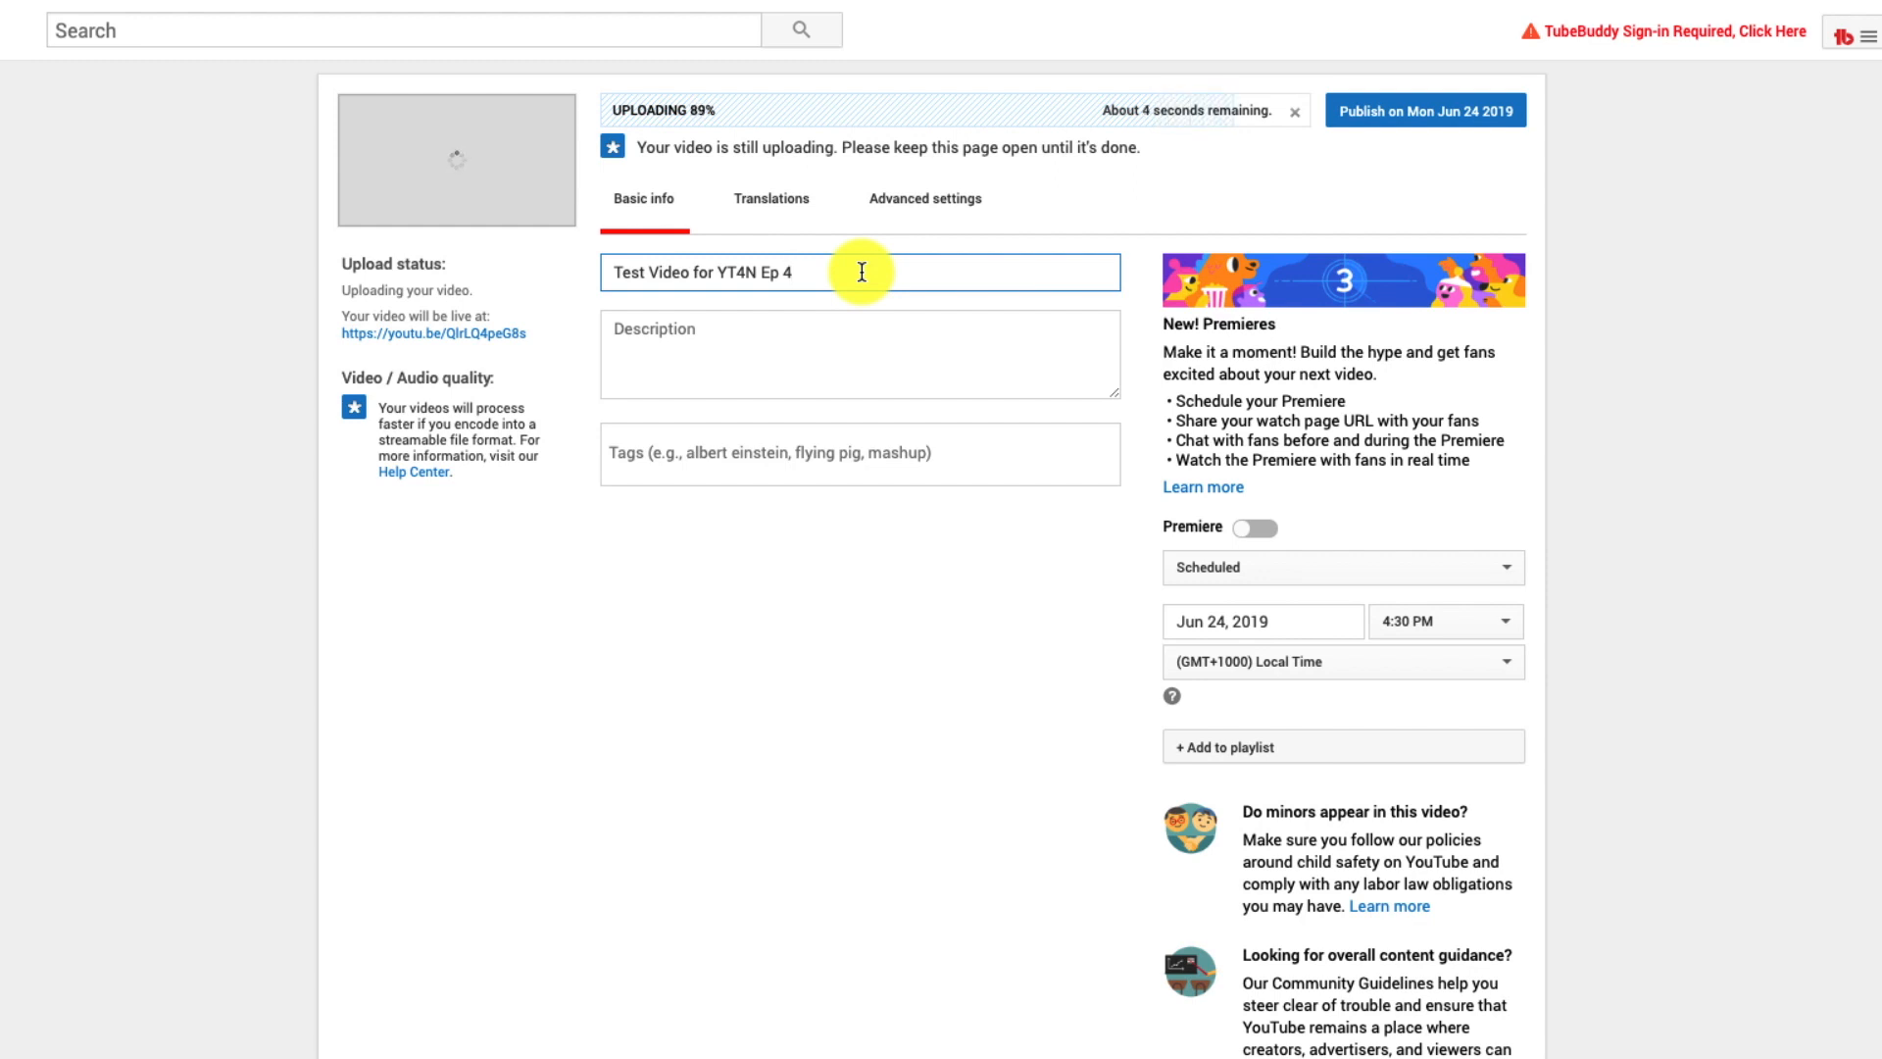
drag(861, 271, 602, 275)
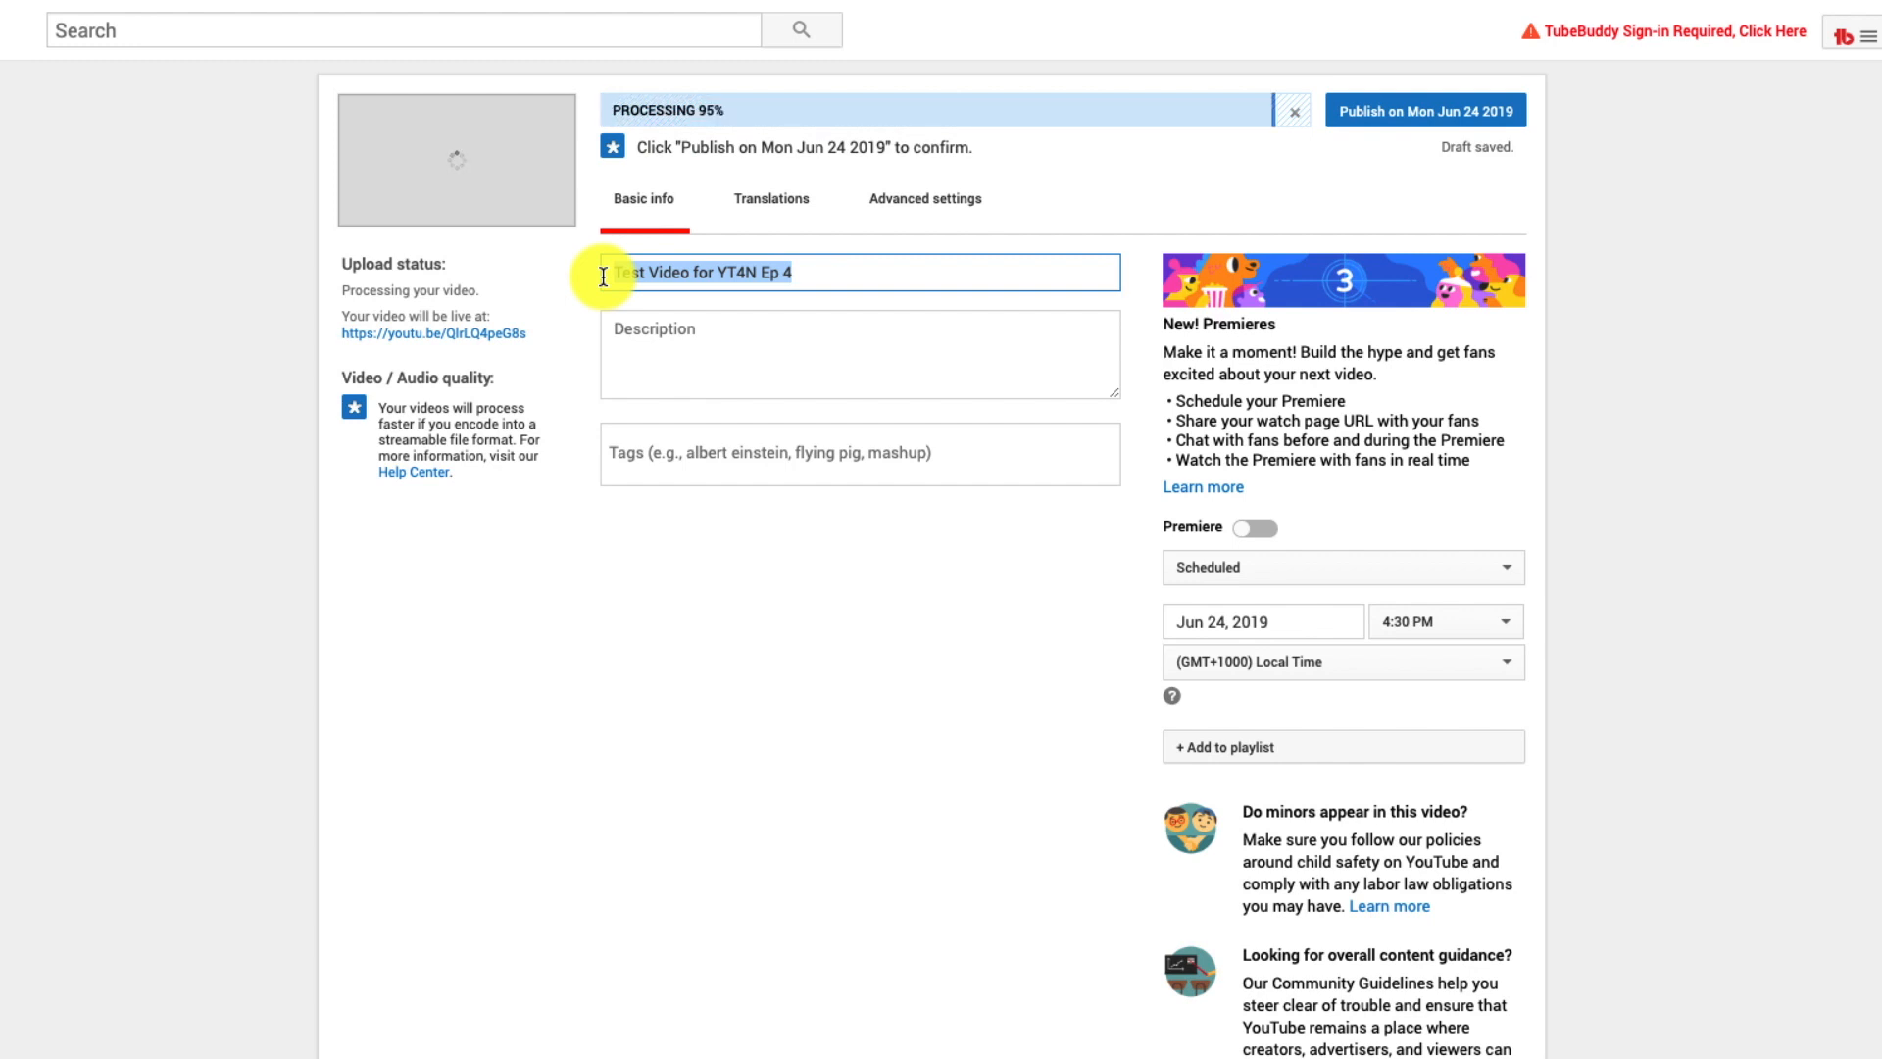
text(My First Upl)
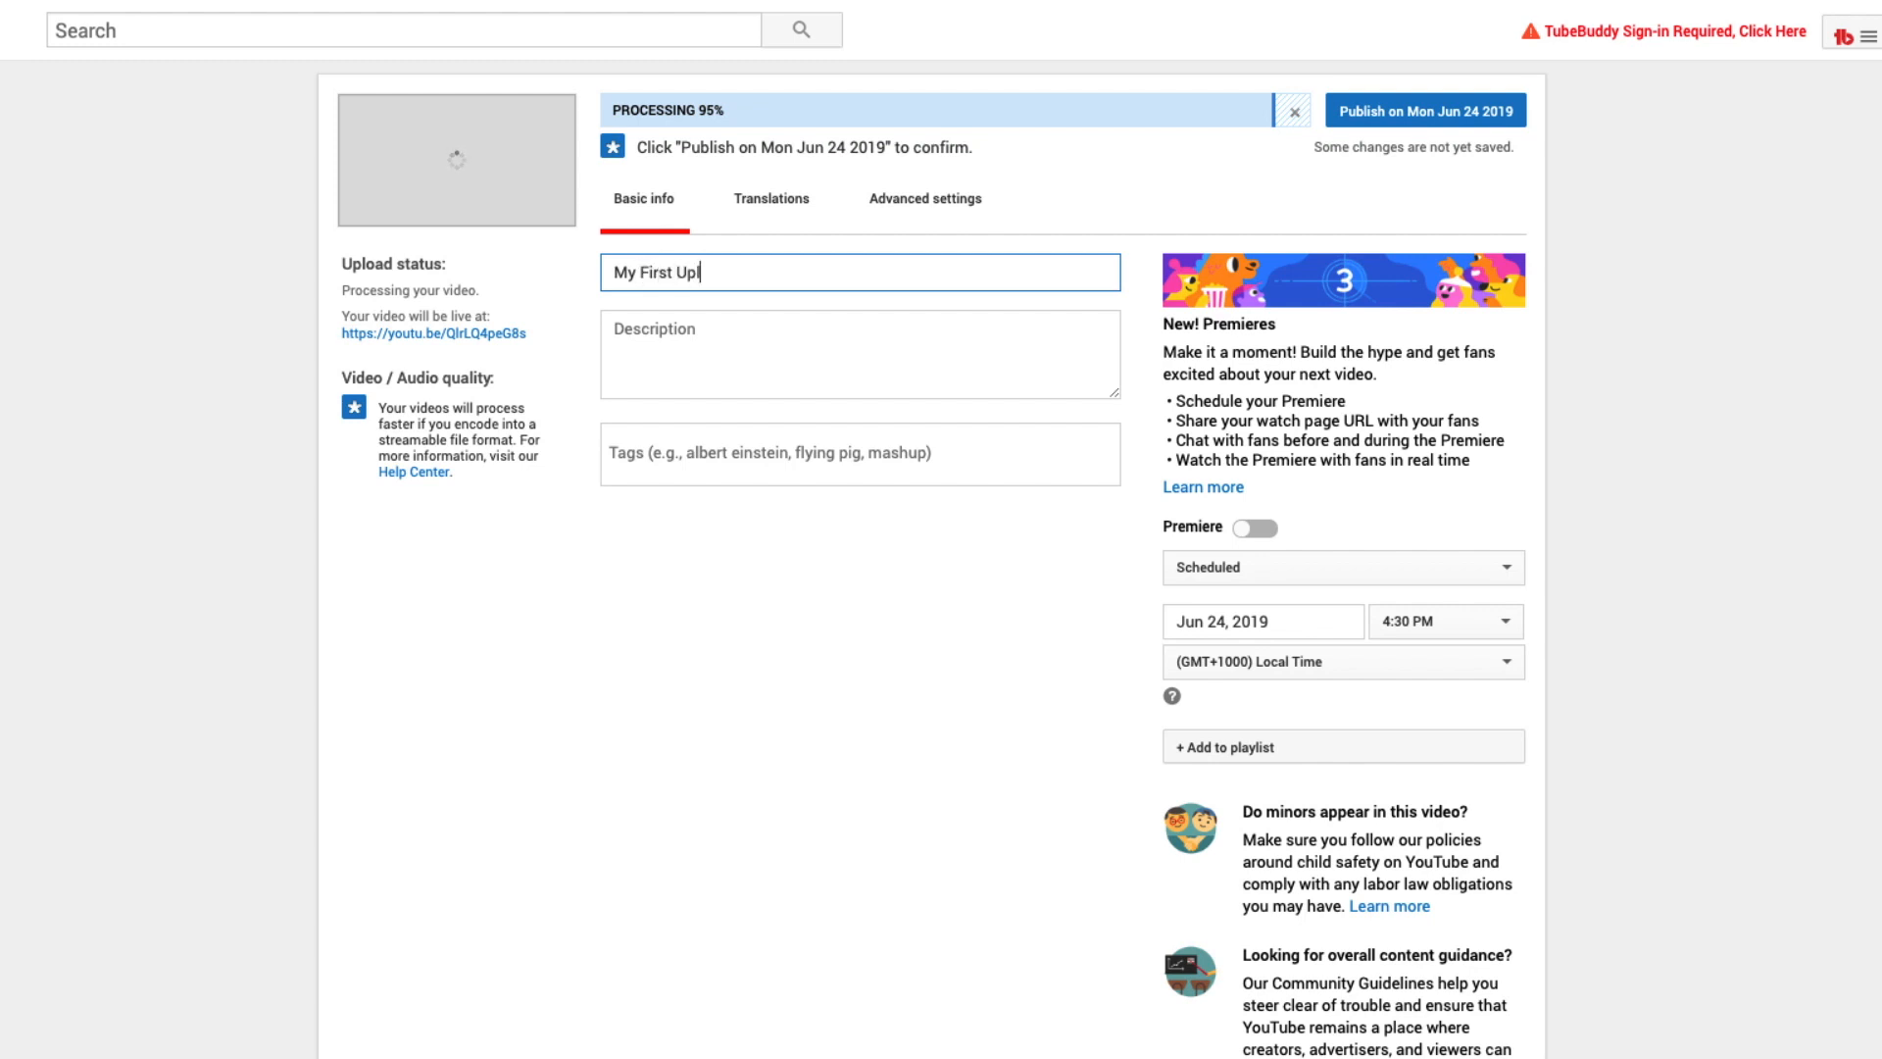
text(oad - Test Channel Video for YTFN Ep 4)
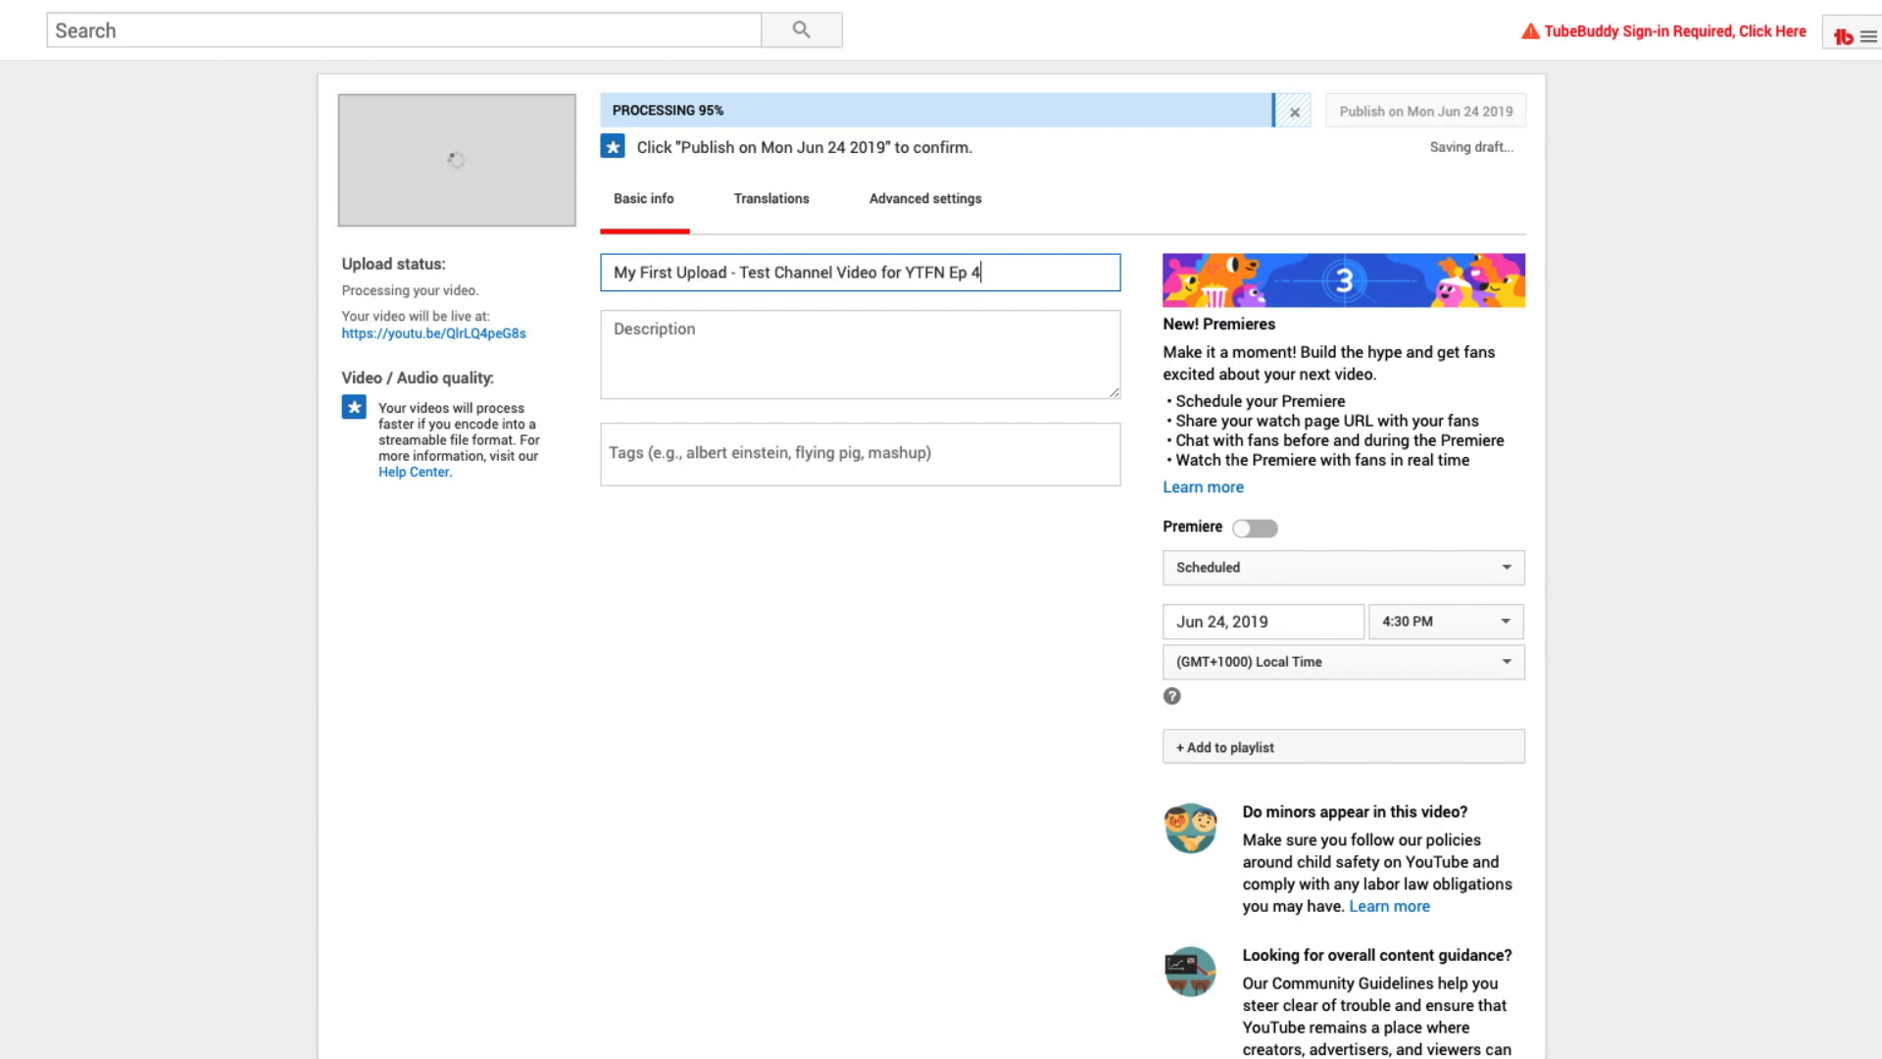
Enlarge the description box, paste the prepared description with the episode 4 intro, recommended playlists and links, and review it.
click(680, 357)
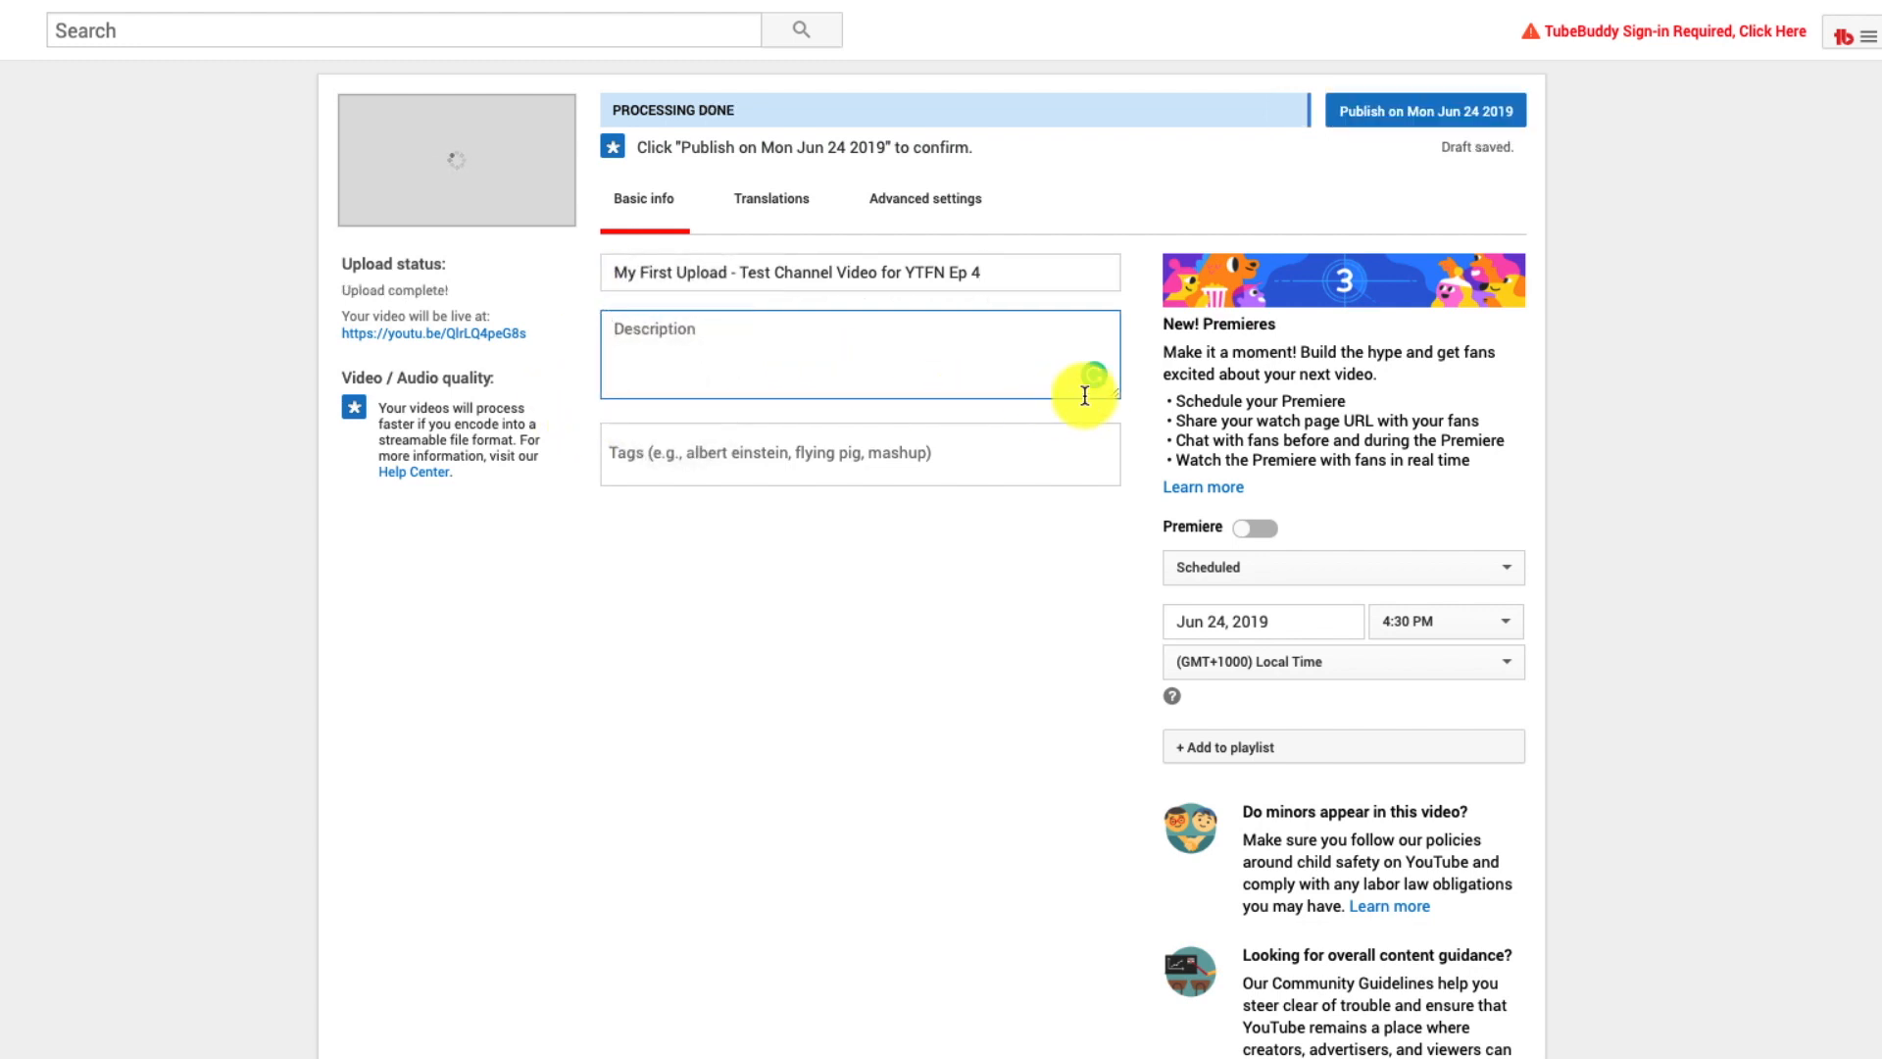
drag(1125, 483, 1130, 627)
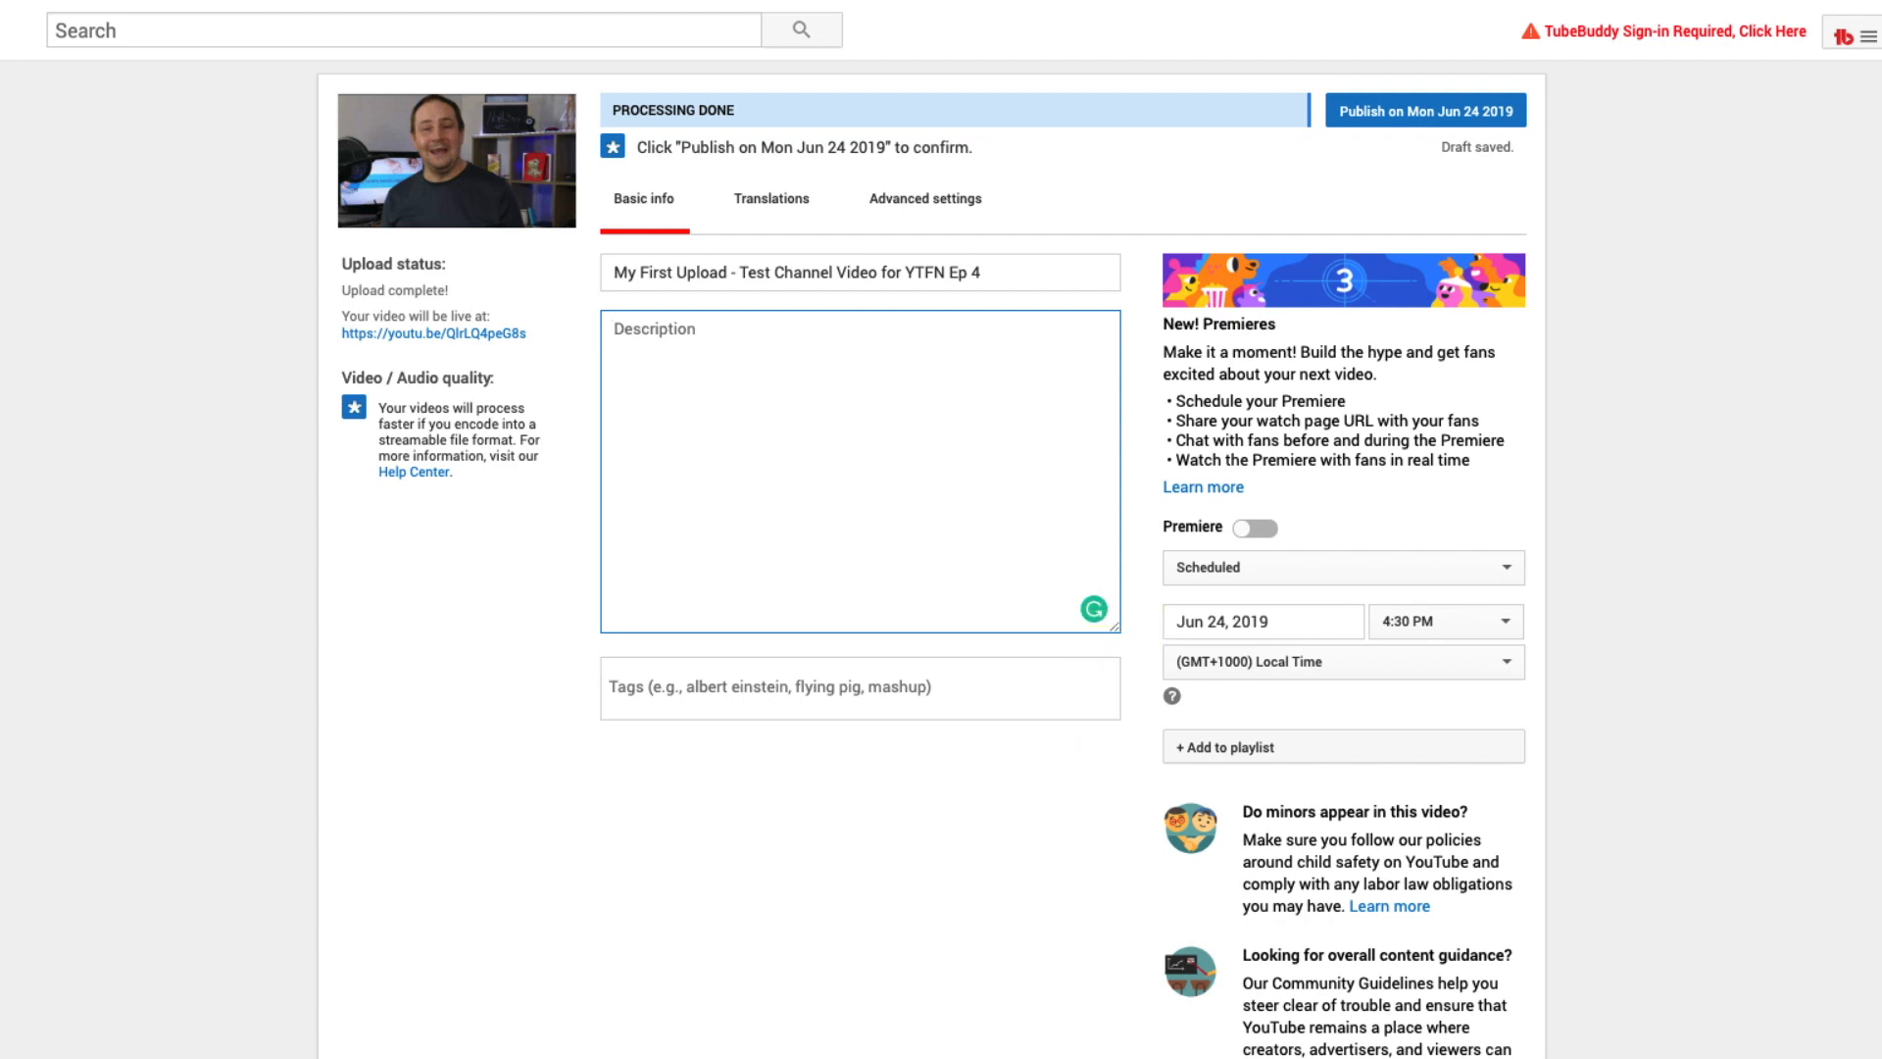
key(ctrl+v)
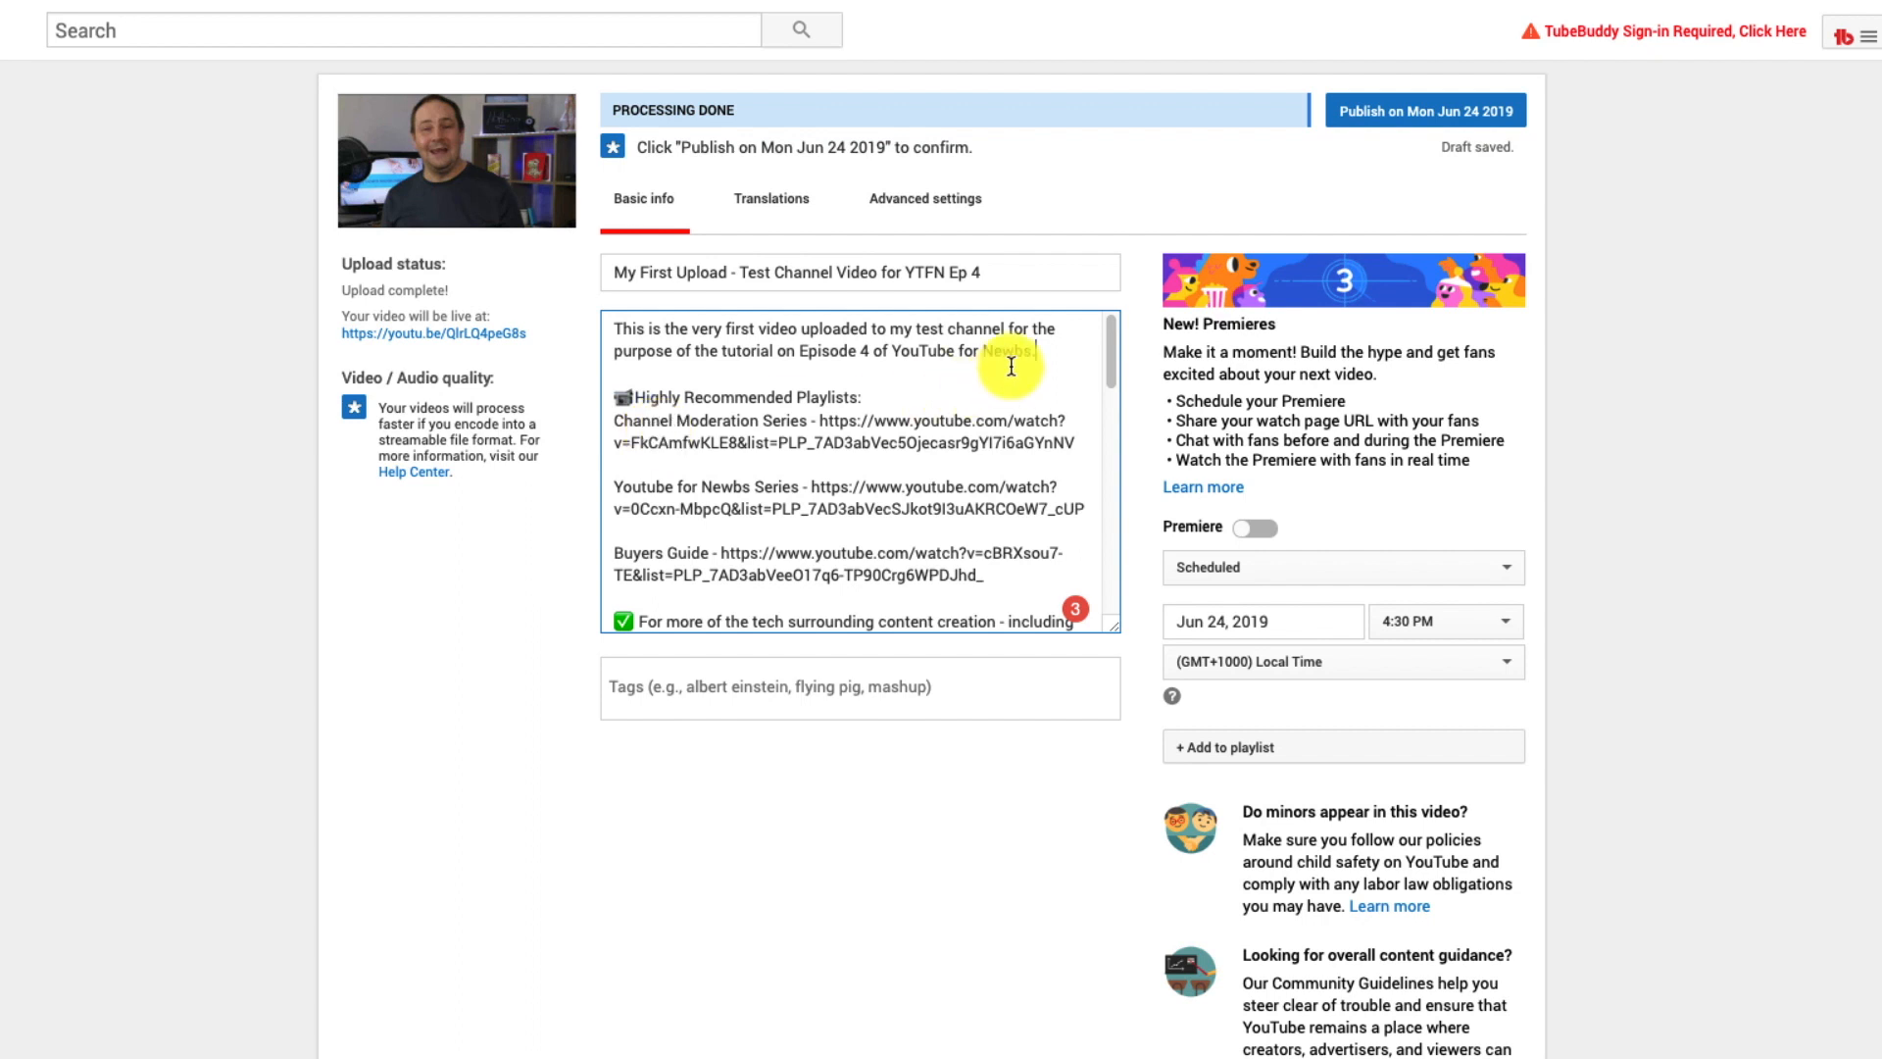
scroll(1104, 360, down, 3)
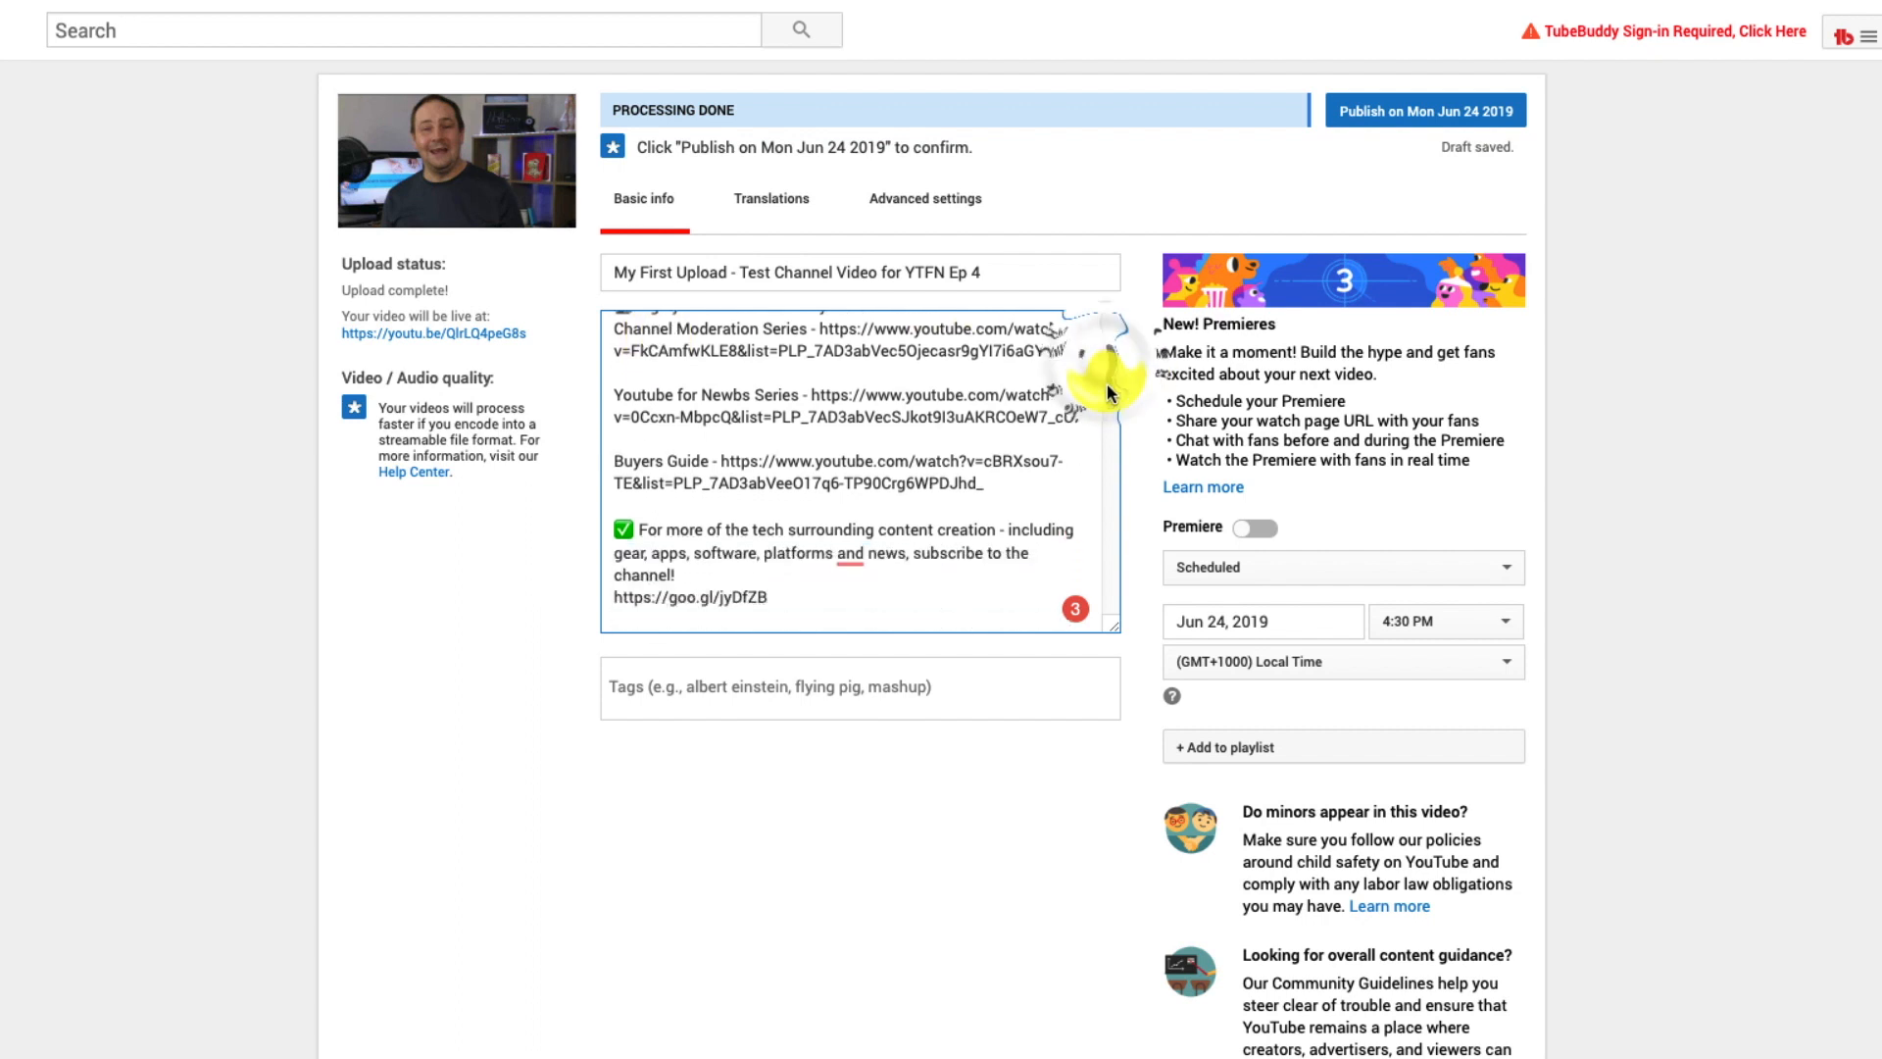
scroll(1102, 396, down, 10)
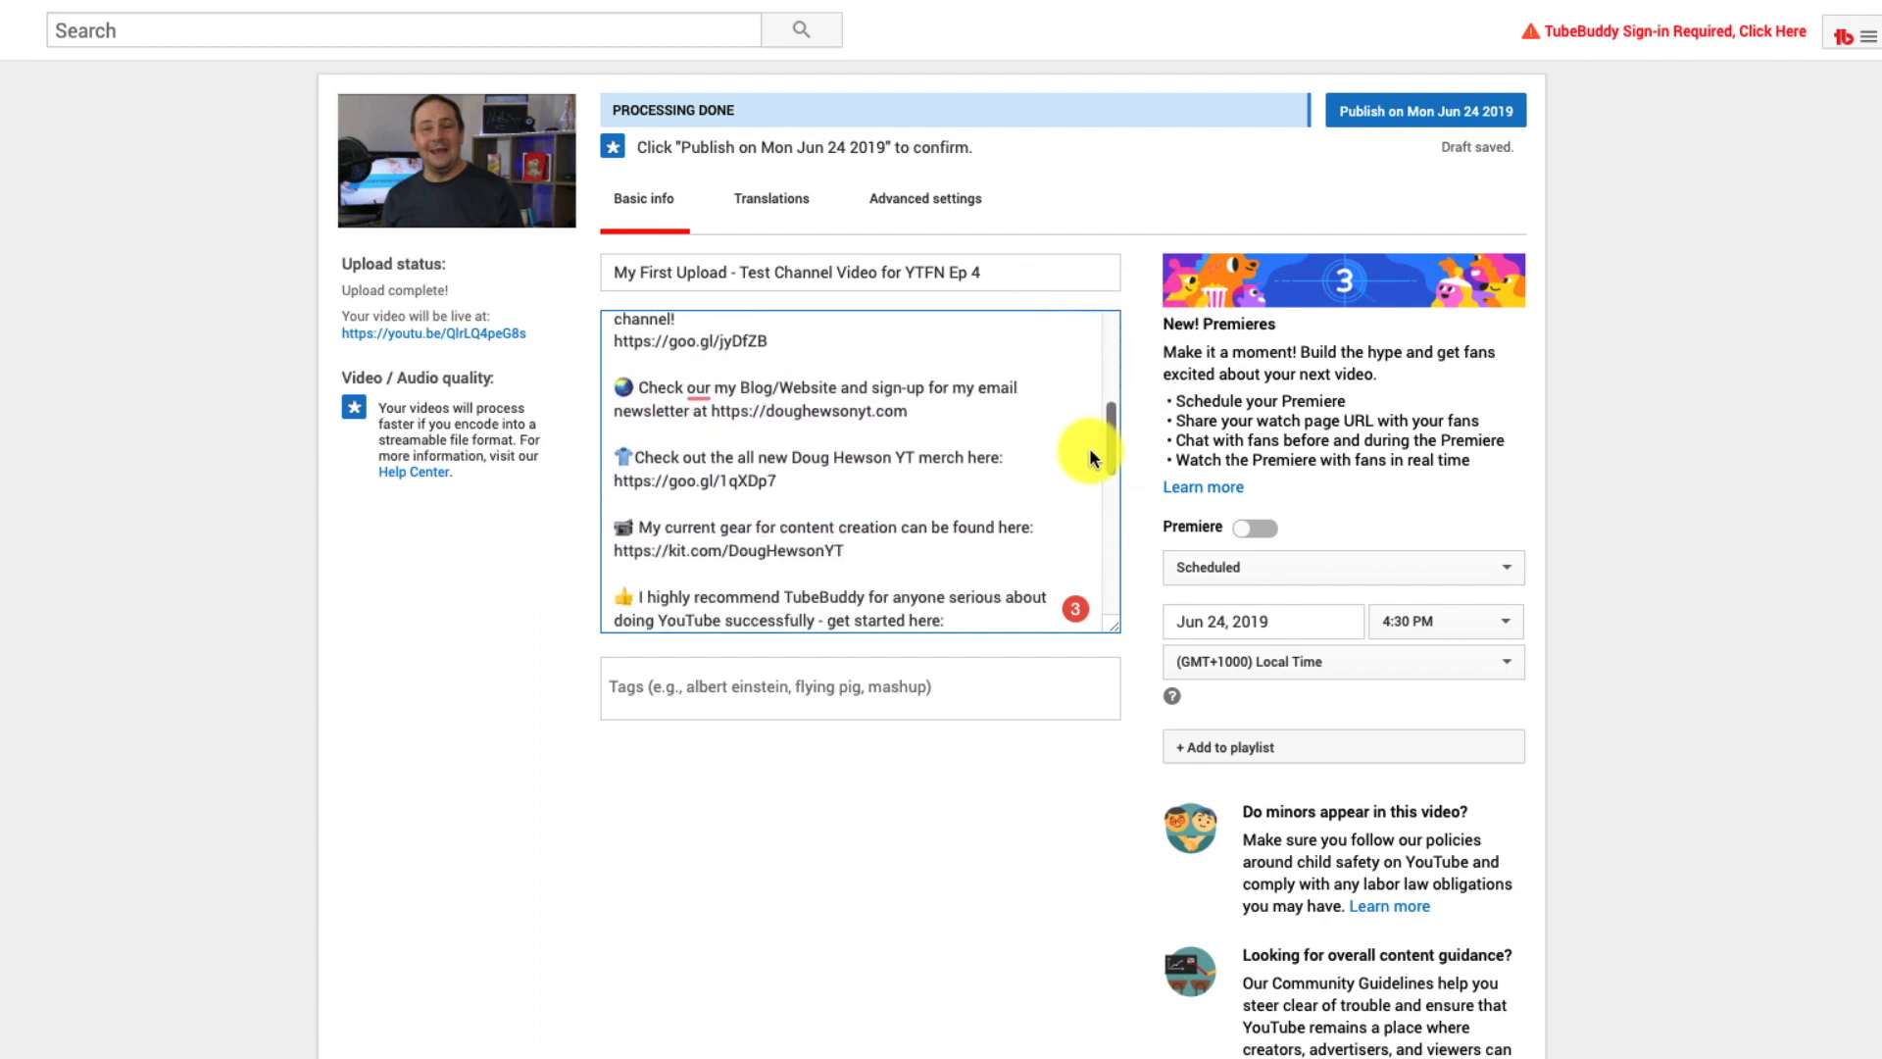
drag(1091, 529, 1114, 402)
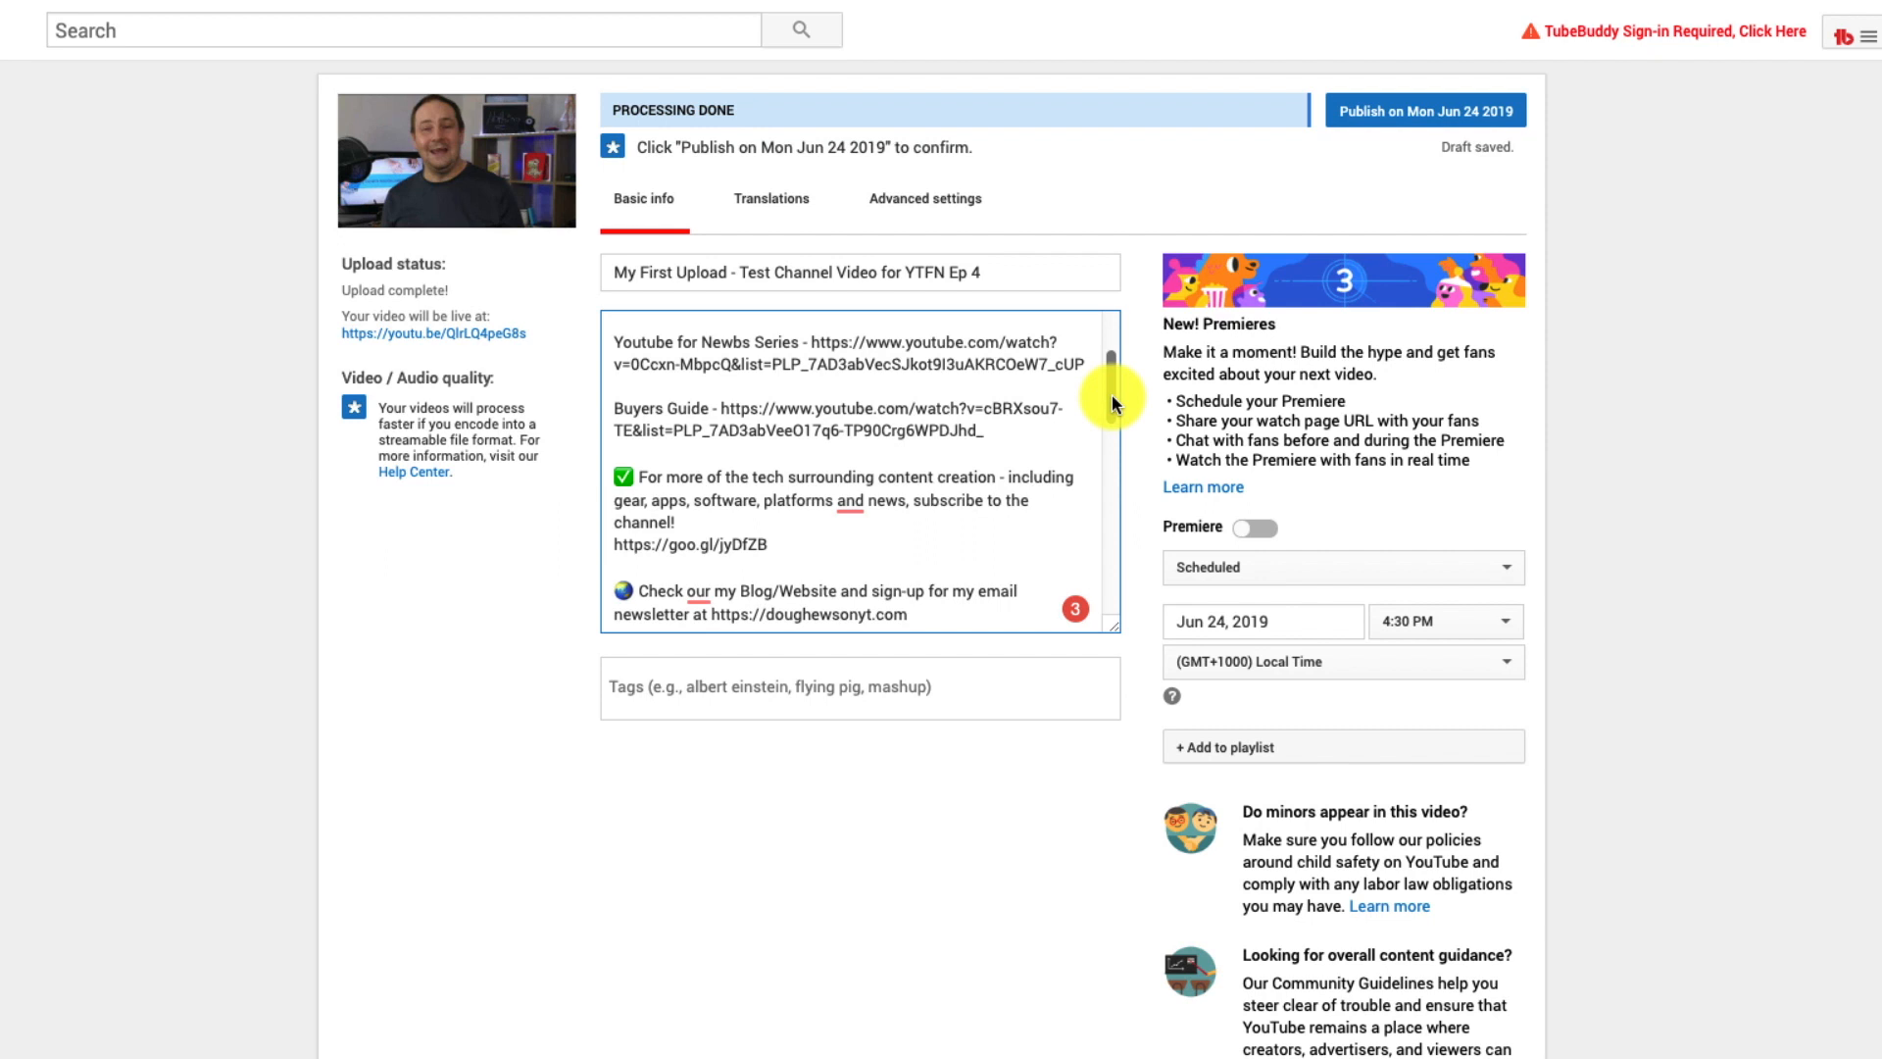
drag(1112, 394, 1123, 338)
scroll(1108, 510, down, 1)
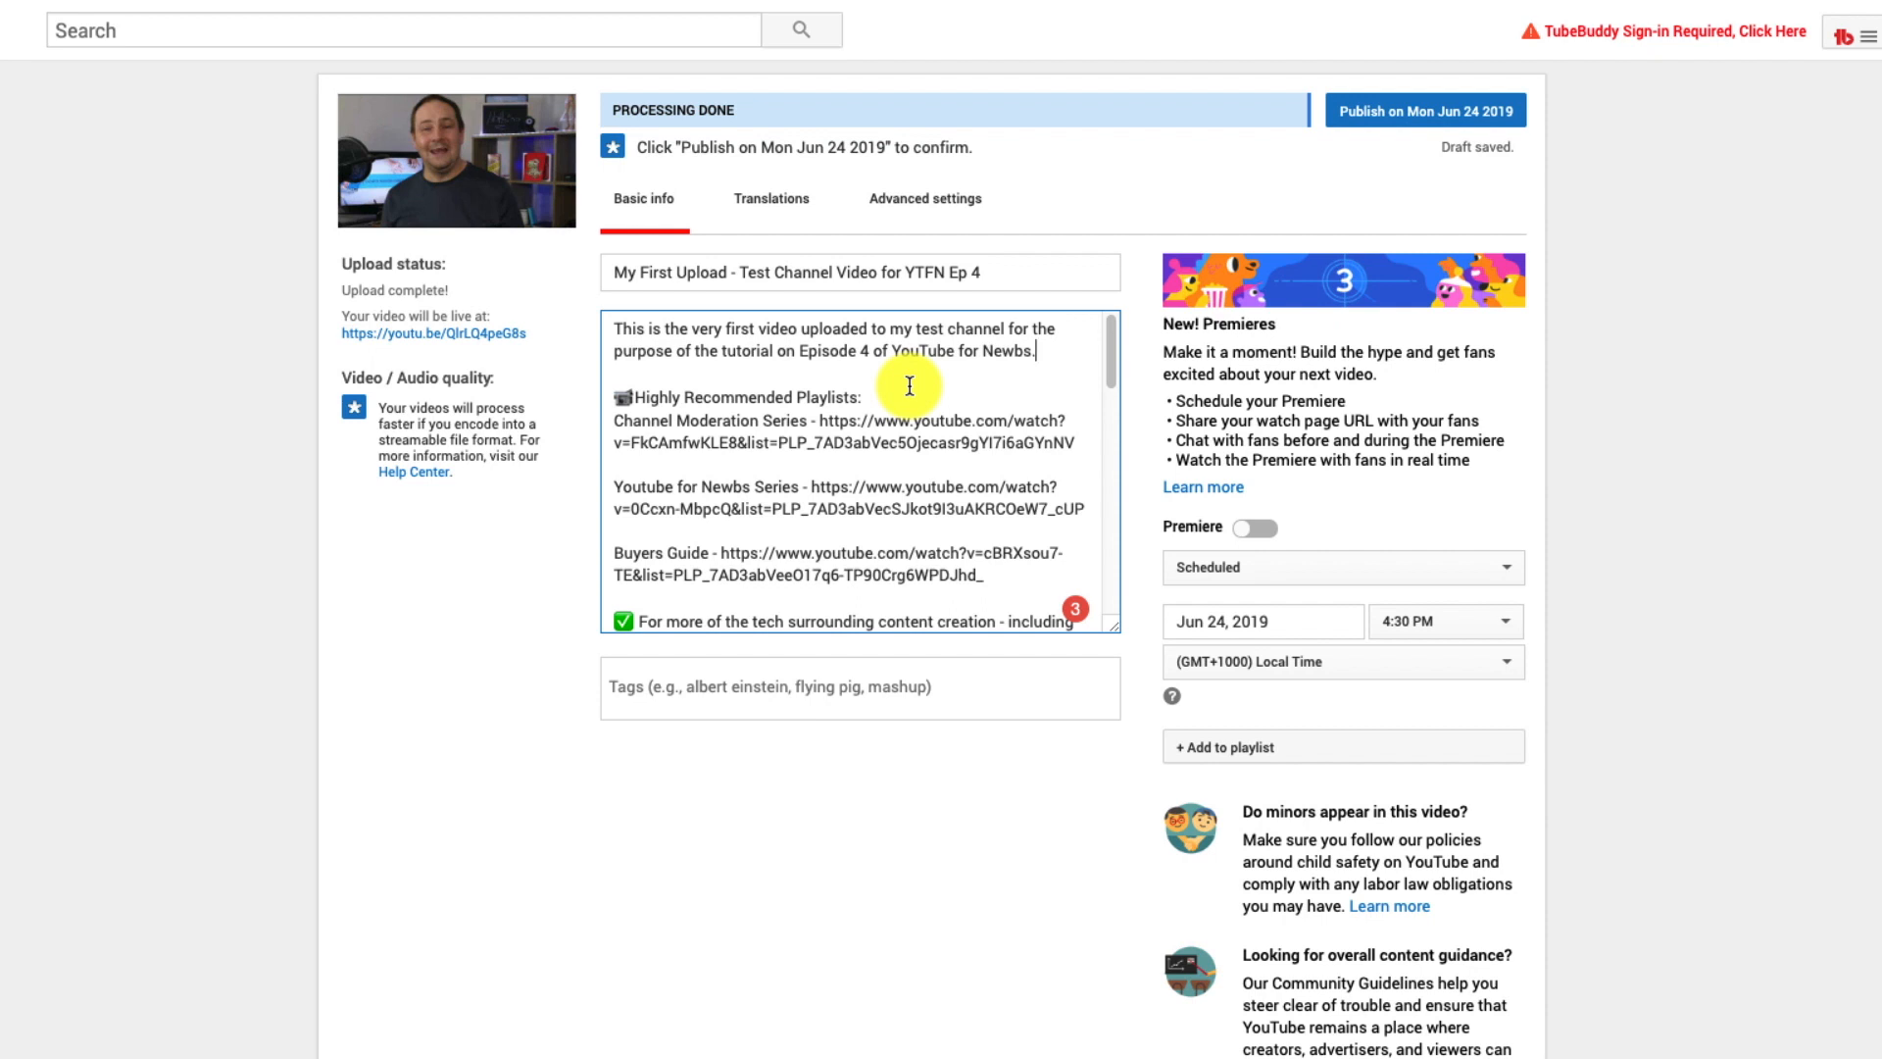
mouse_move(1114, 379)
mouse_down()
mouse_move(1085, 443)
mouse_move(1125, 343)
mouse_up()
click(639, 369)
key(Return)
key(Return)
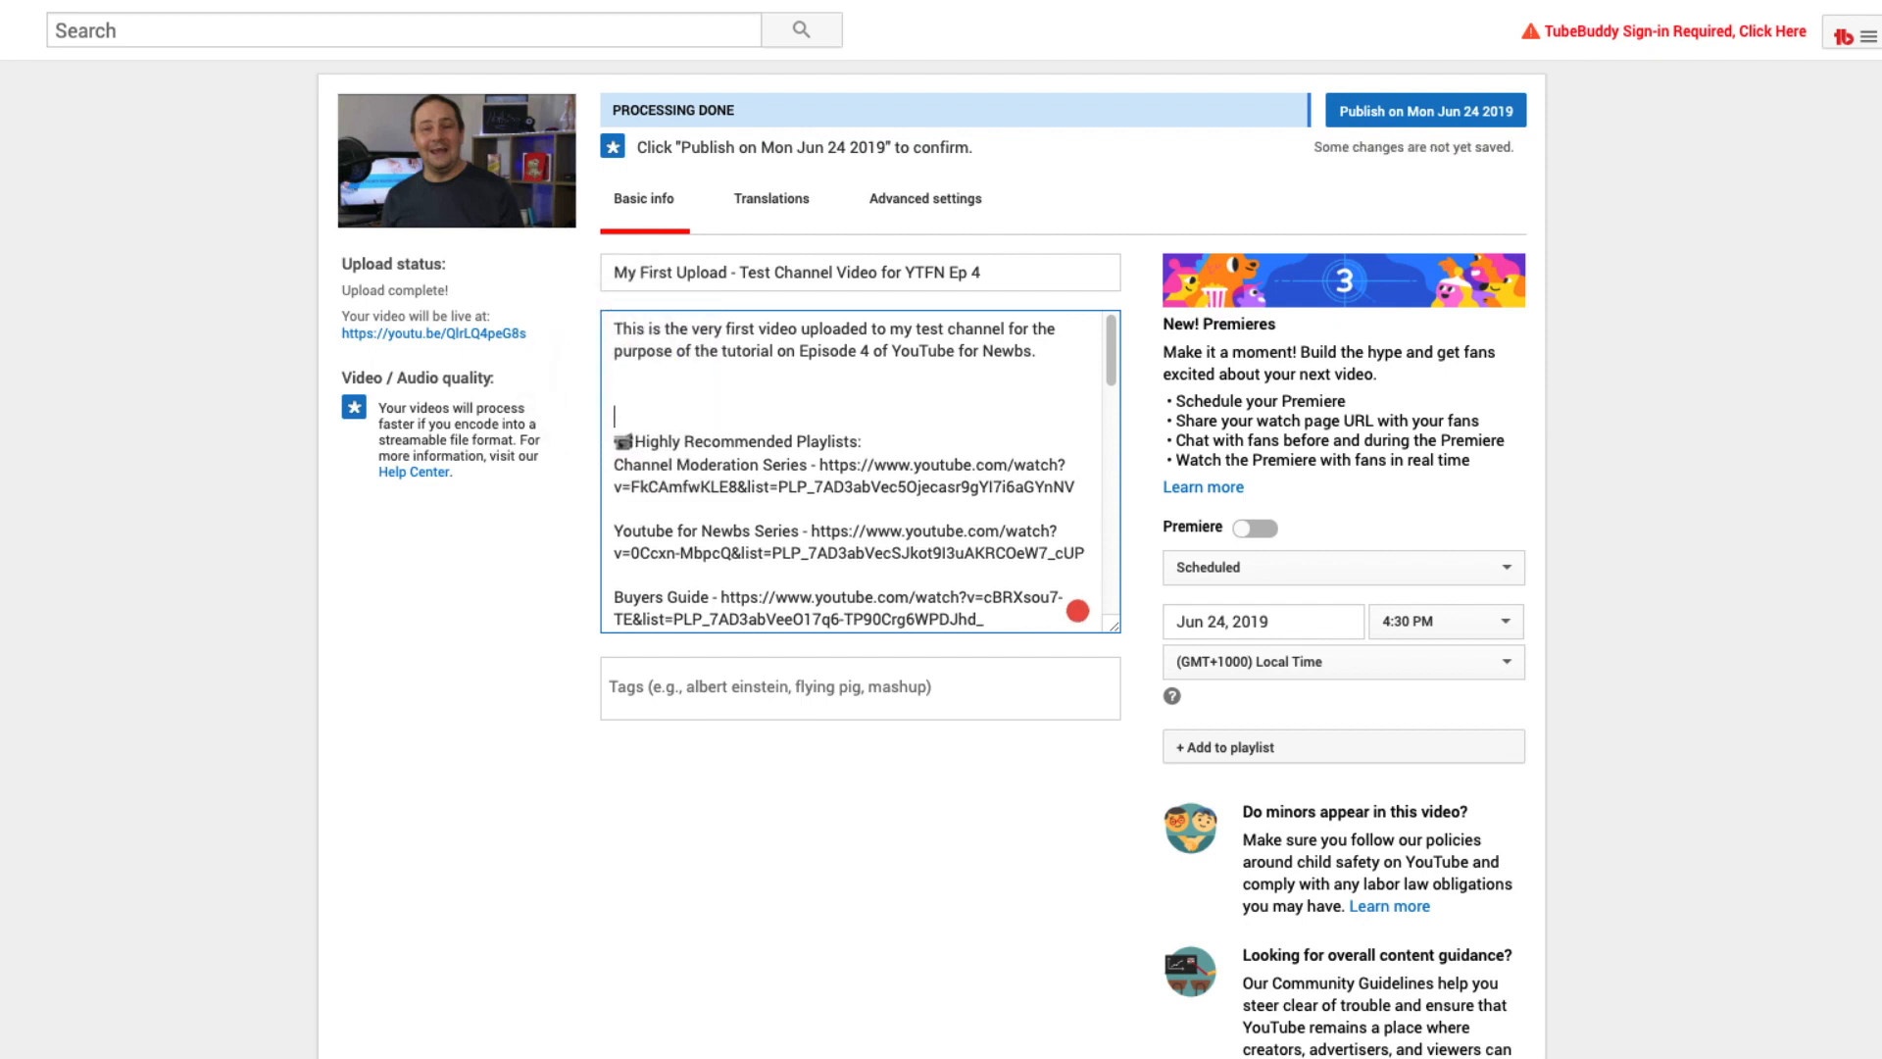
click(632, 392)
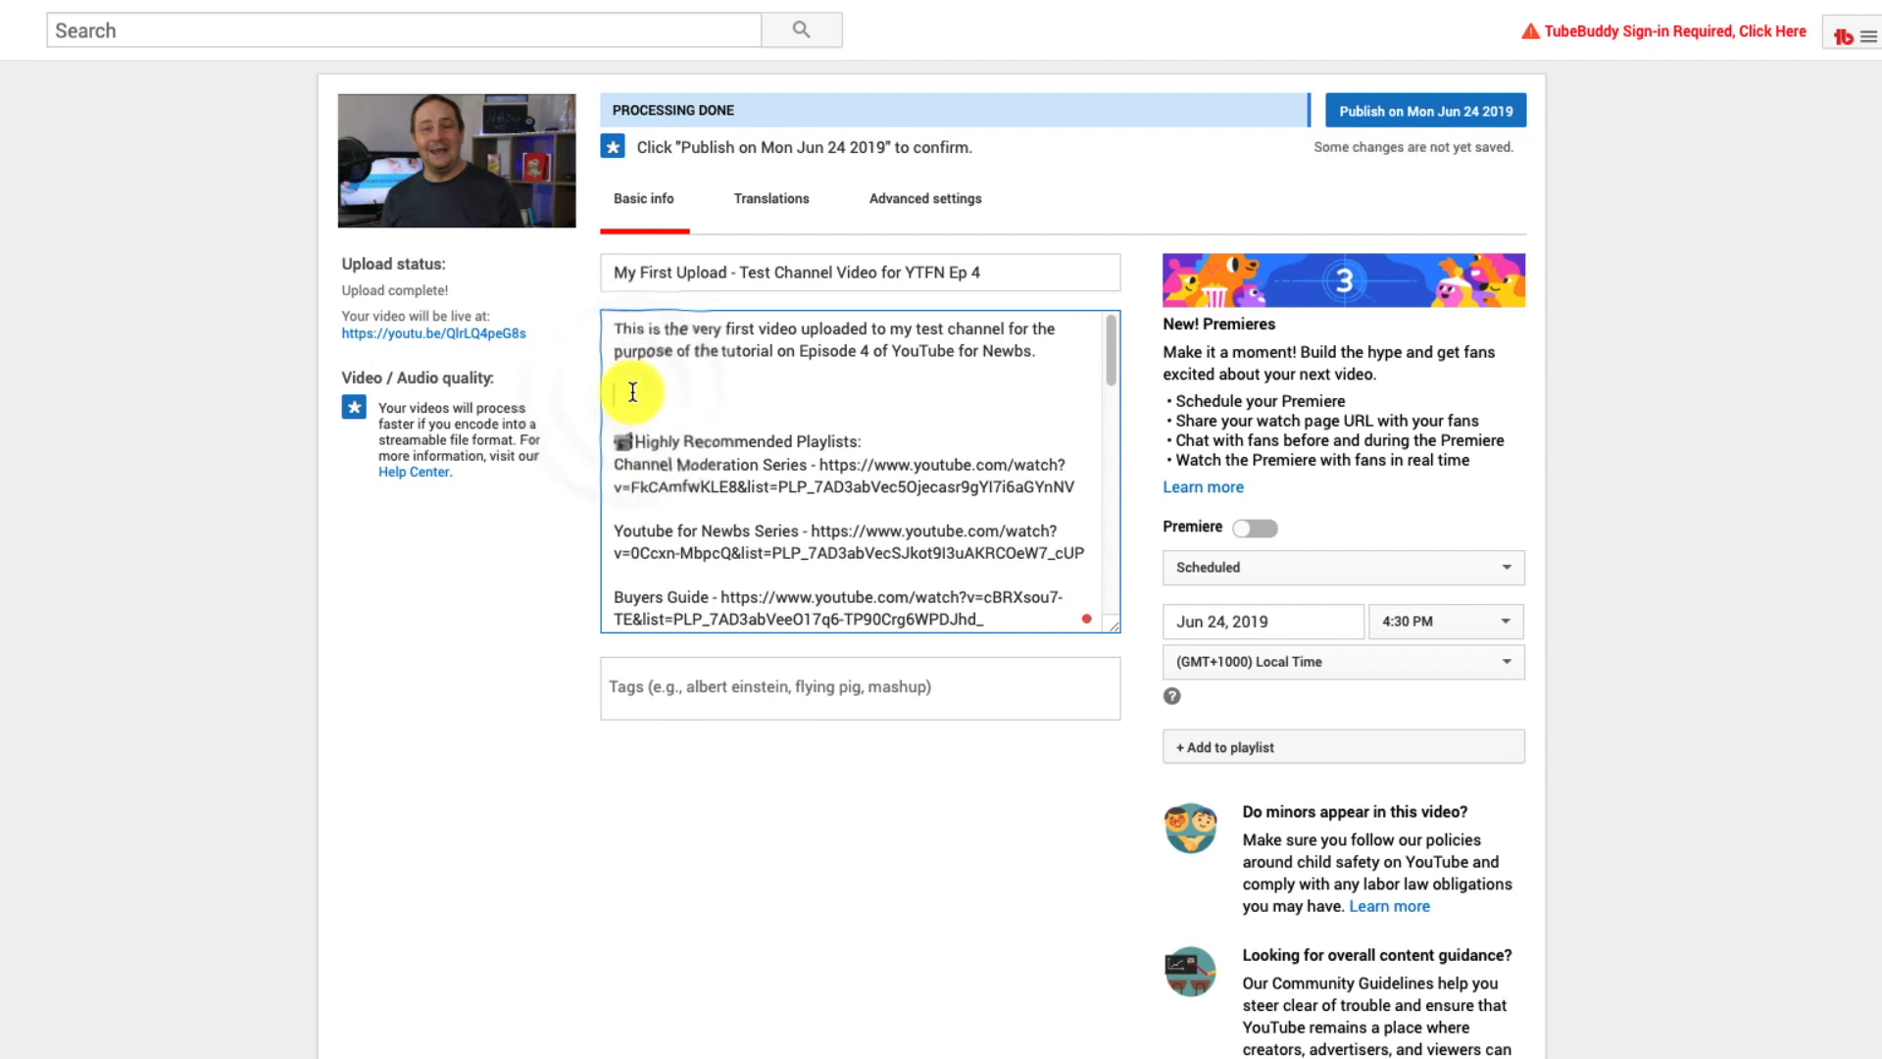
key(BackSpace)
key(BackSpace)
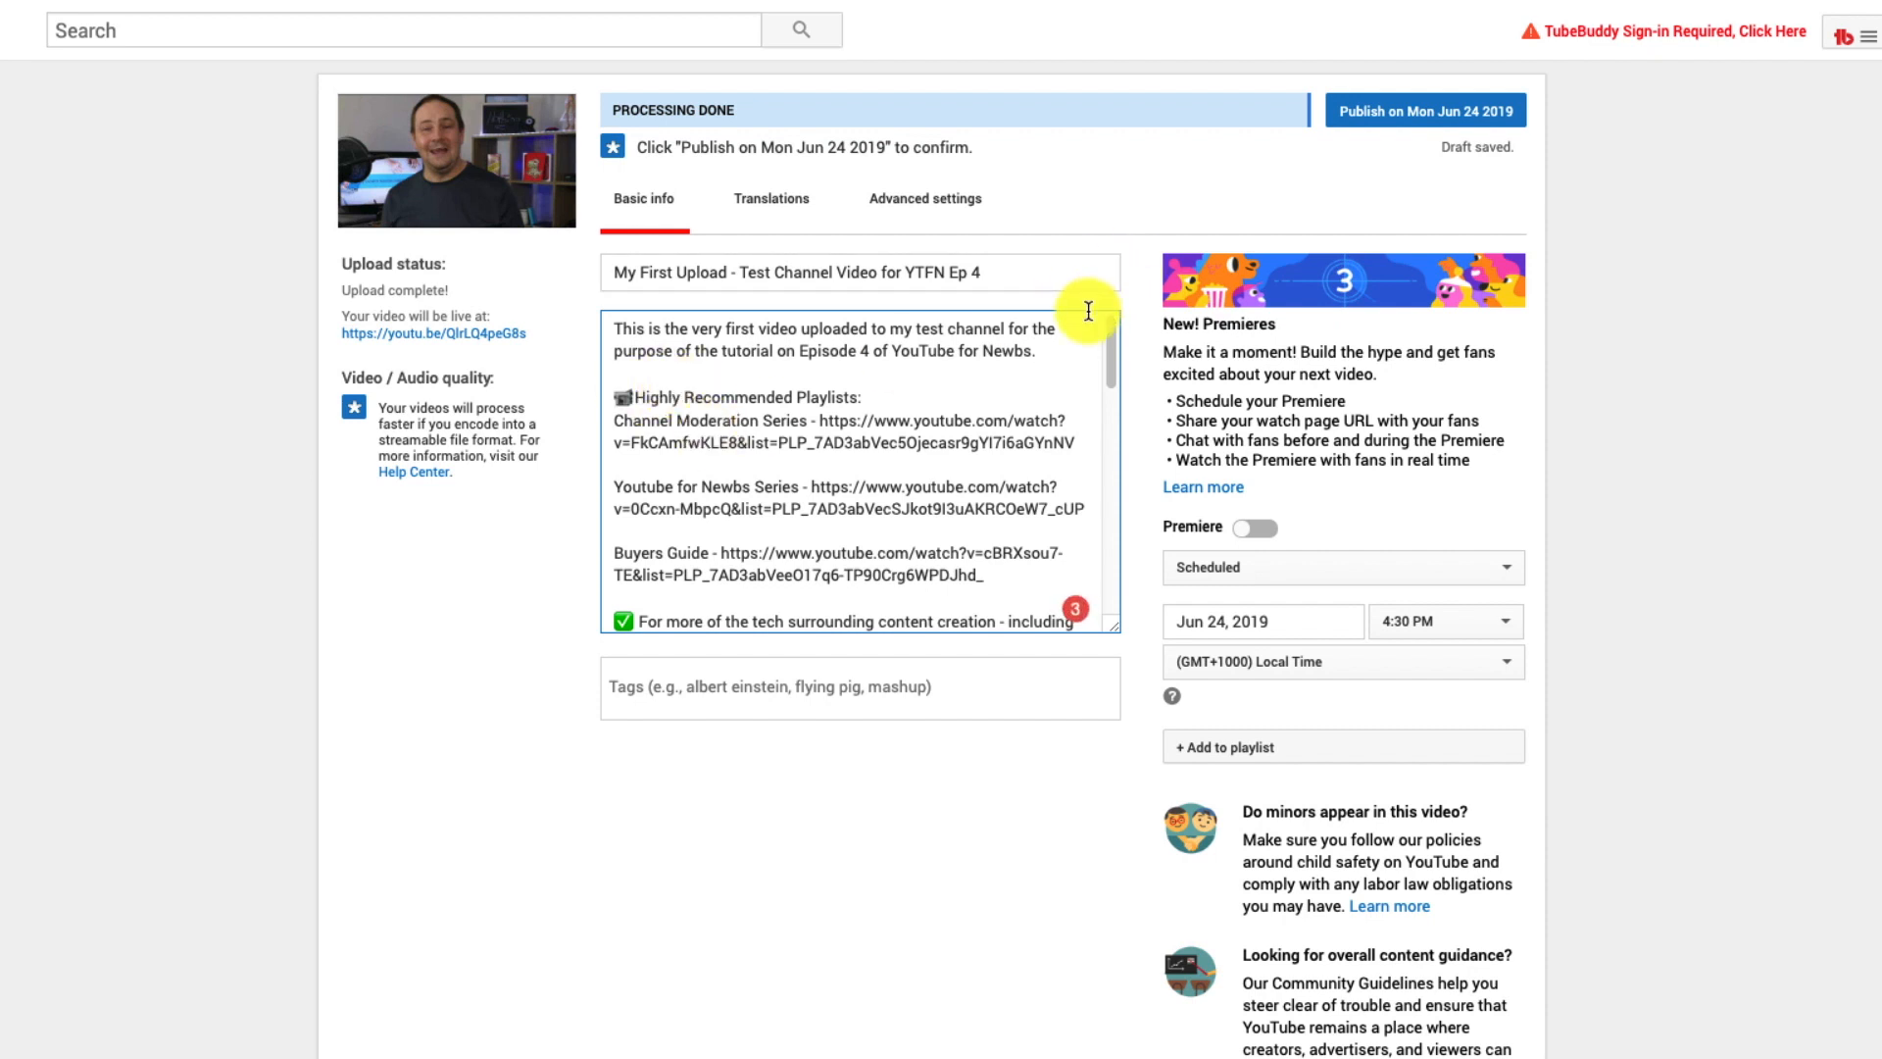
Check the rest of the description down to the music credits and add the tag "DHYT Test" to the video.
scroll(1104, 378, down, 7)
click(841, 689)
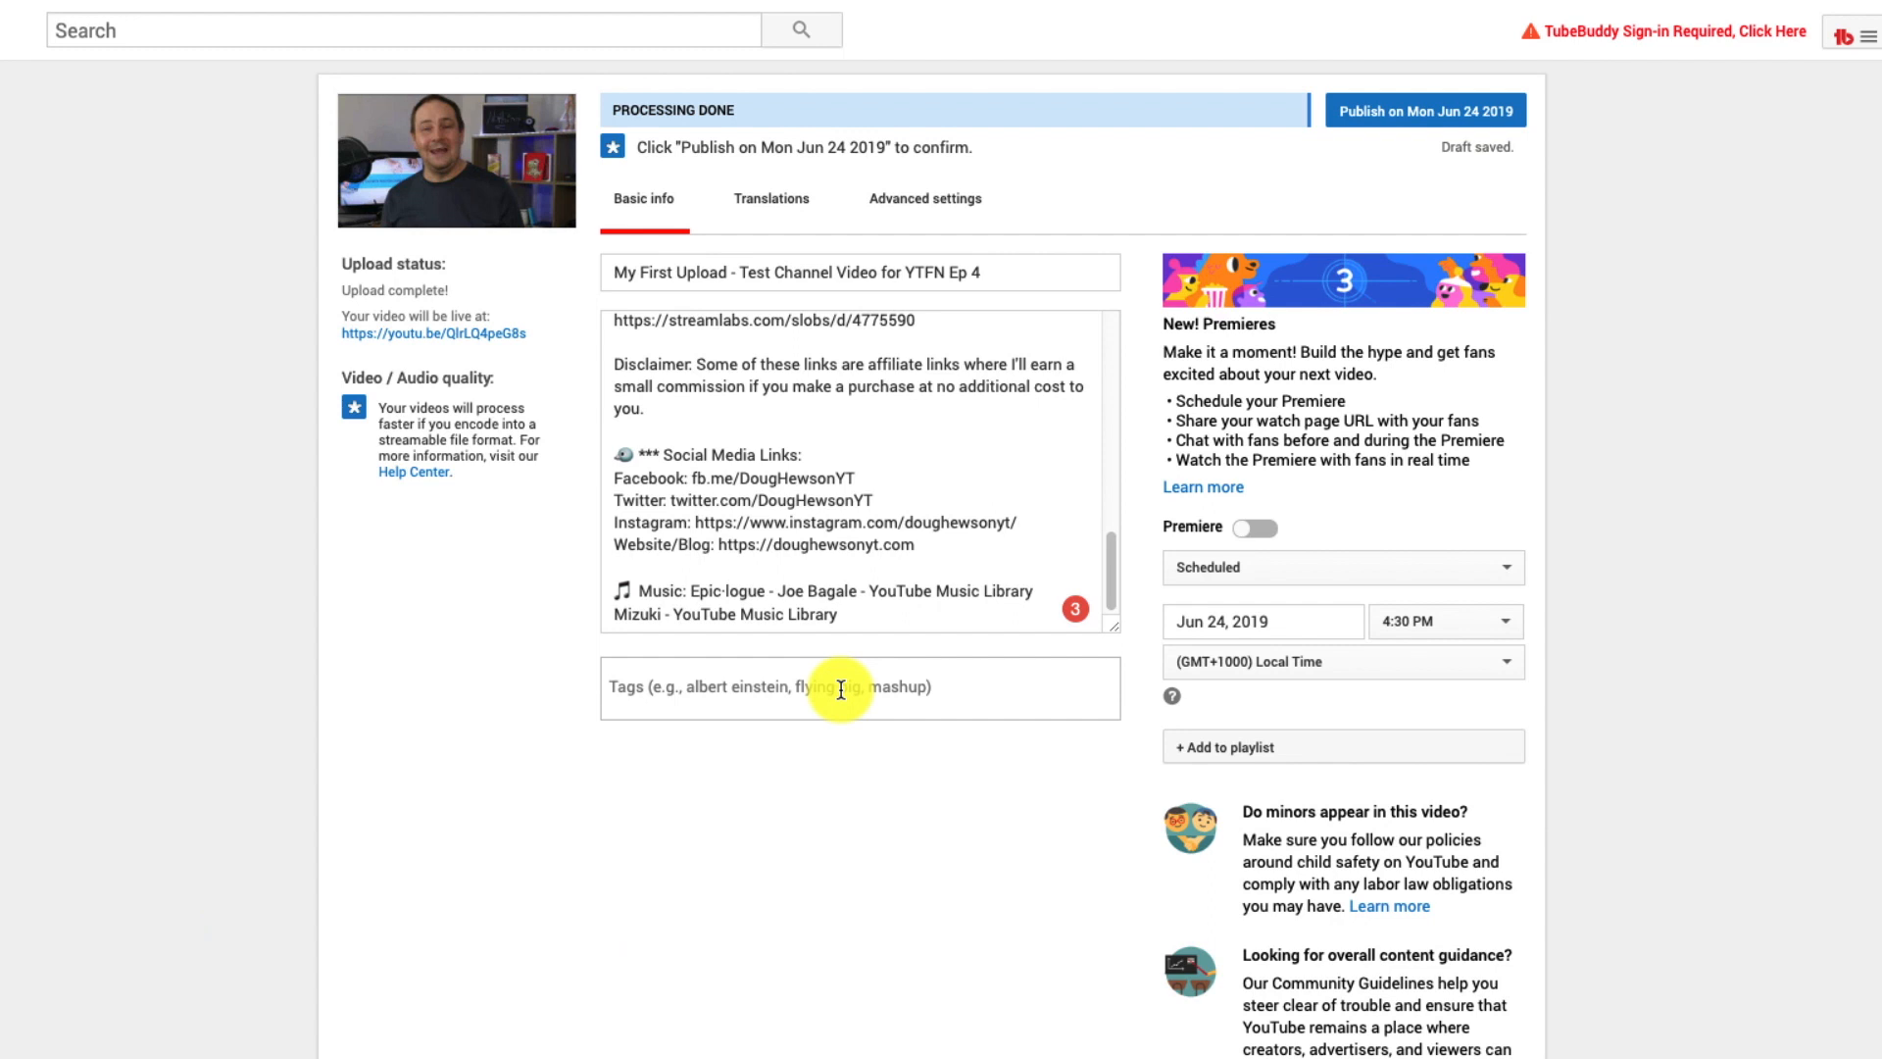
text(DHYT Test)
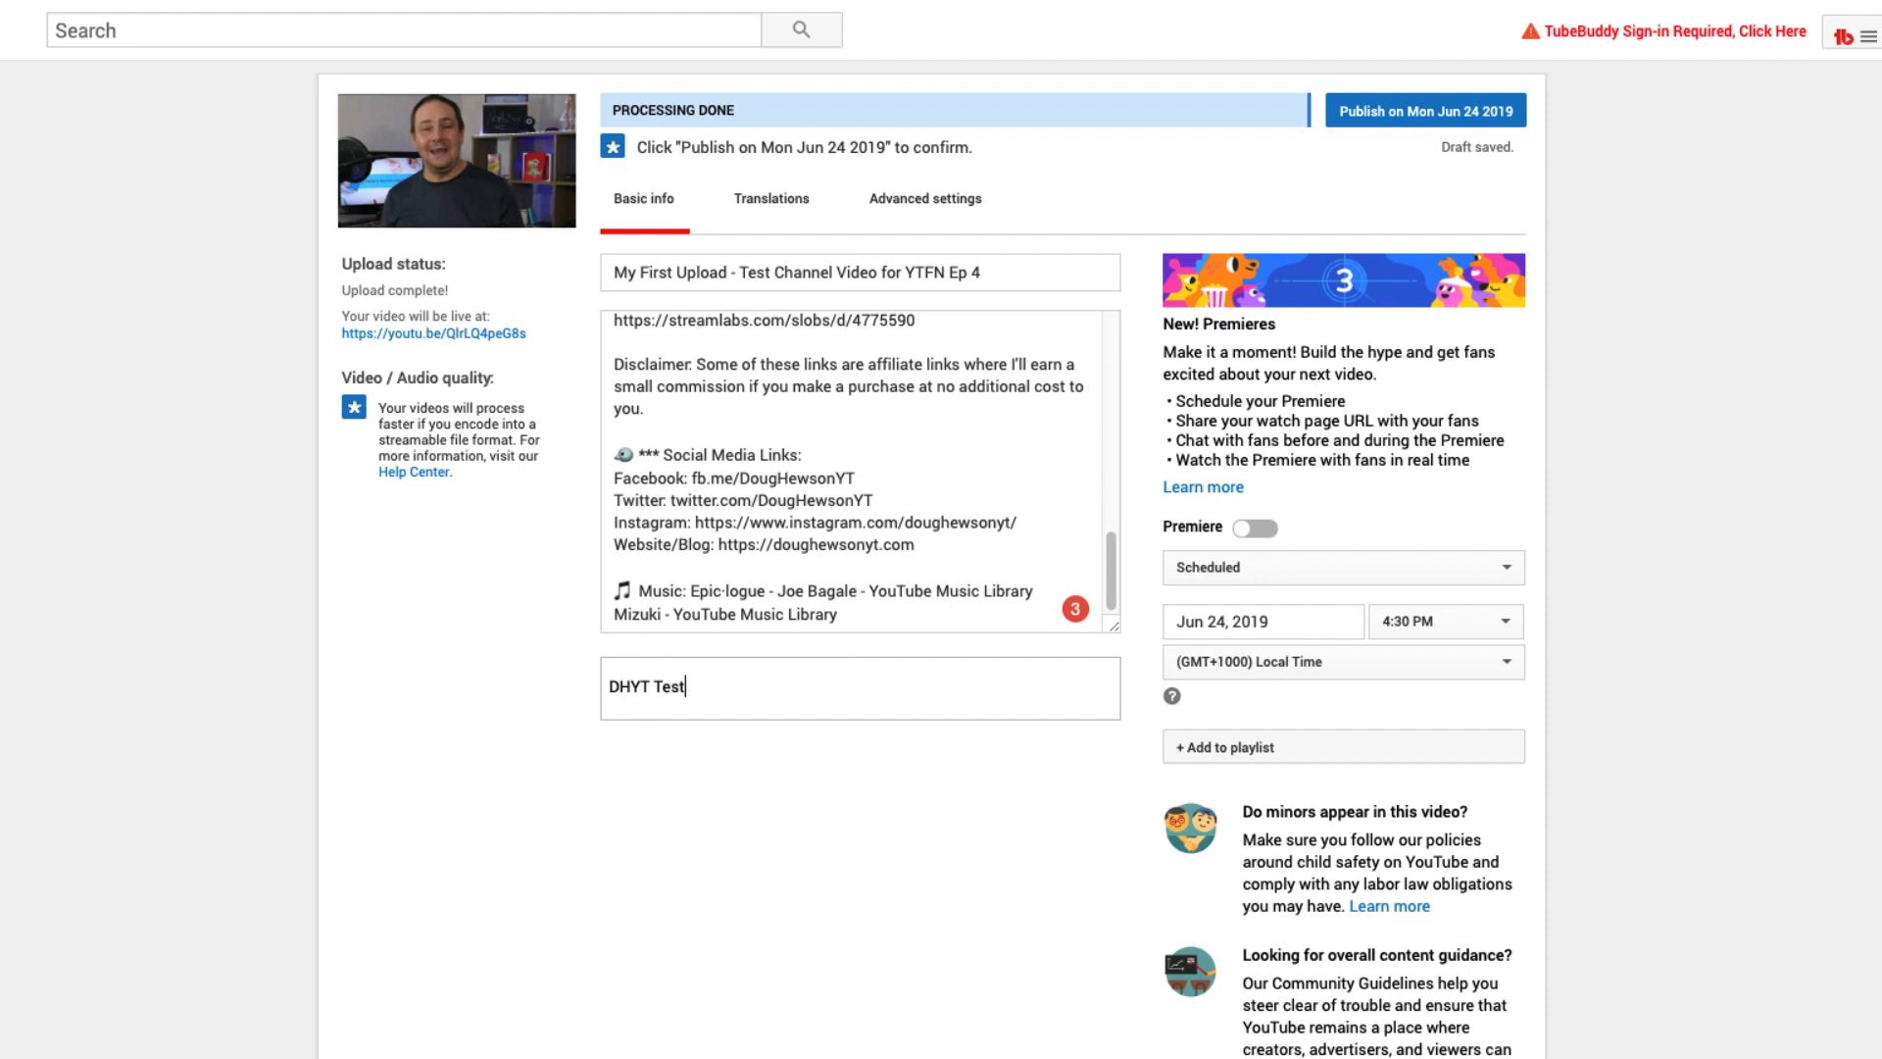
key(Return)
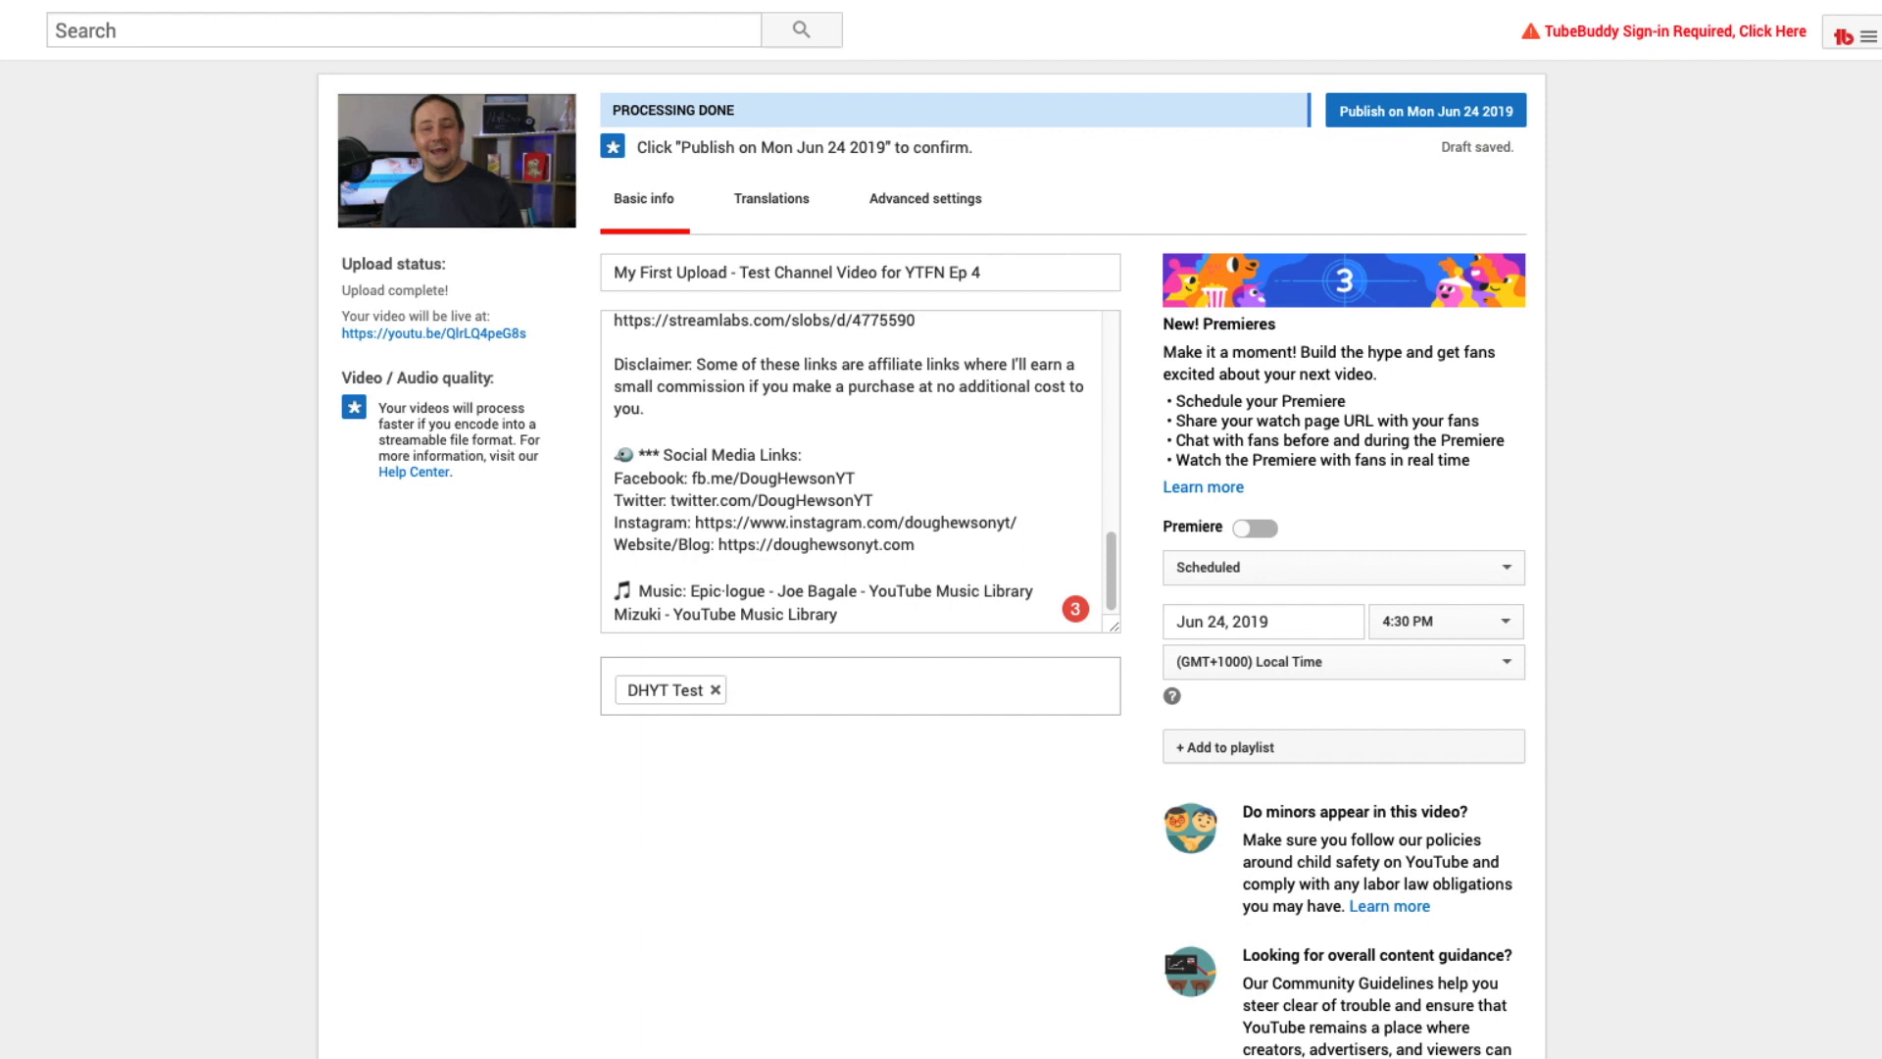
Set "DHYT TEST CHANNEL 1ST UPLOAD THUMBNAIL.png" from the "Upload for Ep 4" folder as the video's custom thumbnail.
scroll(909, 798, down, 2)
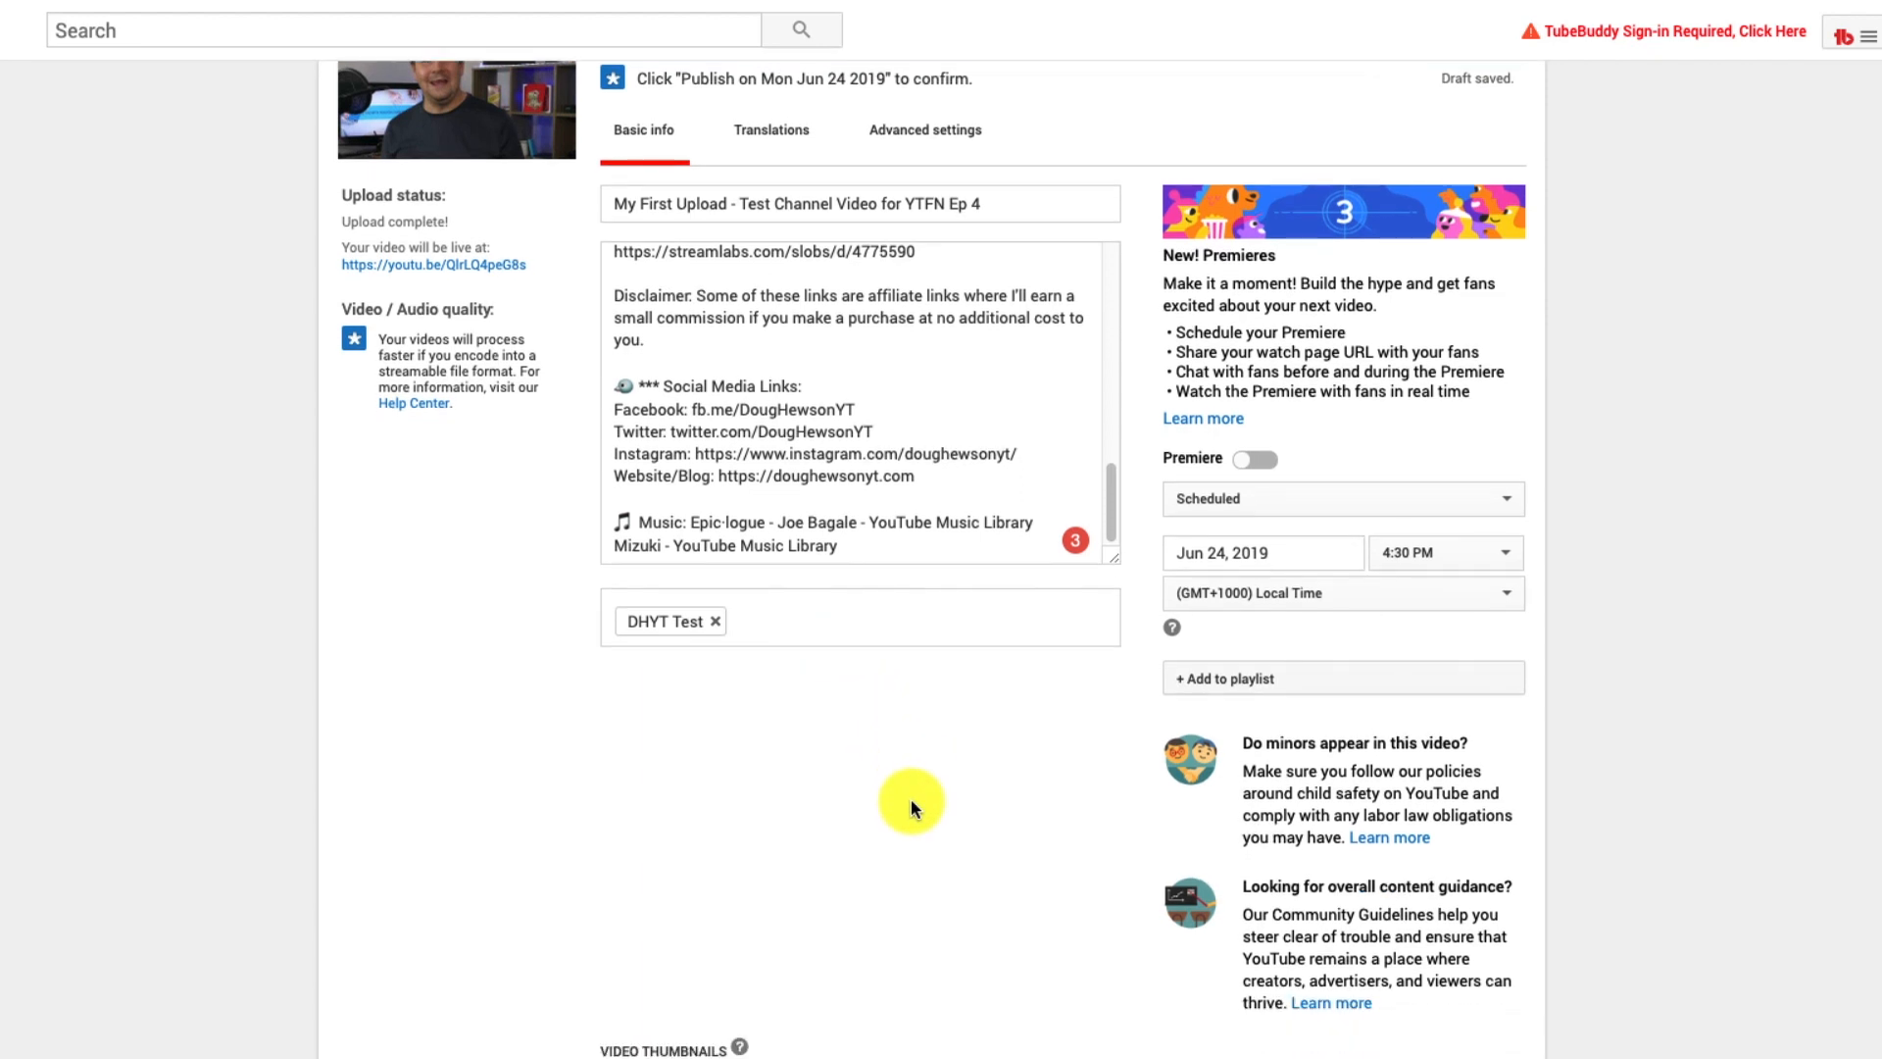
scroll(909, 798, down, 2)
scroll(686, 628, up, 3)
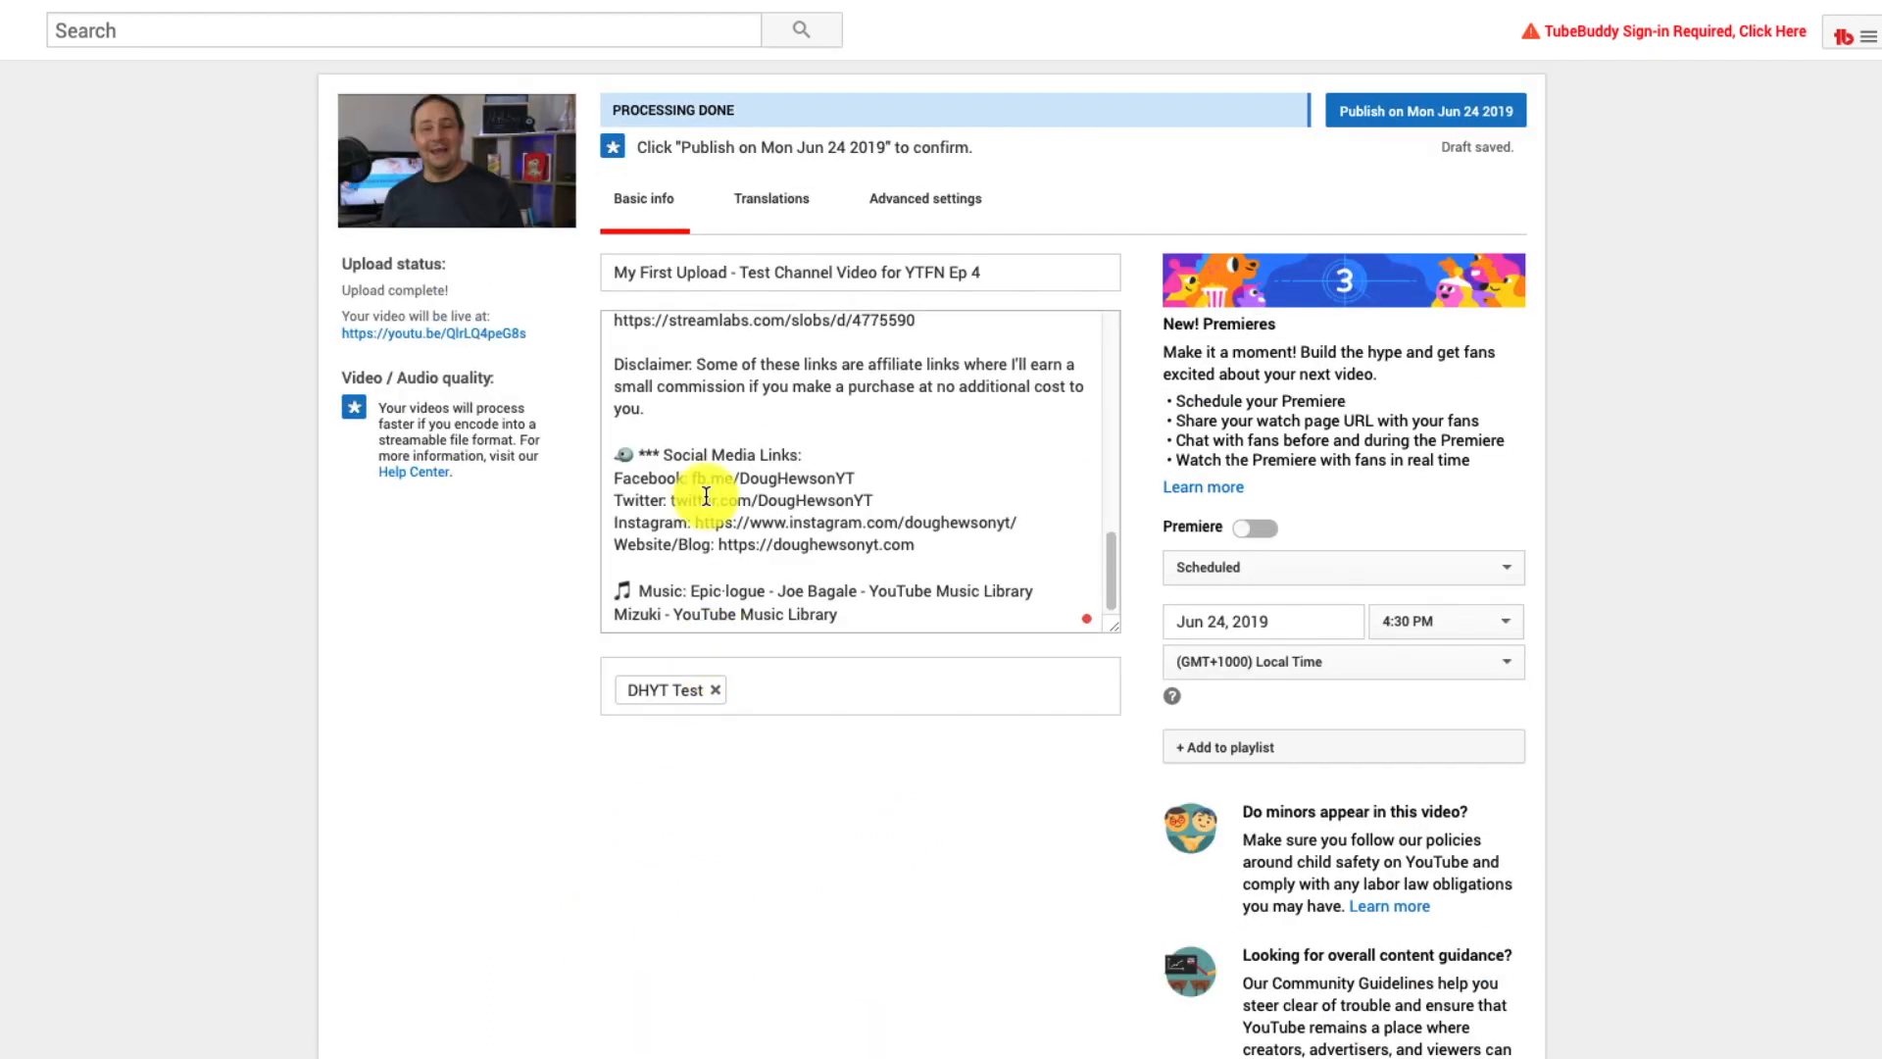
scroll(546, 761, down, 3)
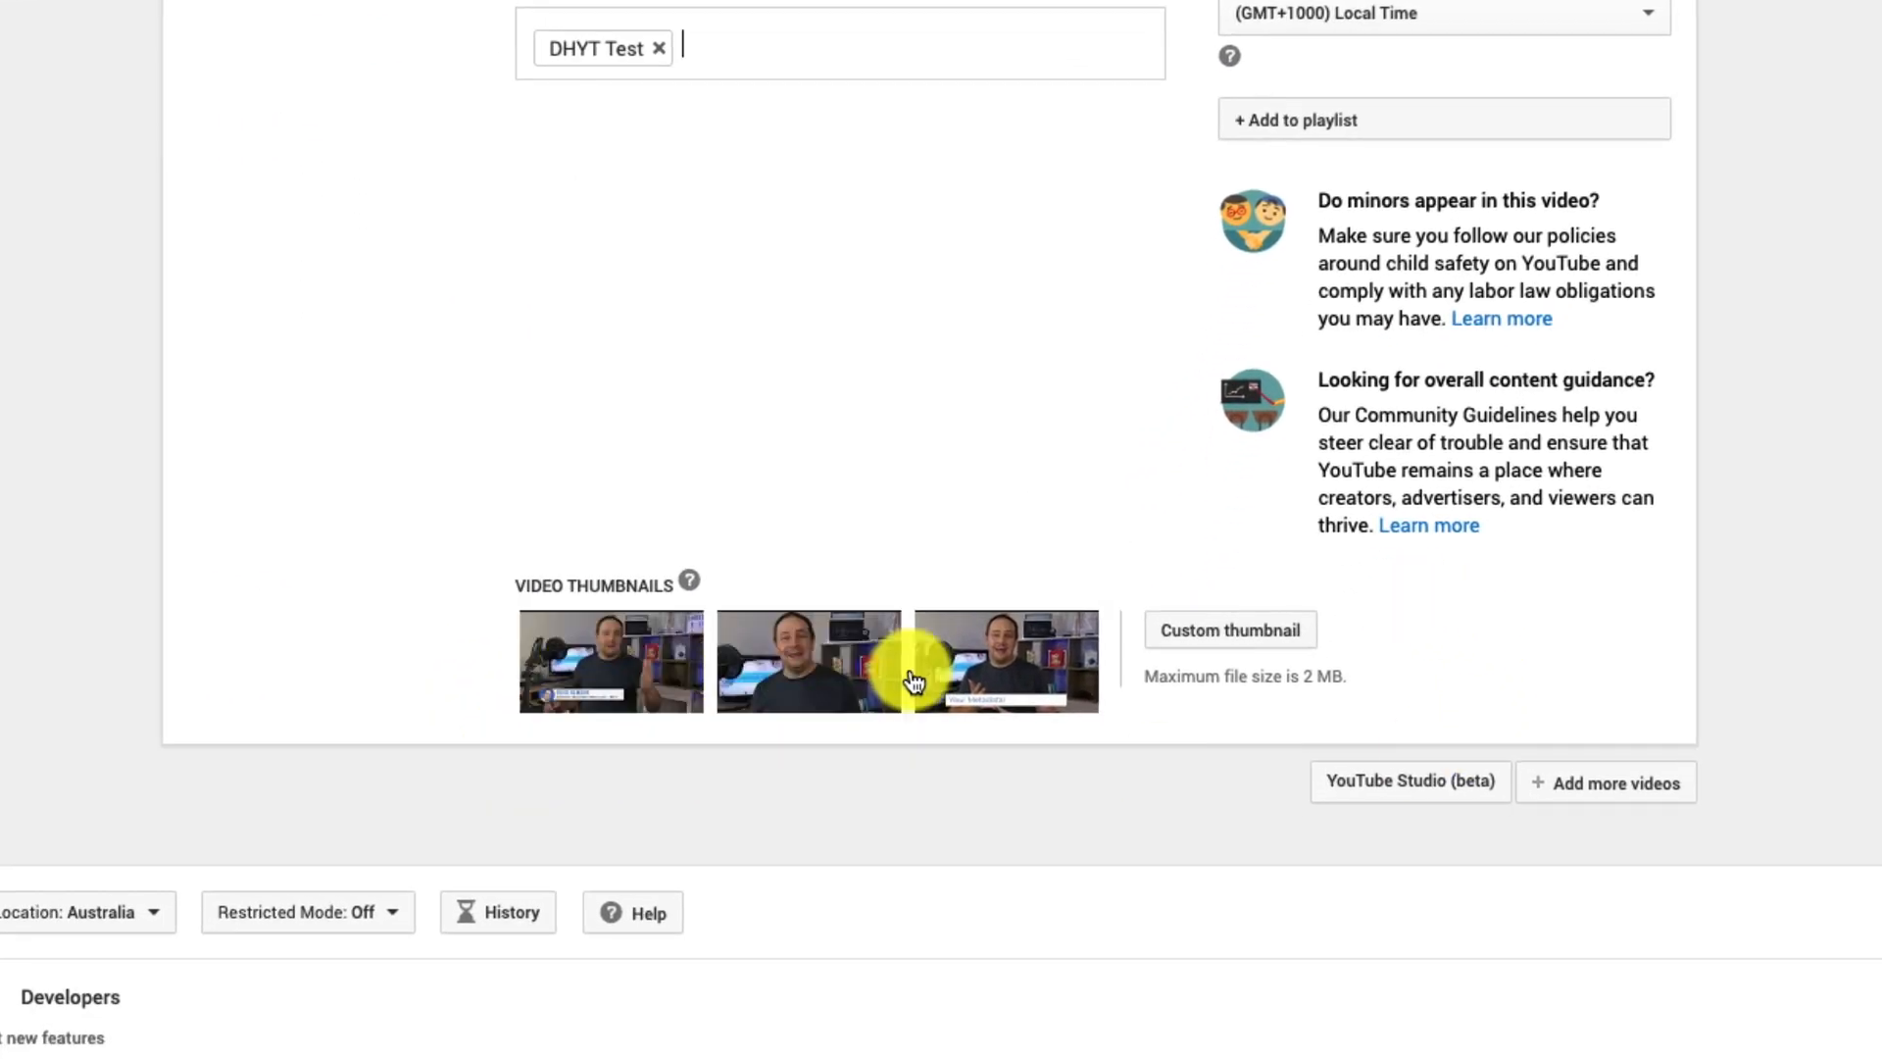
click(1206, 642)
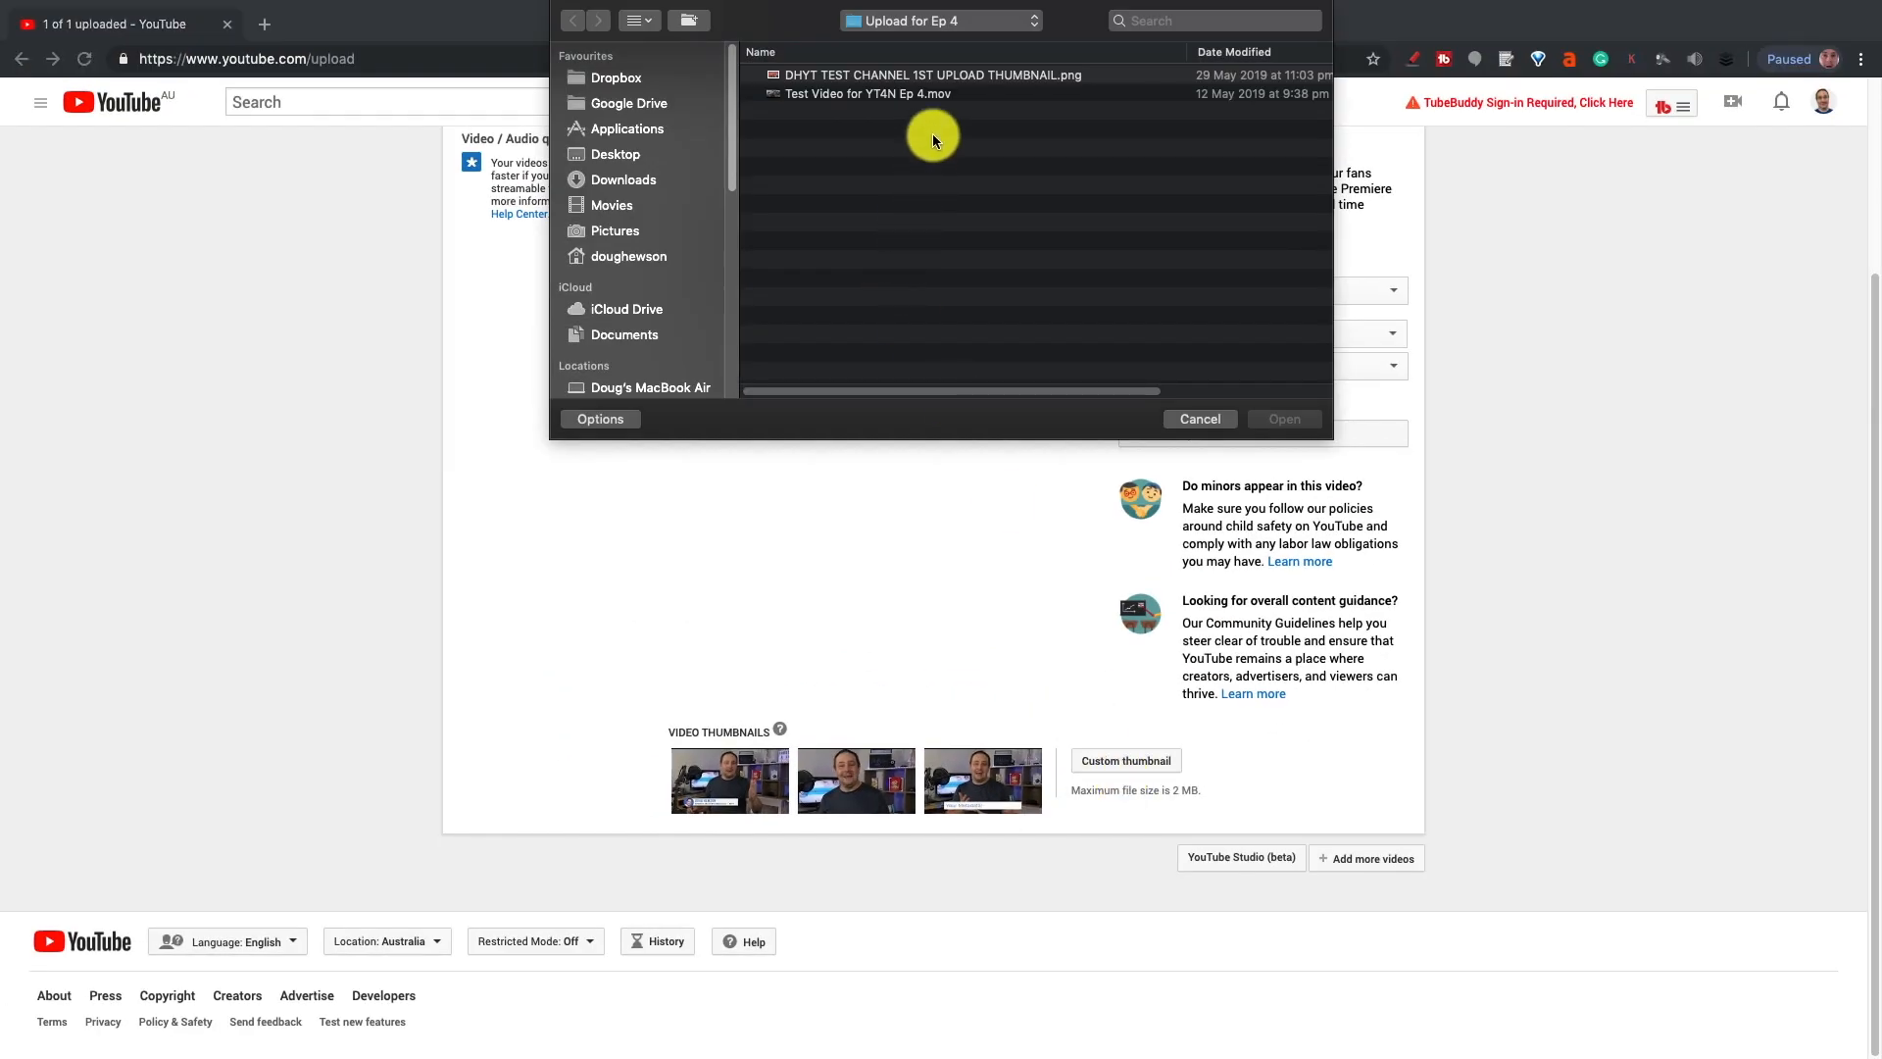
click(938, 75)
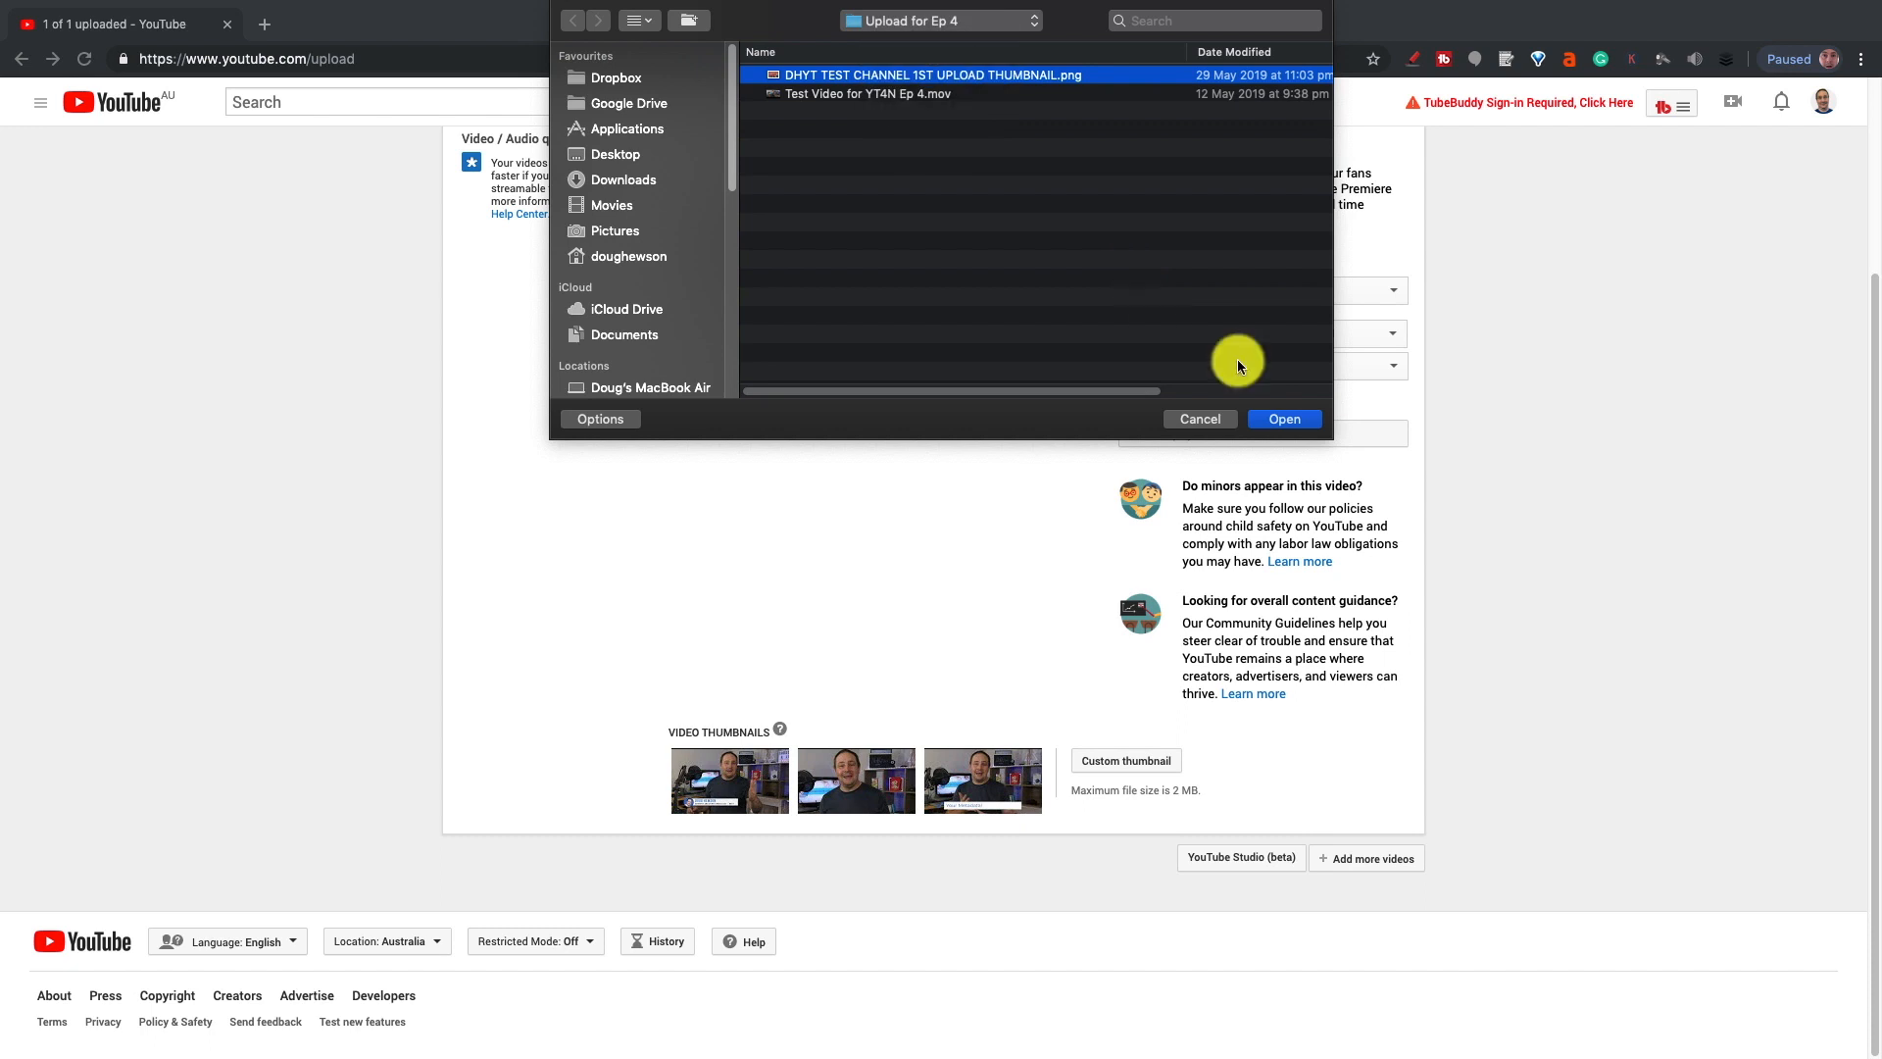
click(1285, 418)
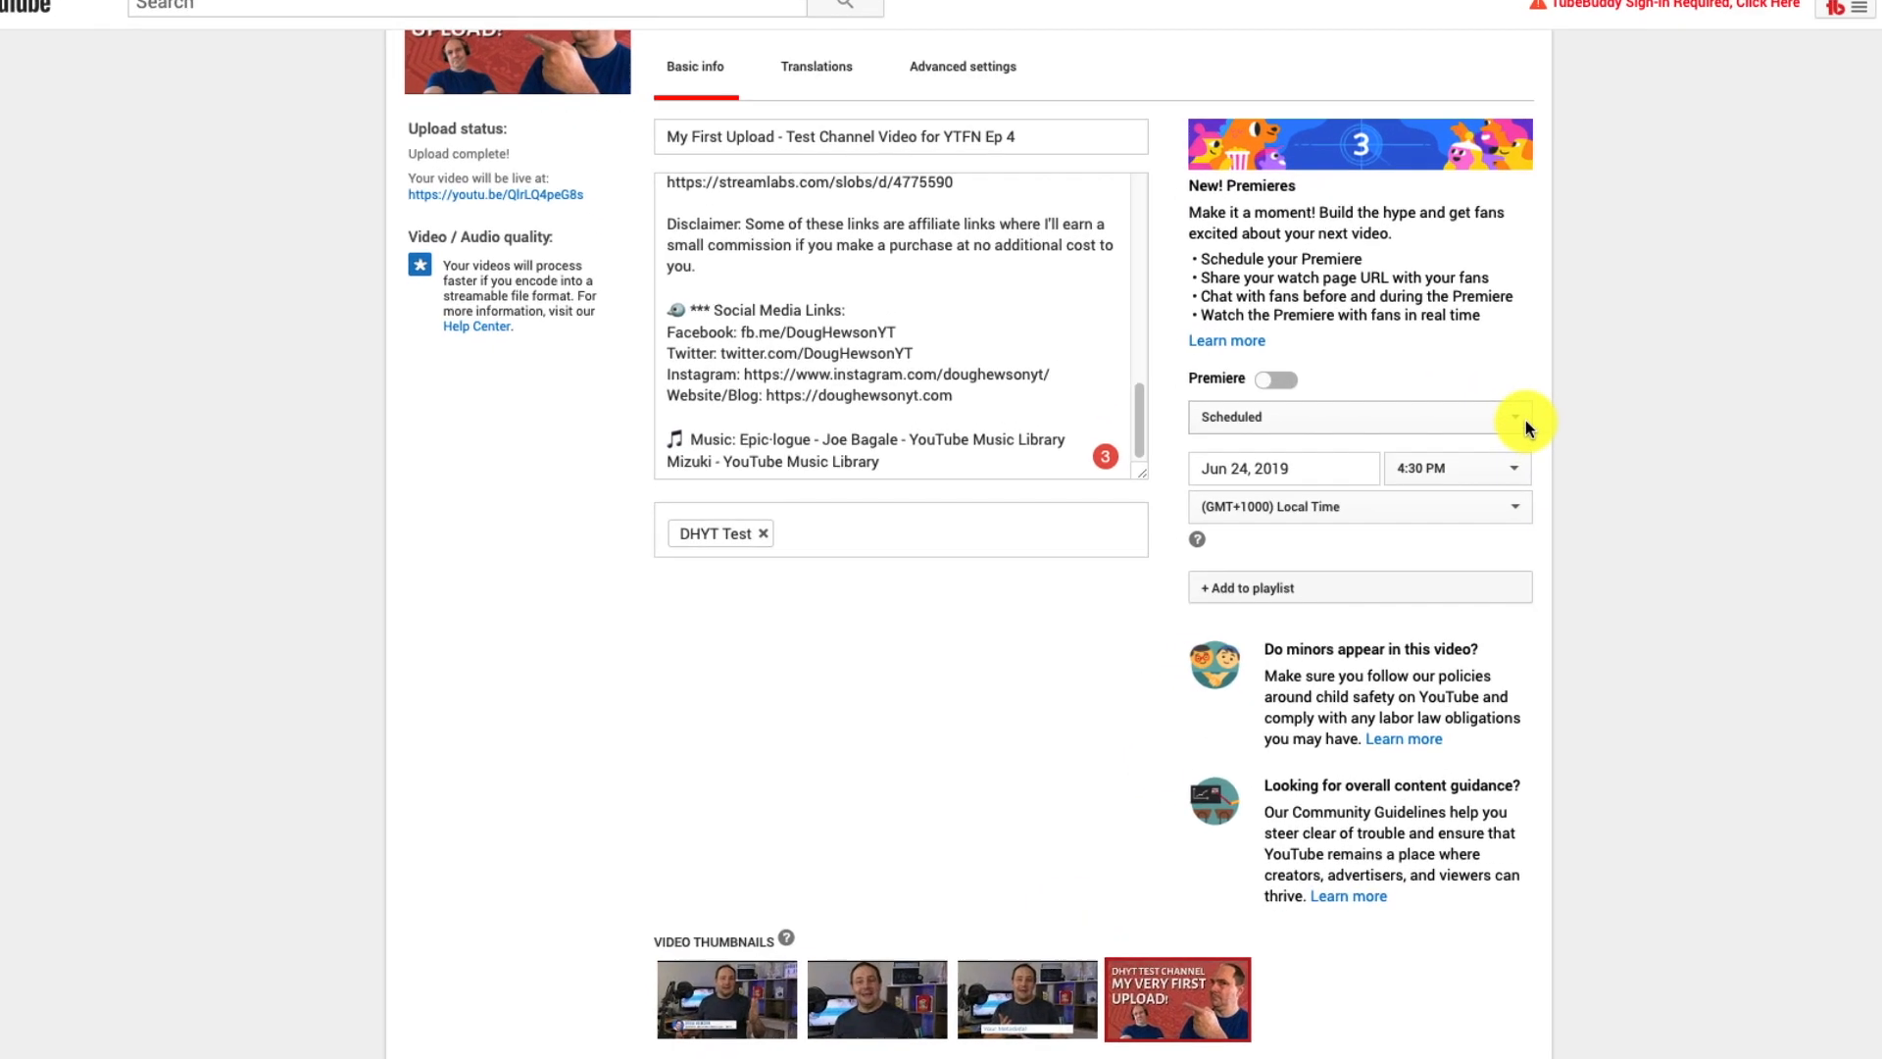
Switch the video's visibility to Unlisted and back to Scheduled, and check the release date calendar and time zone choices.
click(1390, 453)
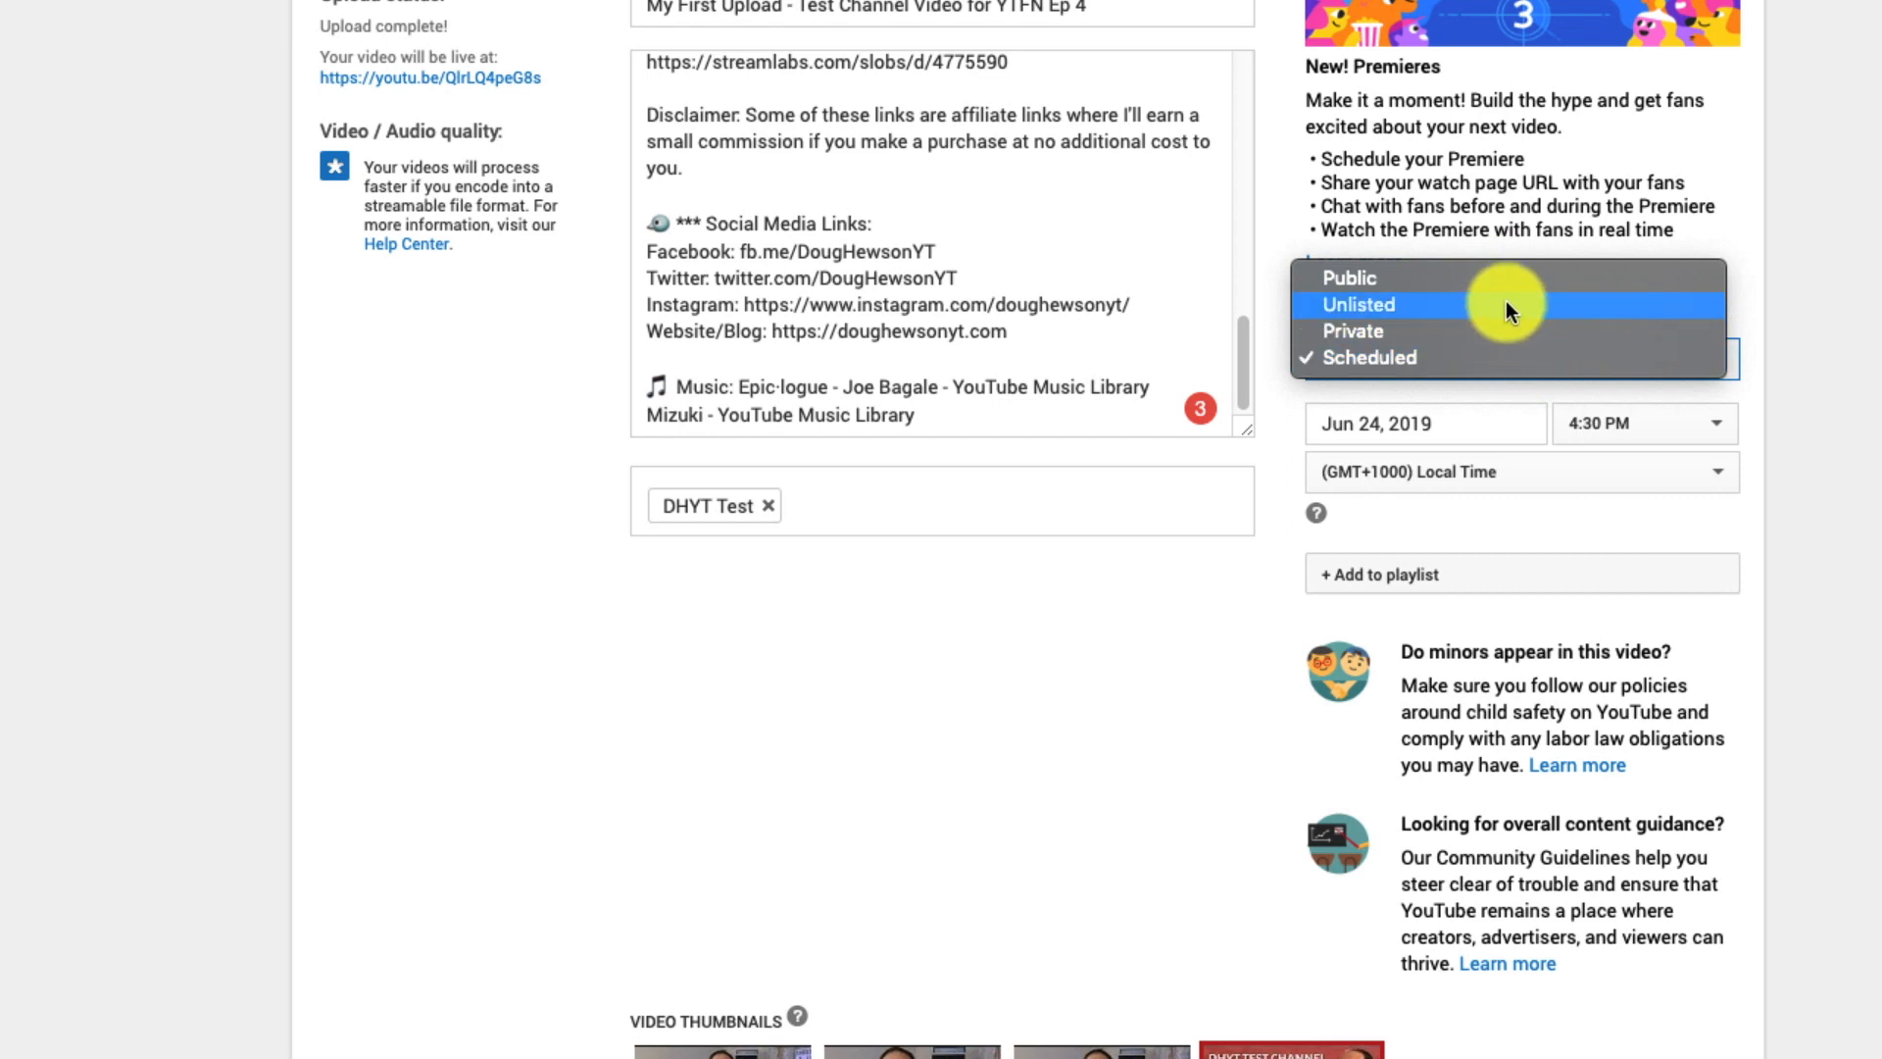
click(1506, 304)
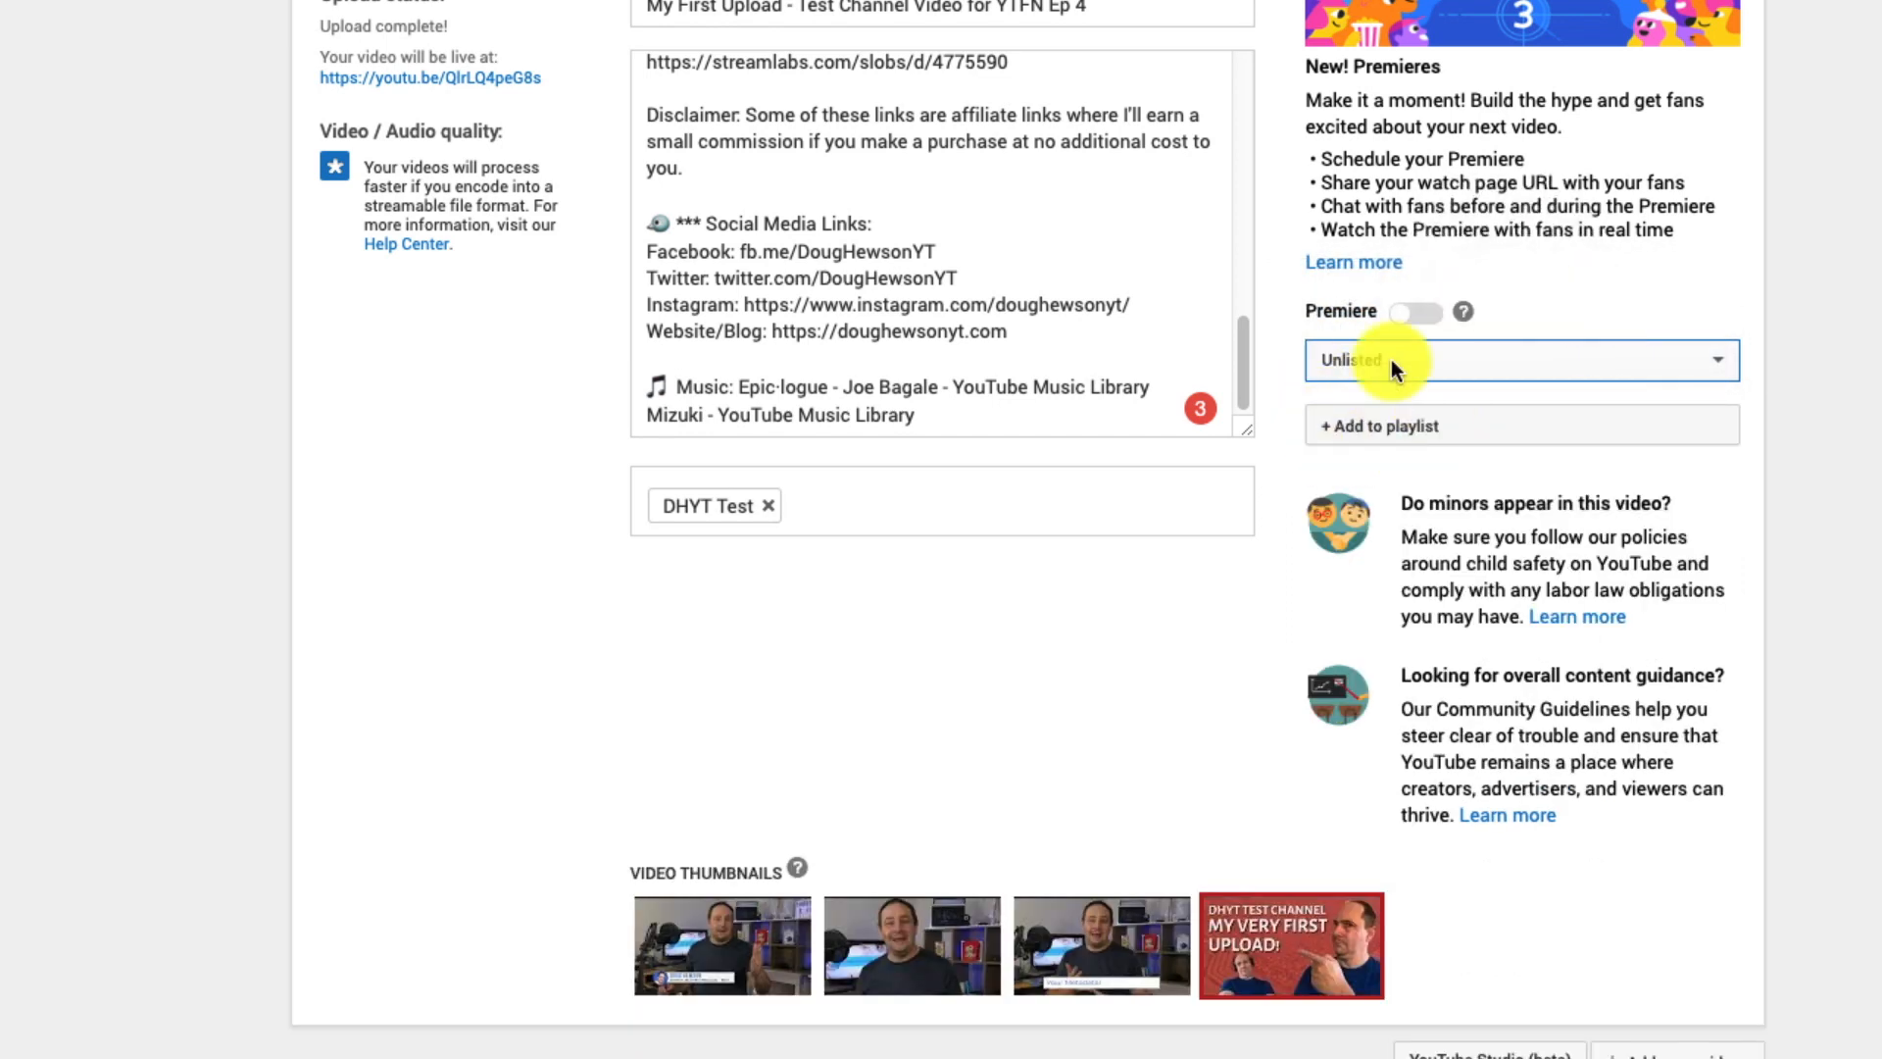
click(1709, 359)
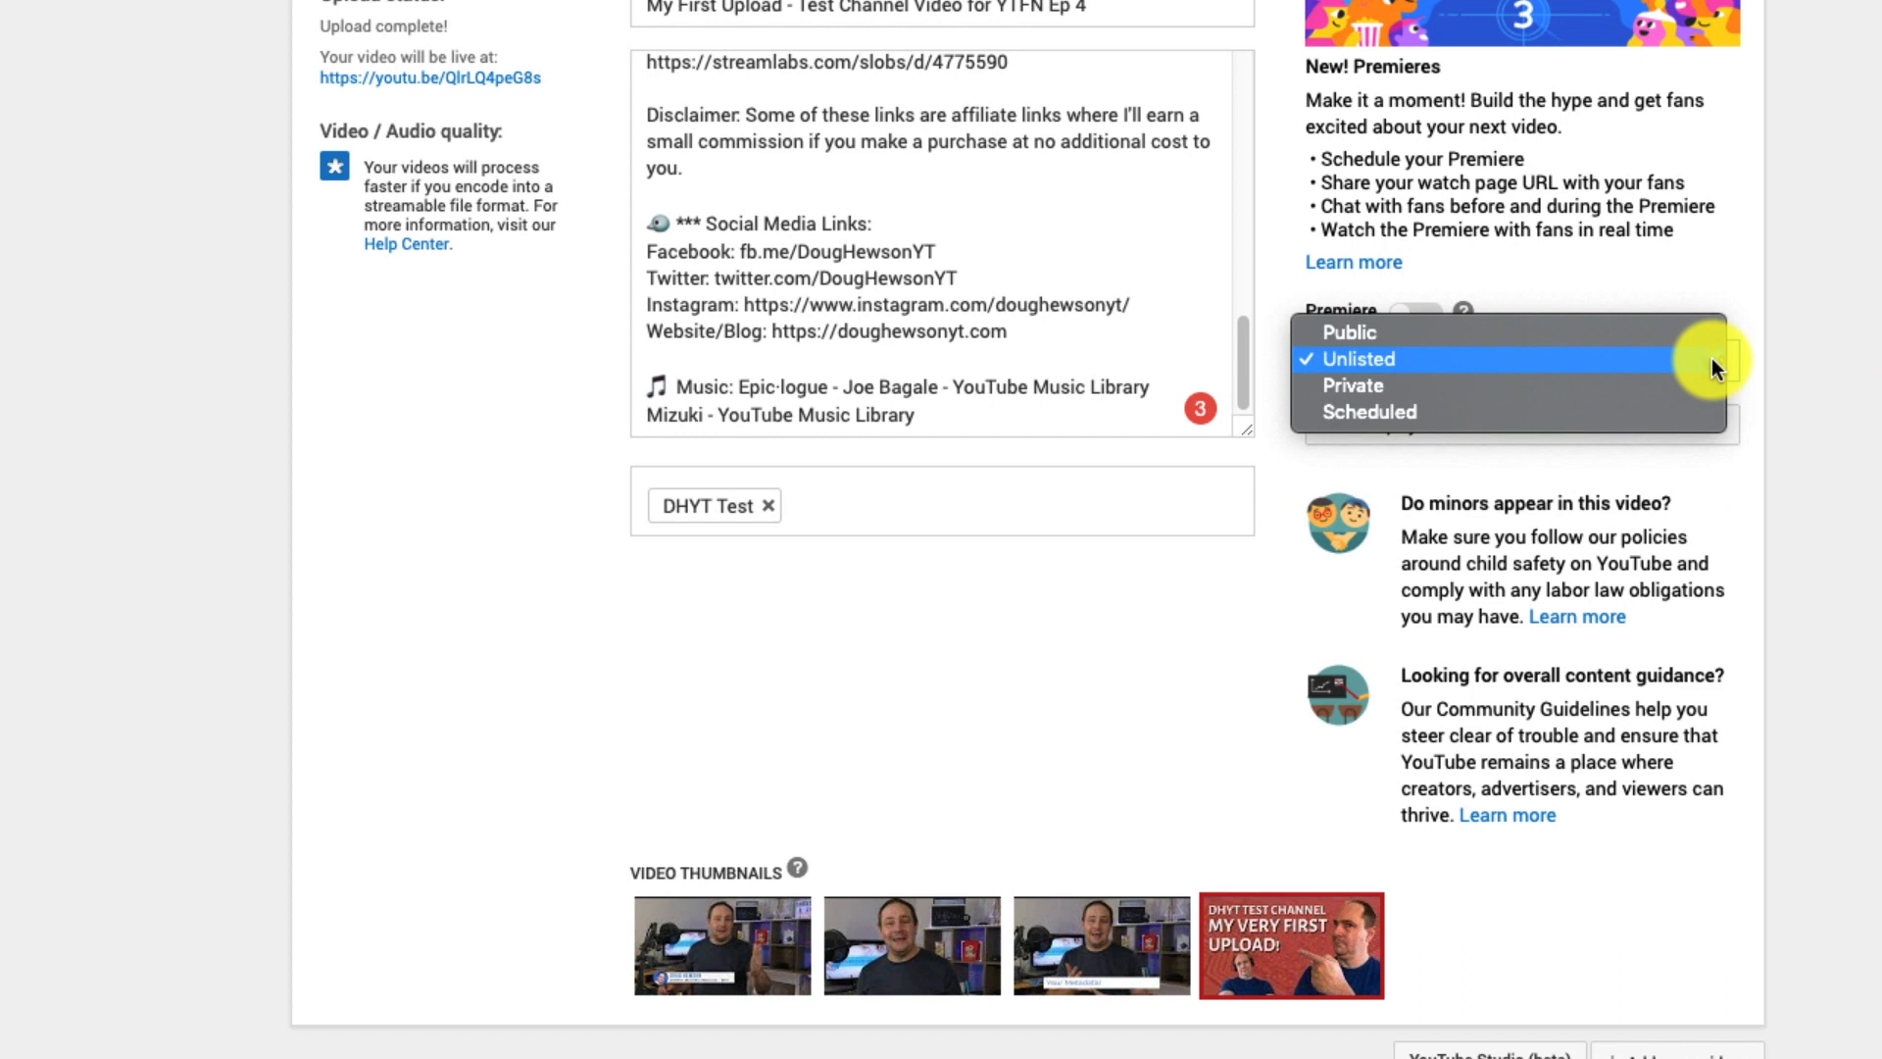
click(1465, 407)
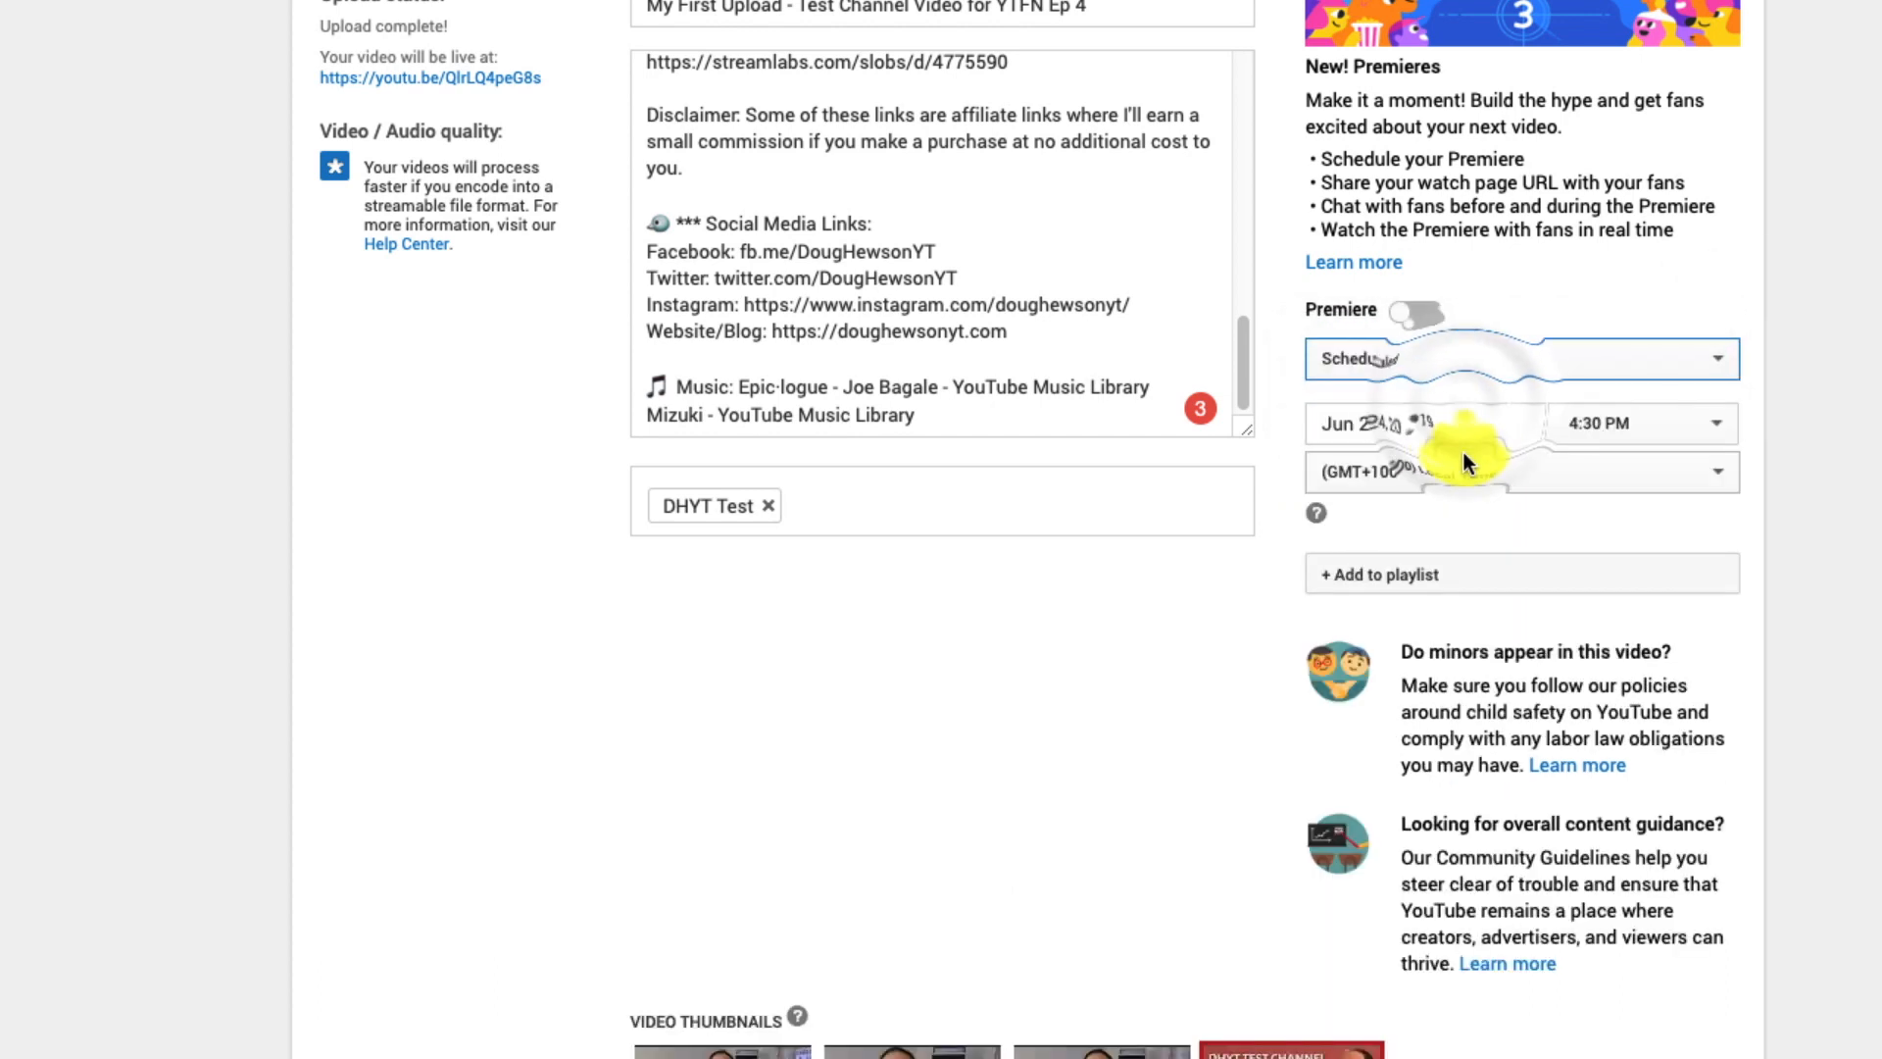
click(1466, 424)
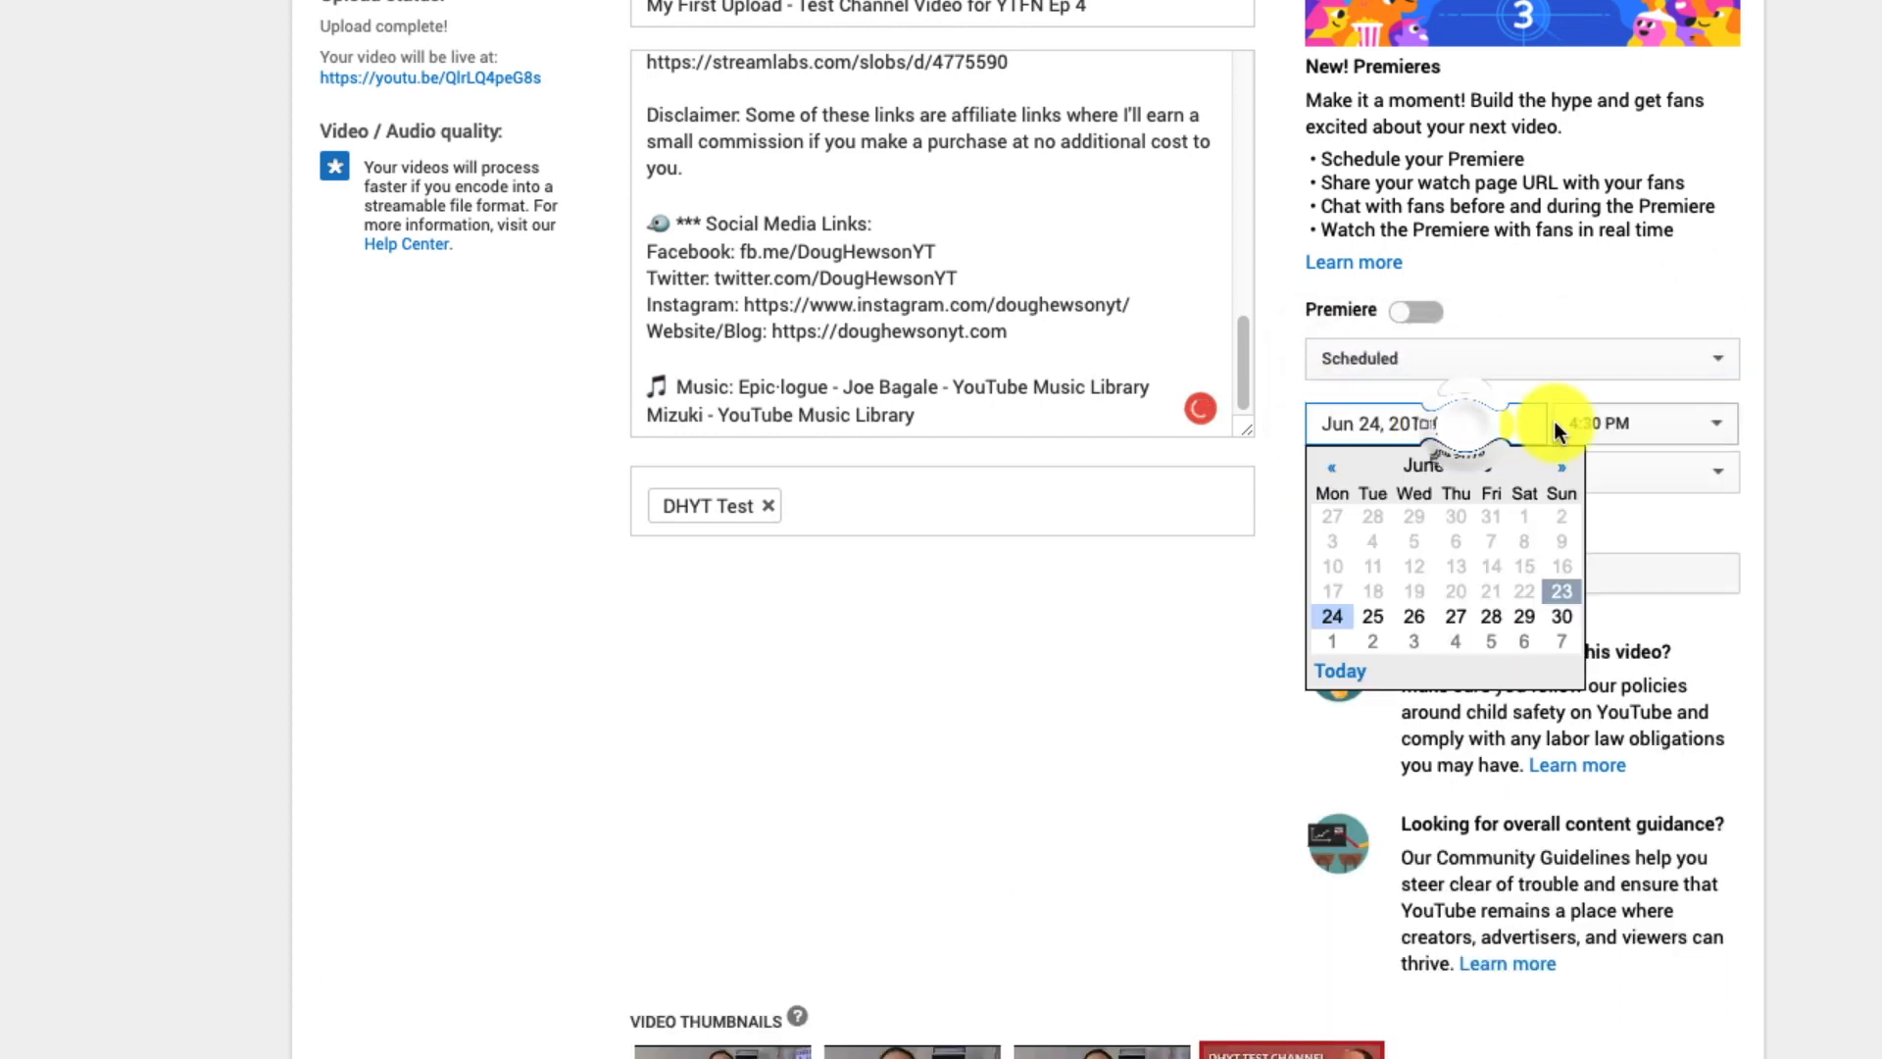
click(1676, 468)
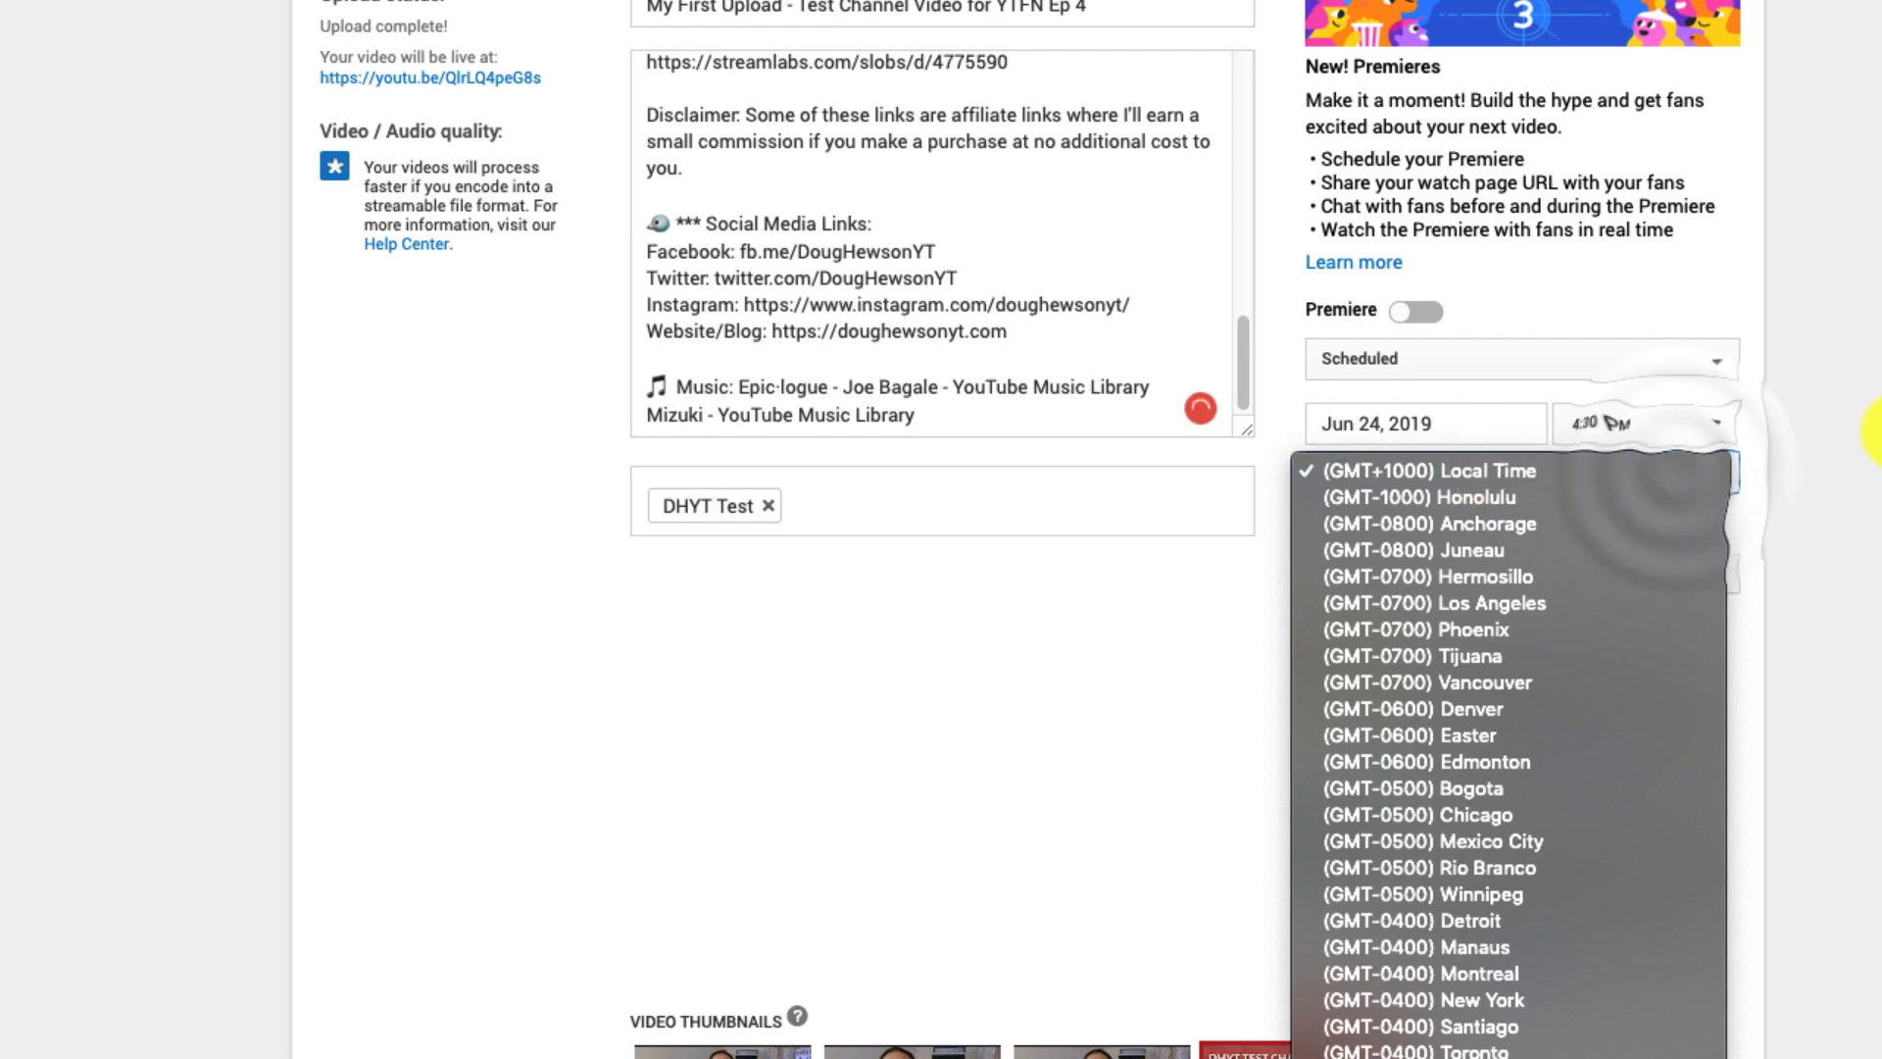
click(1537, 478)
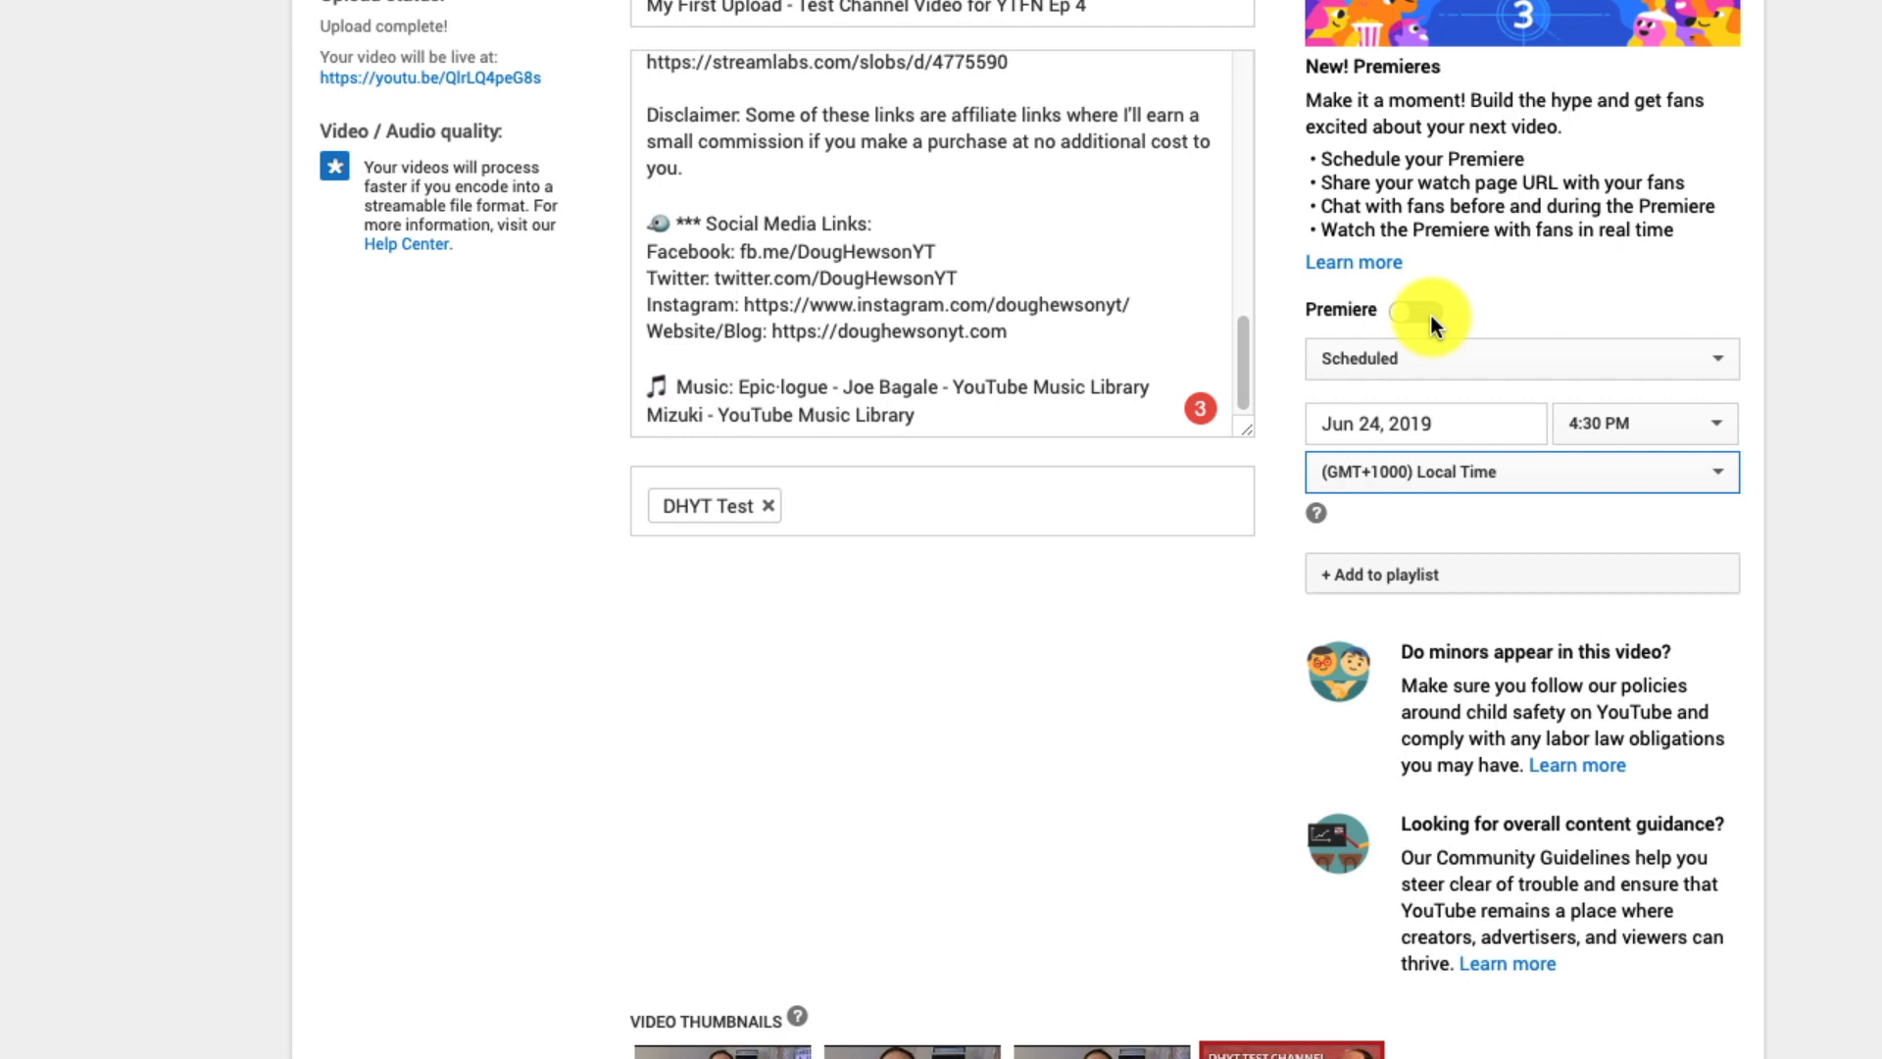
Set the video's visibility to Unlisted and create a public playlist named "Test Videos" for it.
click(1717, 359)
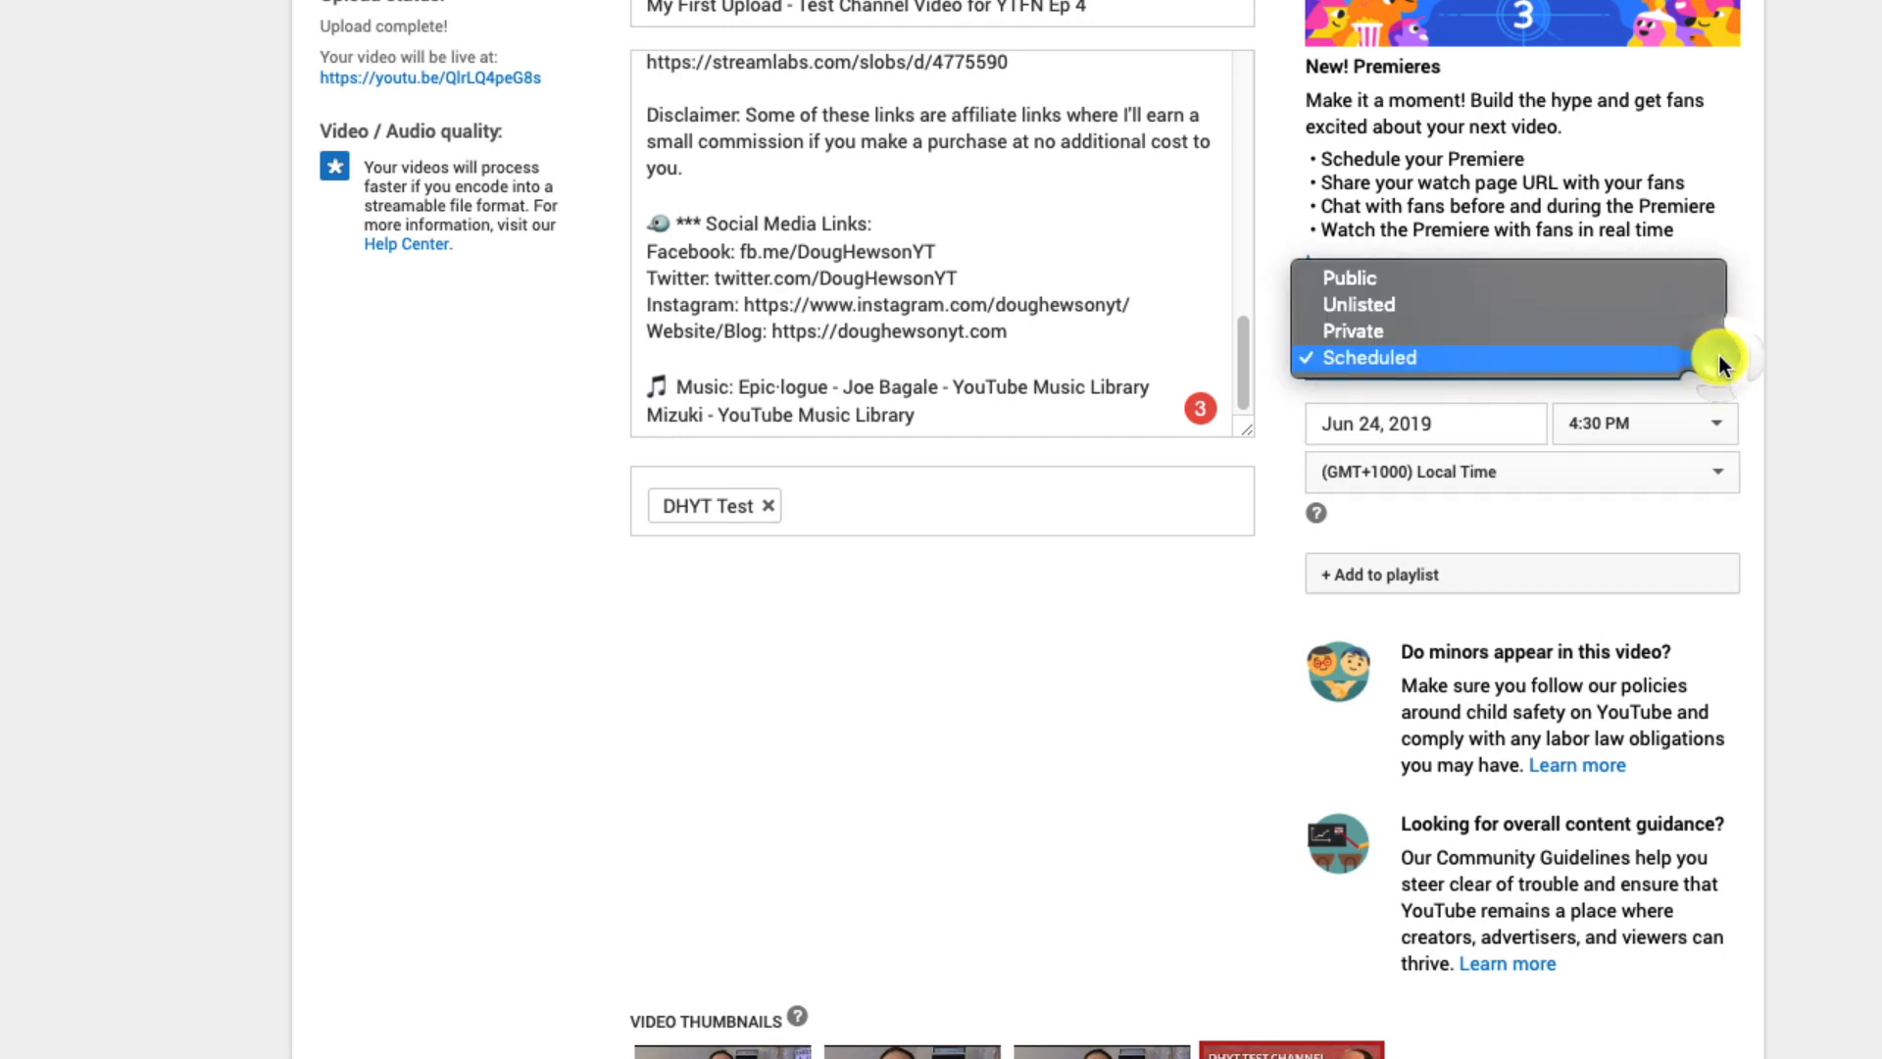
click(1355, 305)
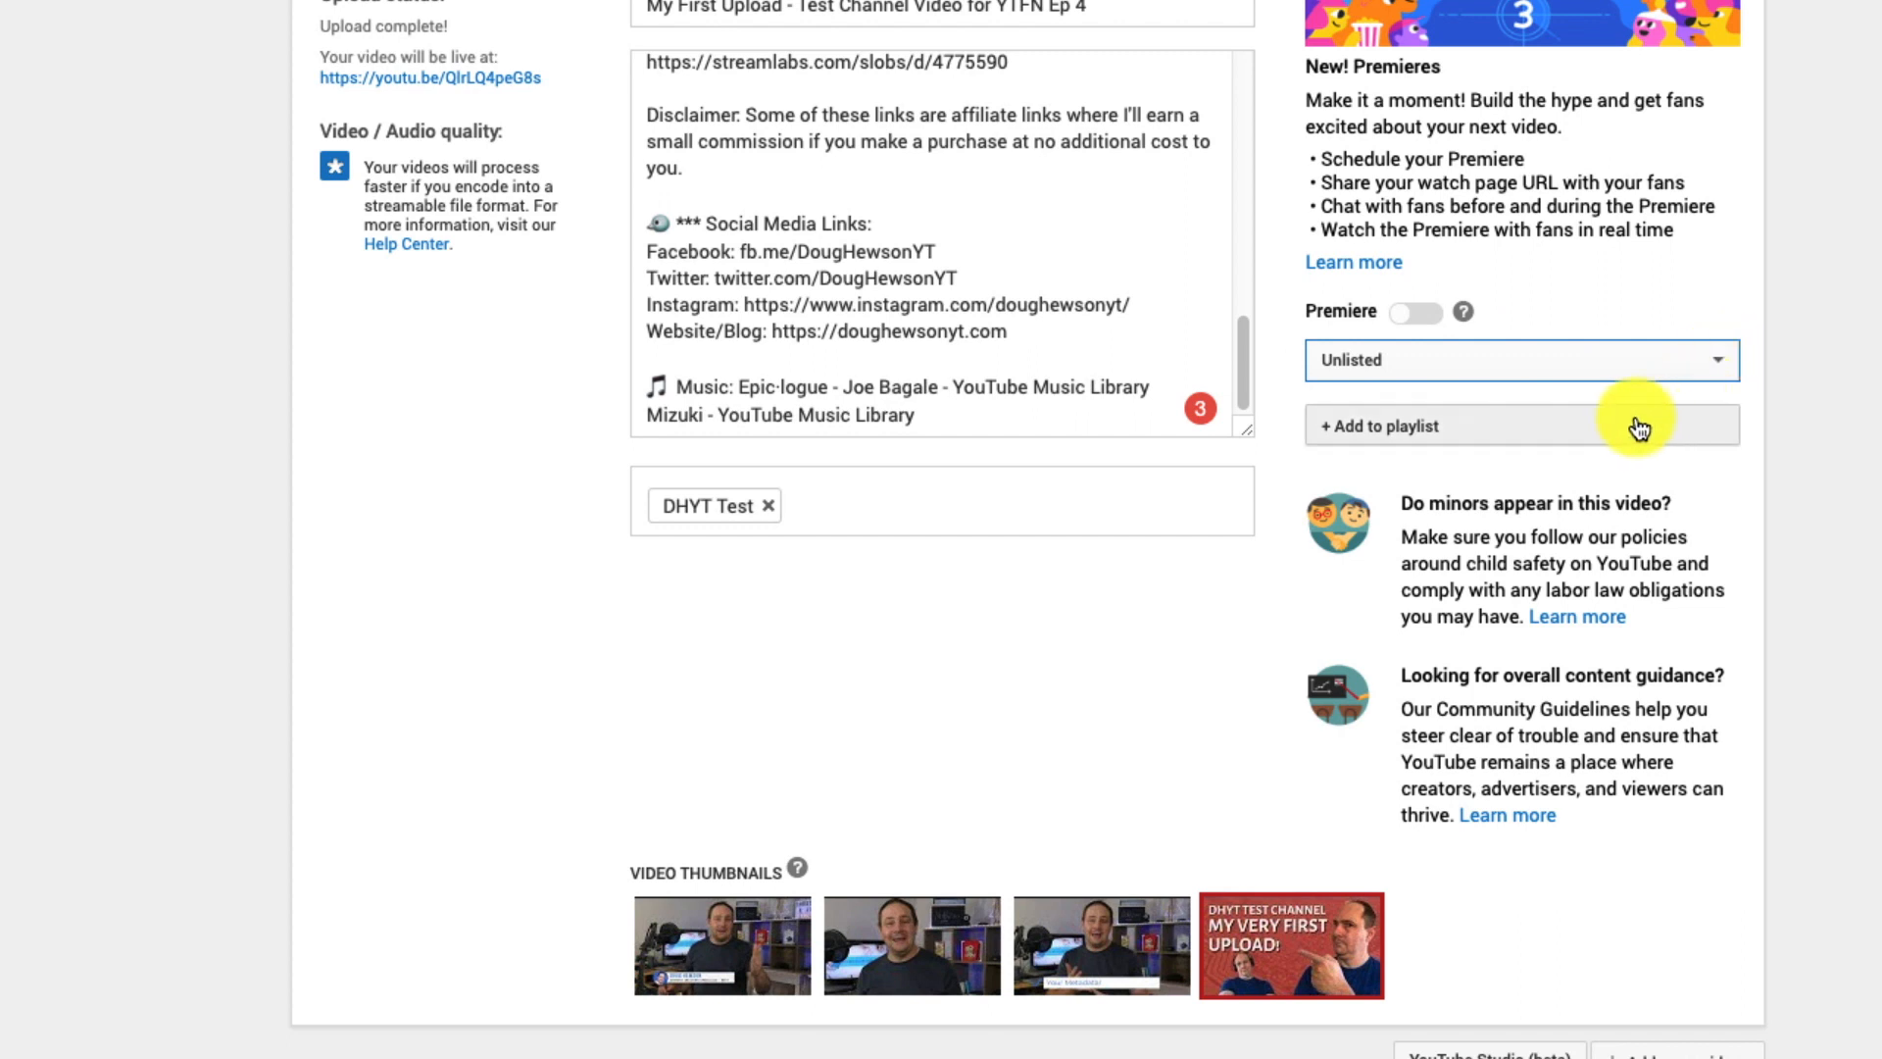
click(1444, 435)
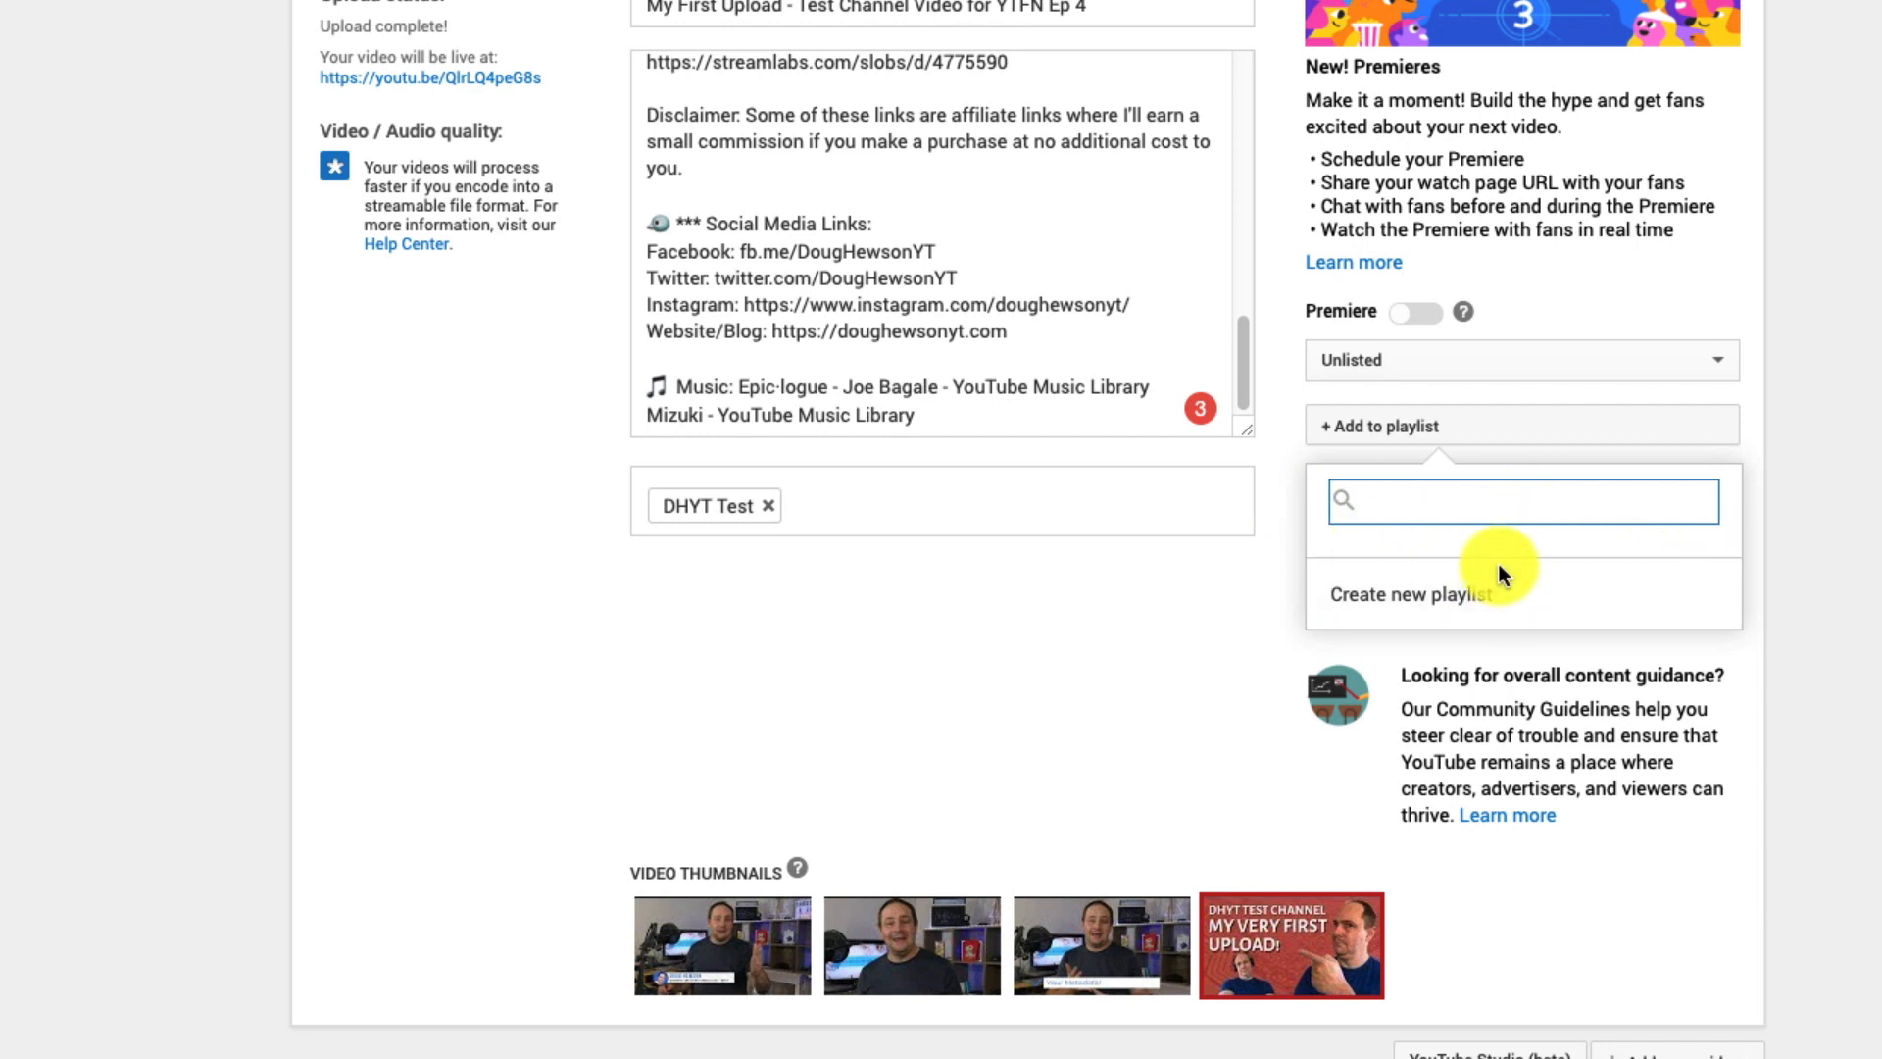
click(1451, 593)
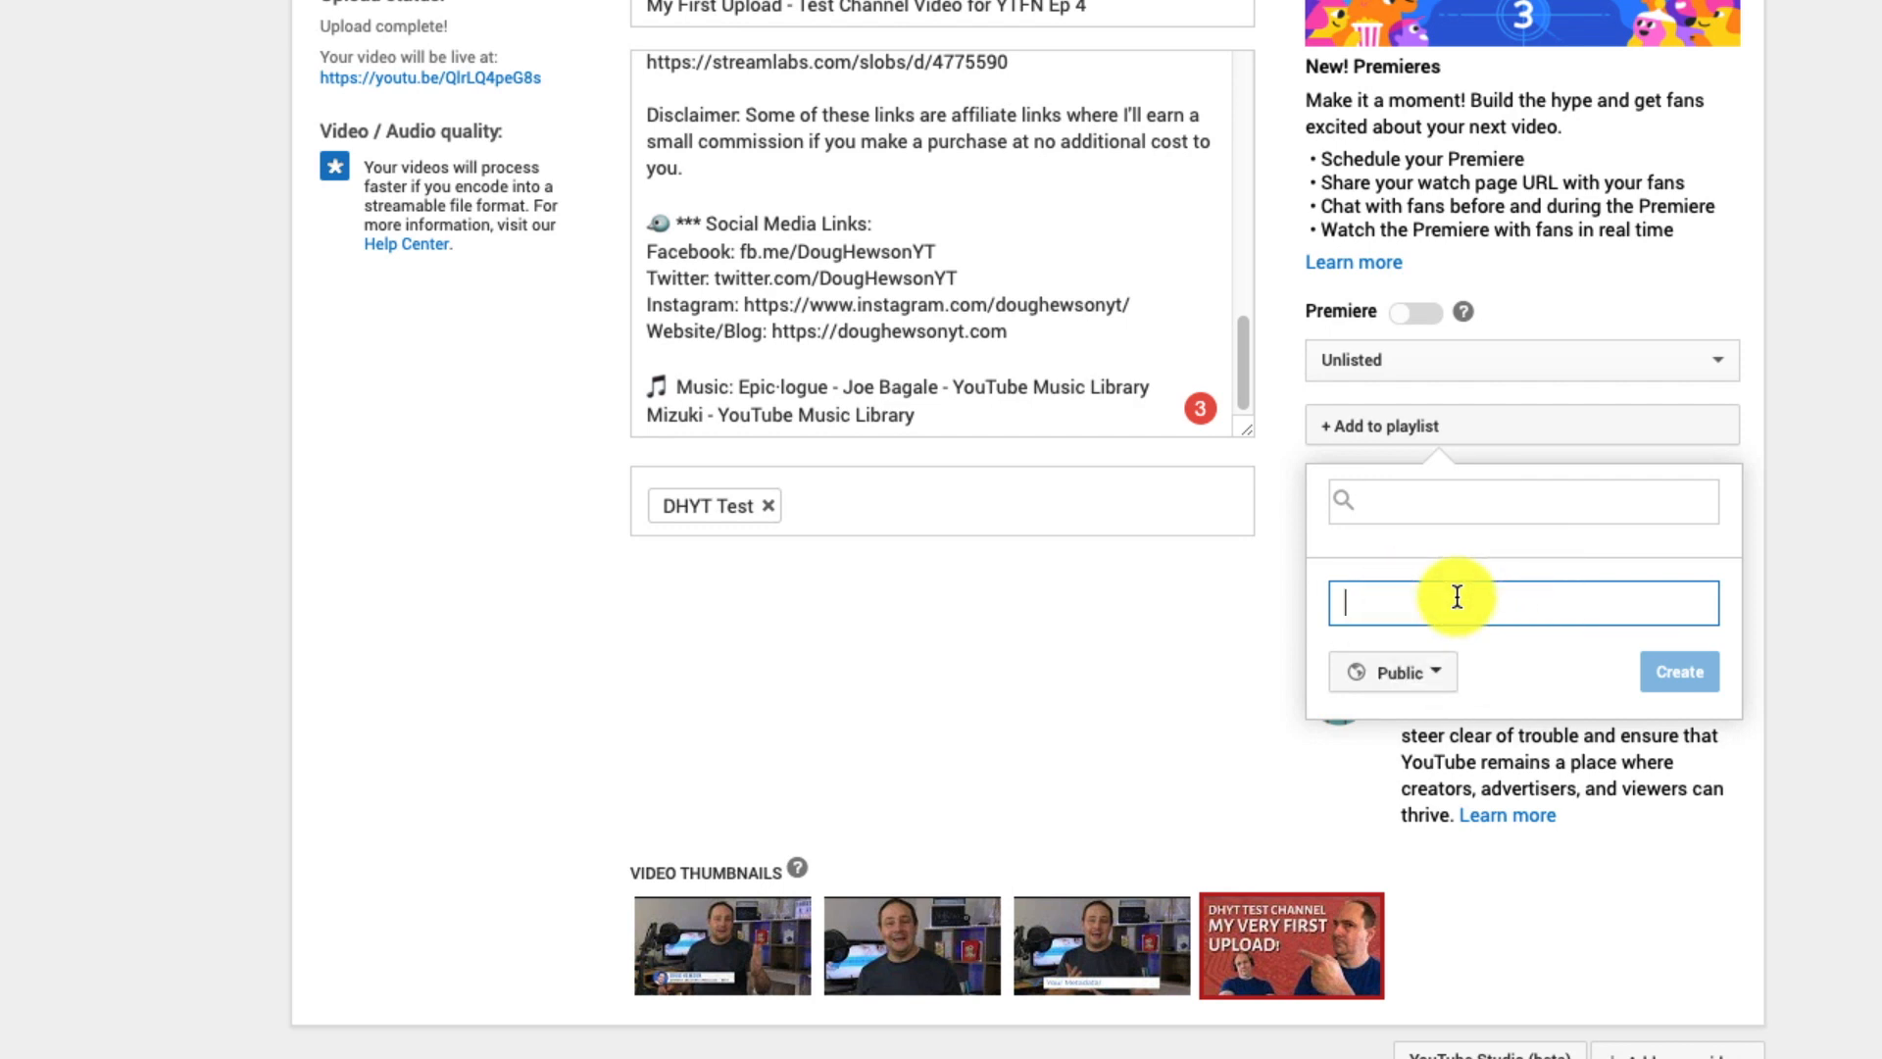
text(Test V)
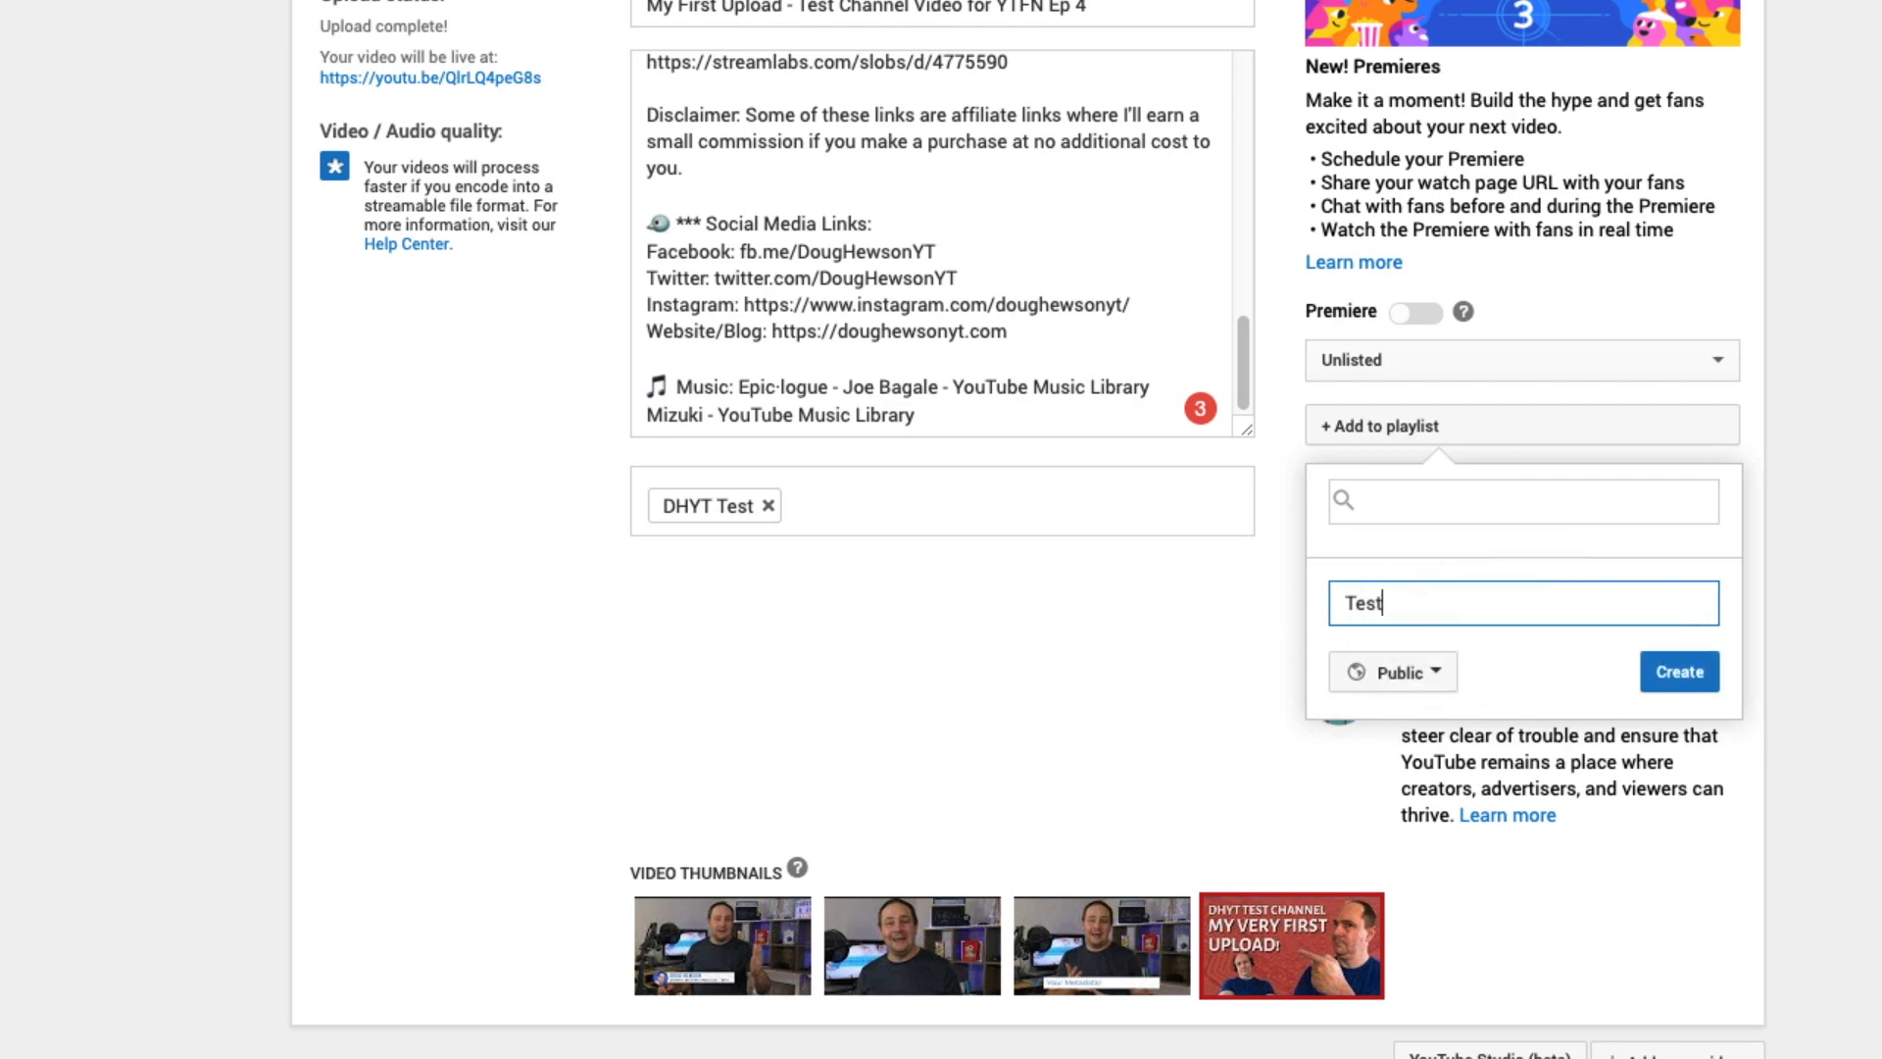
text(ideos)
click(1679, 671)
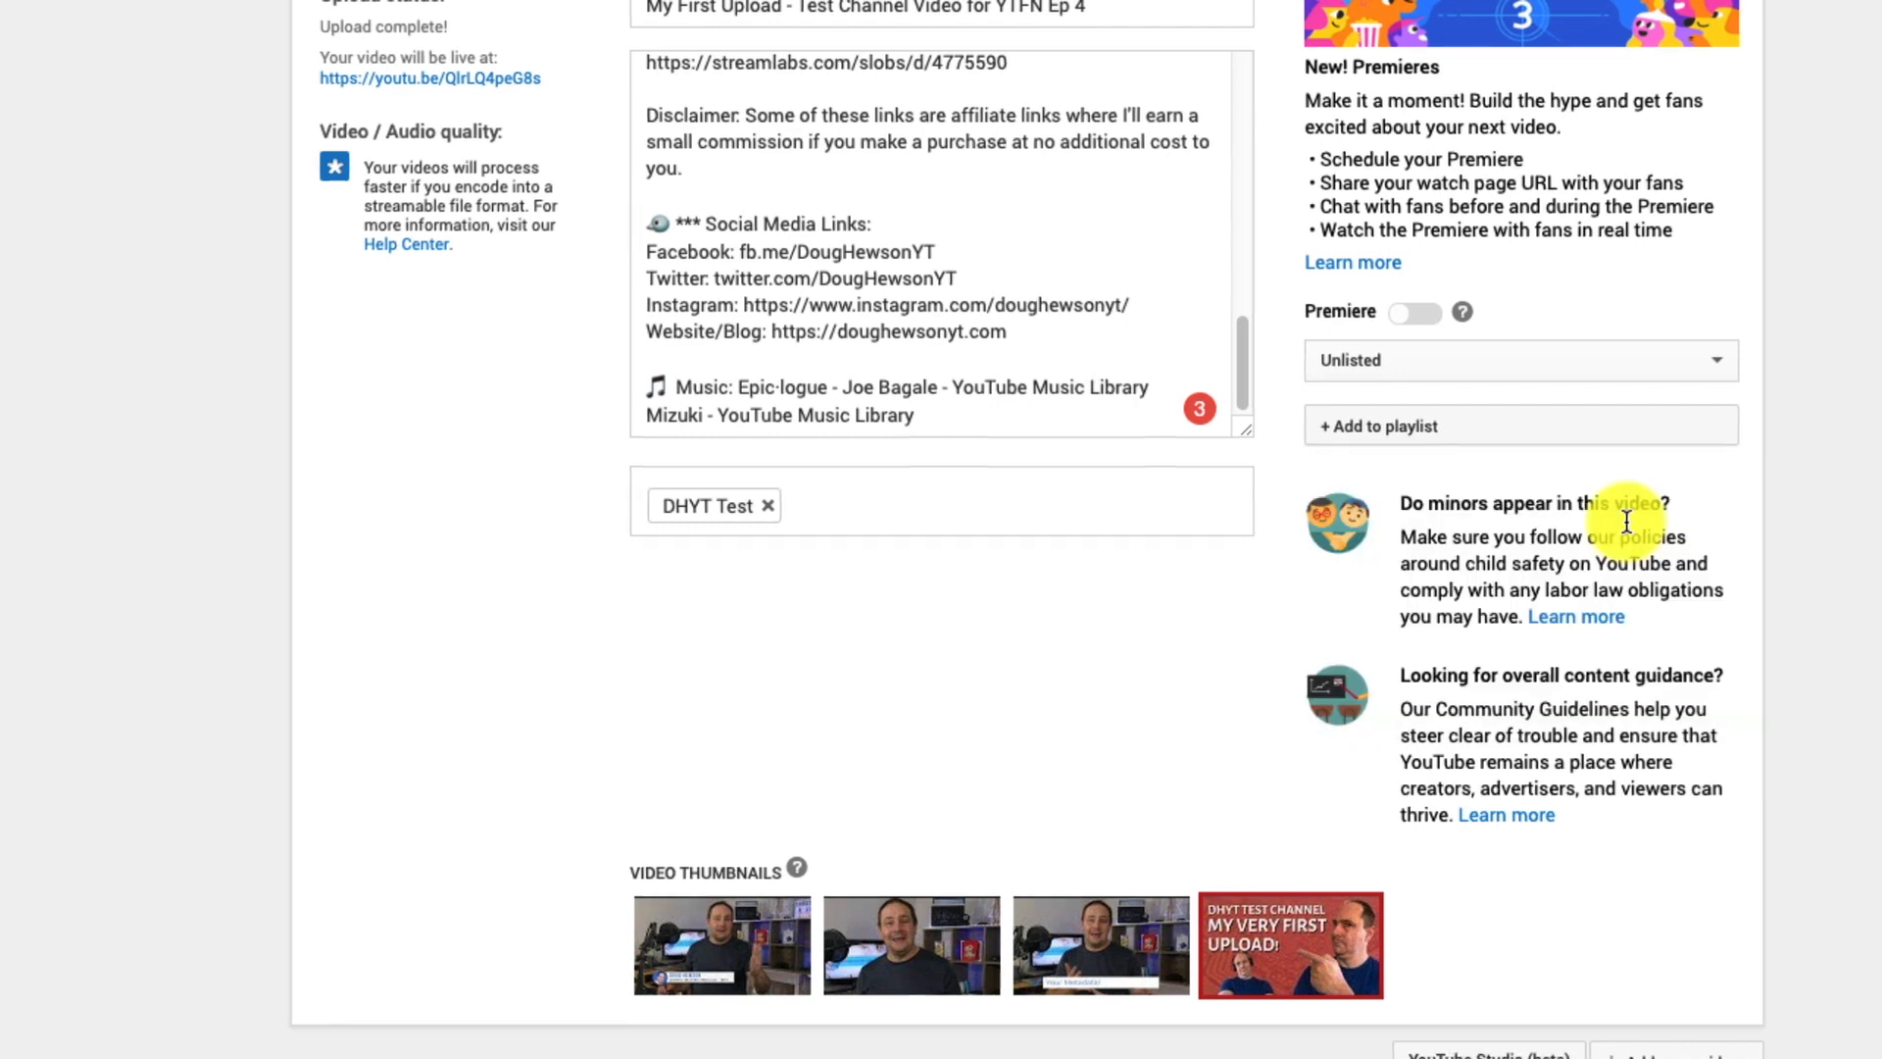
Examine the video's translation options and the comment and licence choices in its advanced settings.
scroll(1335, 570, up, 1)
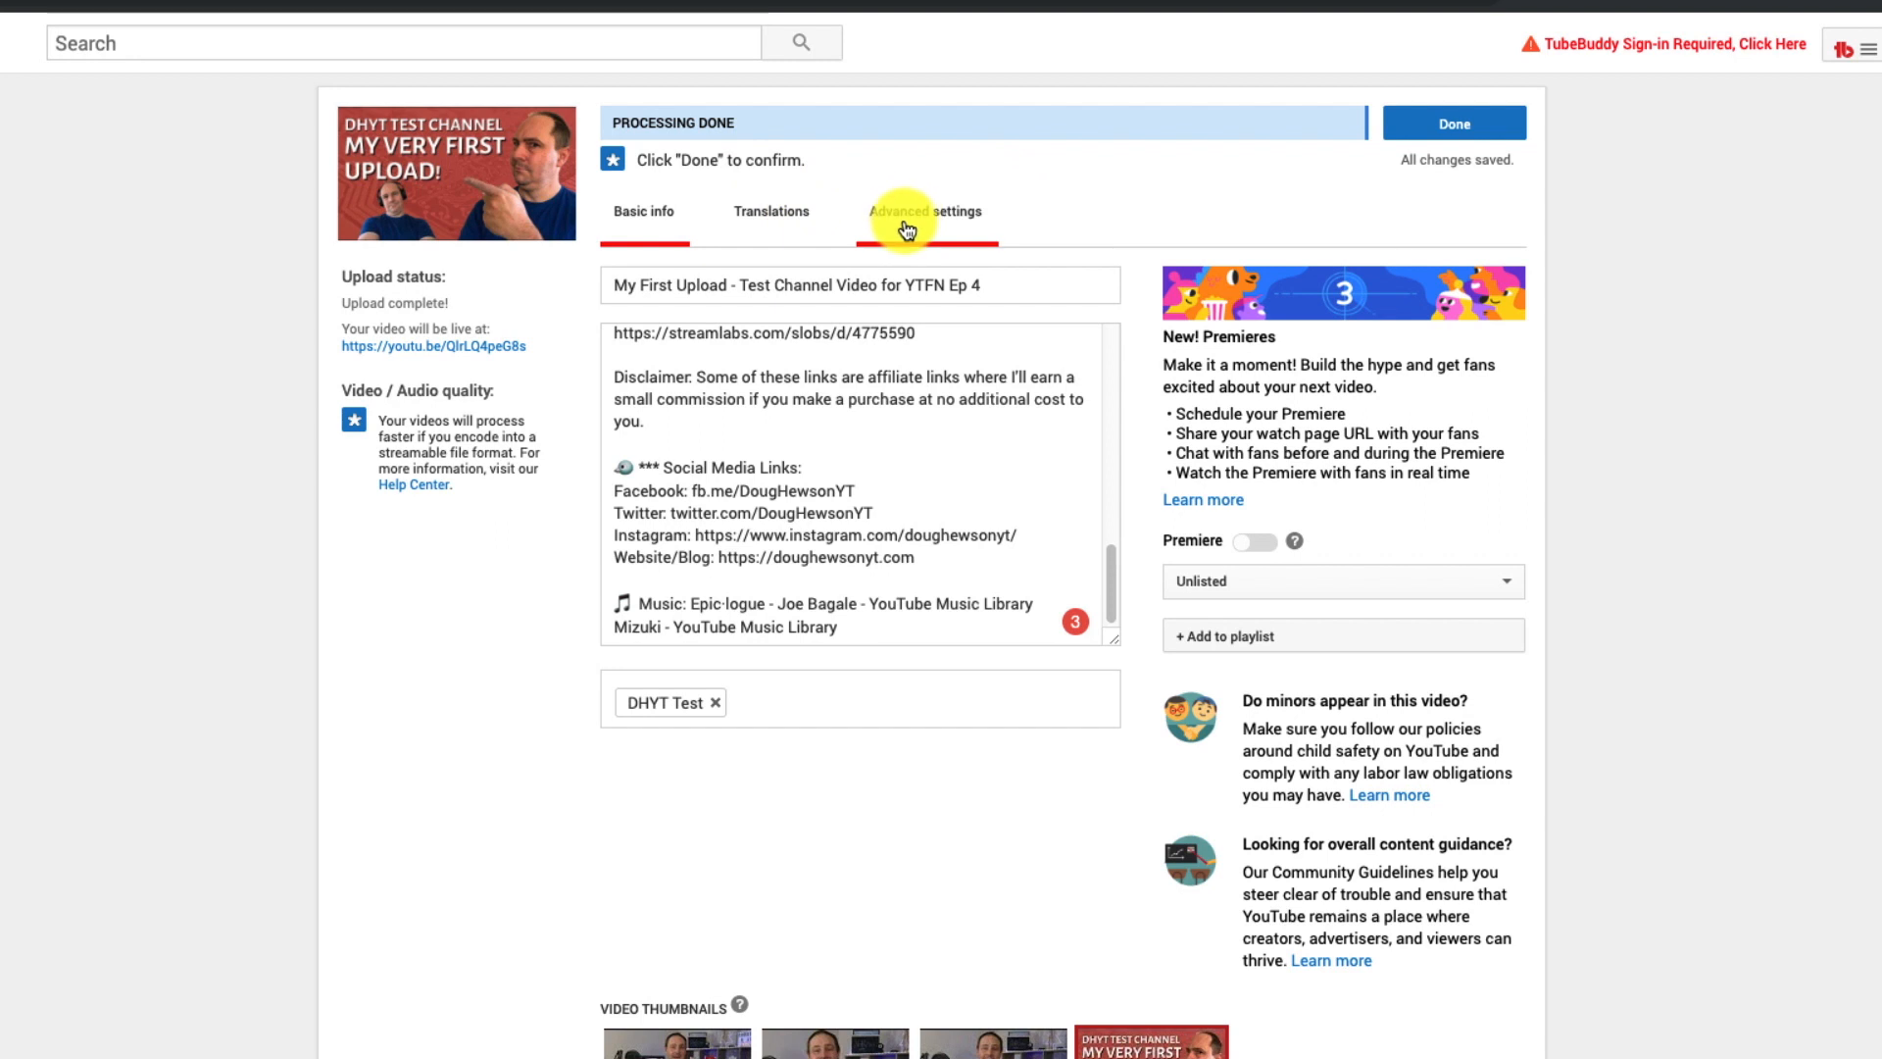
click(772, 214)
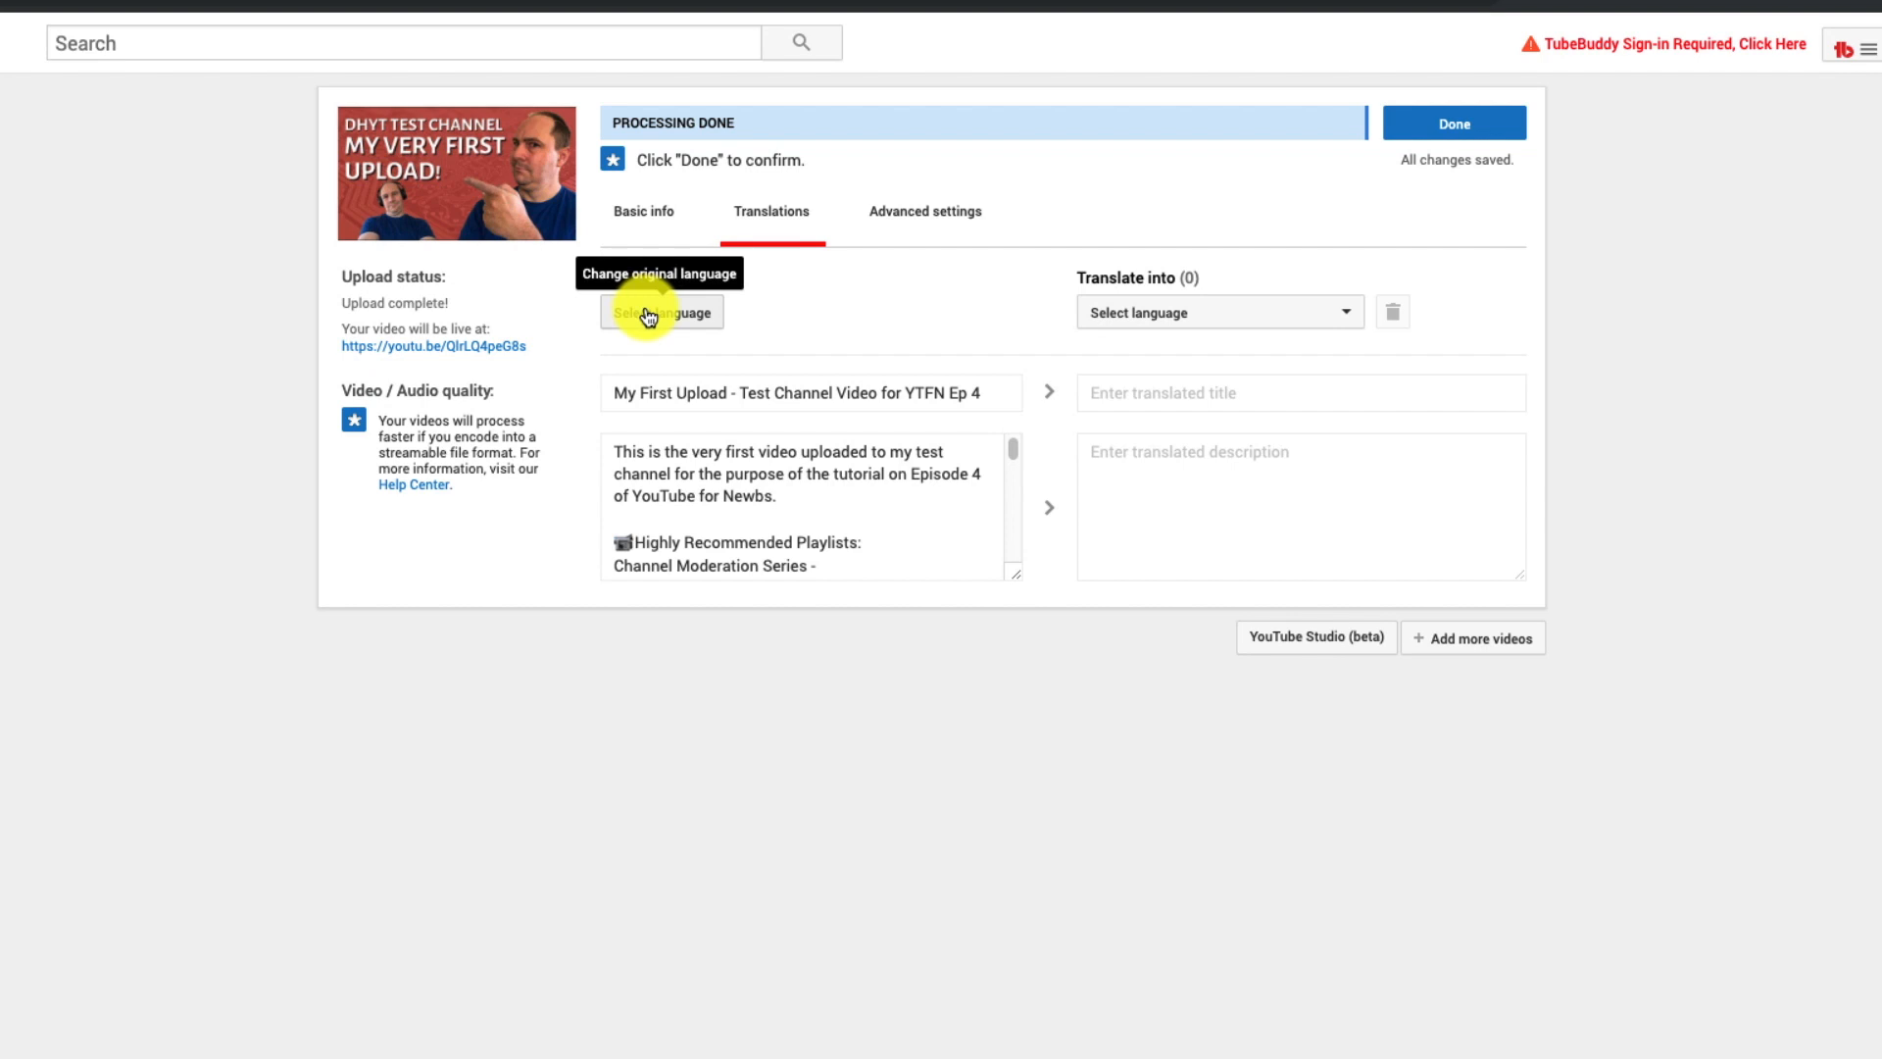
click(954, 223)
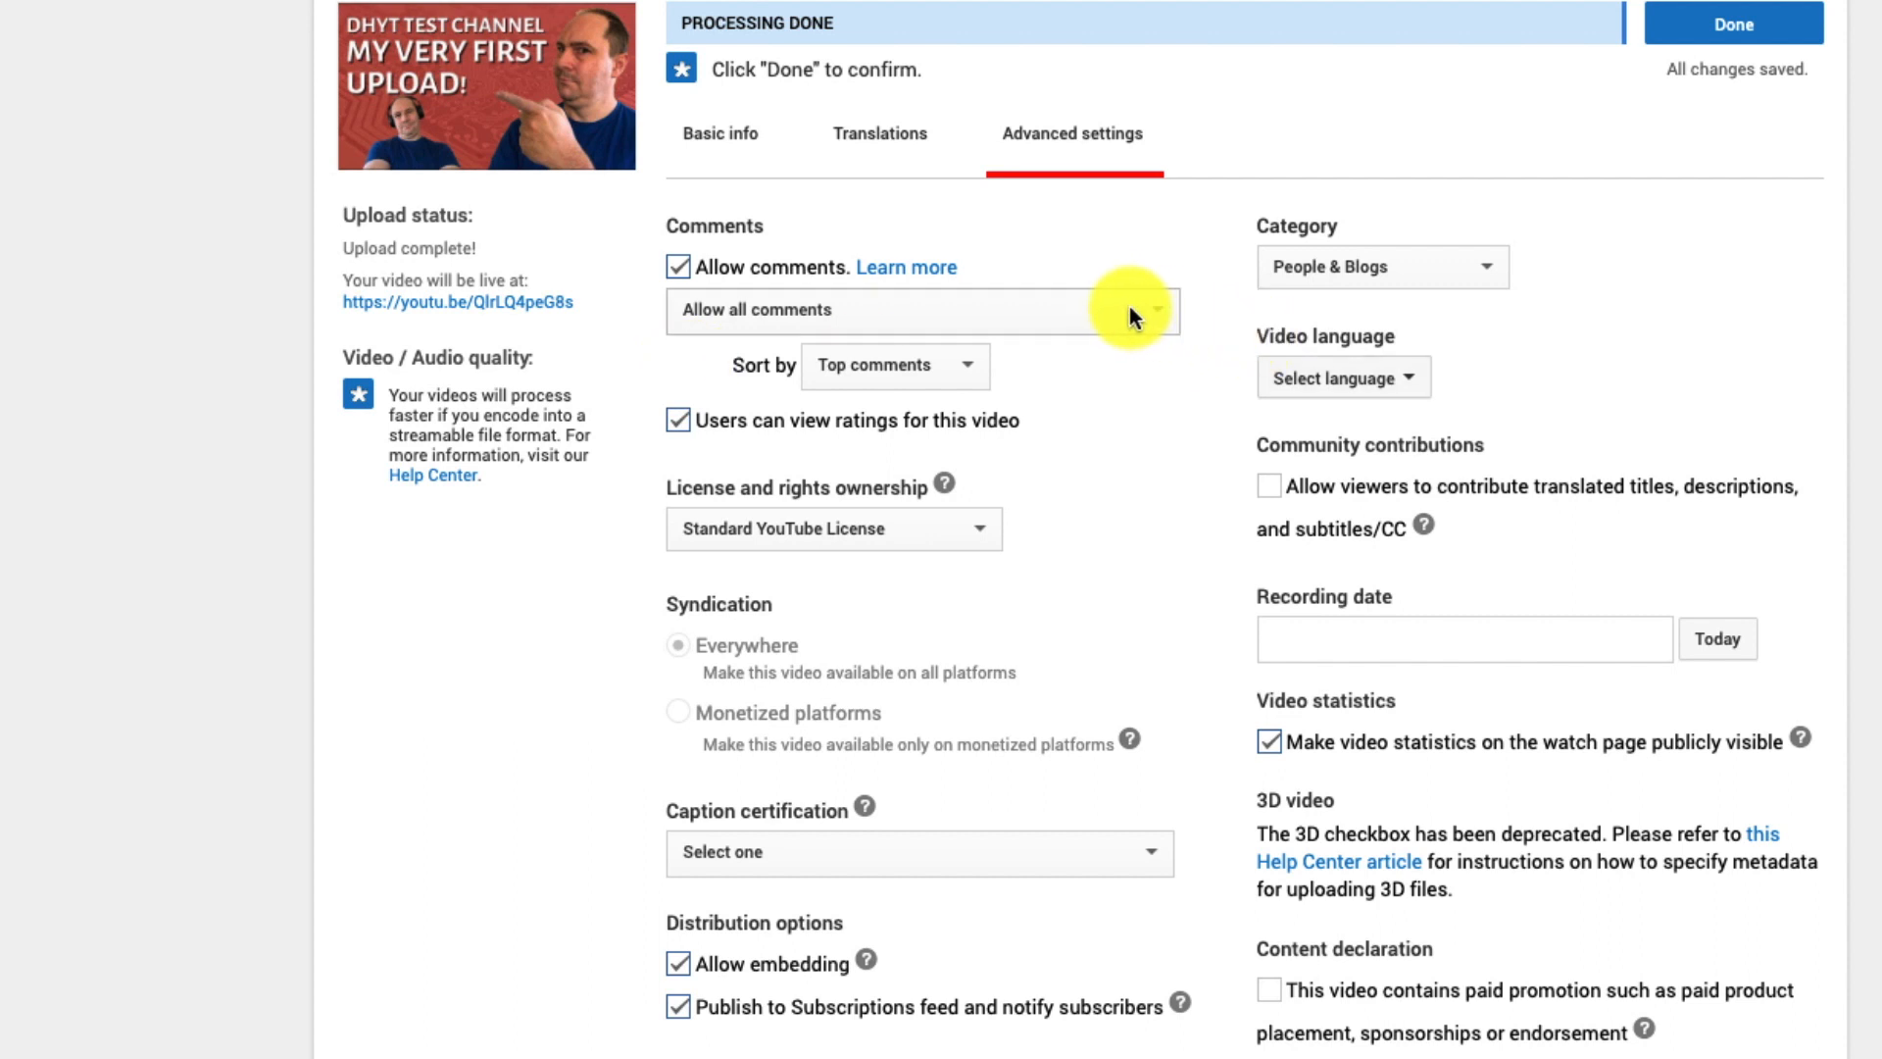
click(1156, 310)
click(1106, 239)
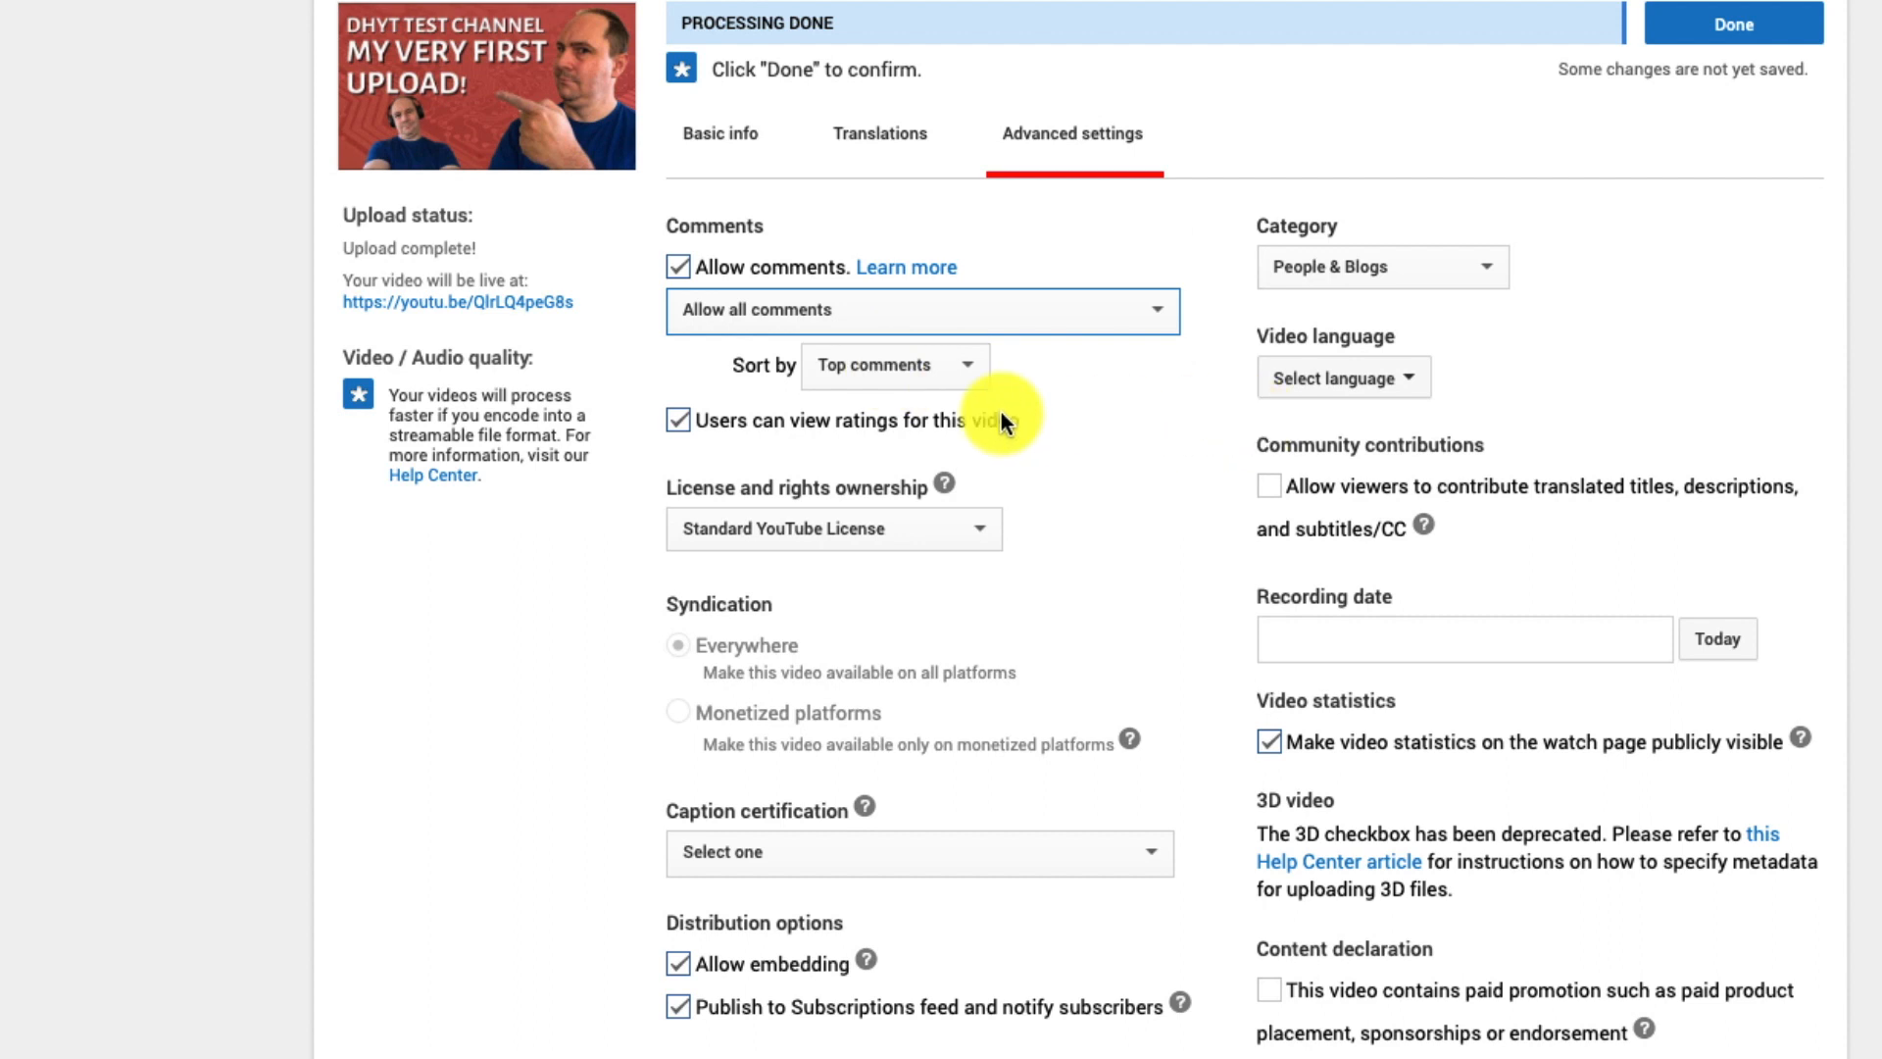
click(1153, 310)
click(1155, 311)
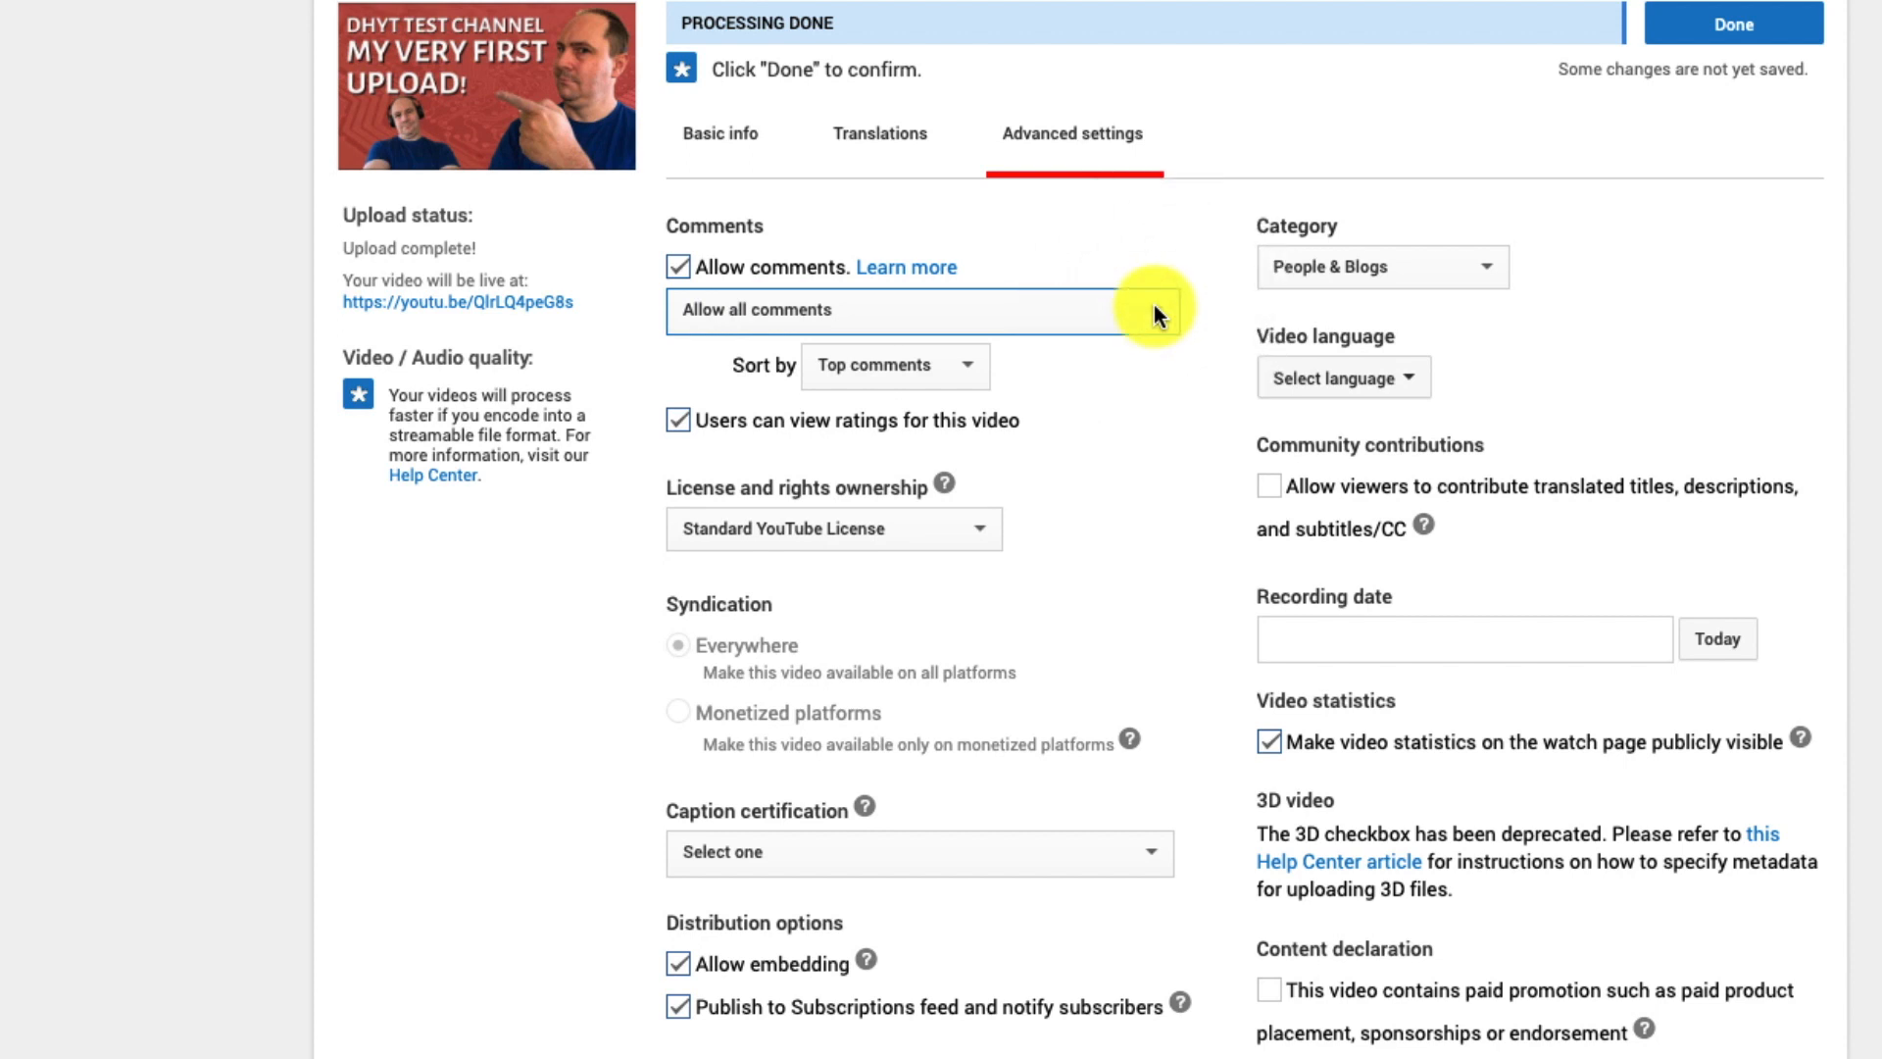
click(987, 527)
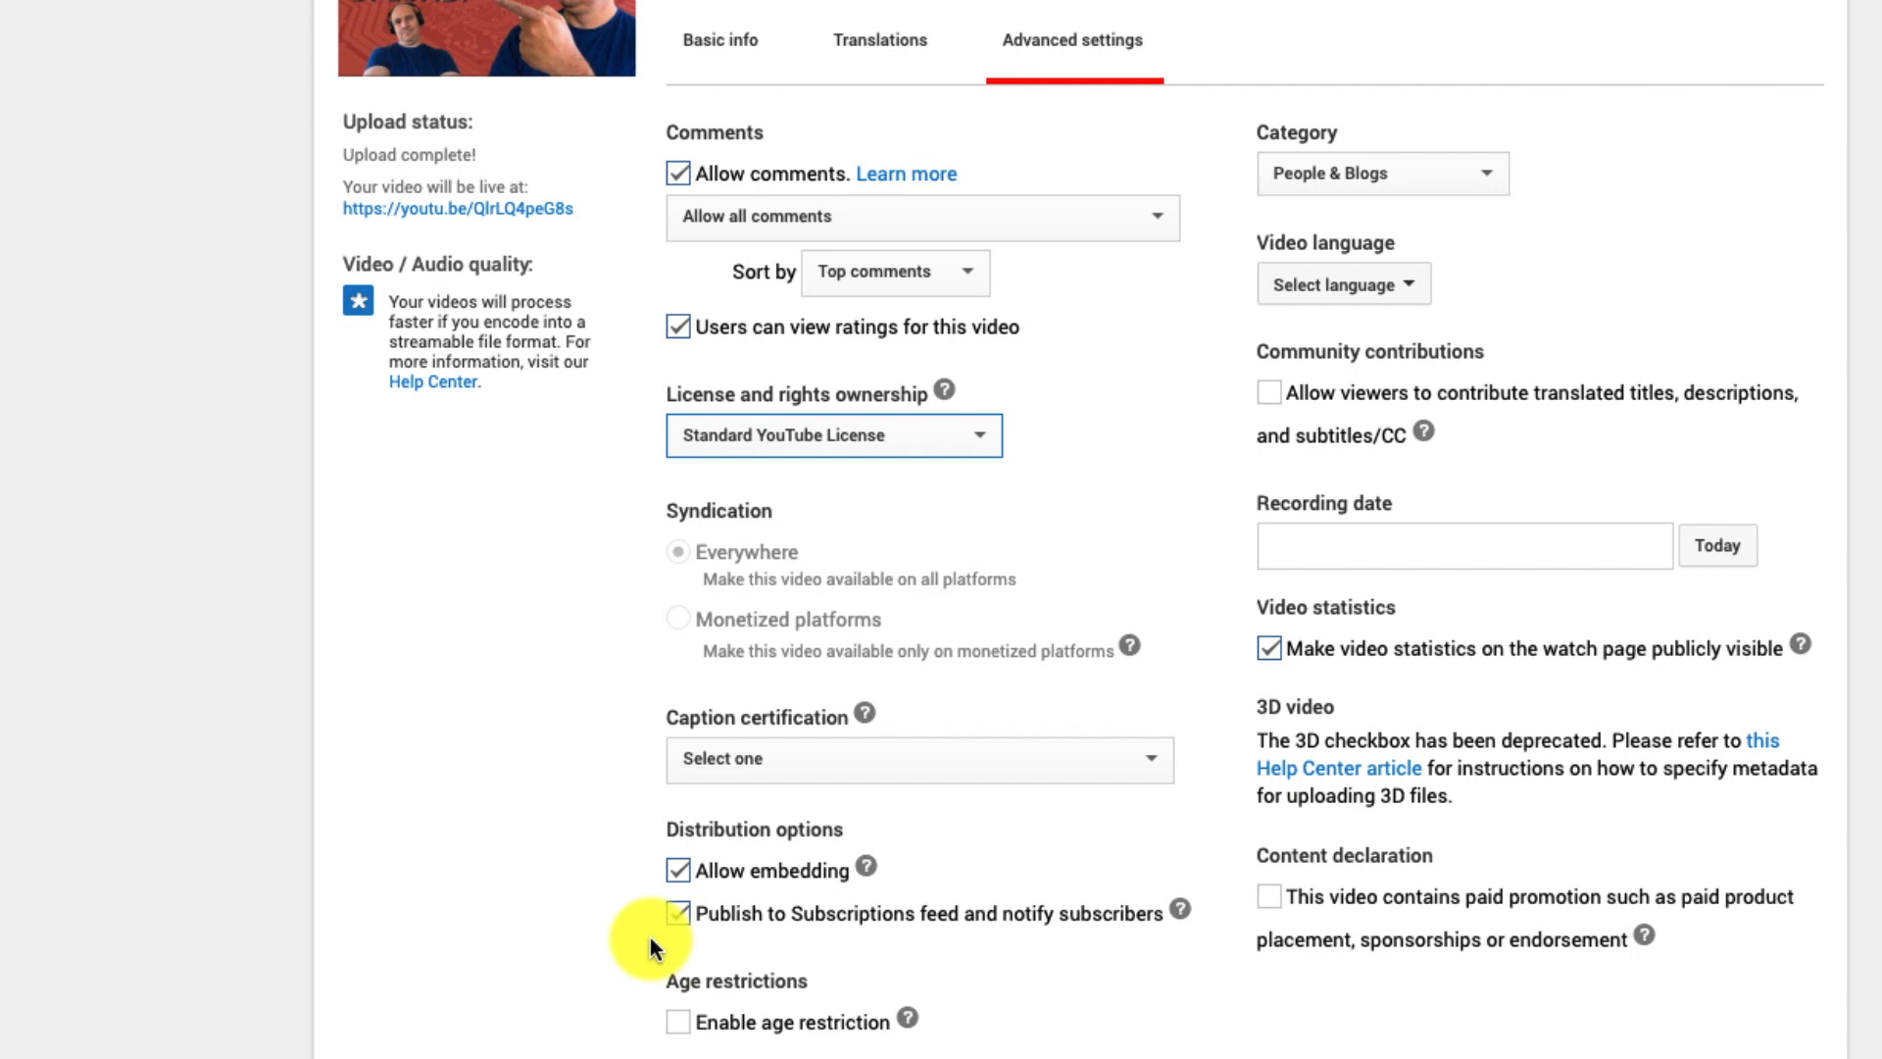
Disable embedding and publishing to the Subscriptions feed with subscriber notification, and read the help on age restriction.
click(681, 918)
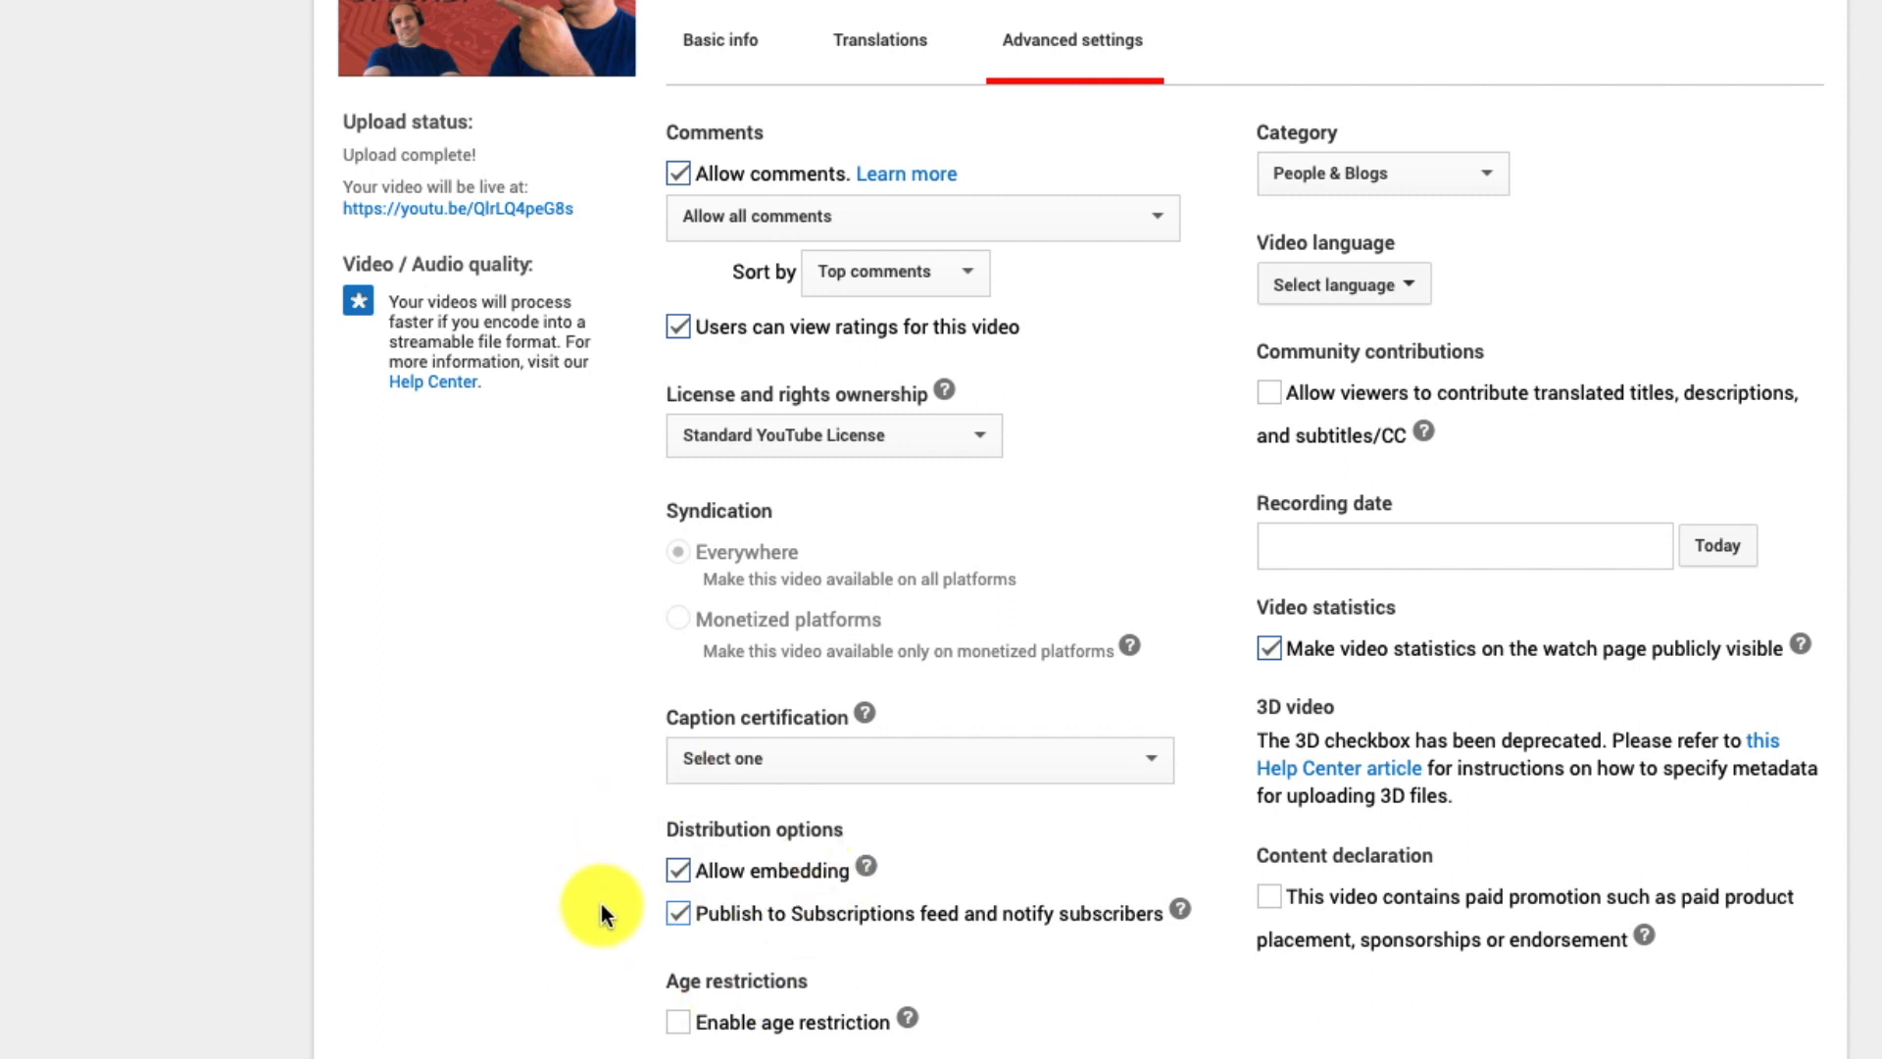
click(677, 913)
click(677, 870)
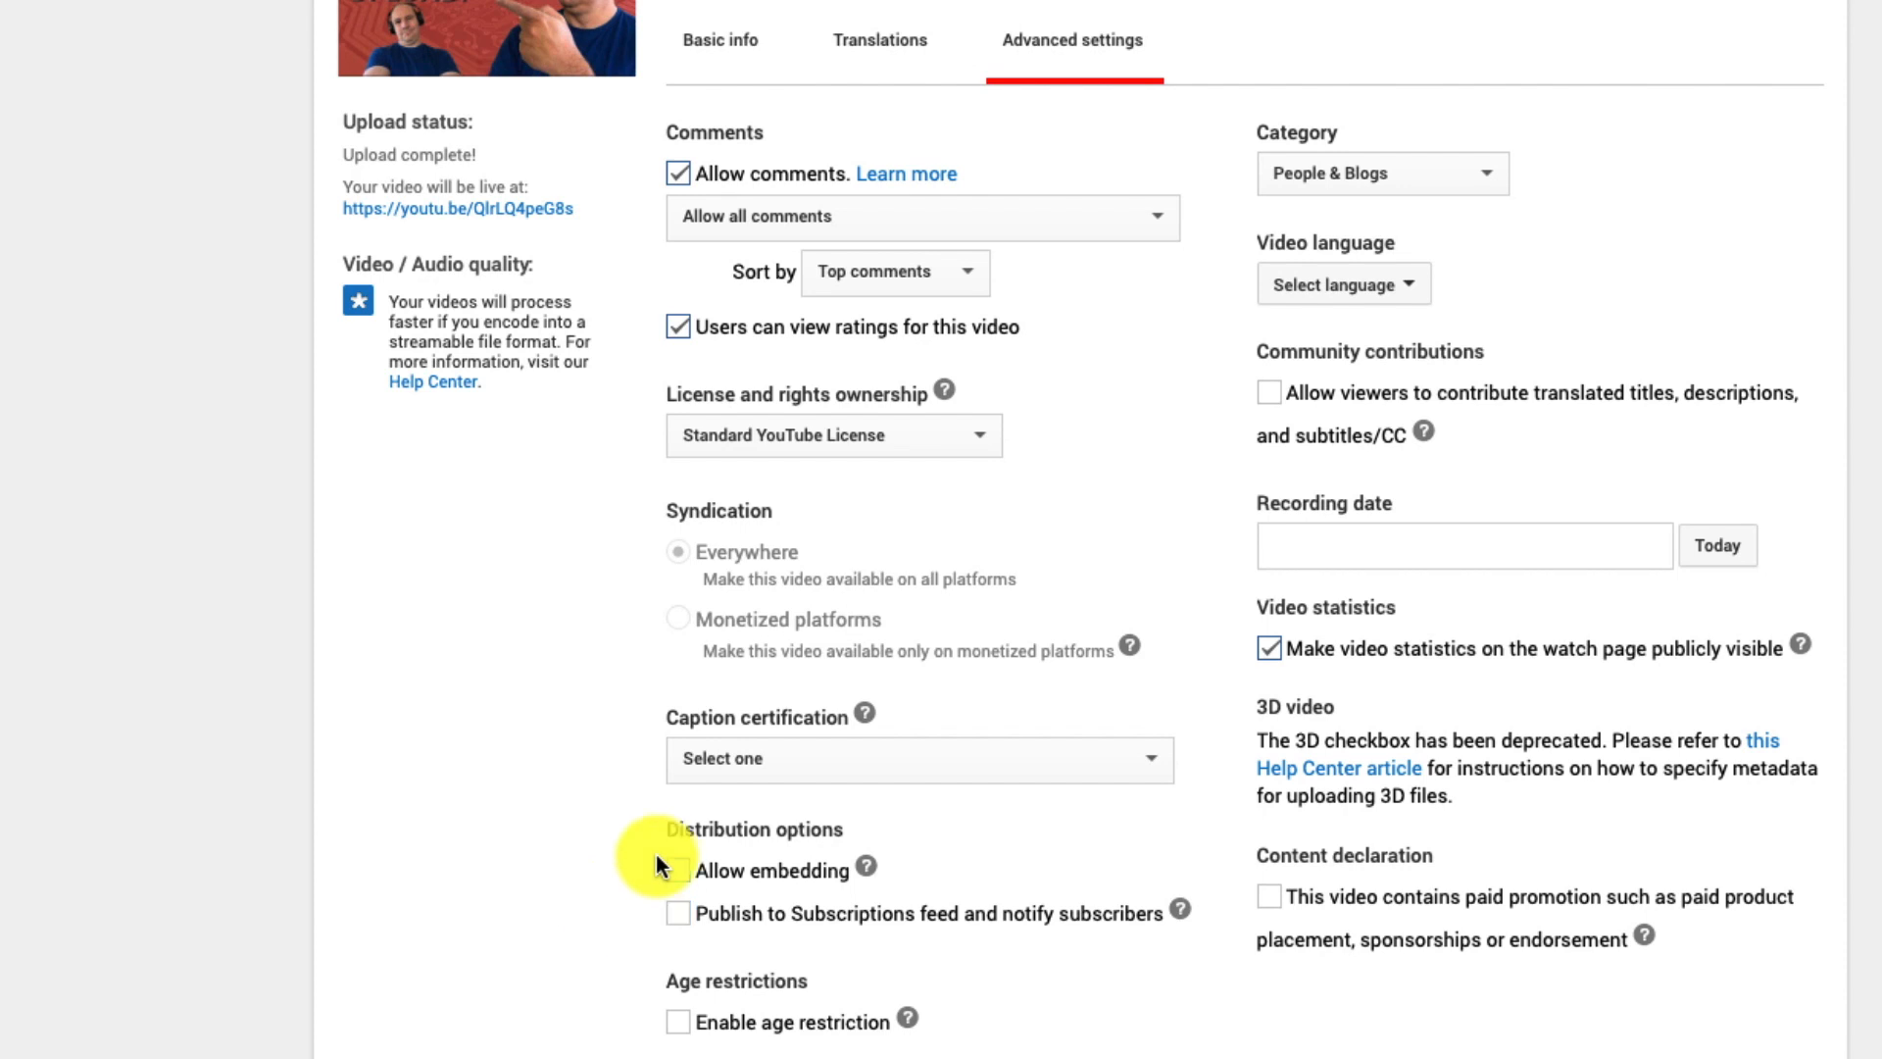
scroll(659, 852, down, 3)
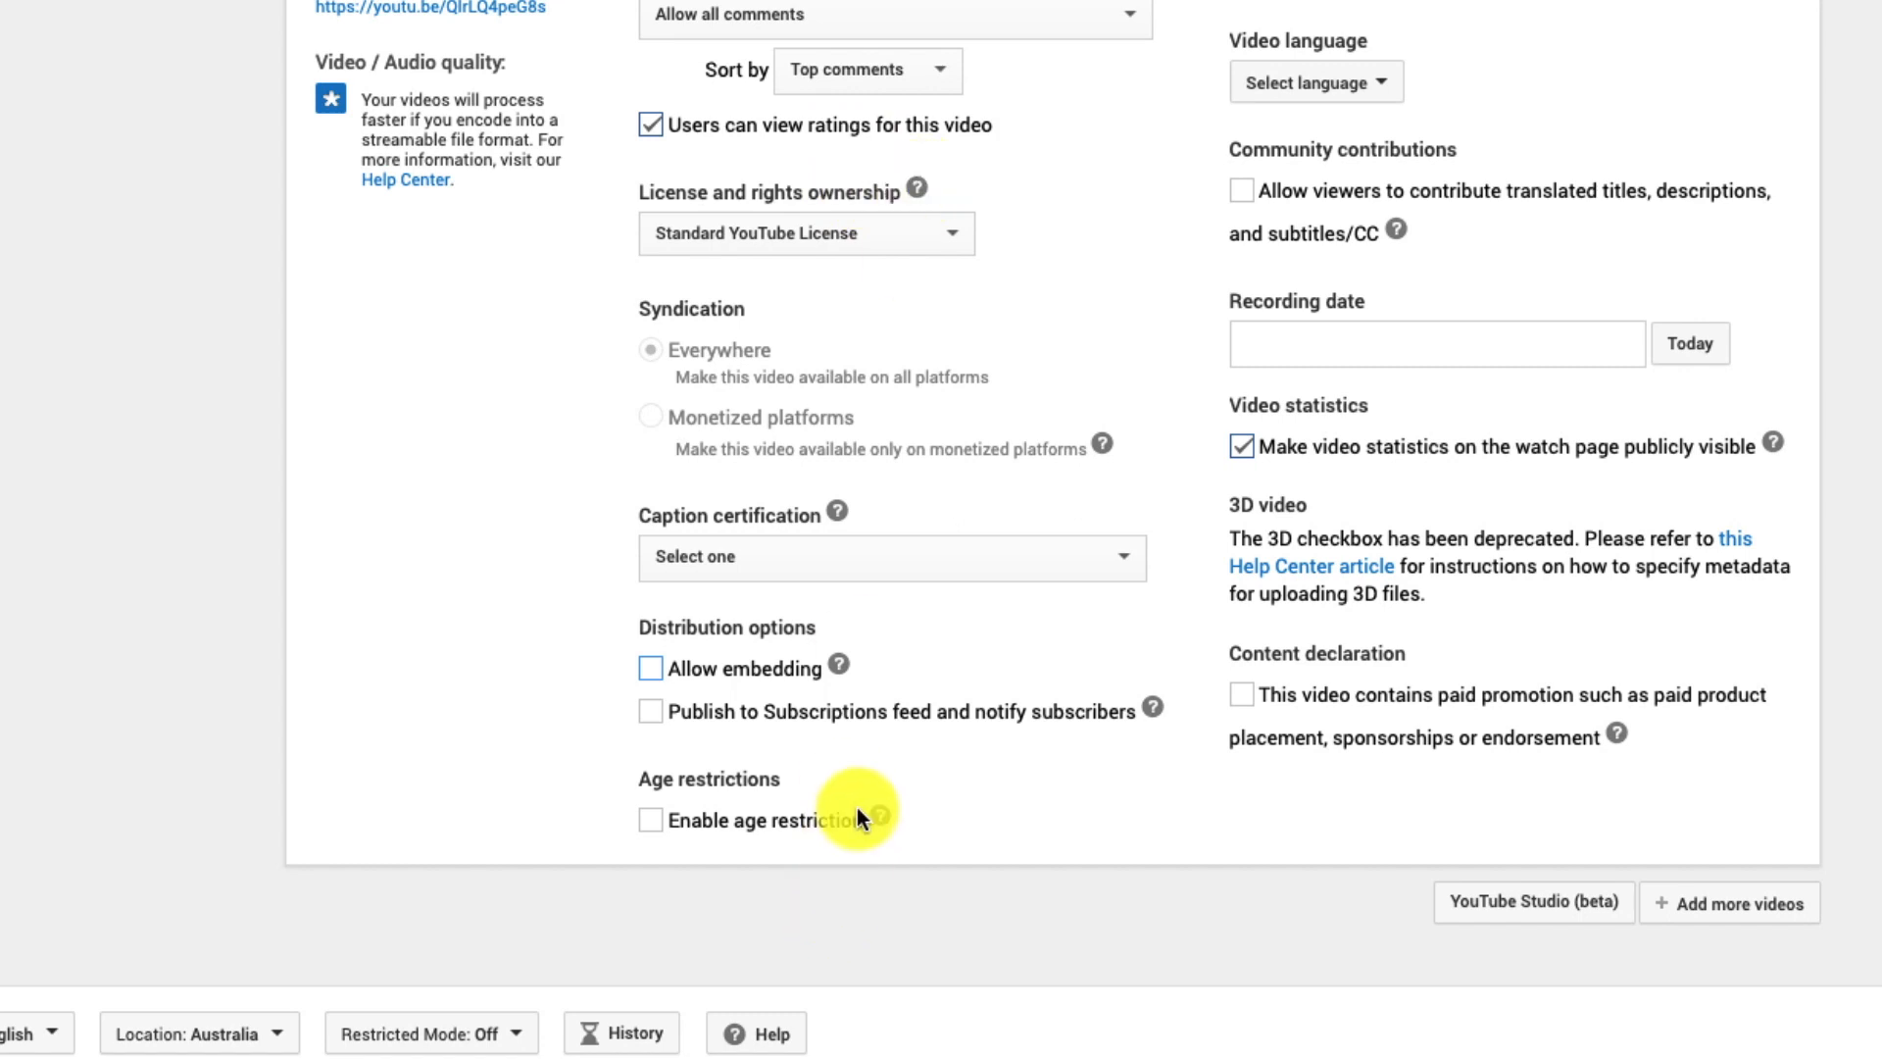
click(880, 816)
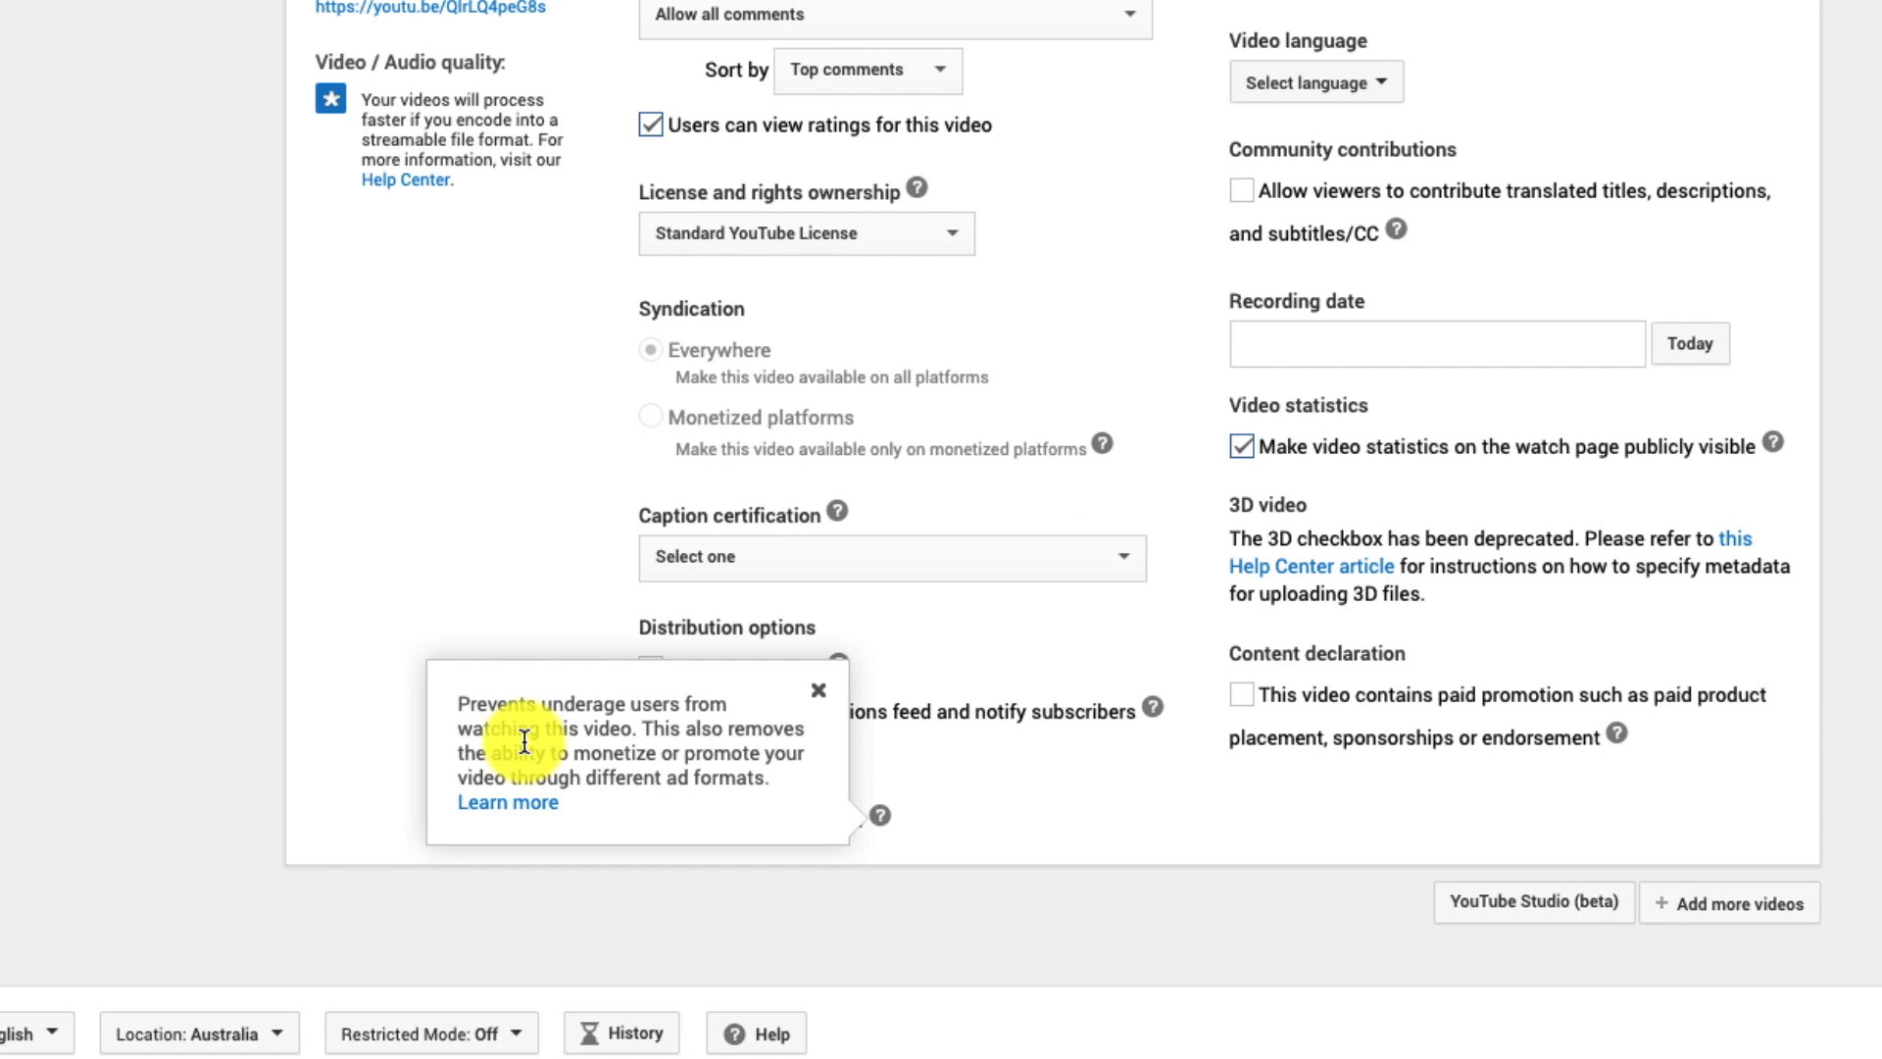
click(1050, 831)
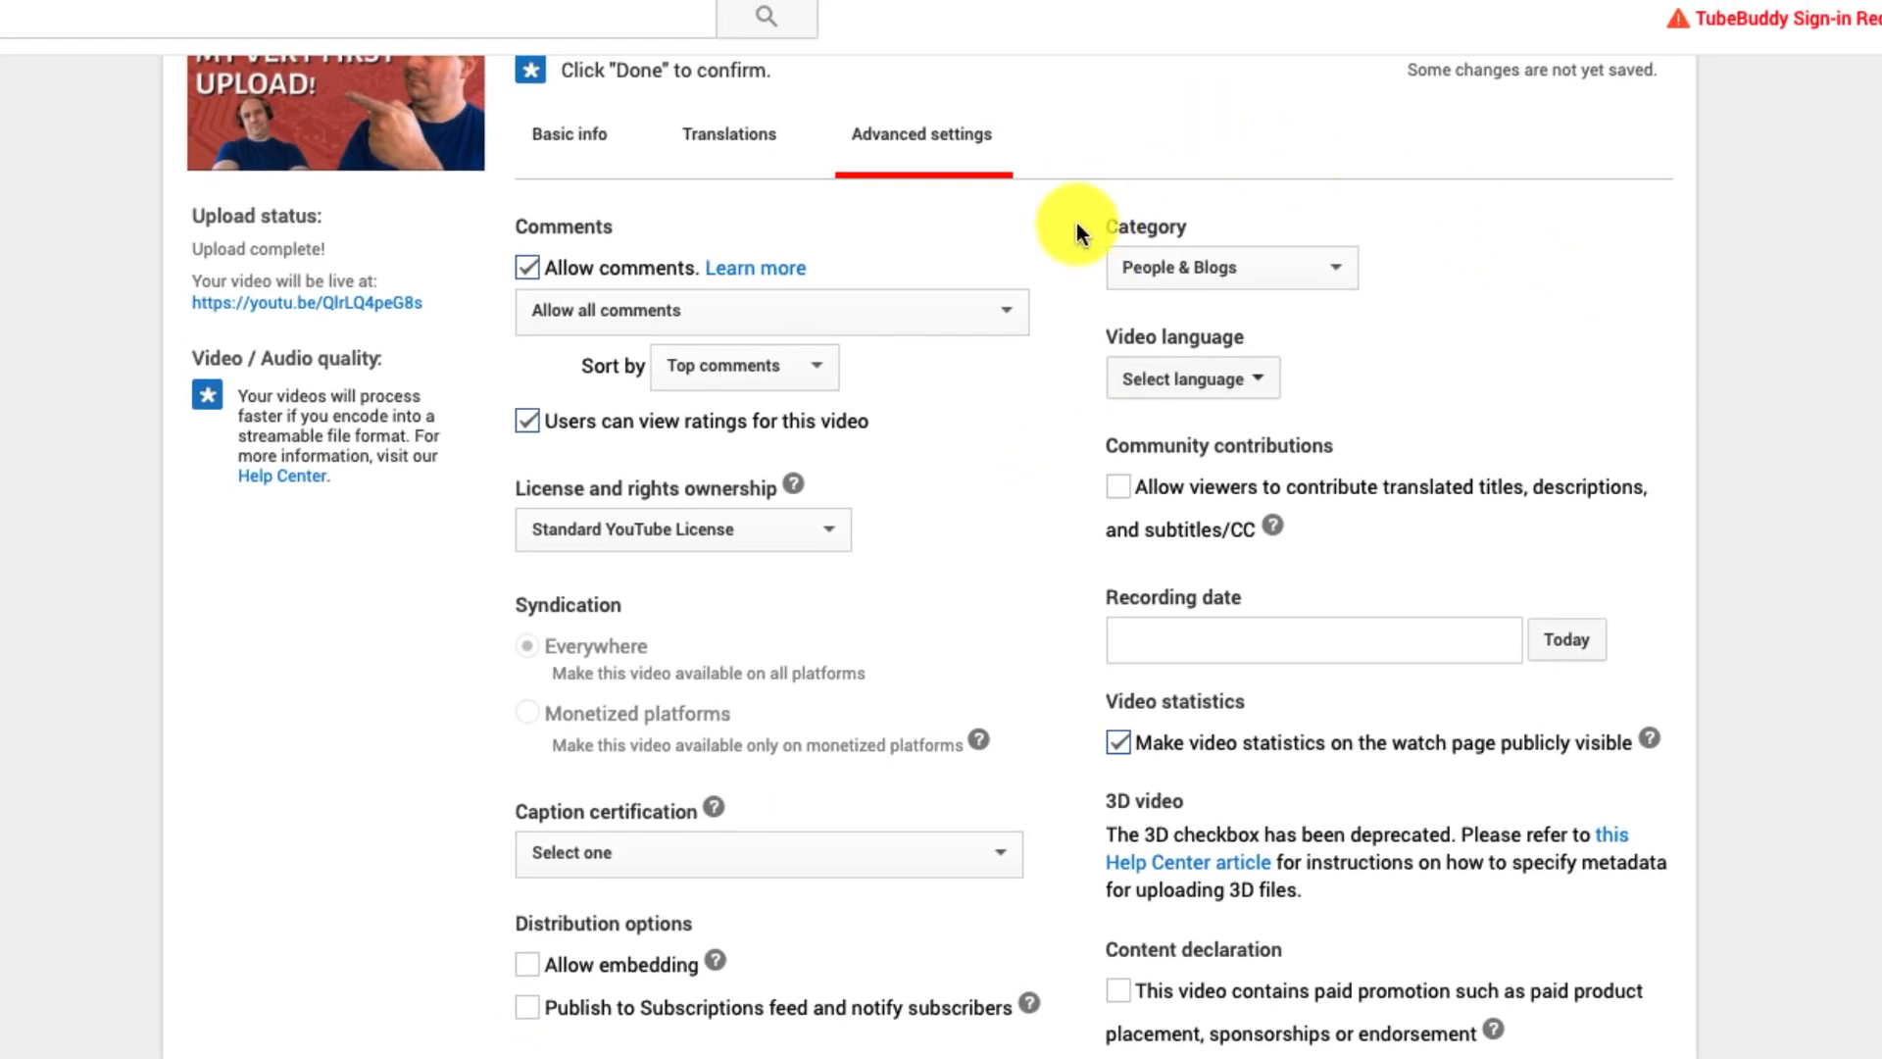
Set the video's category to Howto & Style and its language to English.
click(1353, 284)
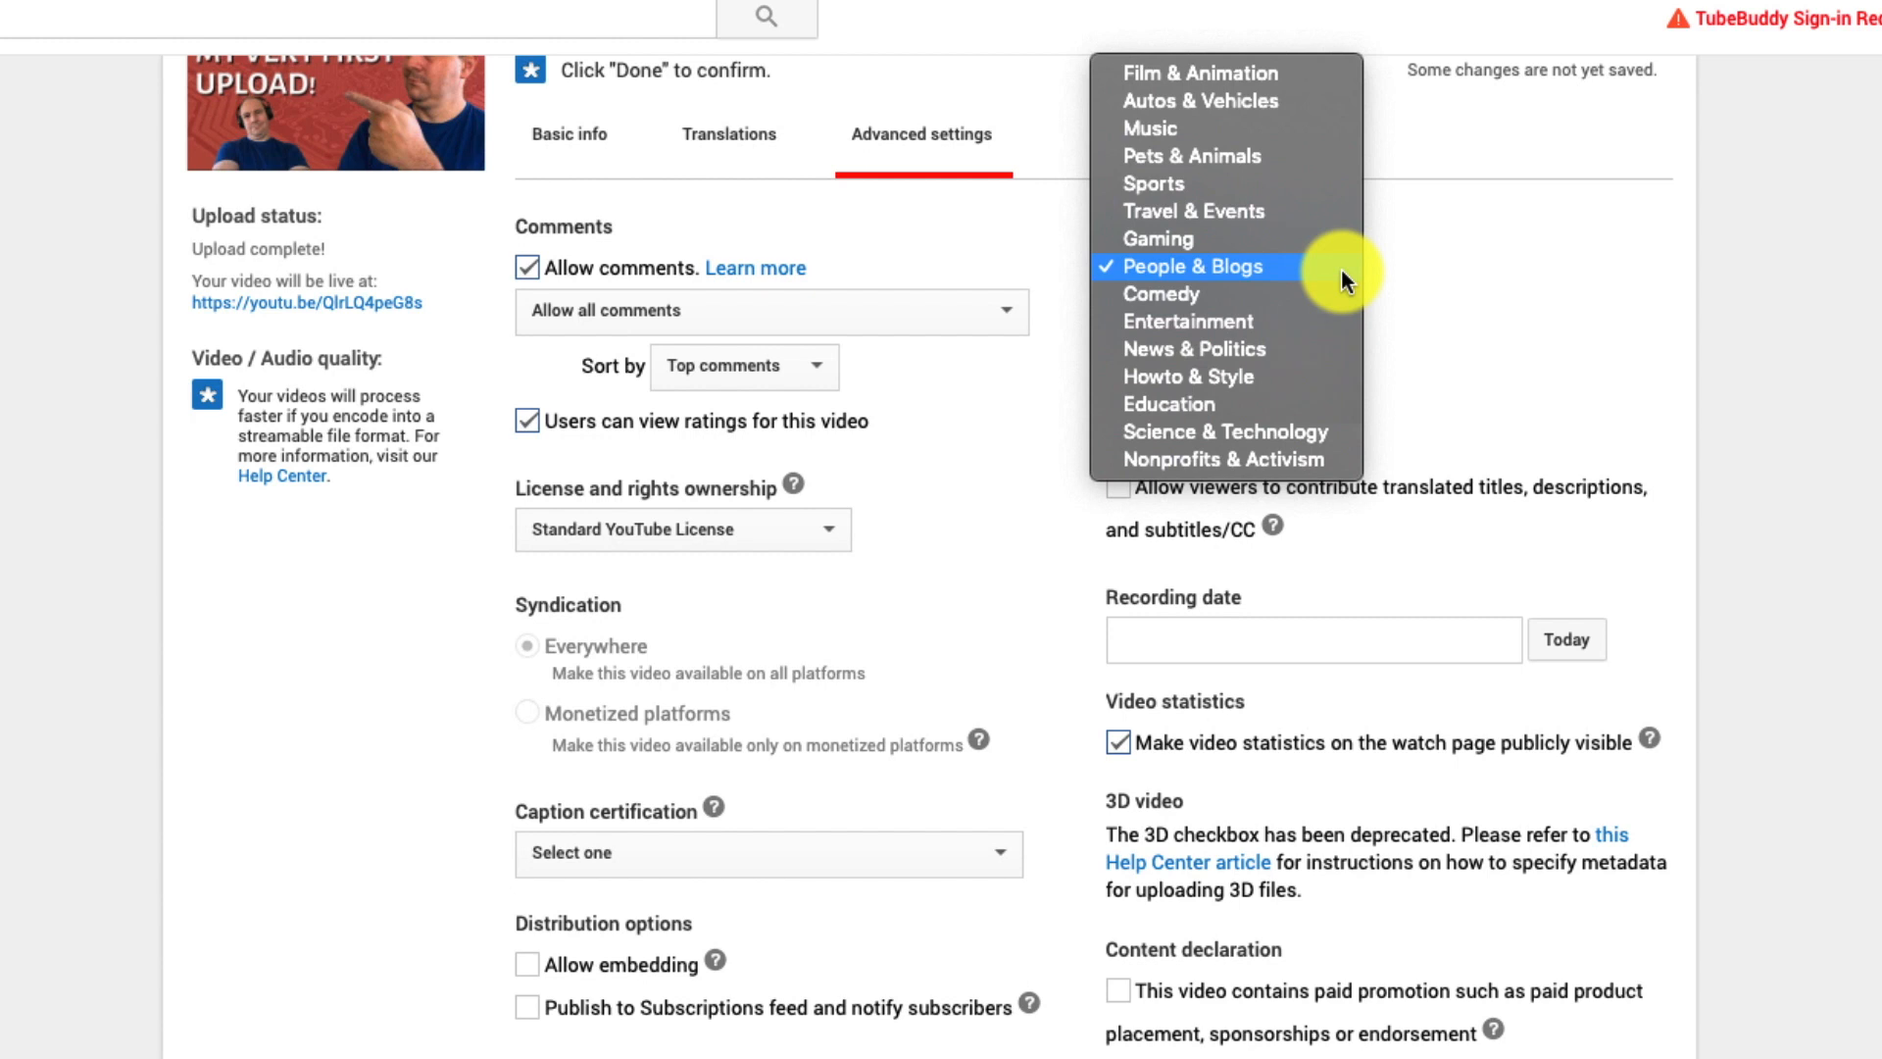
click(1168, 275)
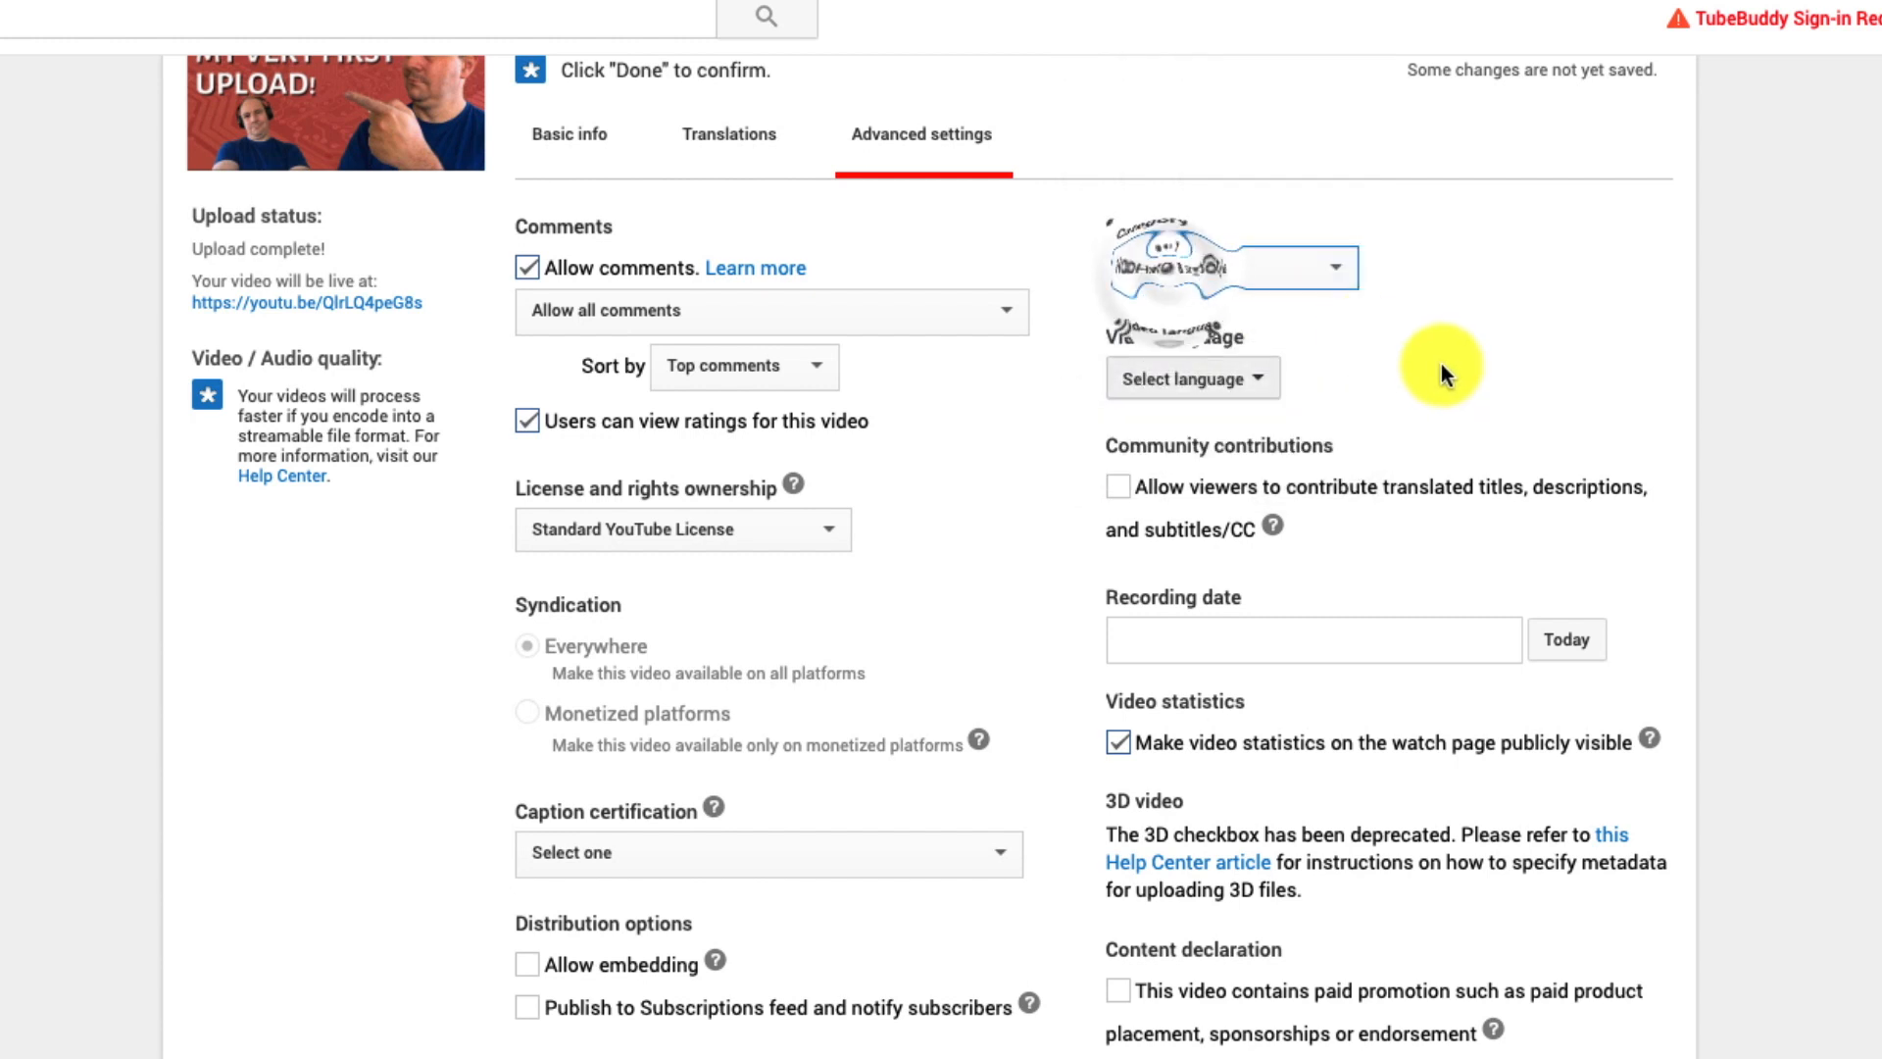
click(1253, 381)
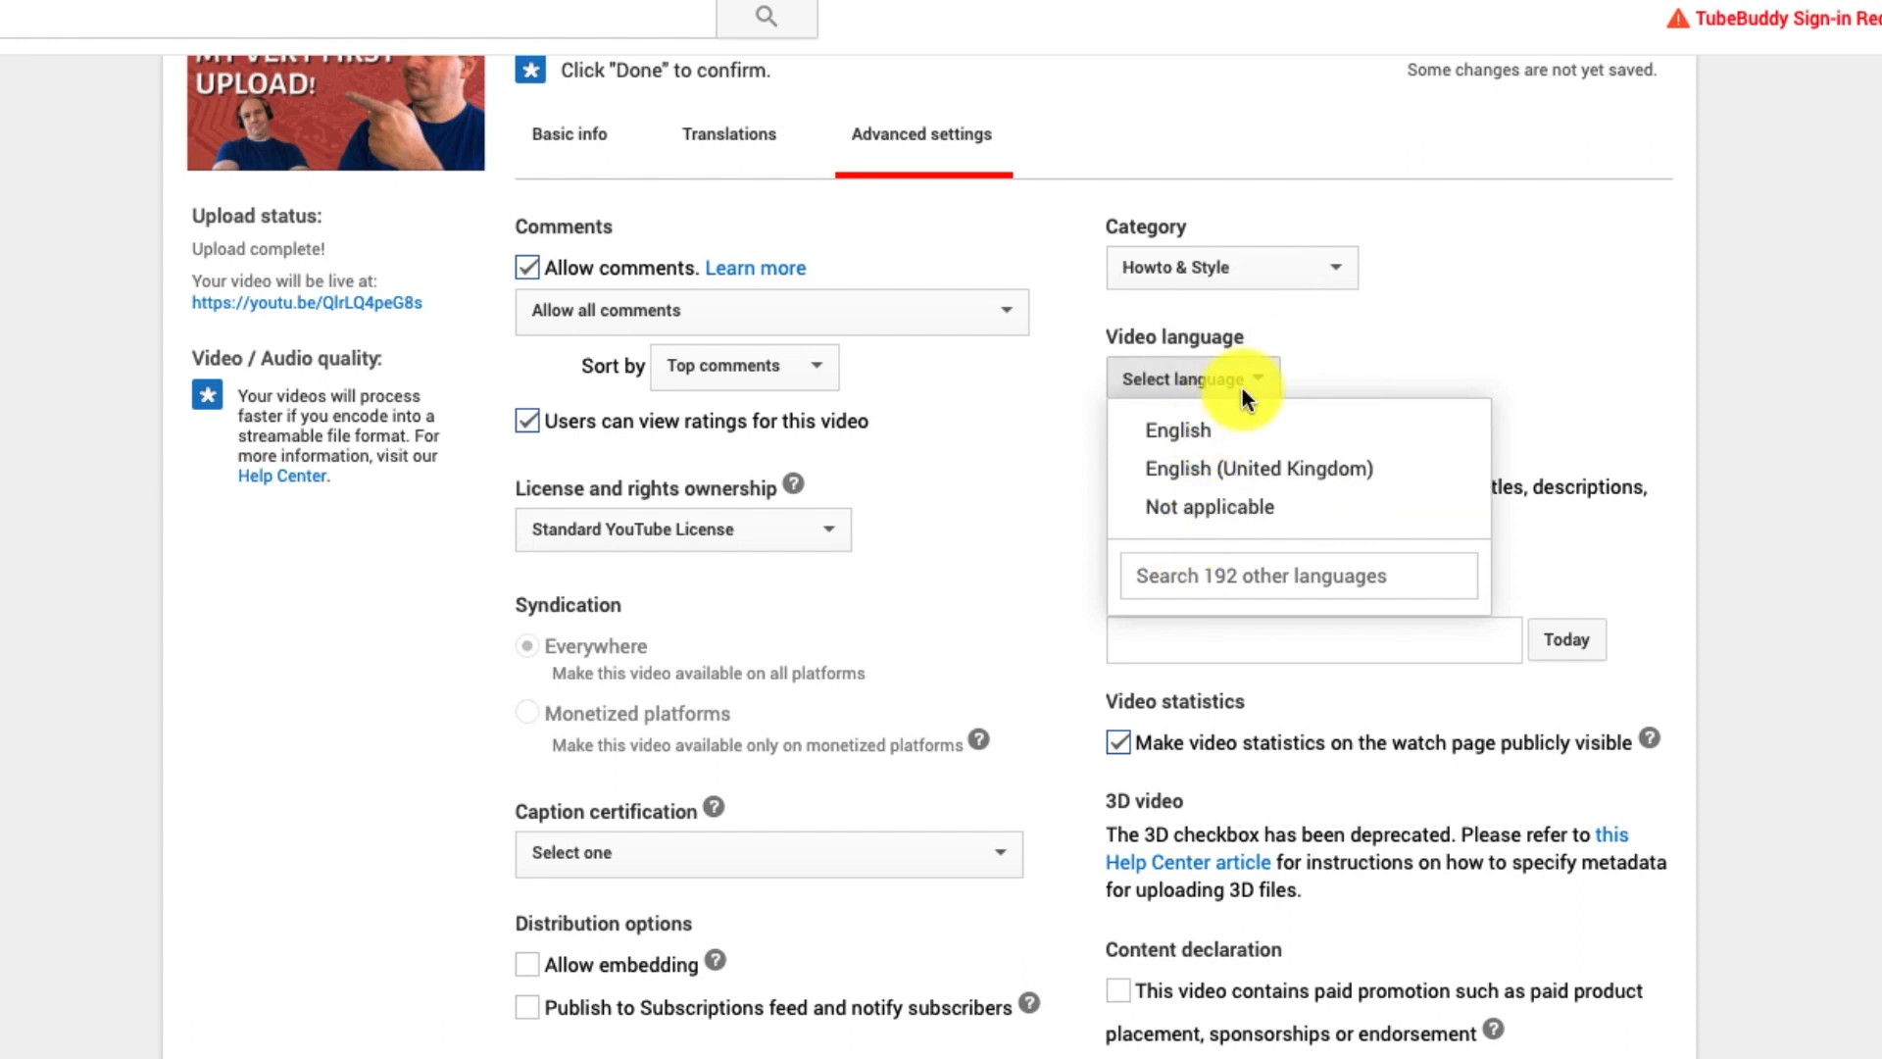
click(1196, 437)
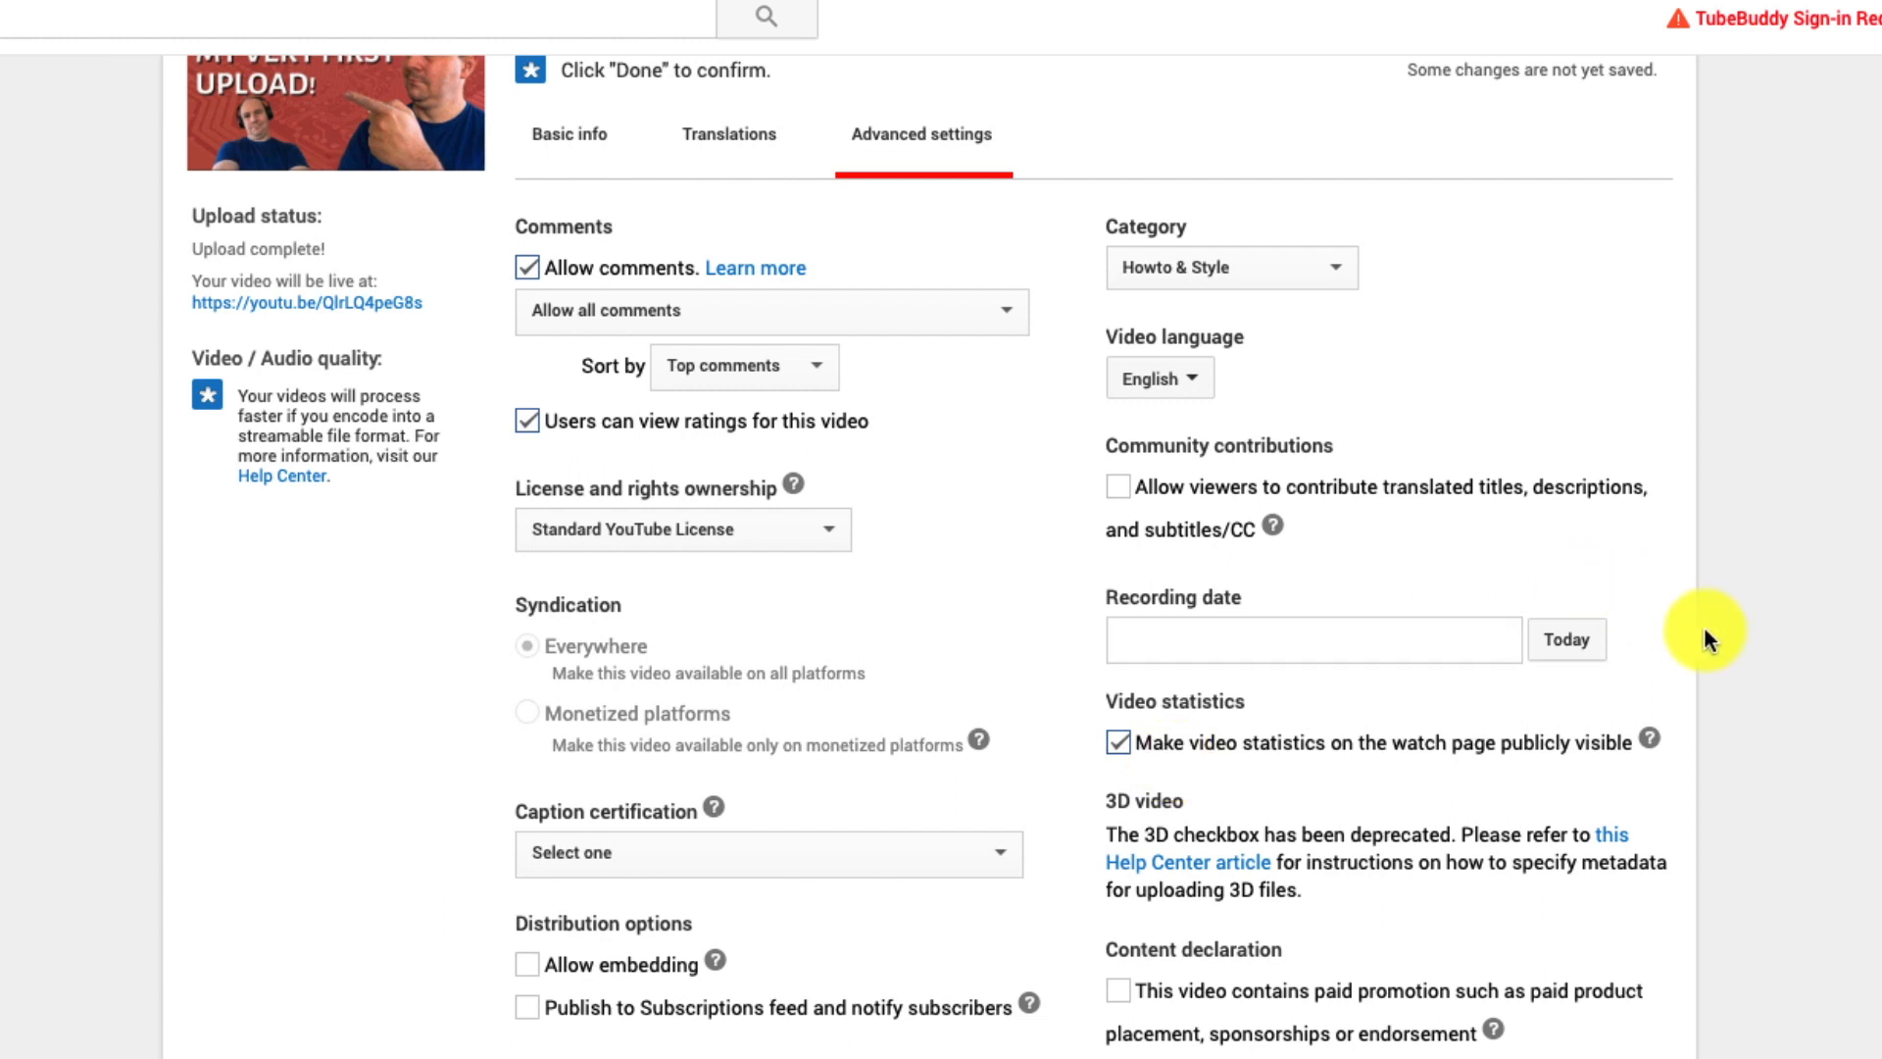
Read the help on publicly visible video statistics and check the remaining advanced settings.
click(1648, 742)
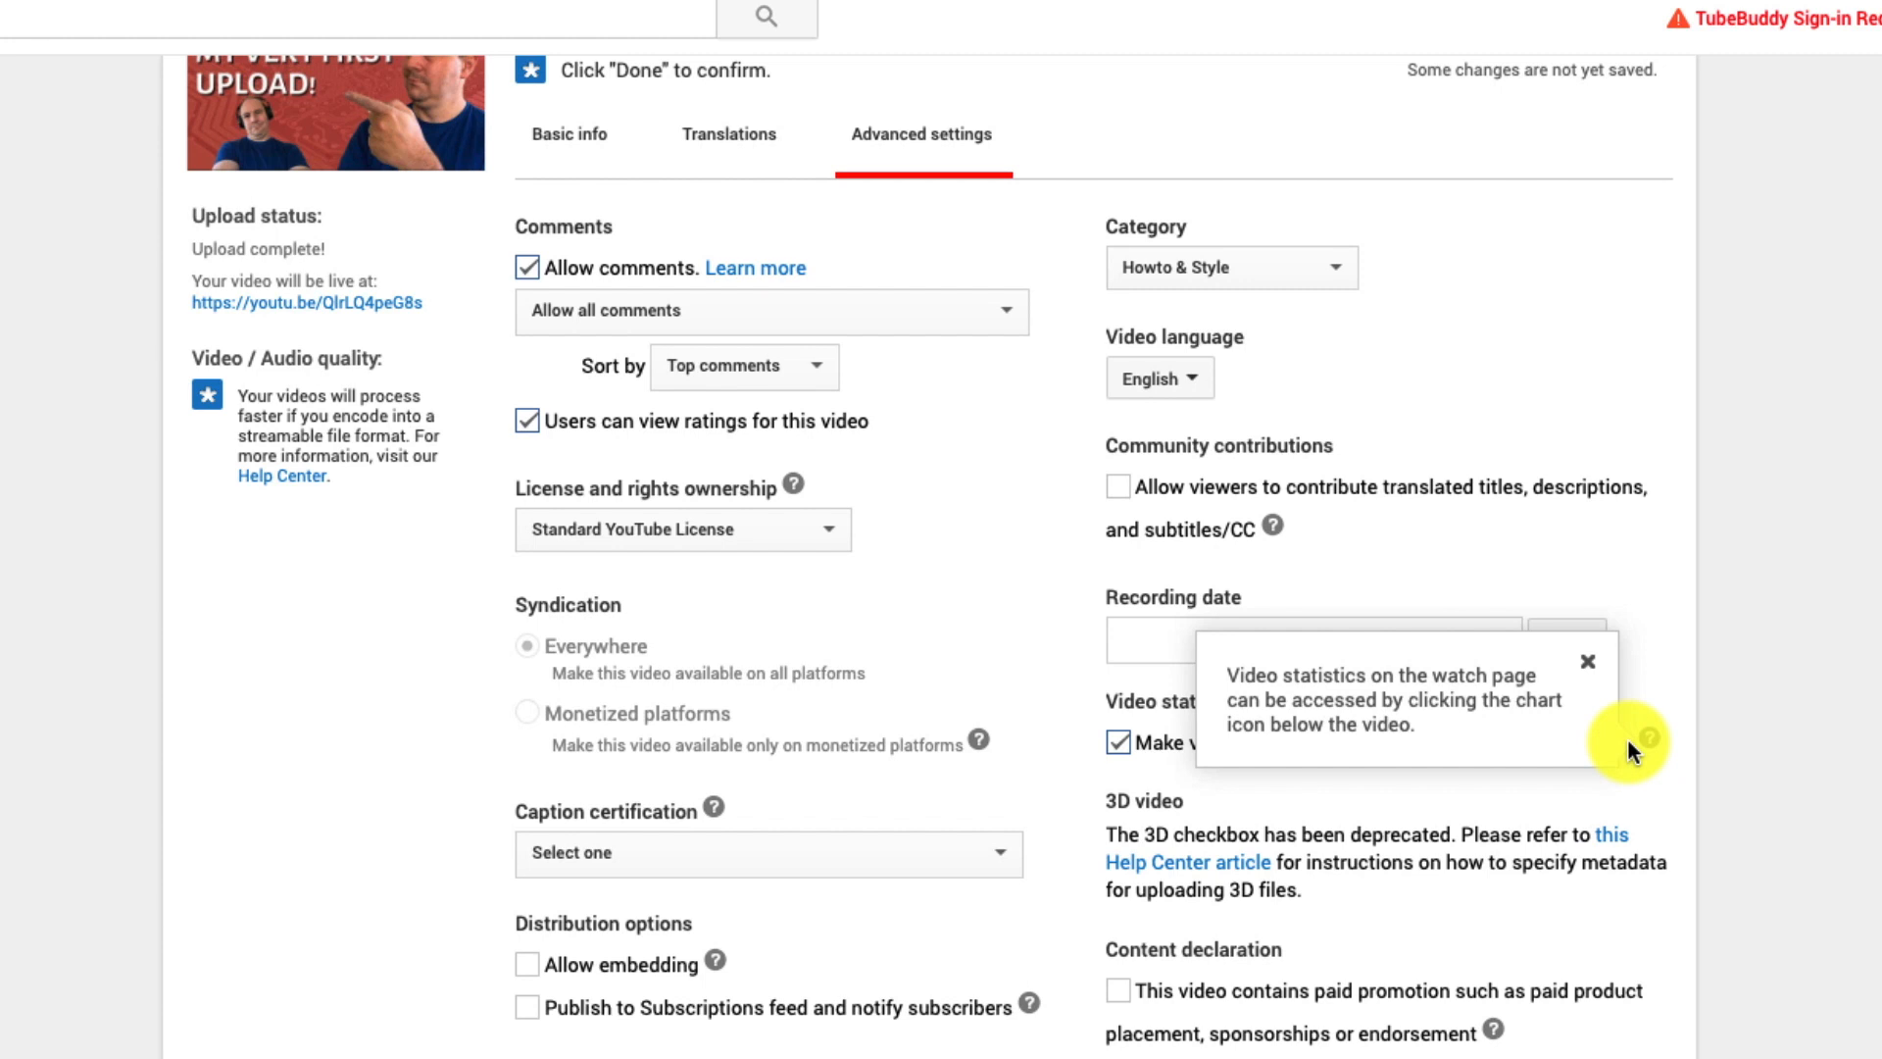
click(1658, 677)
scroll(1248, 798, down, 3)
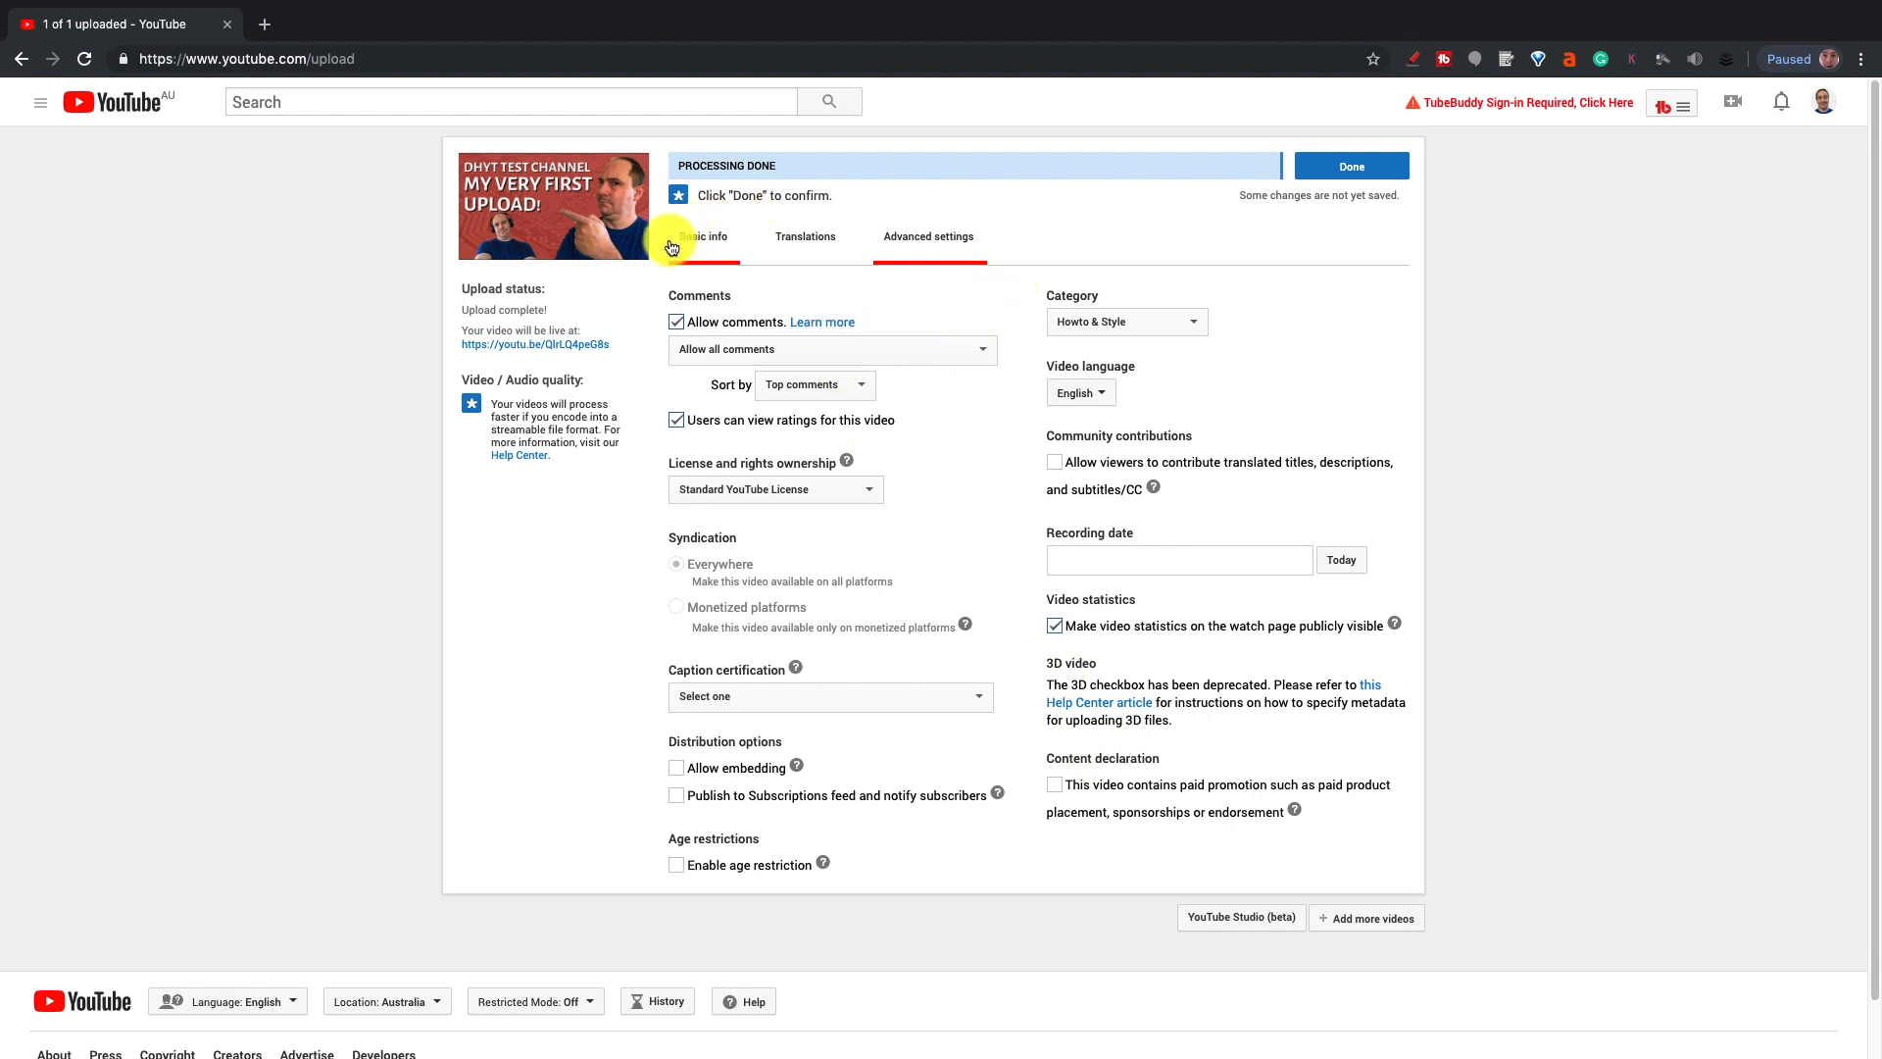
Go back to the video's basic info for a final check and confirm the upload as done.
click(715, 244)
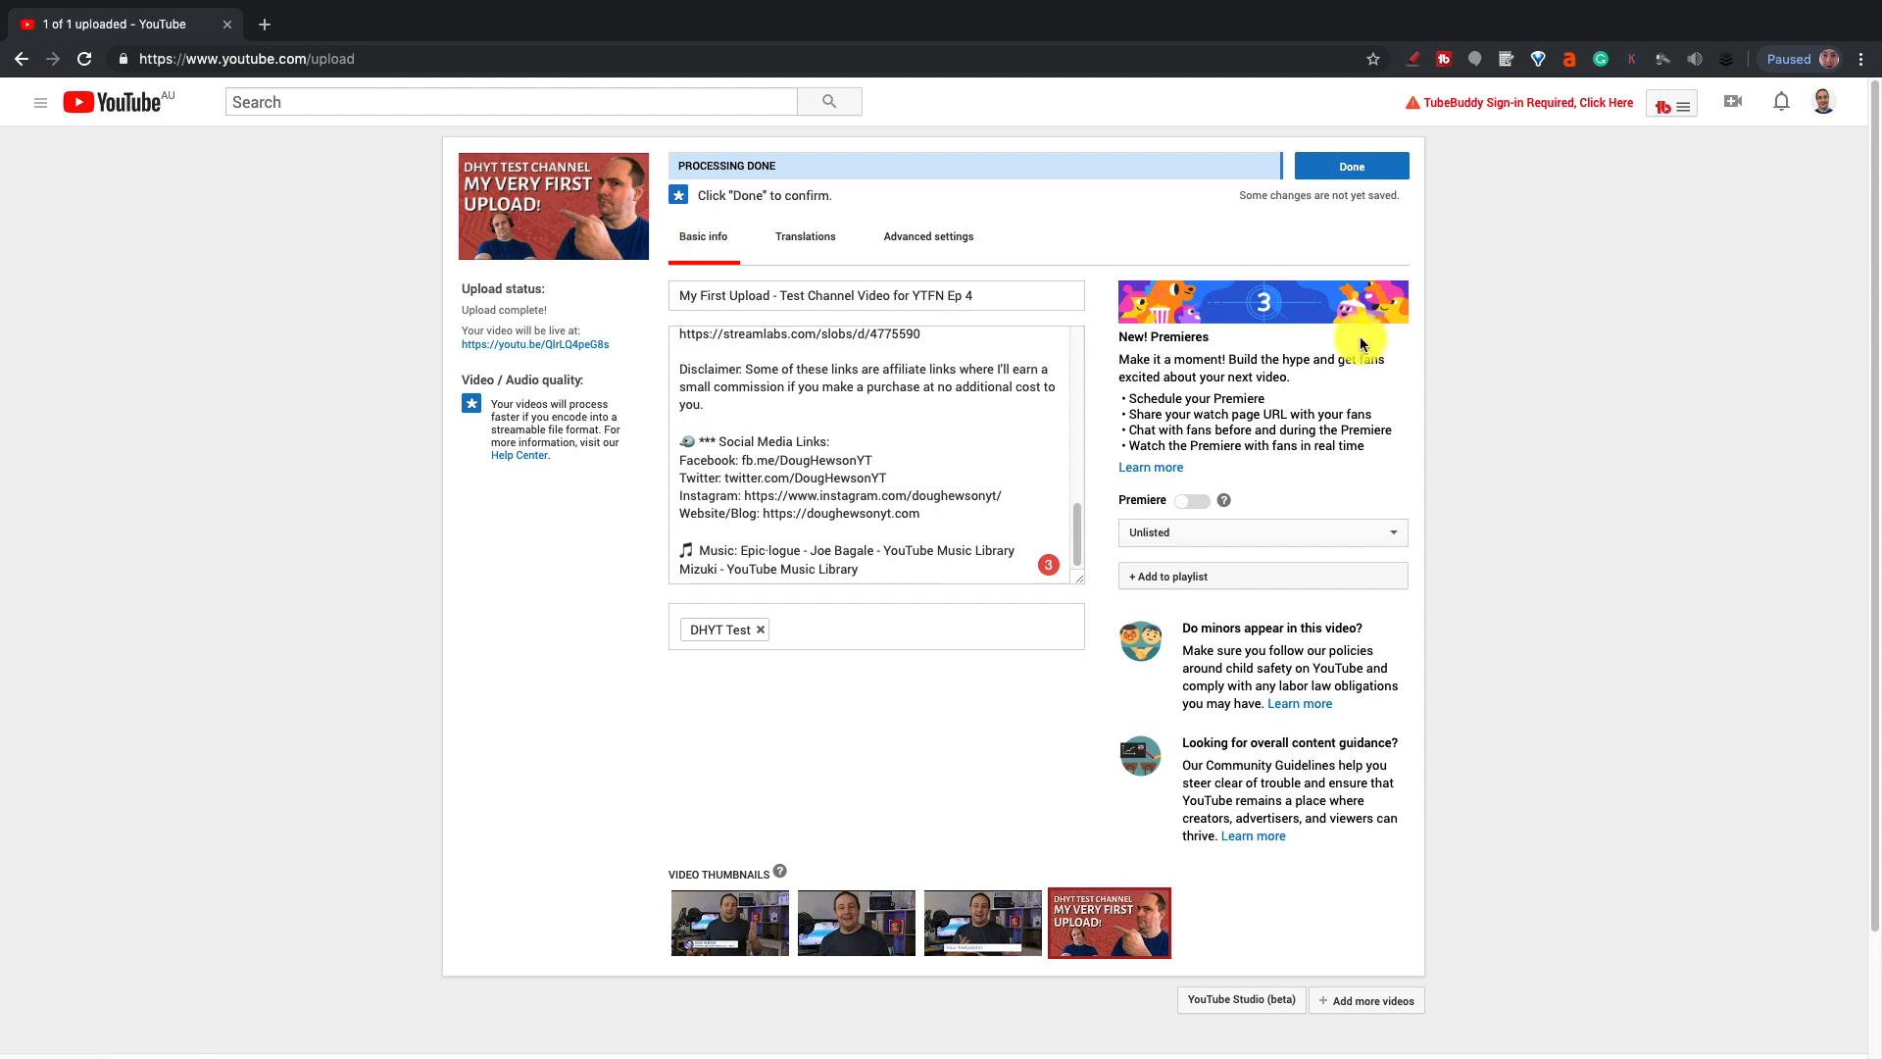
click(1343, 173)
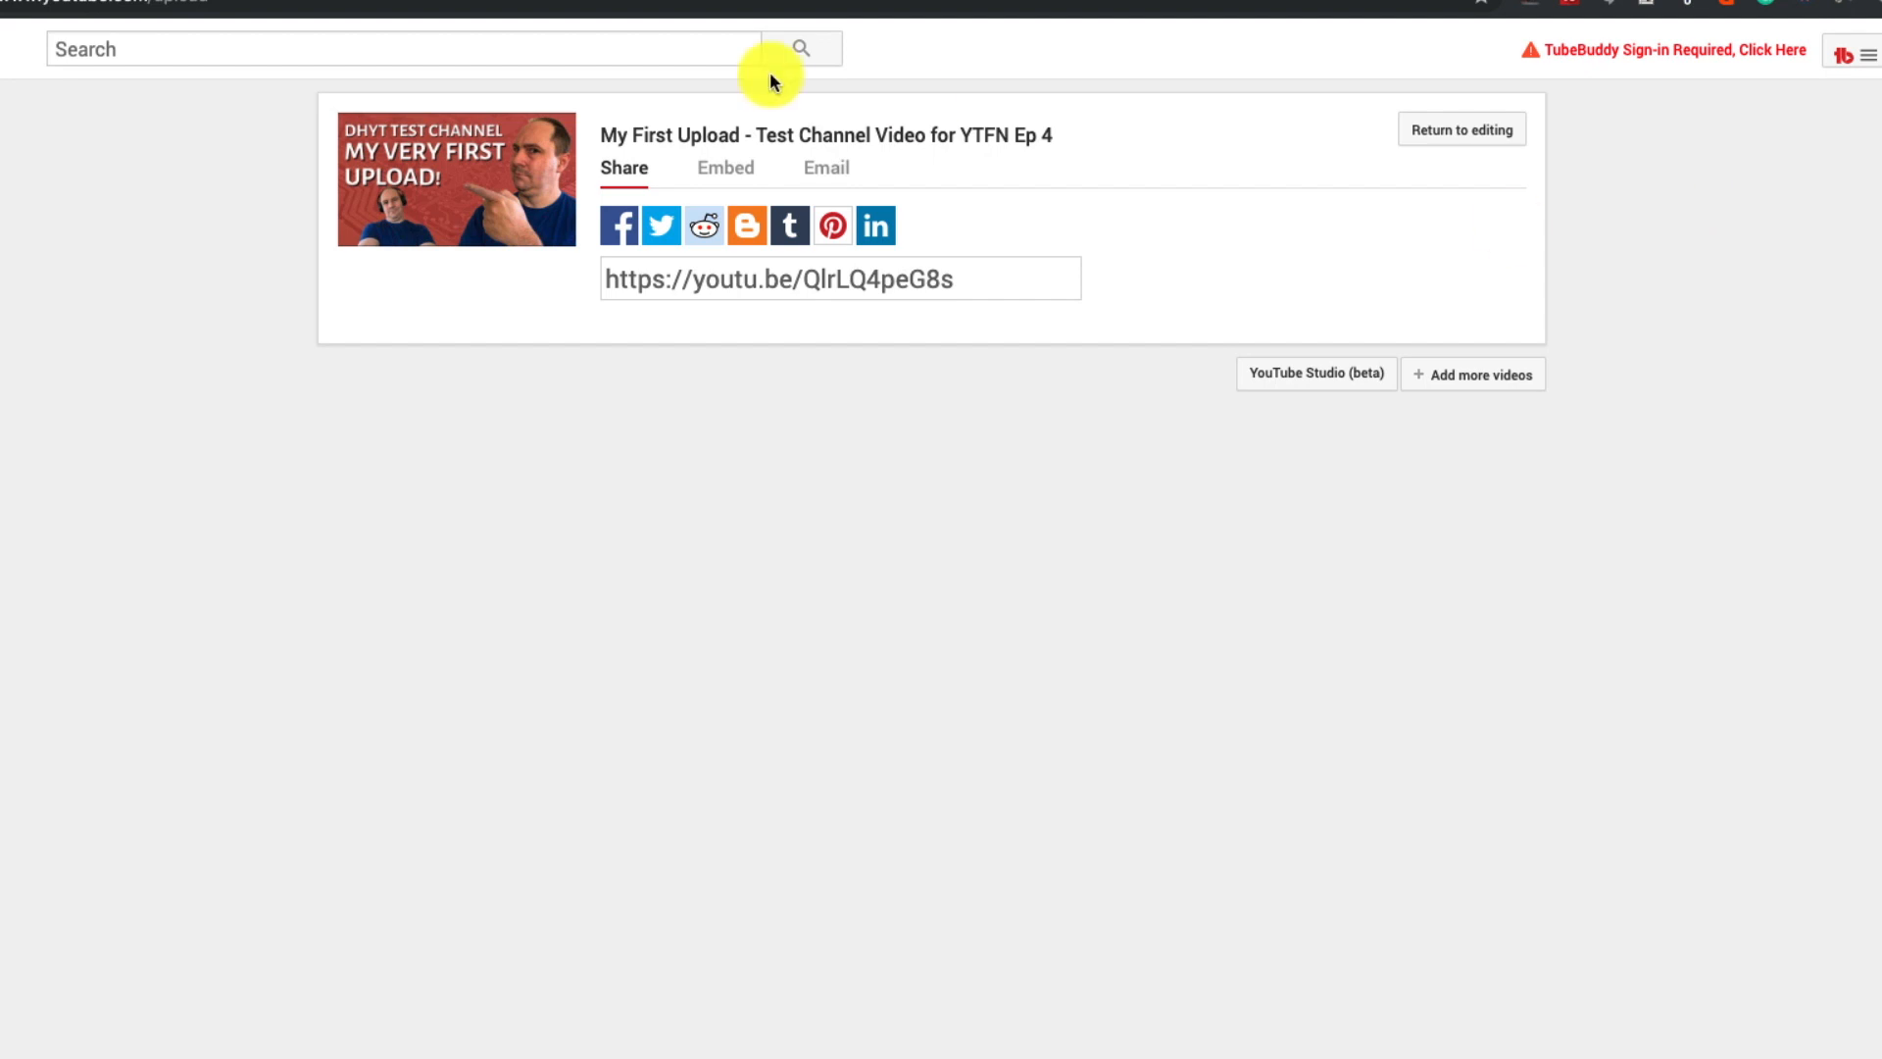
Select the uploaded video's share link and look at its embed and email sharing options.
click(1000, 284)
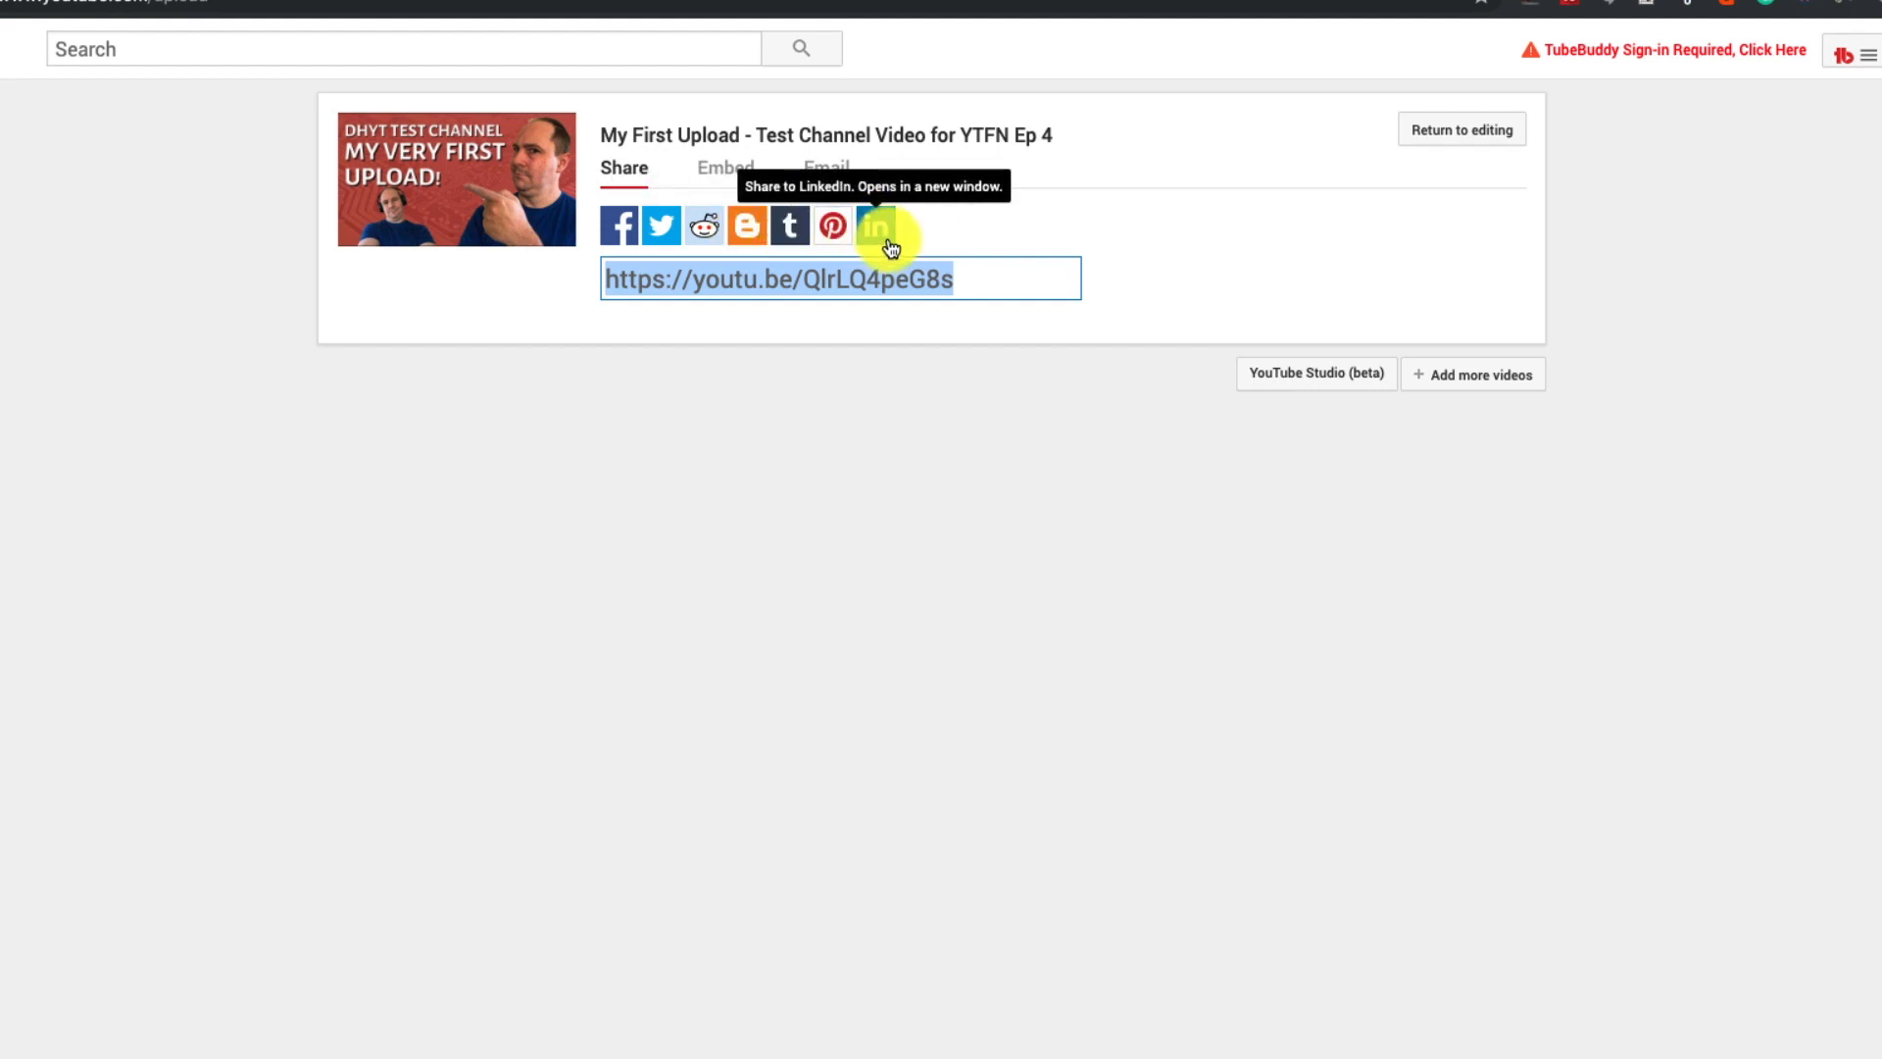
click(730, 172)
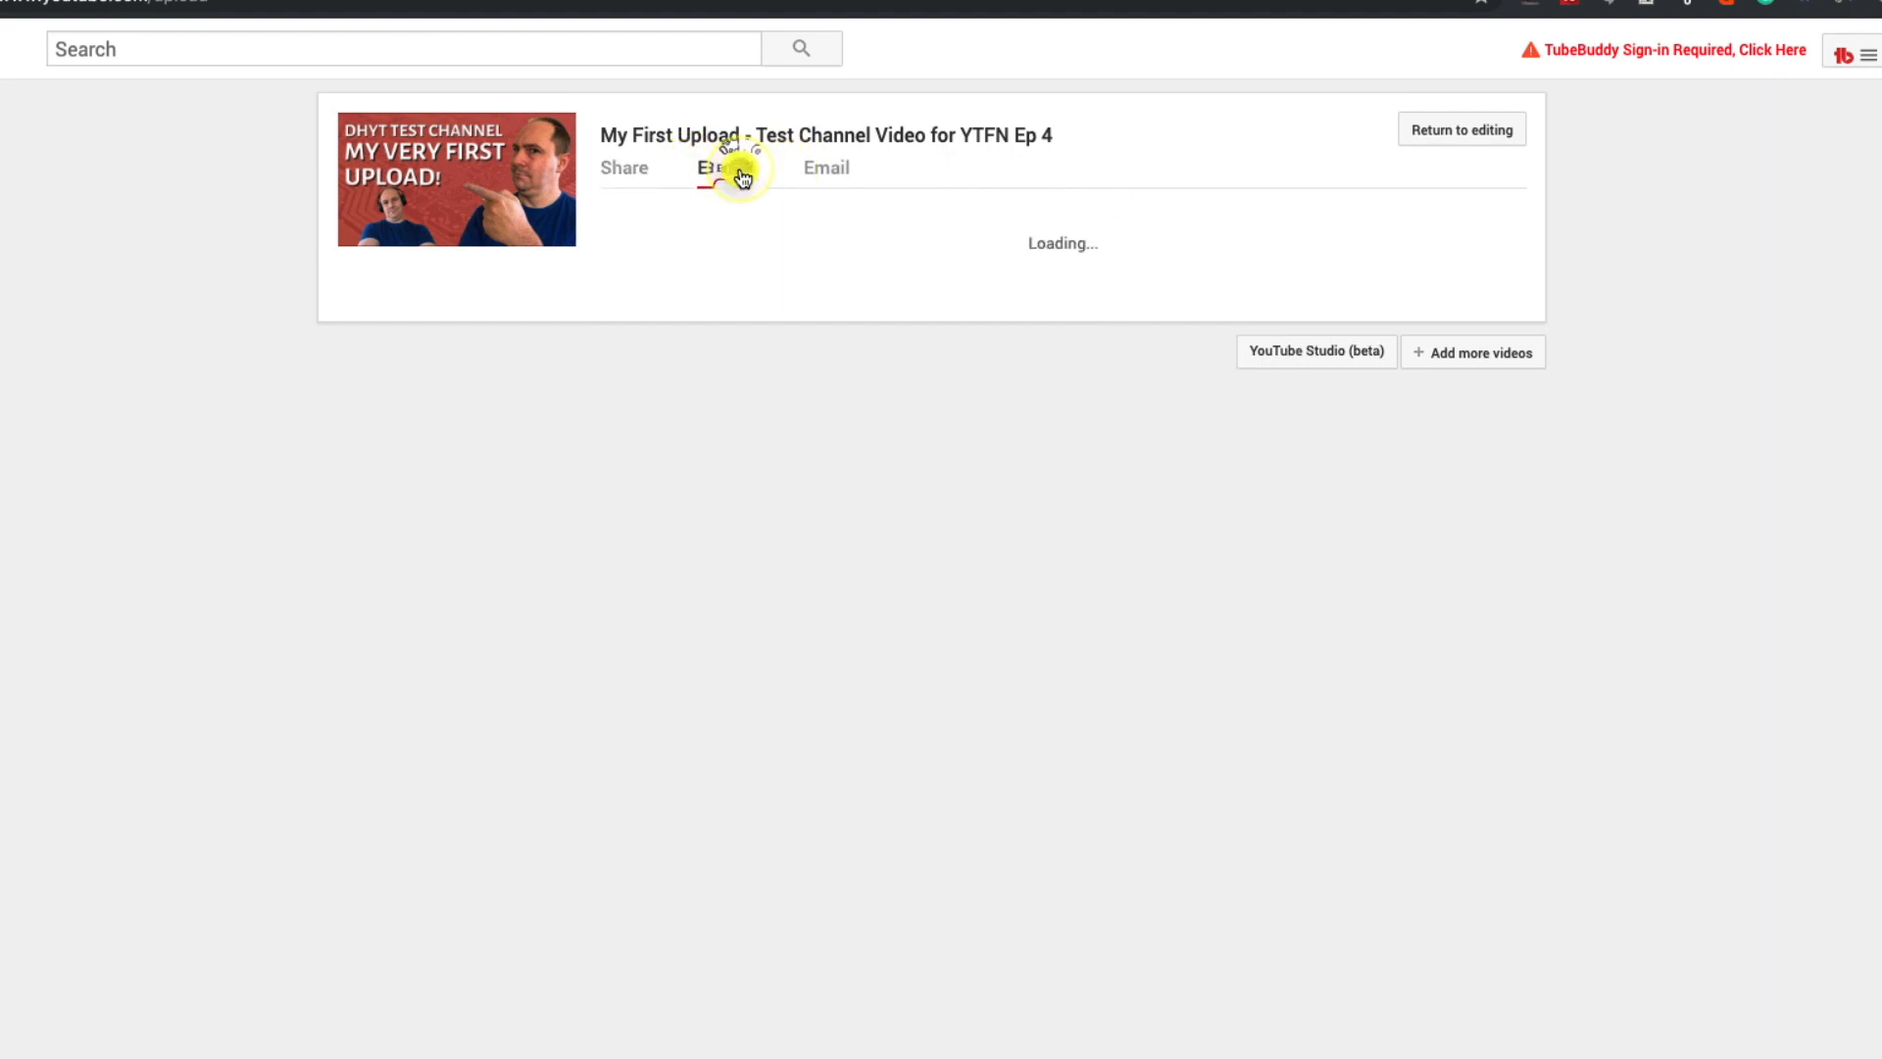
click(822, 175)
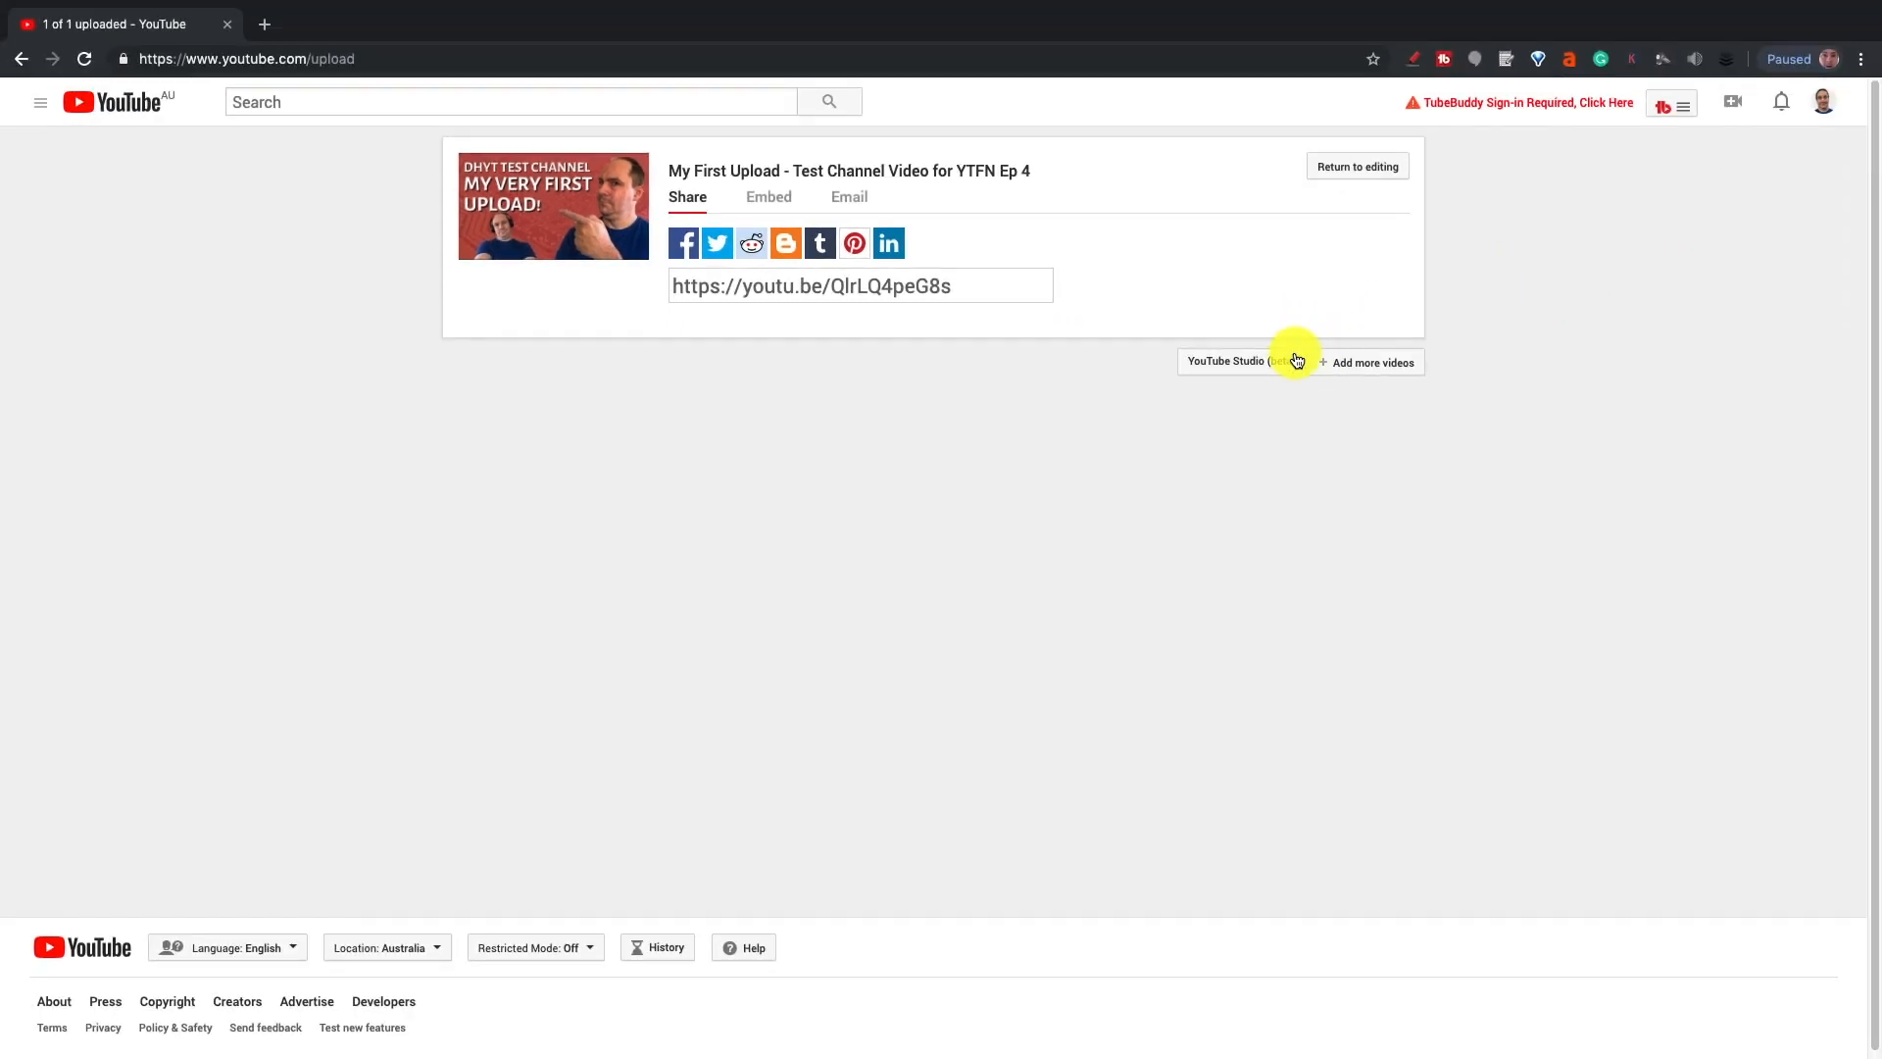
Open the channel's video list in YouTube Studio and look at the uploaded video's visibility options without changing them.
click(1227, 365)
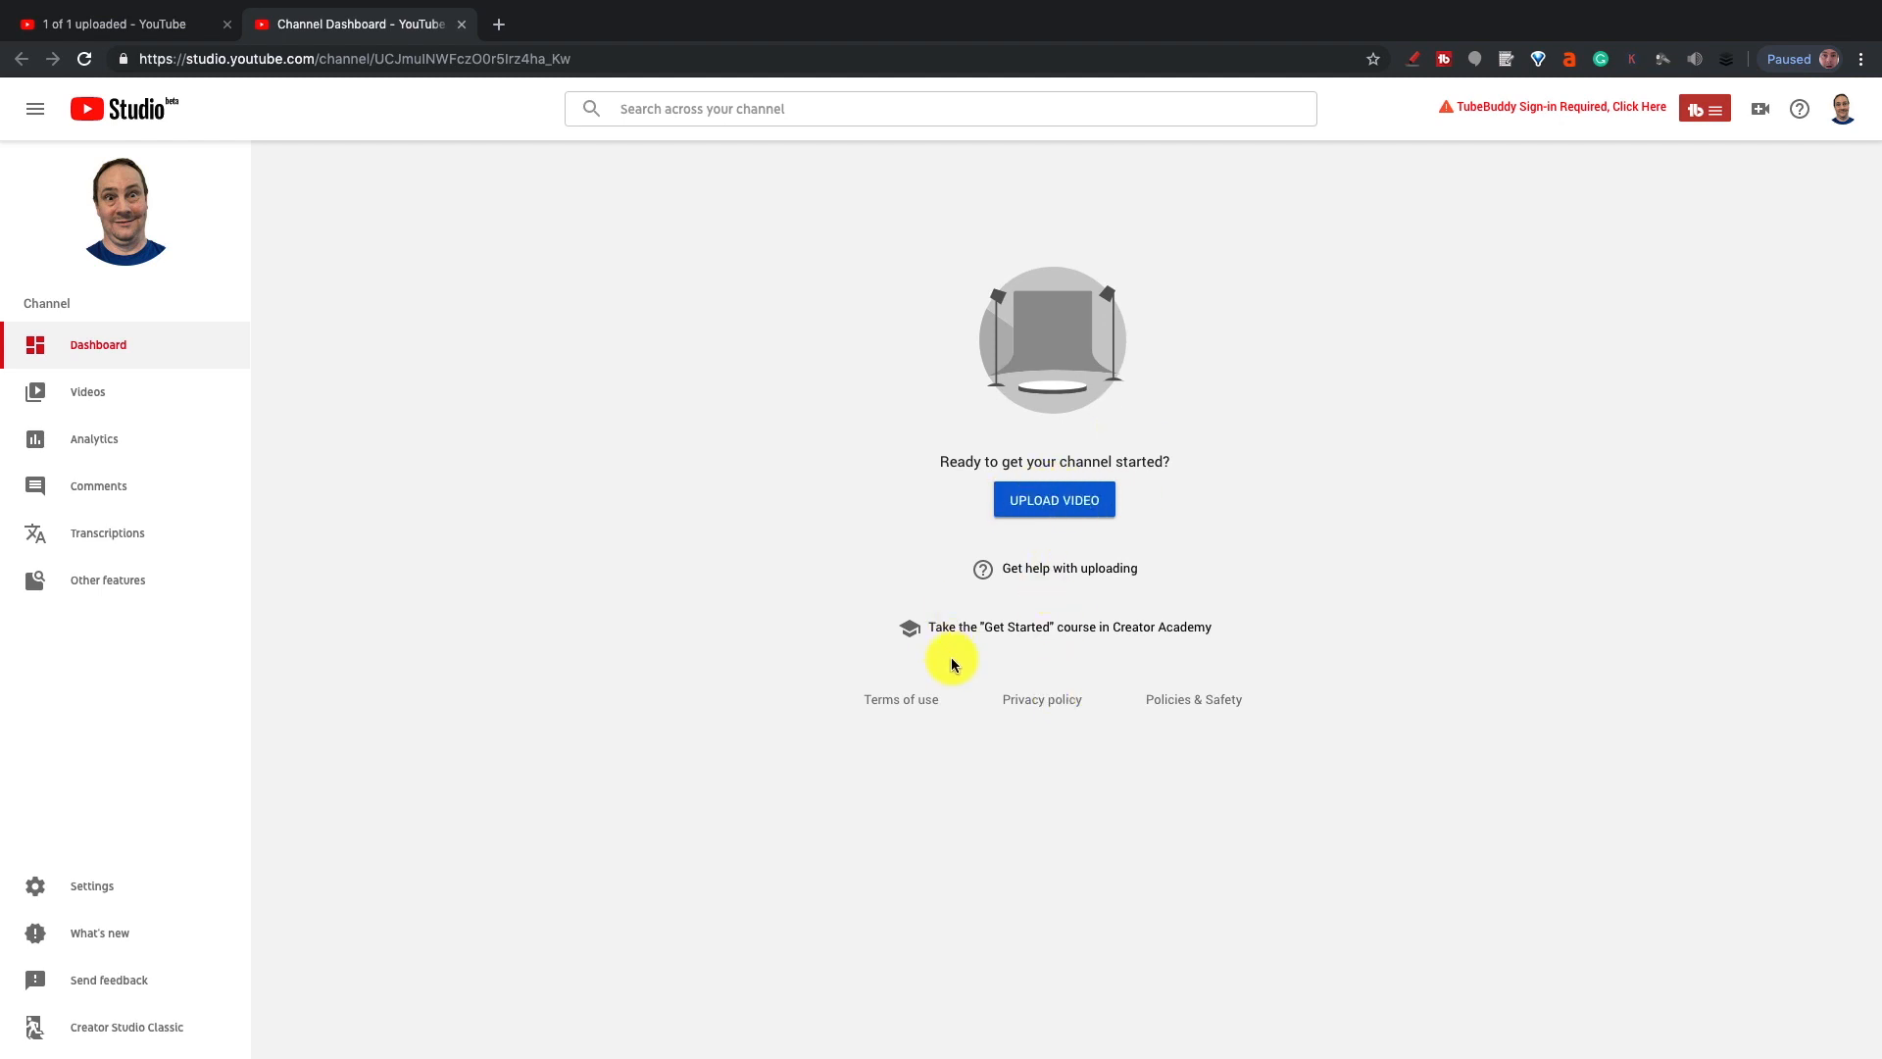
click(92, 393)
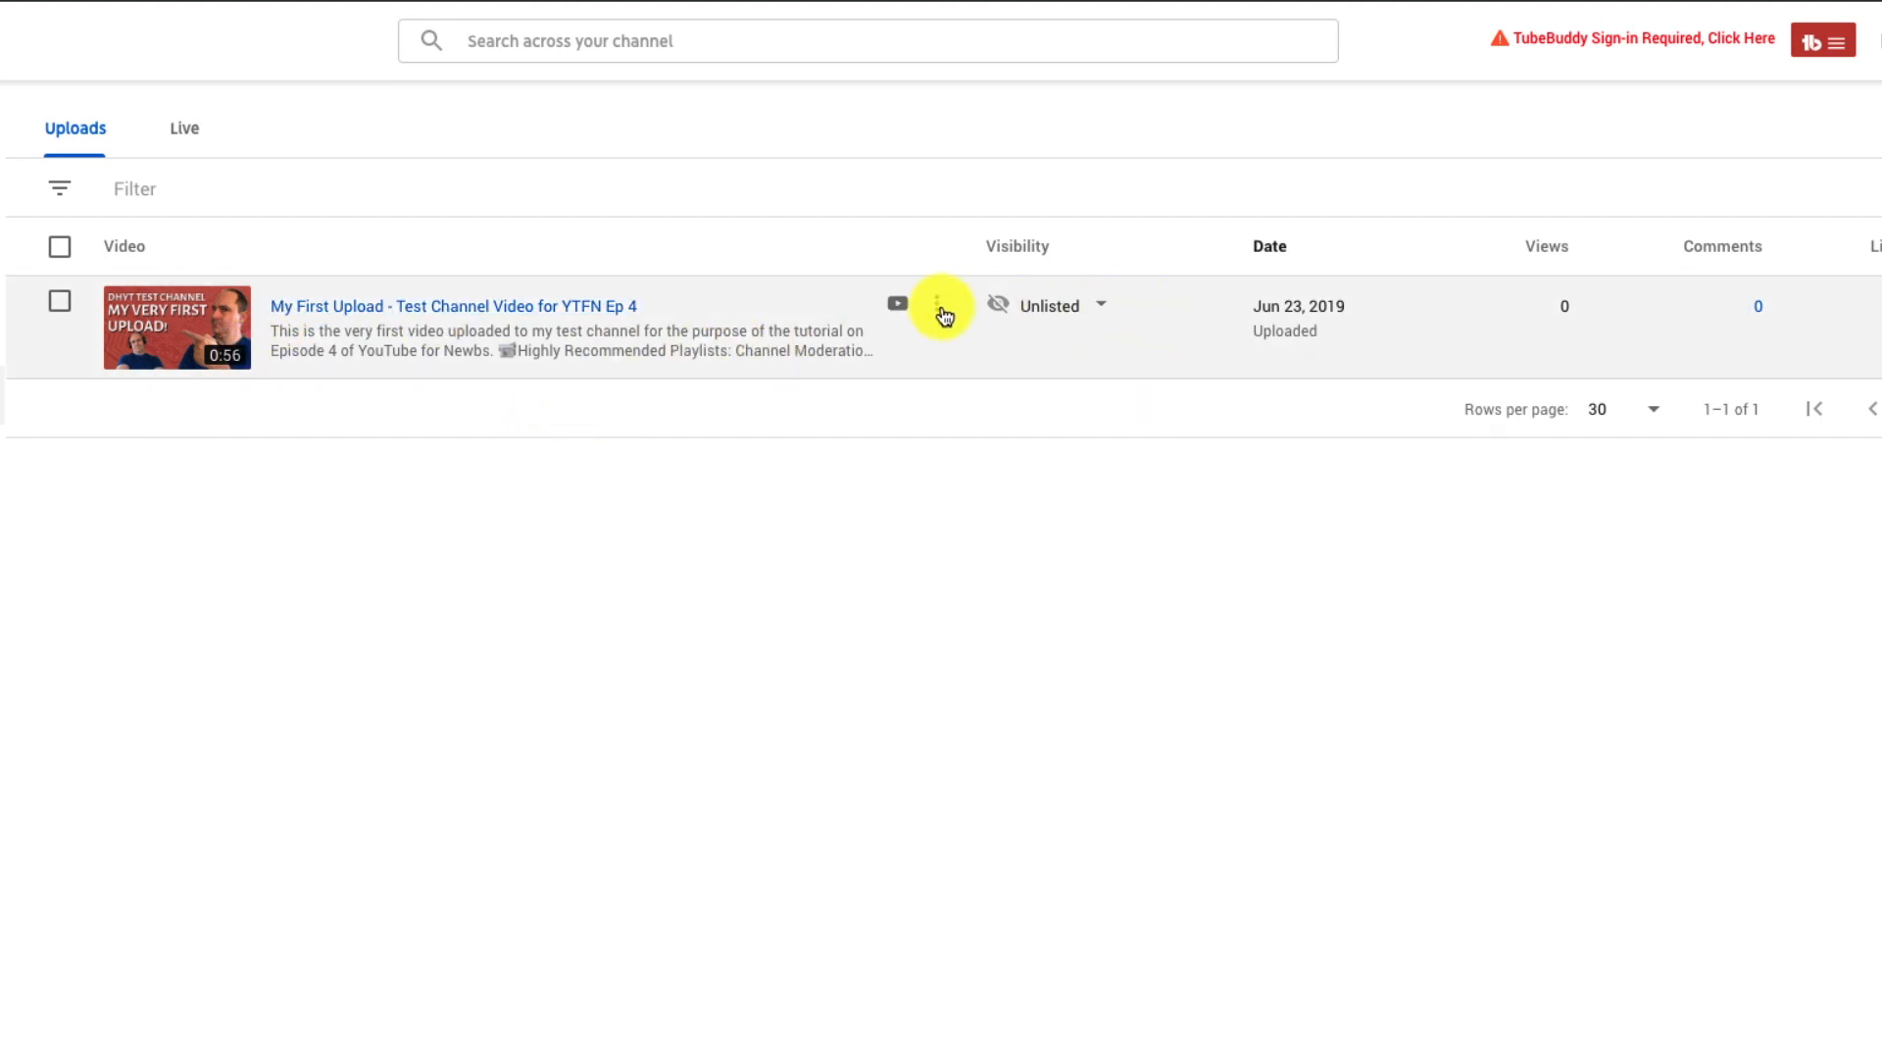
click(1105, 310)
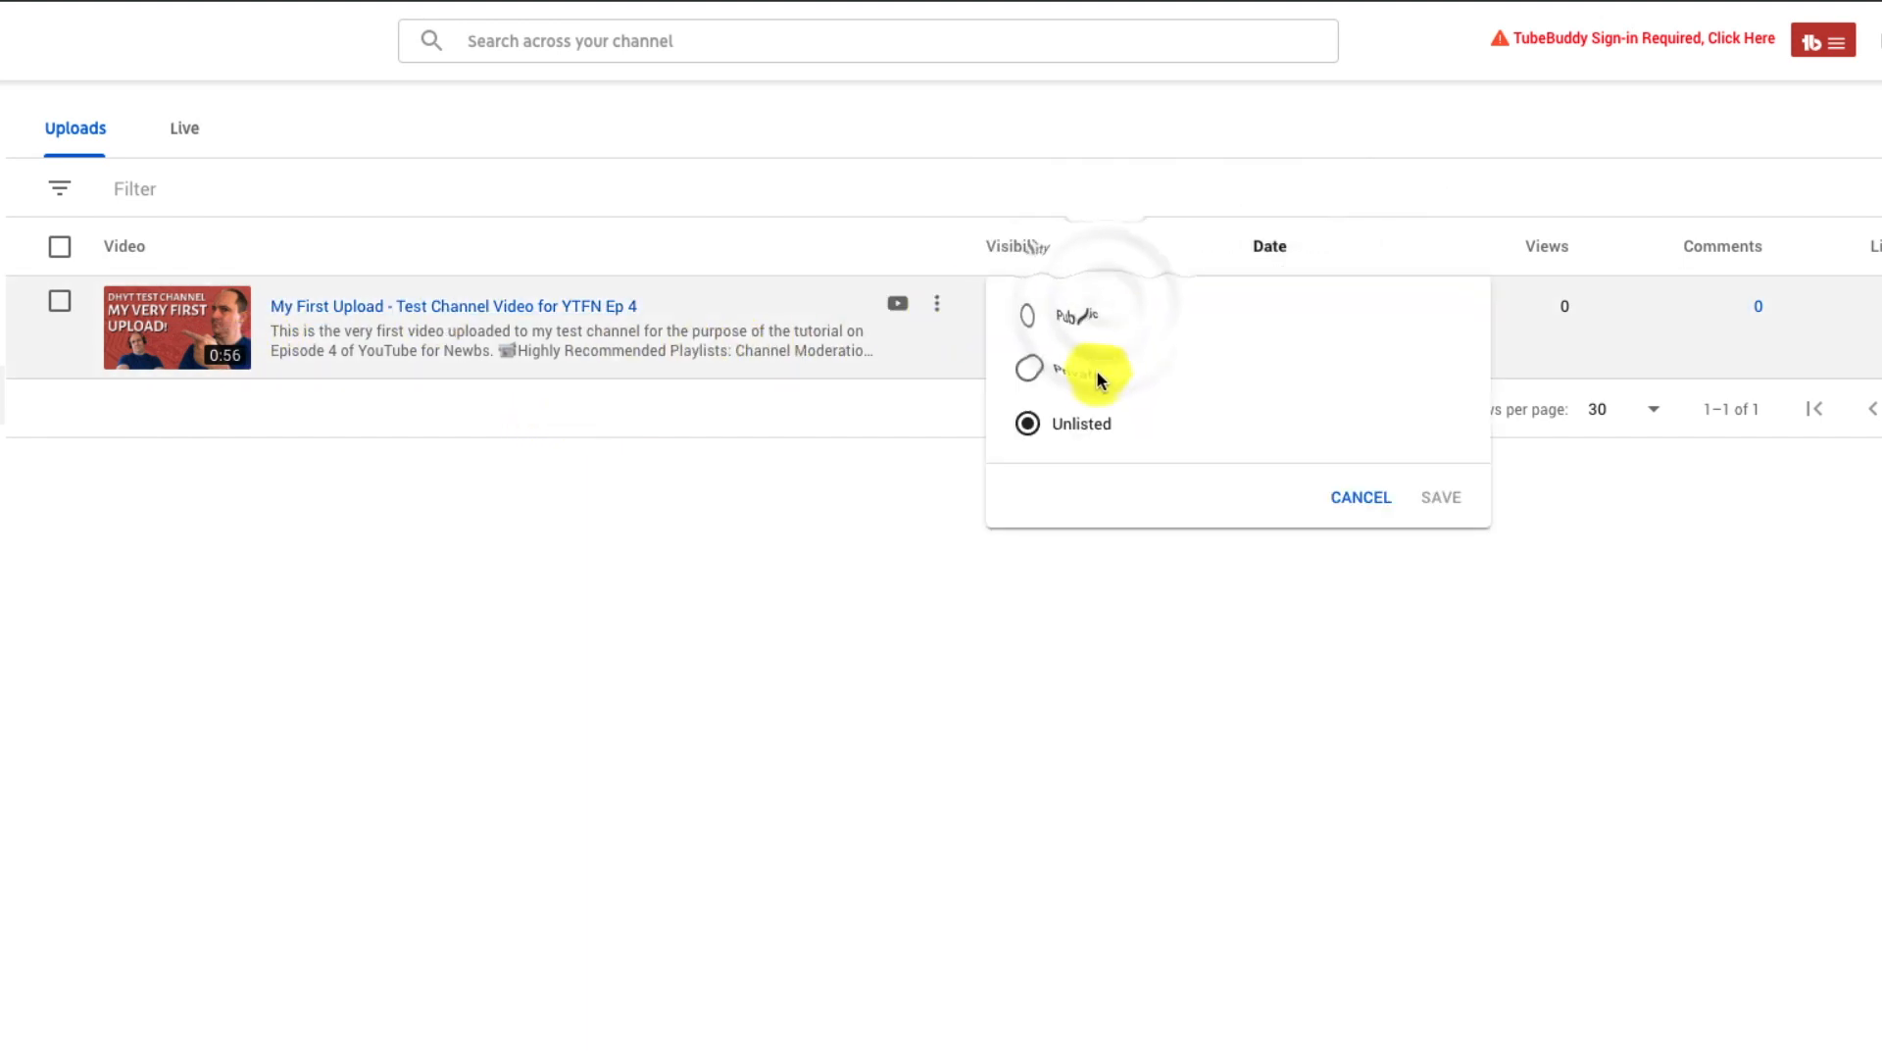
click(1358, 497)
mouse_move(1047, 350)
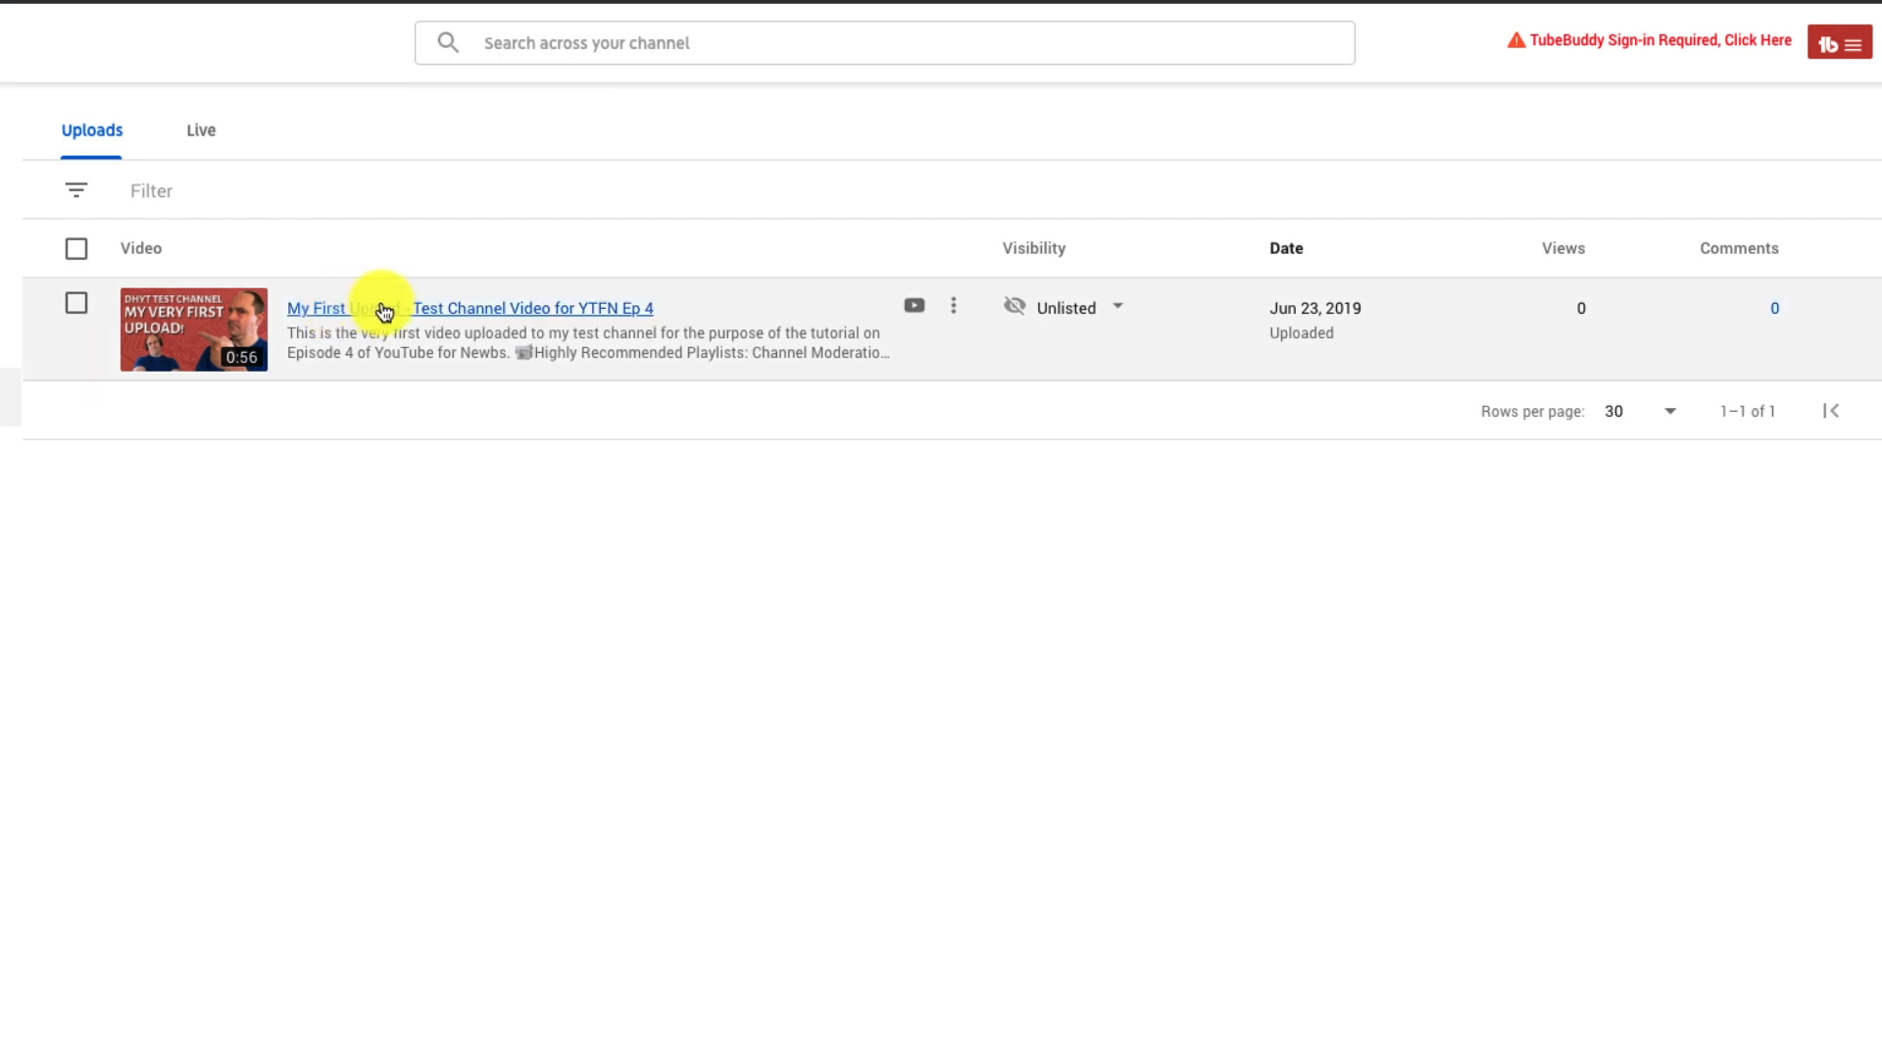
Open the uploaded video's details and review its advanced settings, including category, language, subtitles and comments.
click(472, 312)
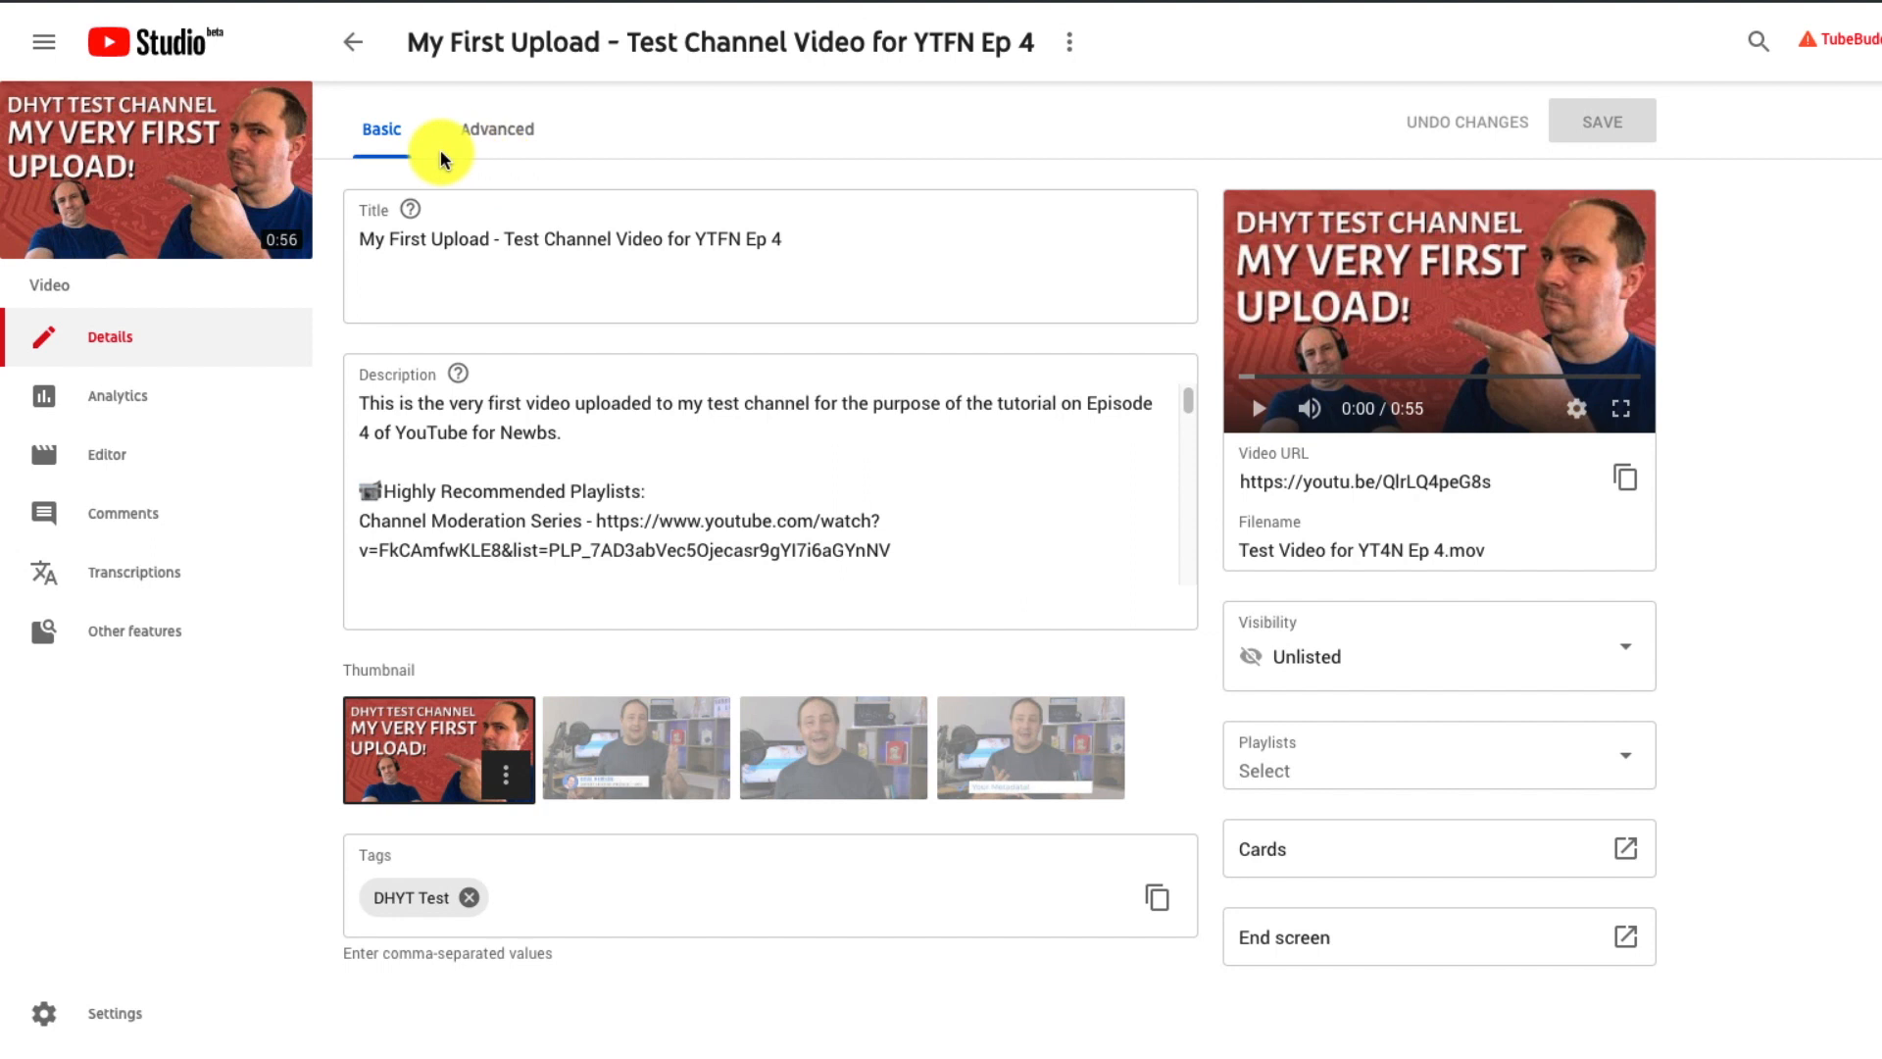
click(486, 143)
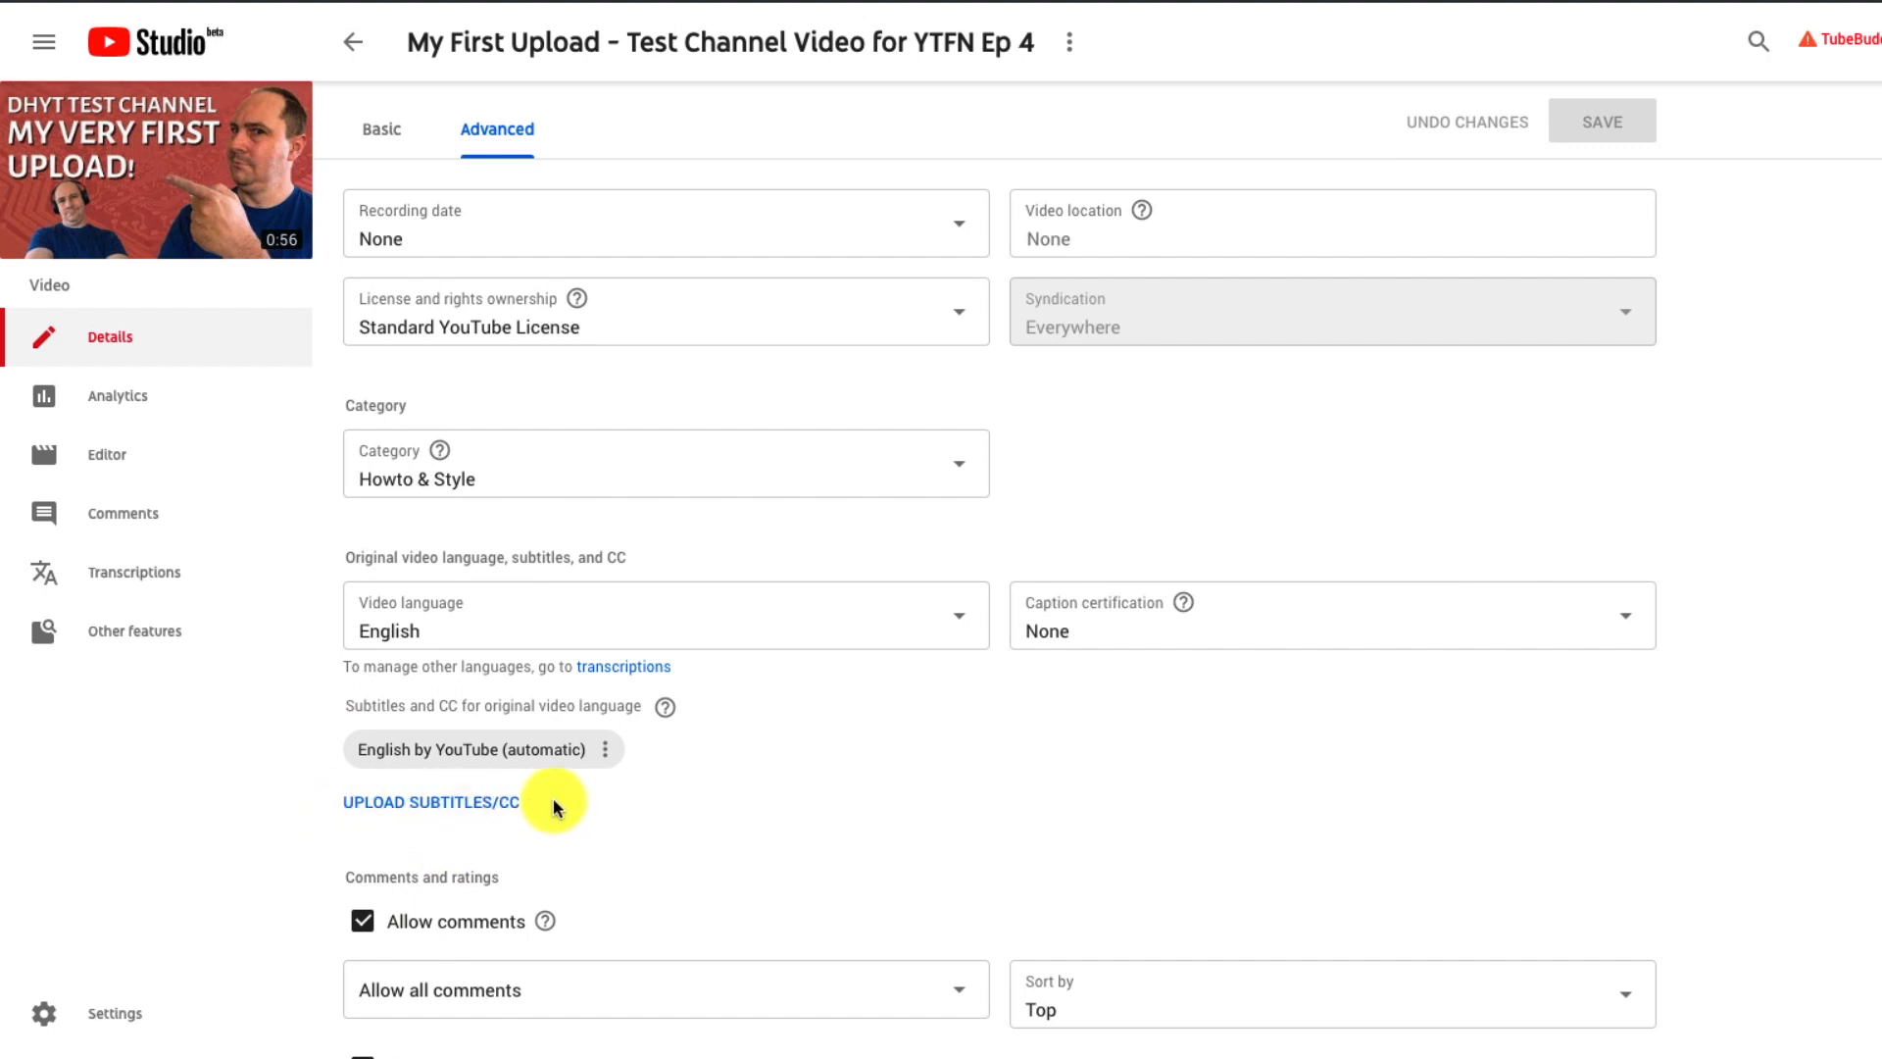
scroll(557, 798, down, 2)
scroll(755, 794, down, 3)
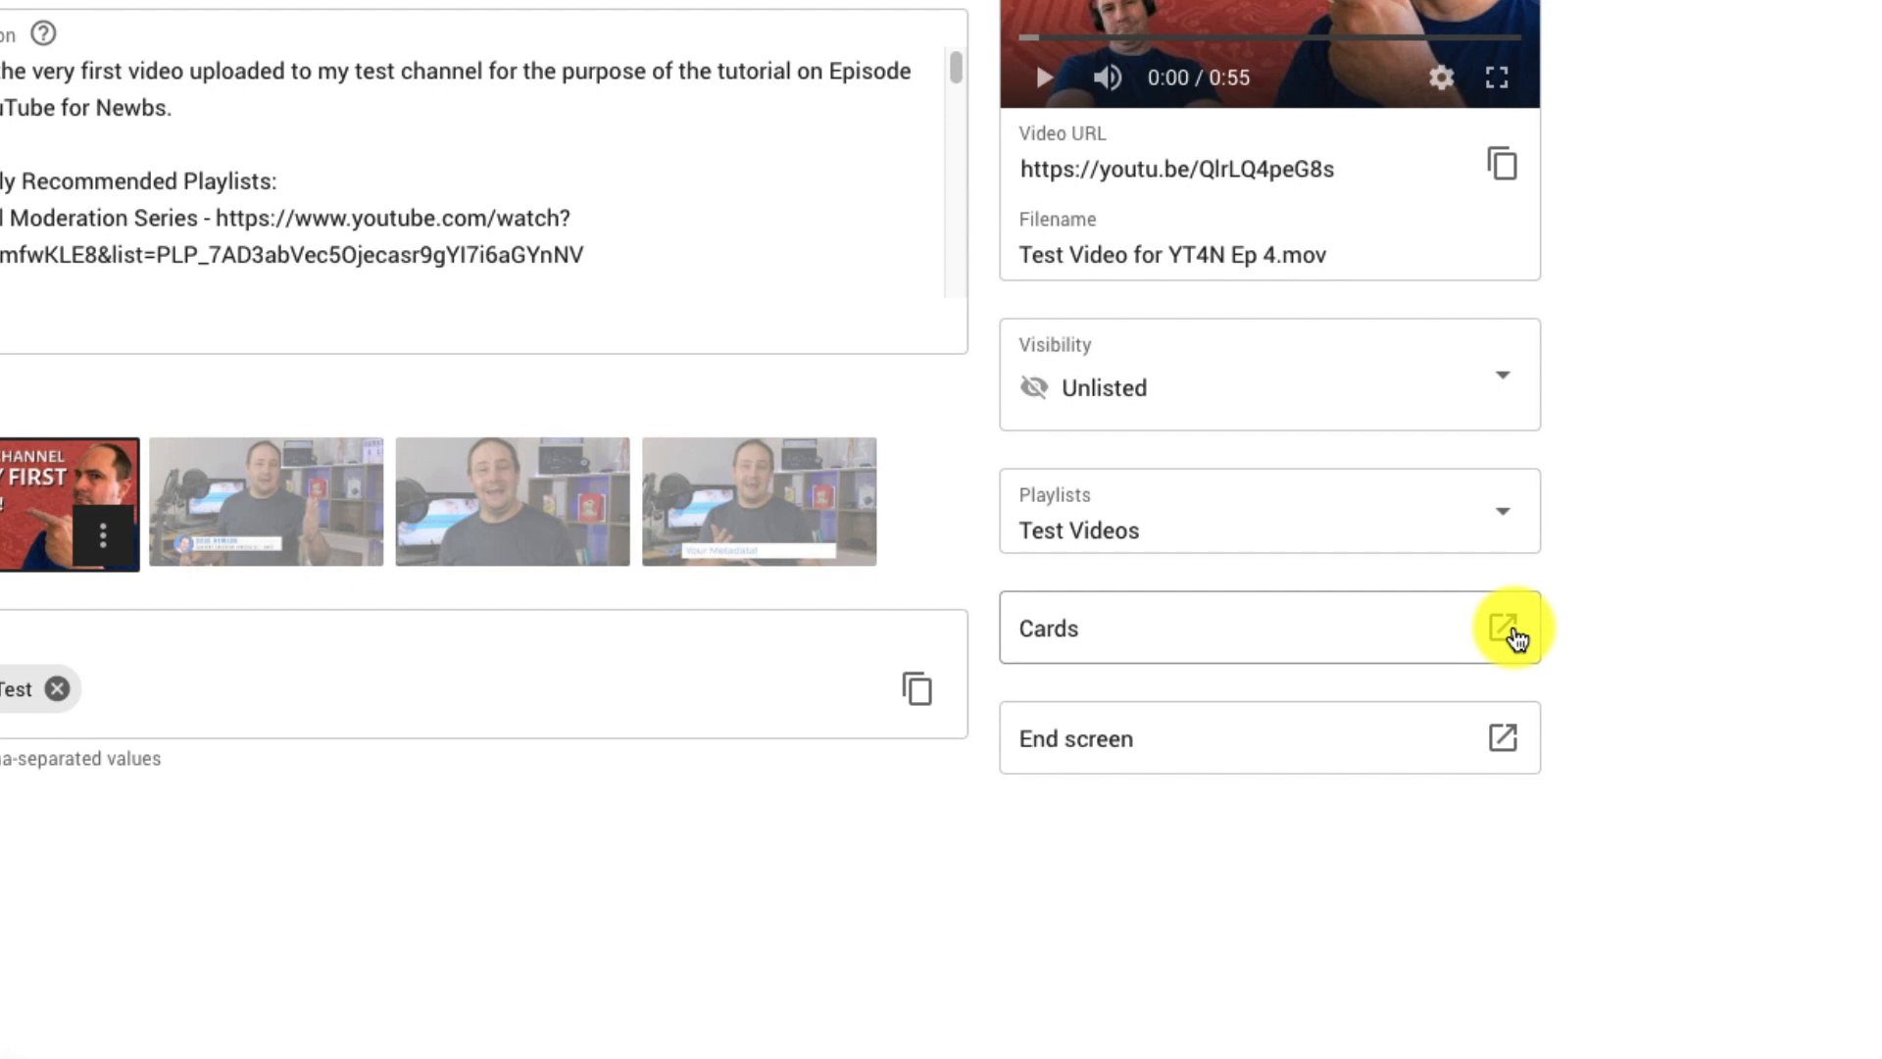
Open the video's card editor, pause playback at 0:16 and look through the available card types.
click(1514, 632)
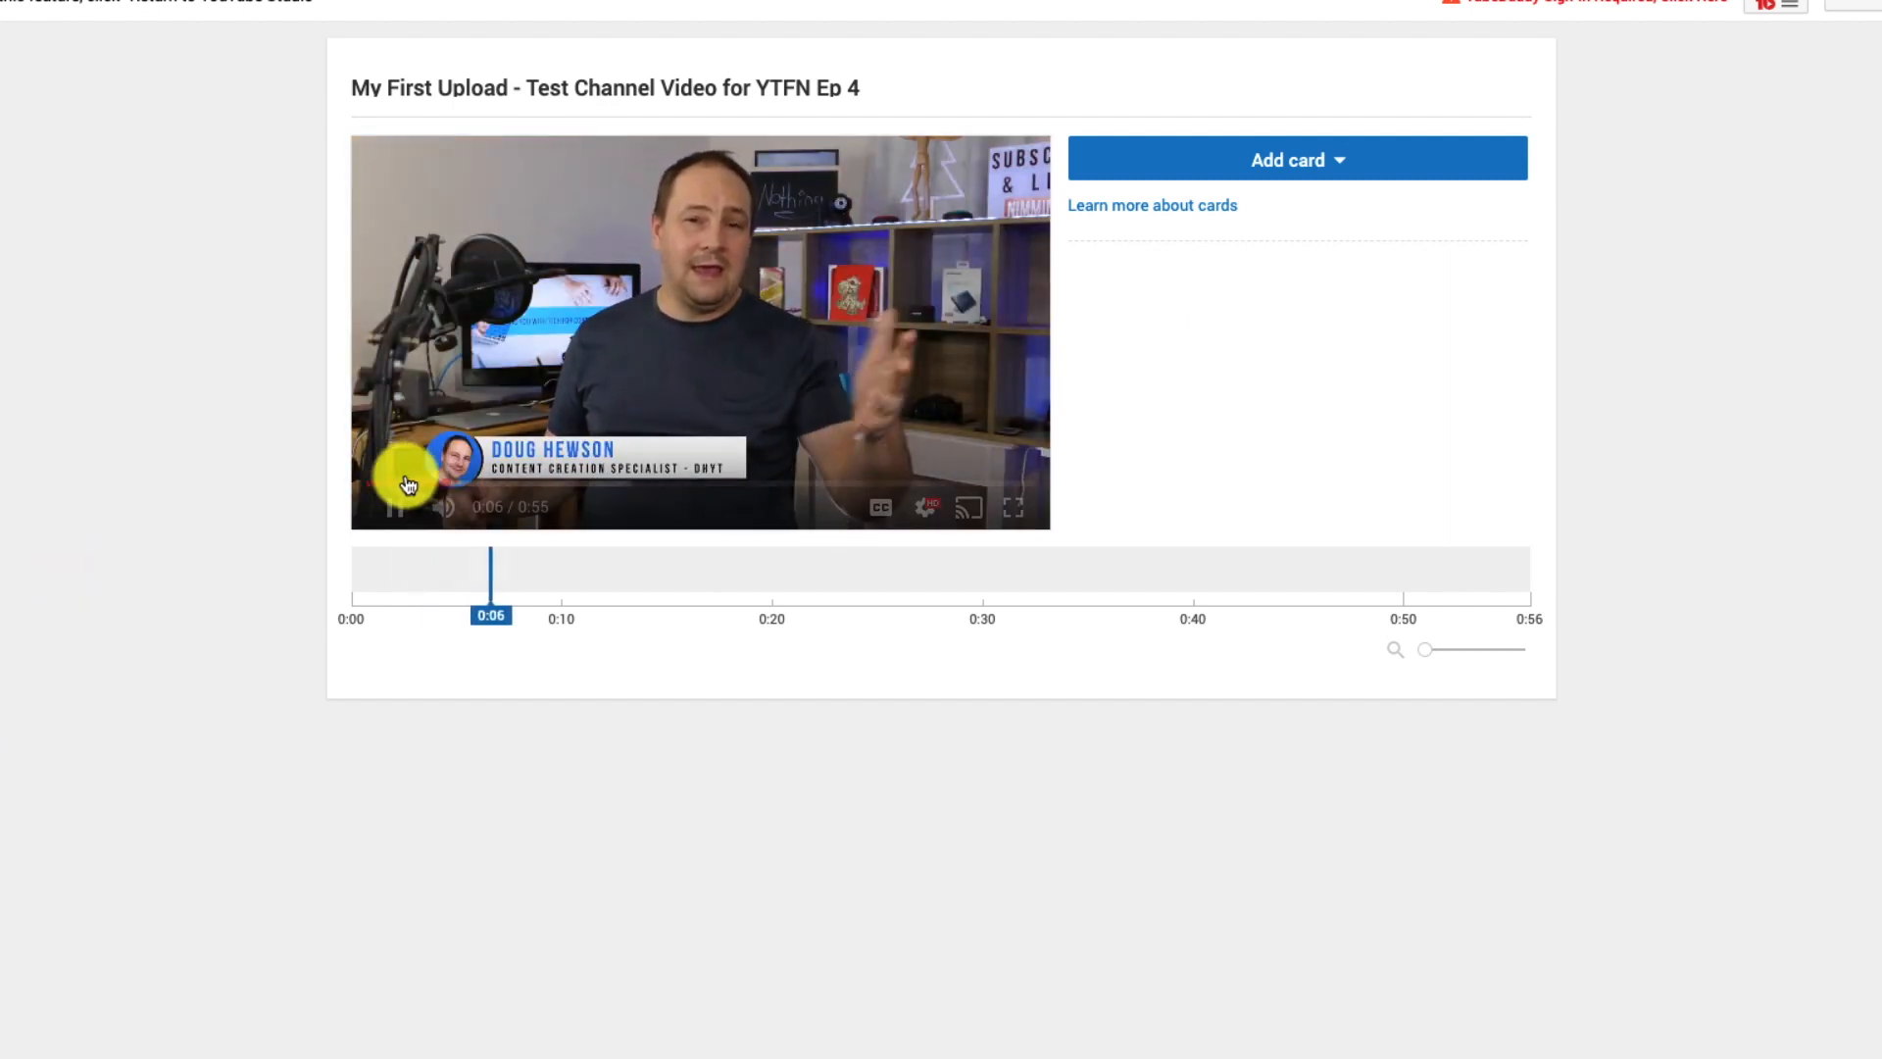
drag(496, 508, 403, 504)
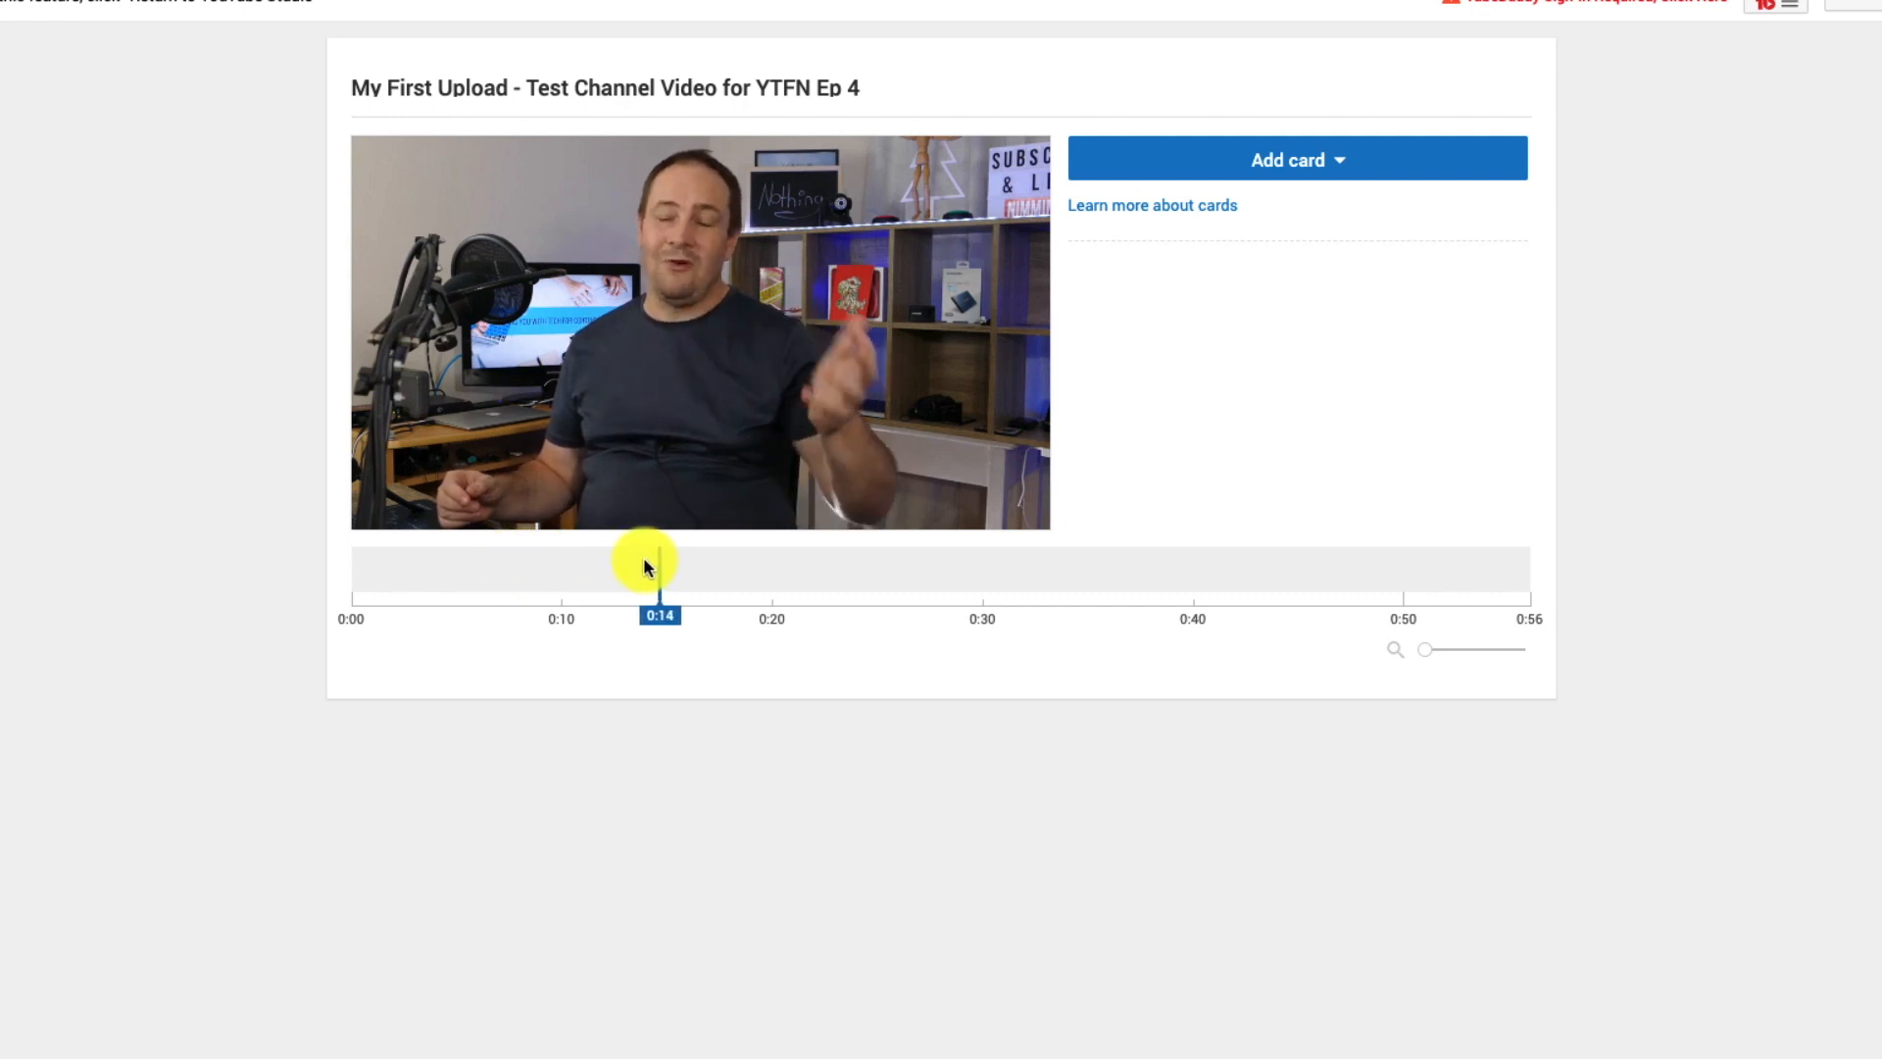
click(409, 509)
click(1337, 158)
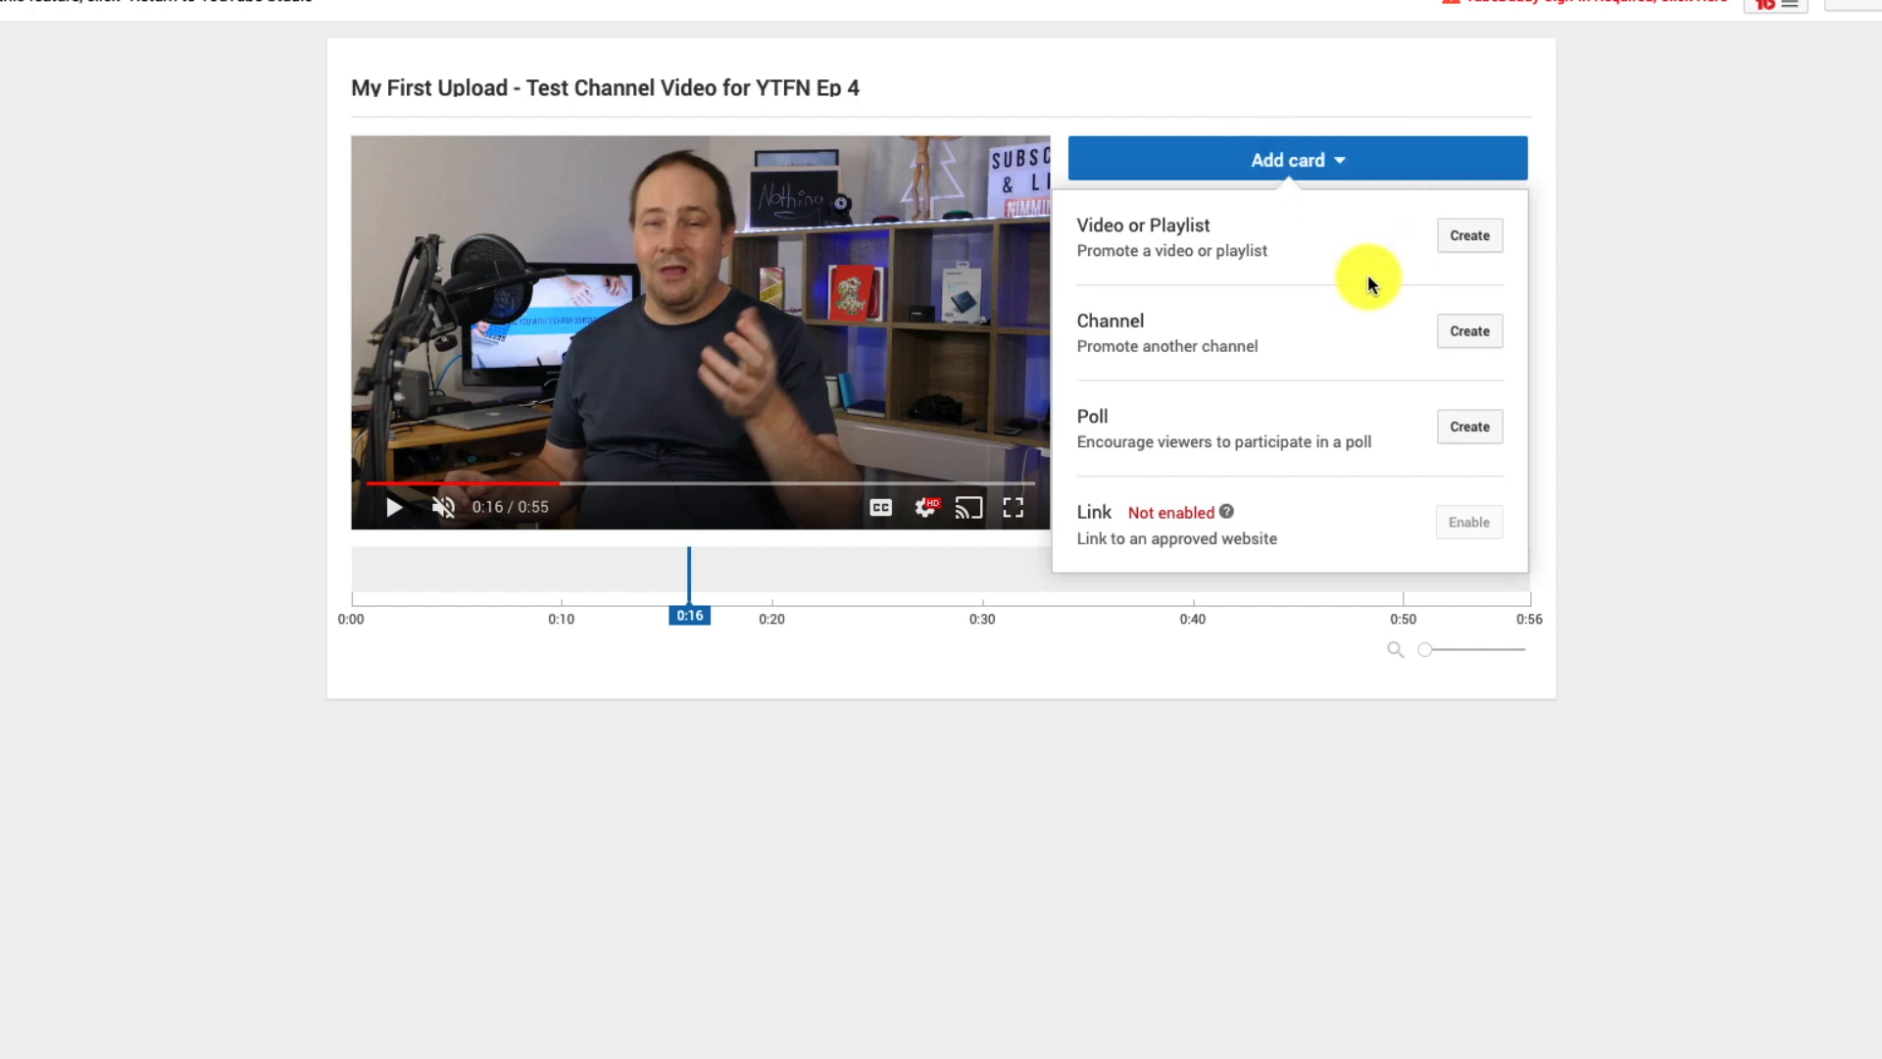
click(1473, 240)
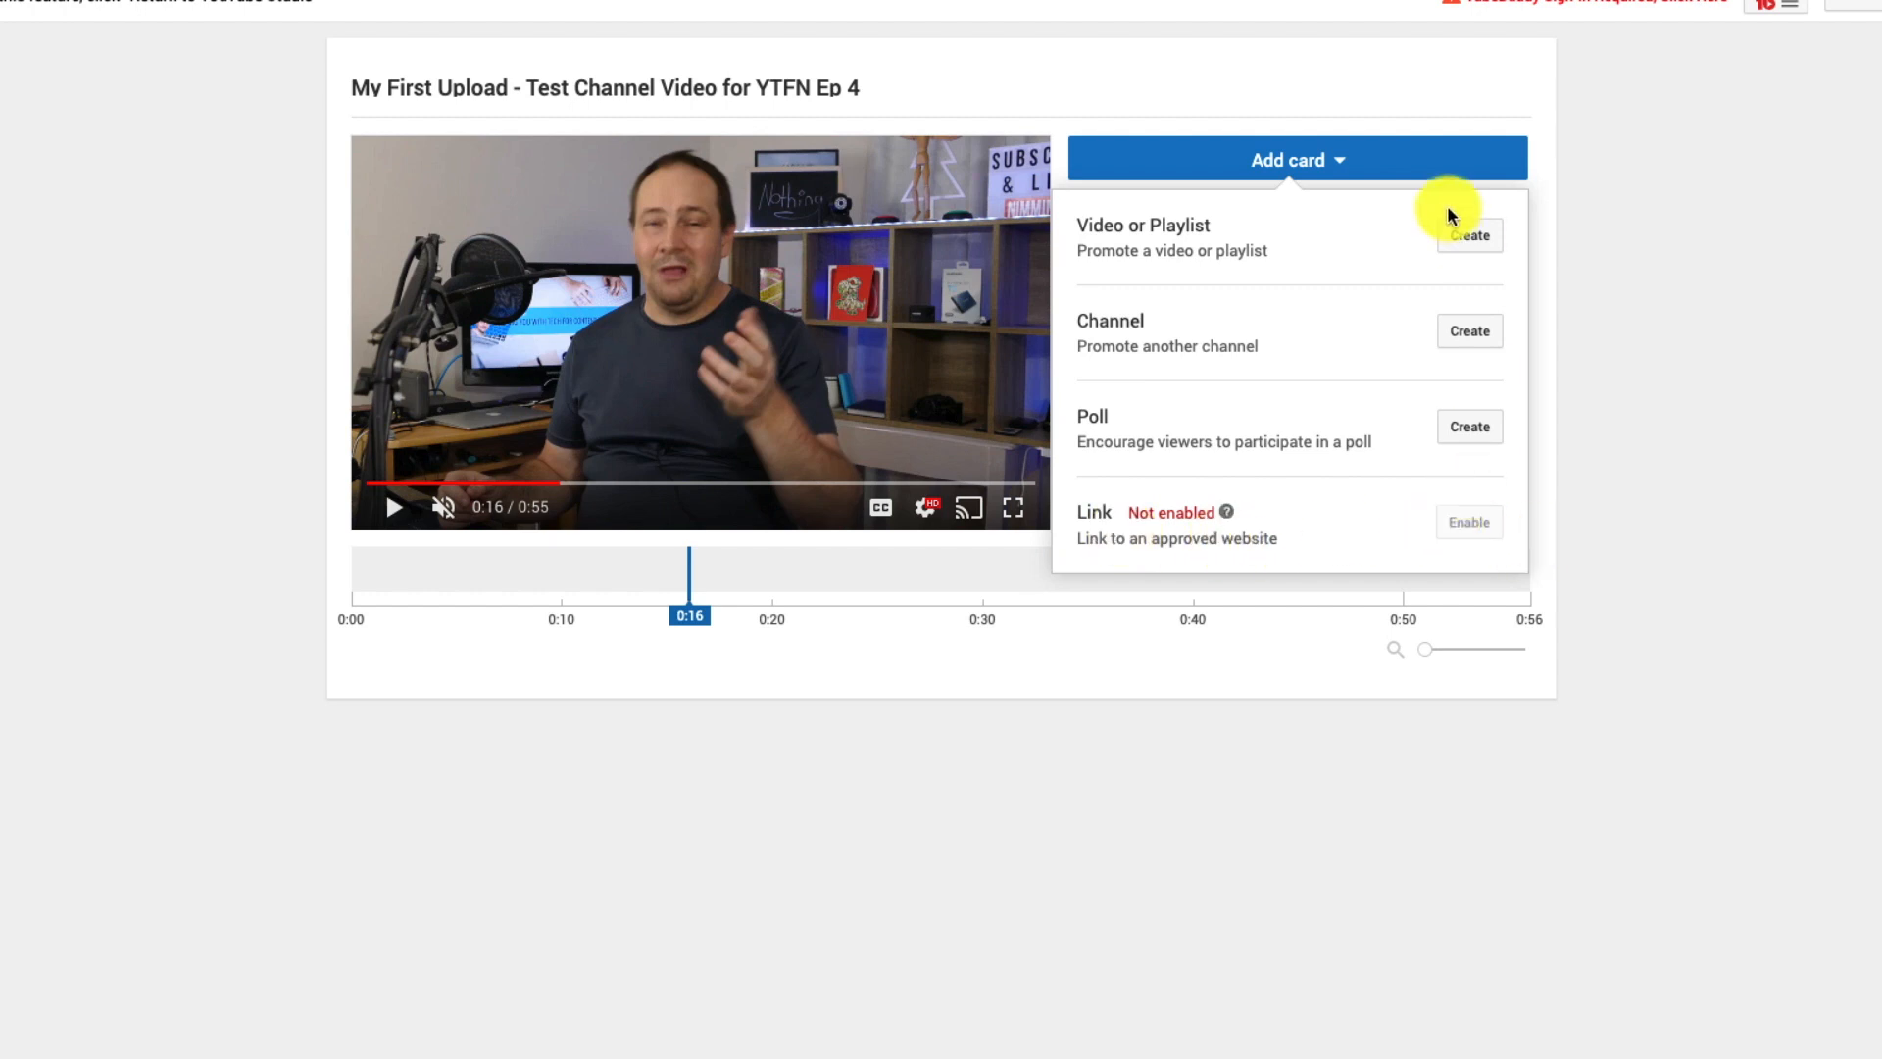
click(1321, 167)
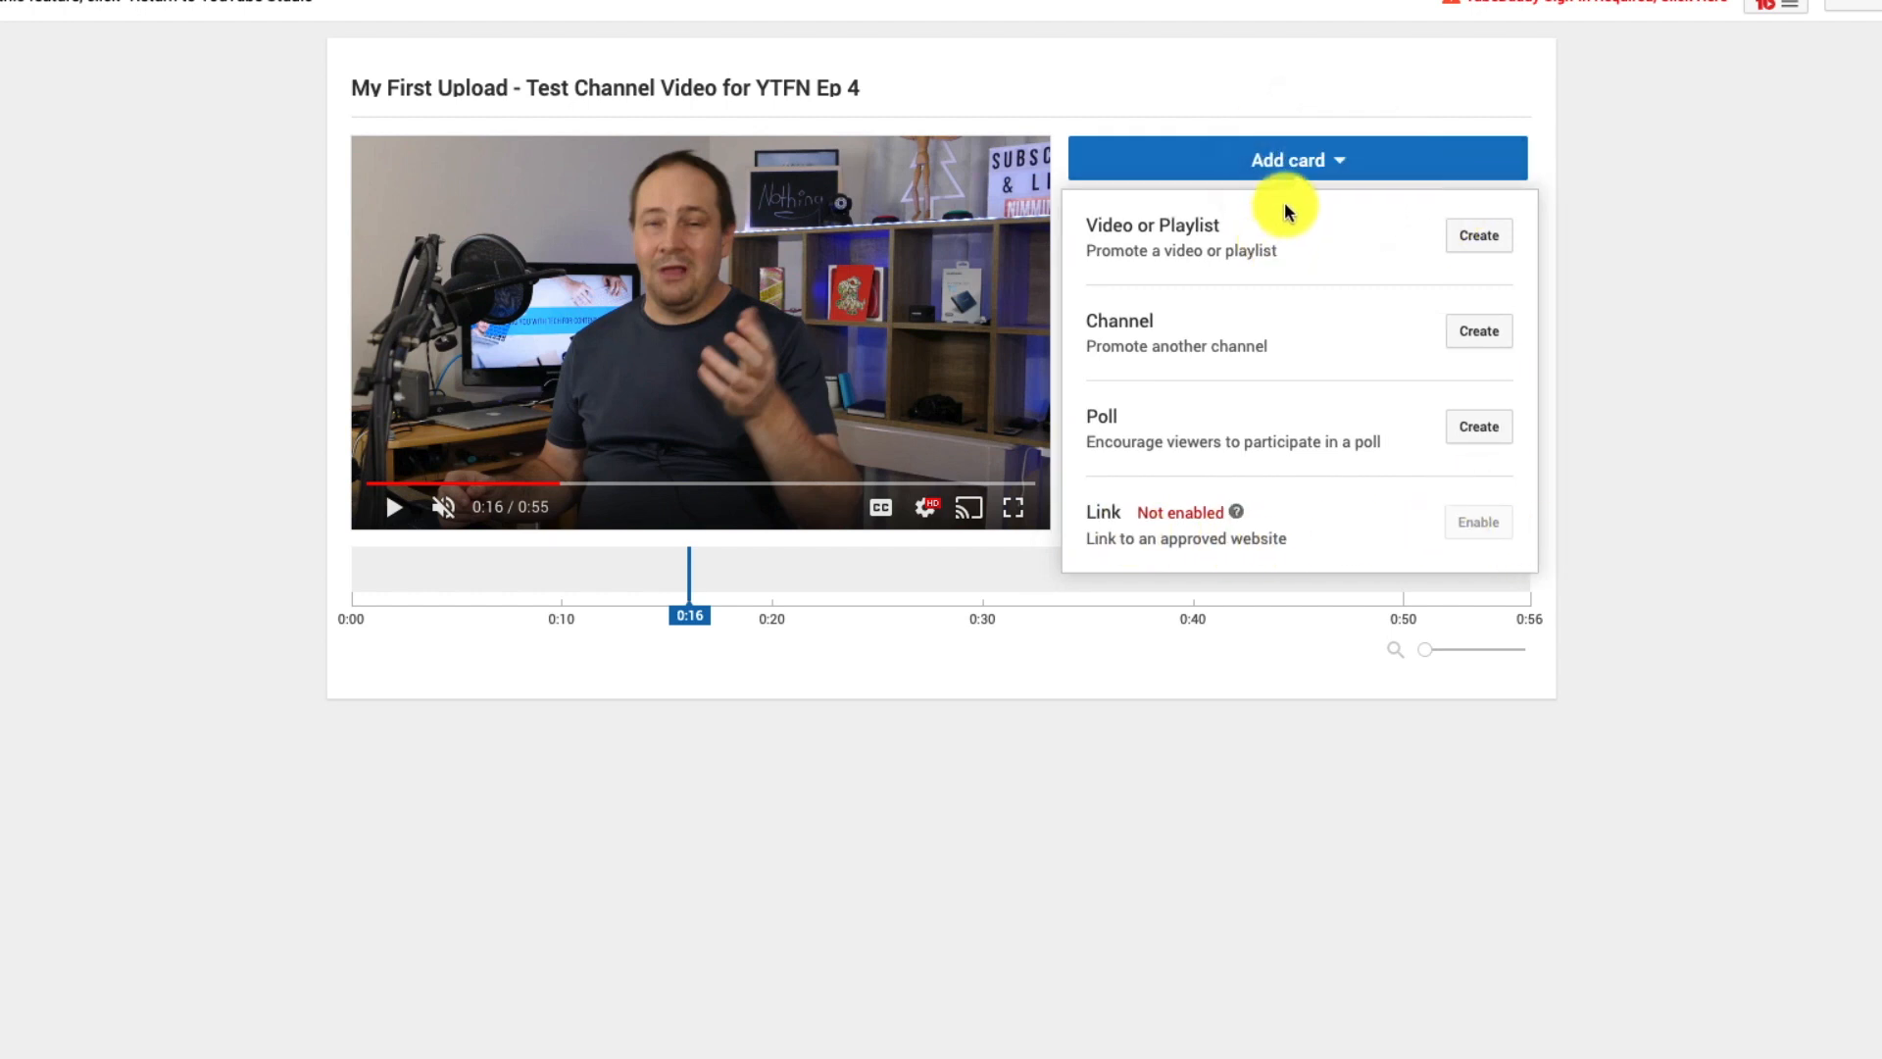
click(1302, 155)
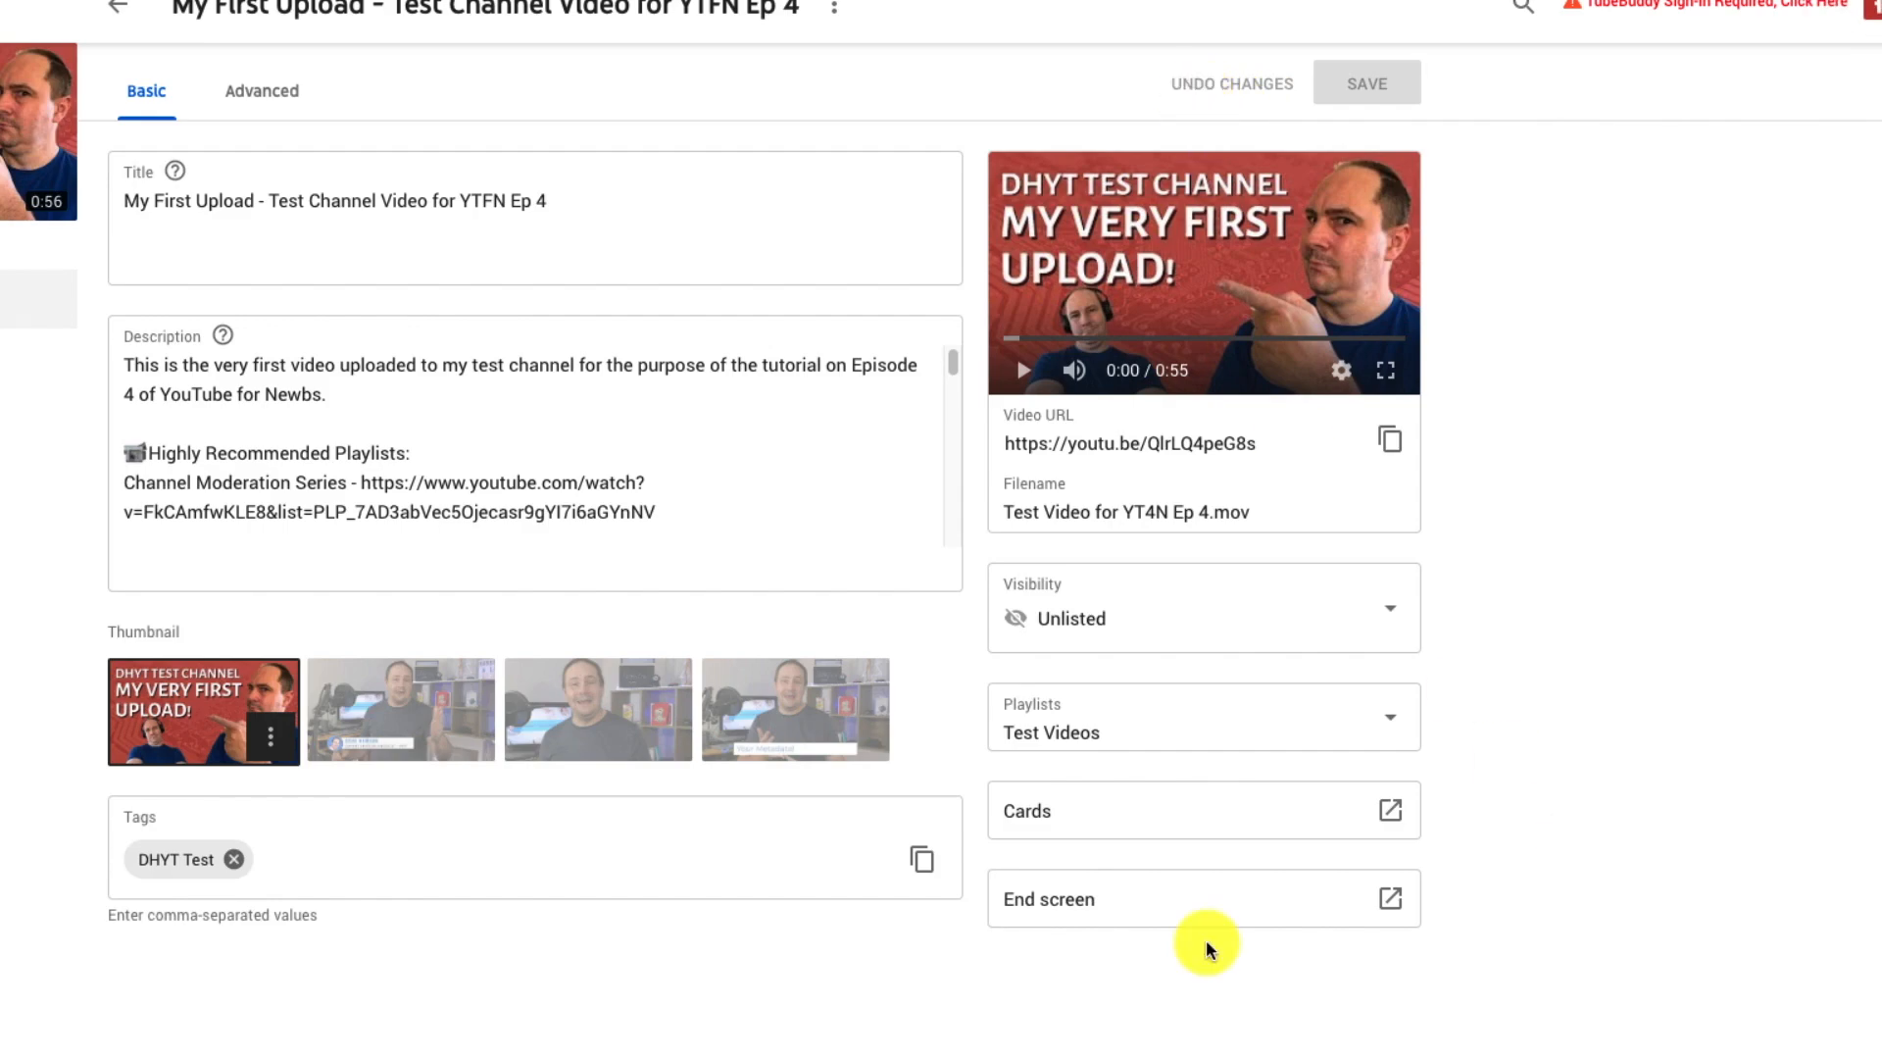
Open the video's end screen editor, look through the element types, and return to the channel.
click(1383, 901)
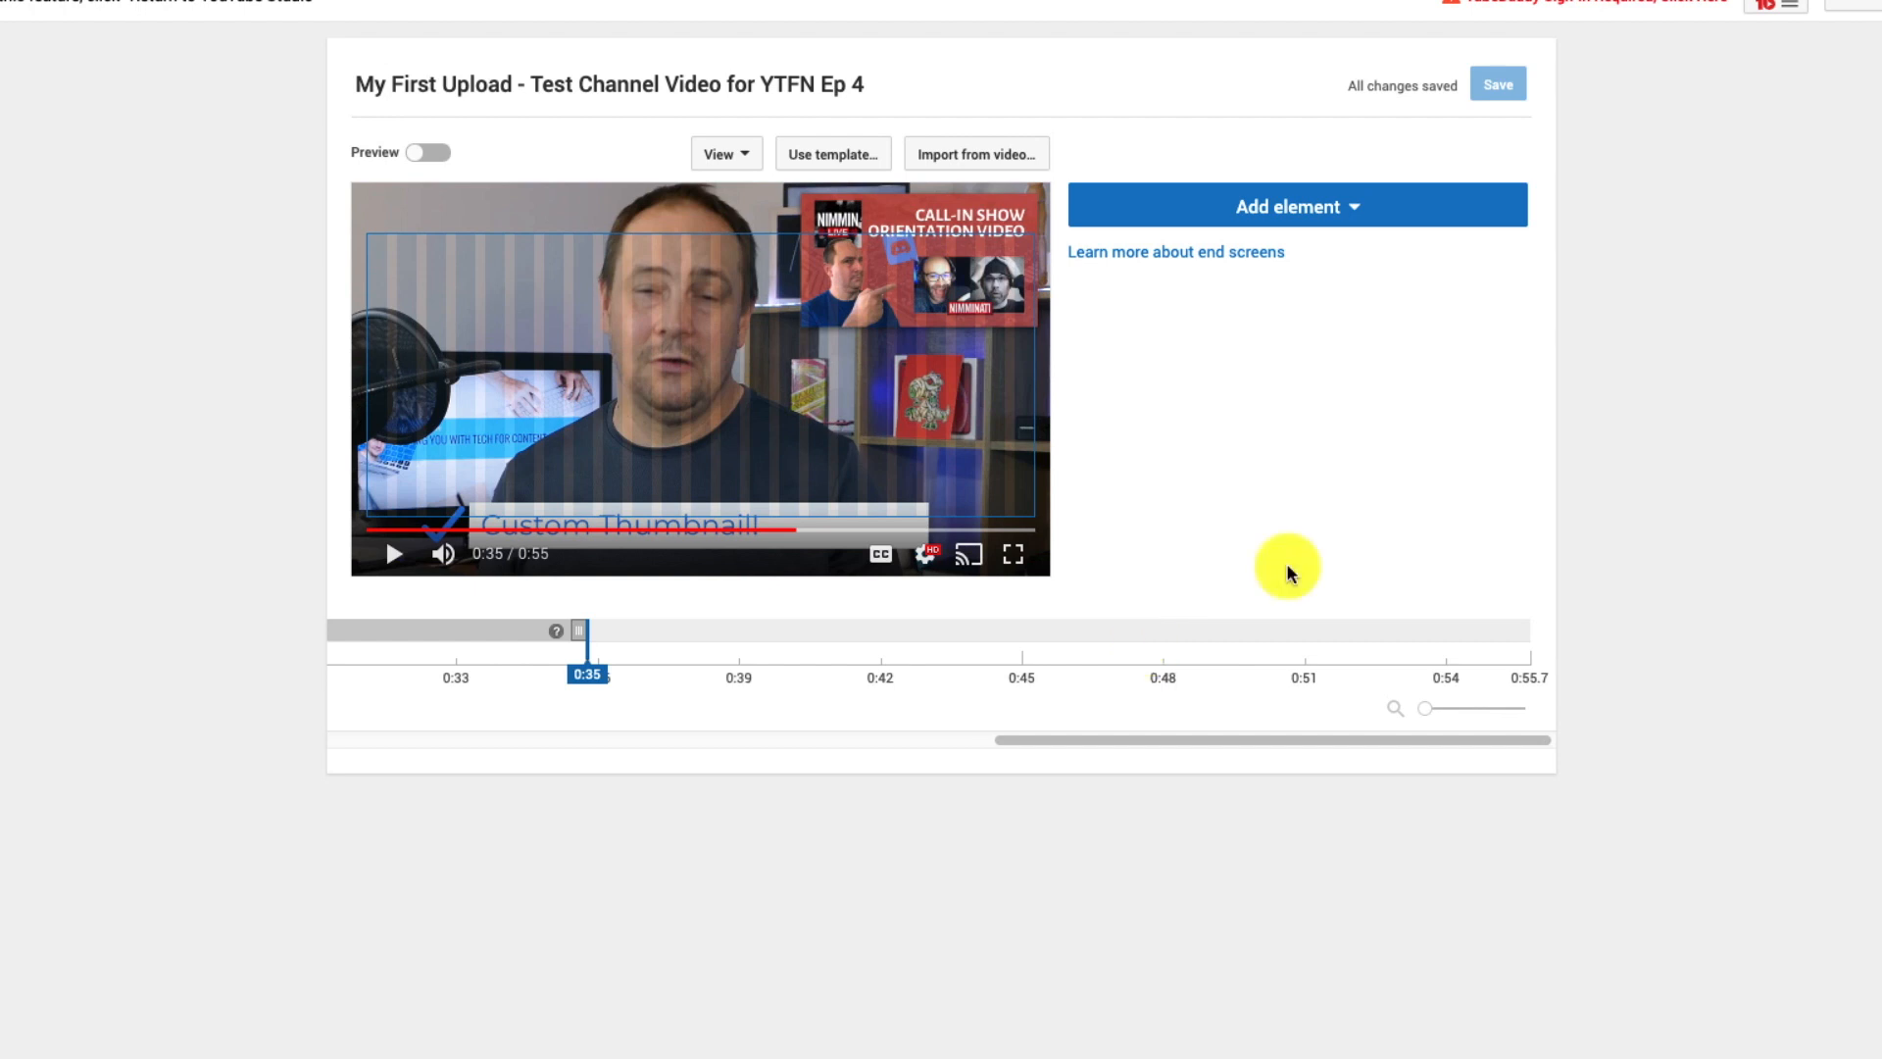
click(1361, 221)
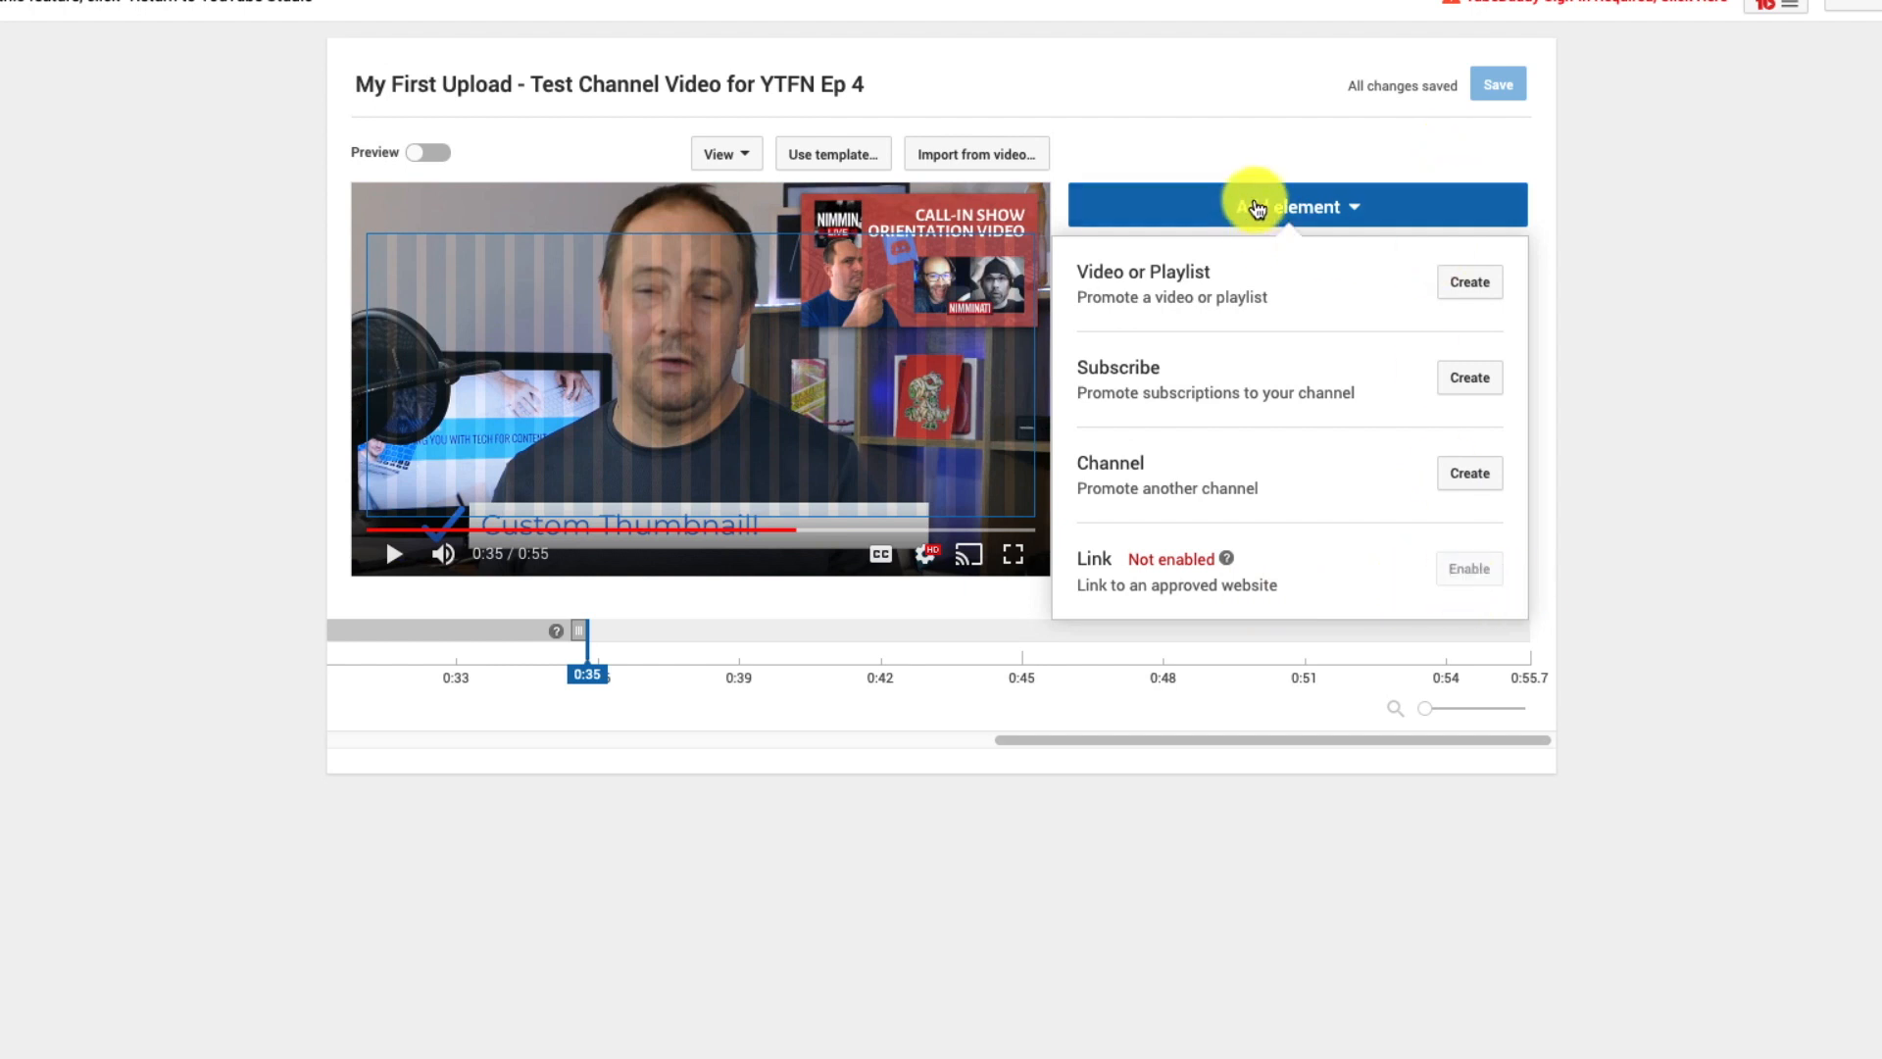
click(1255, 208)
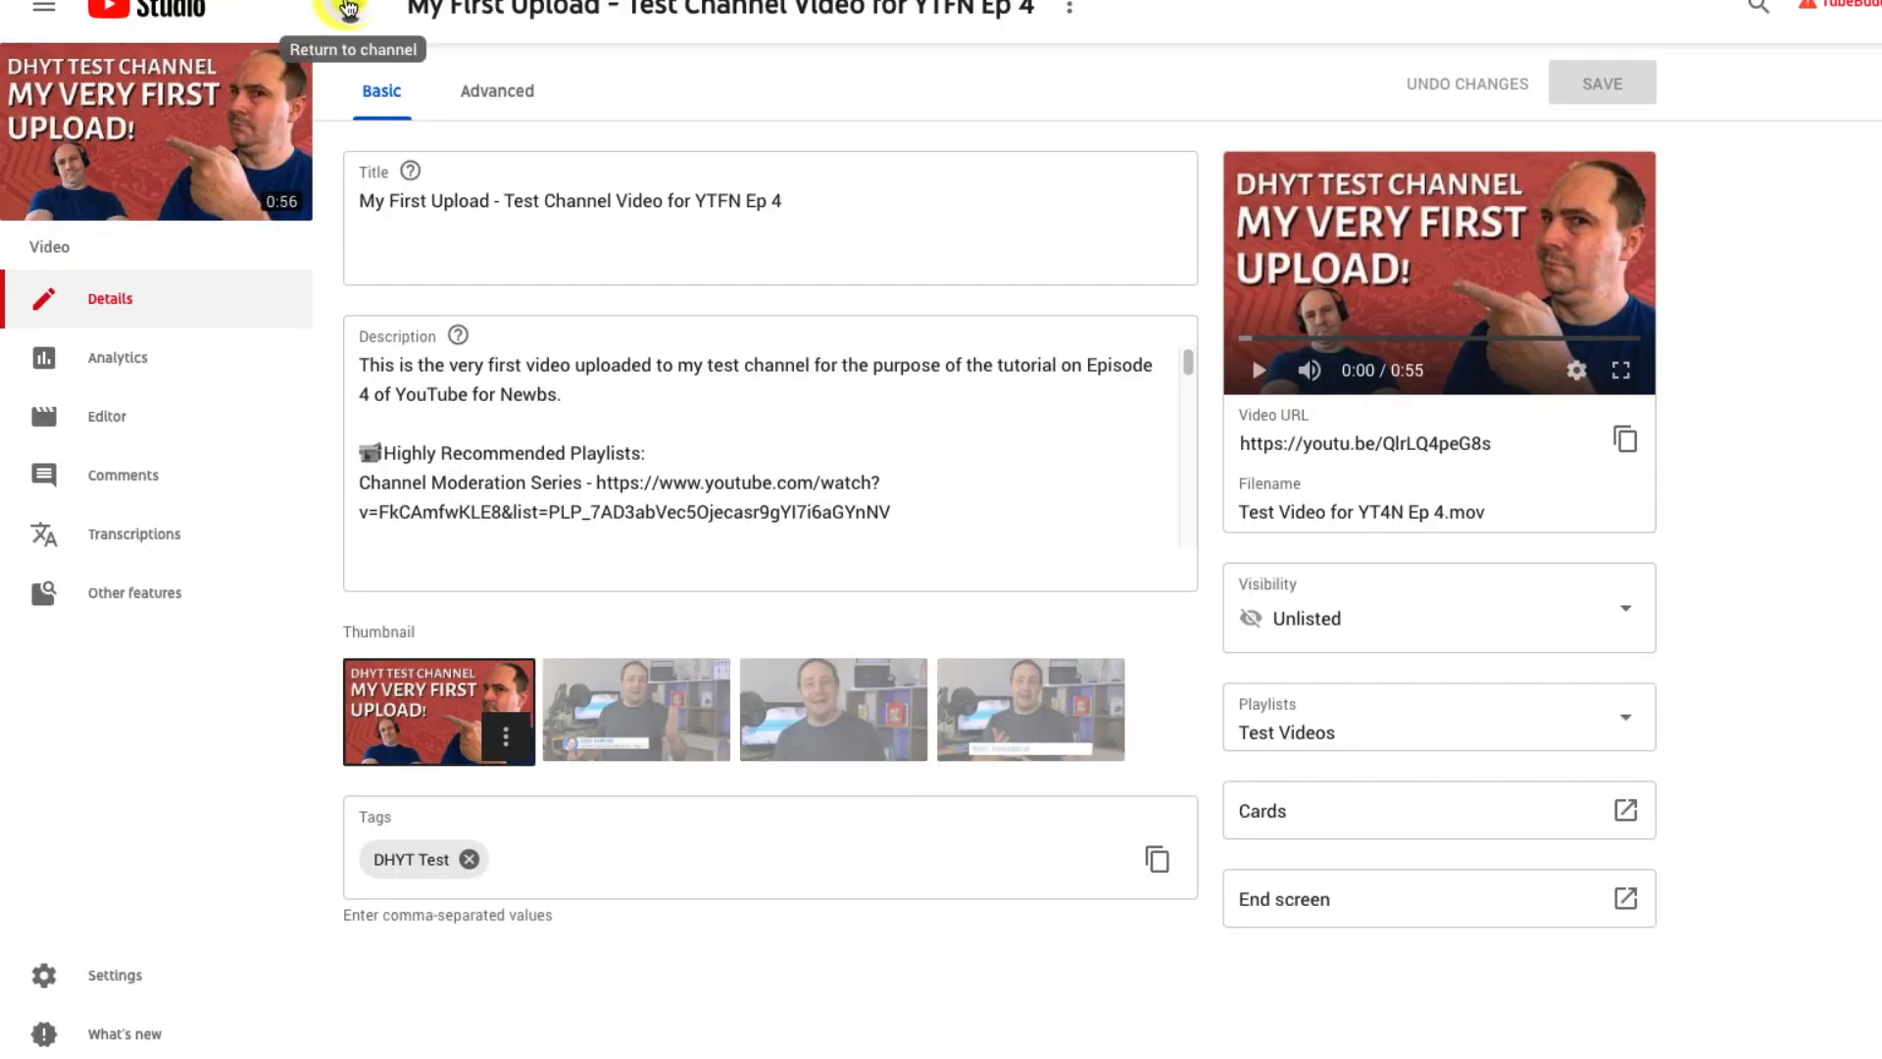
click(282, 109)
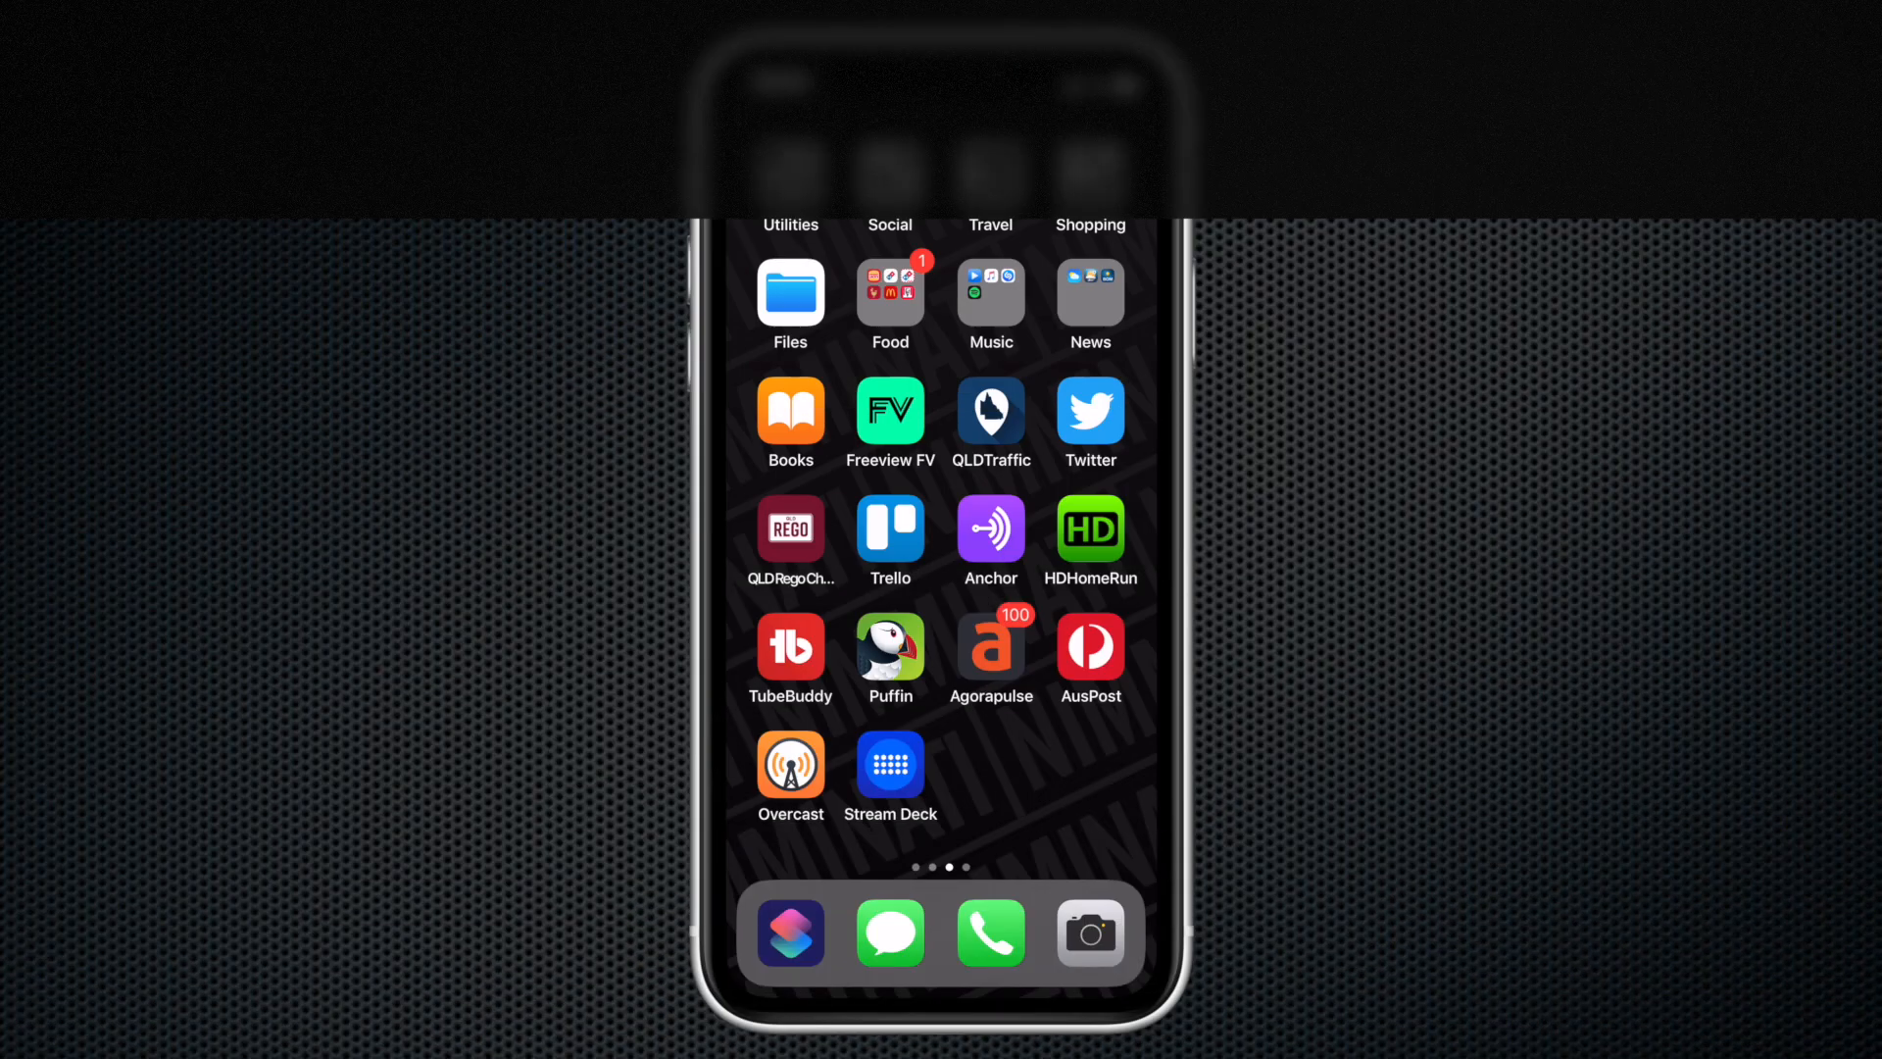
Switch to the YouTube app in the phone's Social folder and browse the home feed.
click(890, 175)
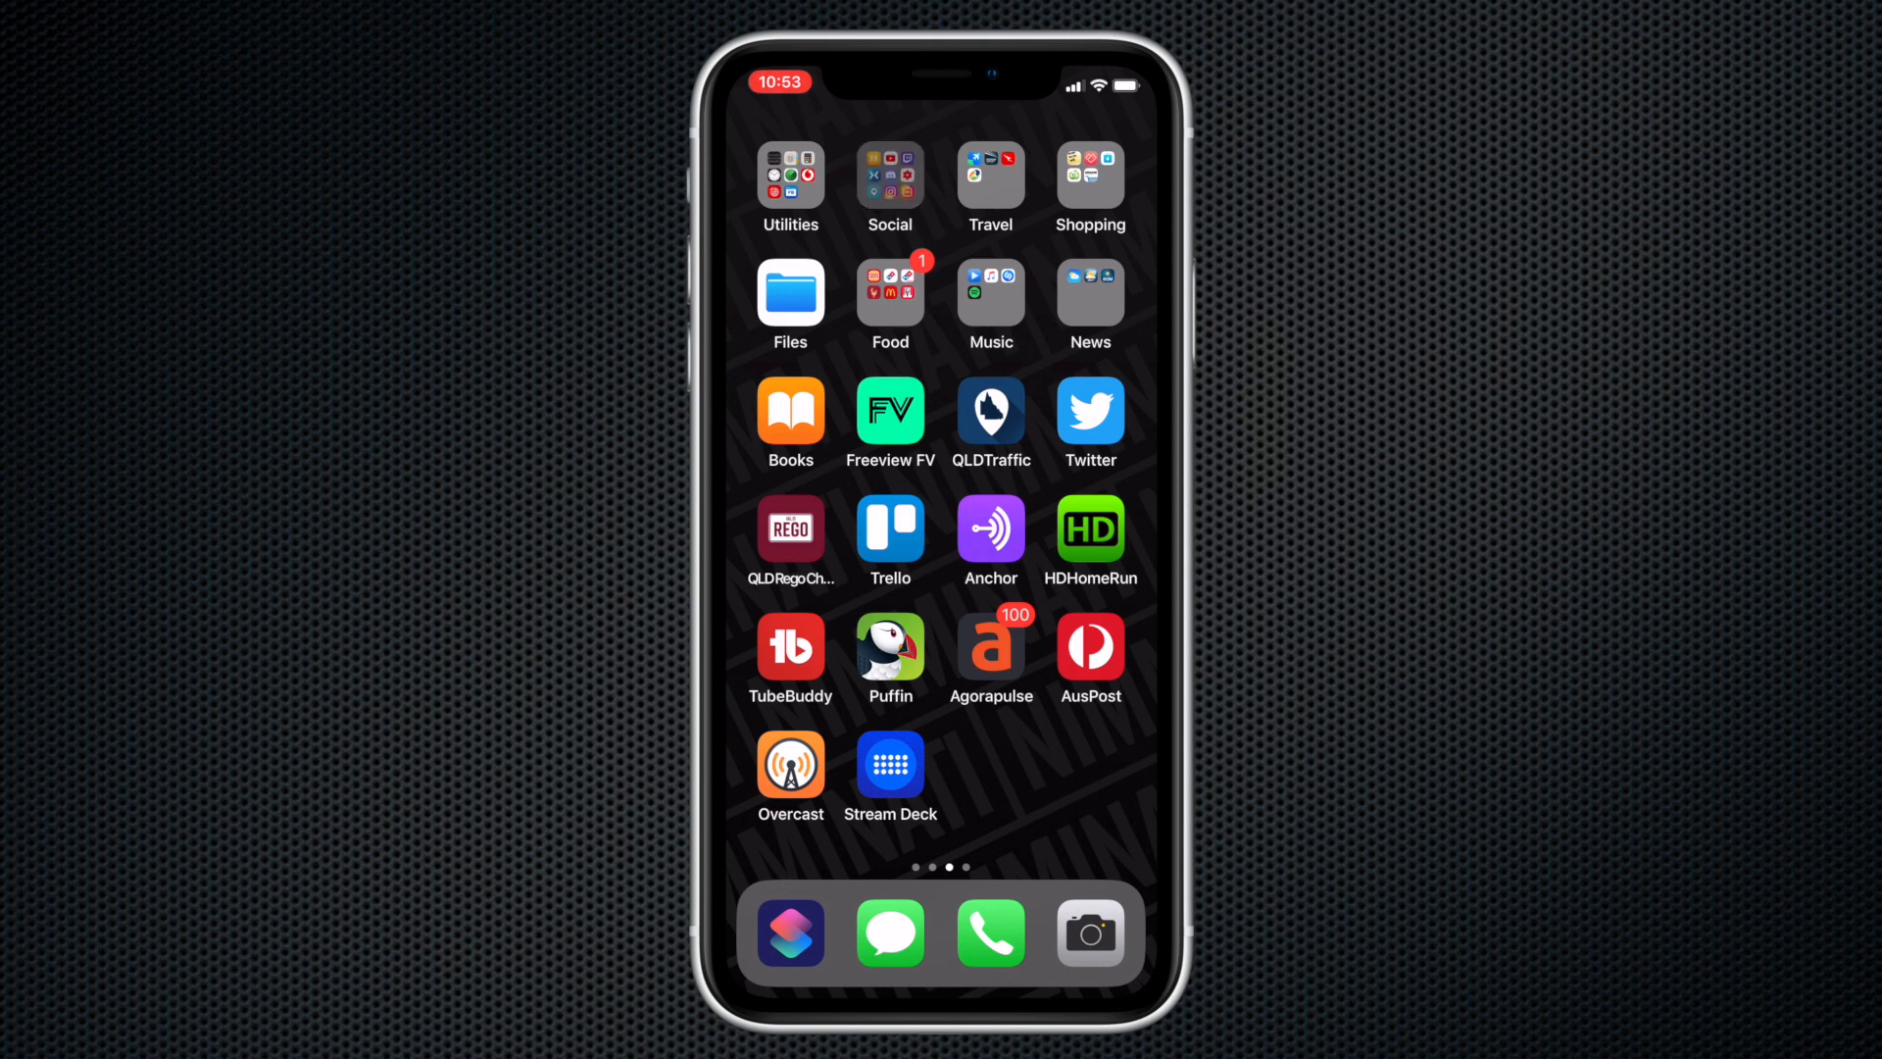
click(941, 422)
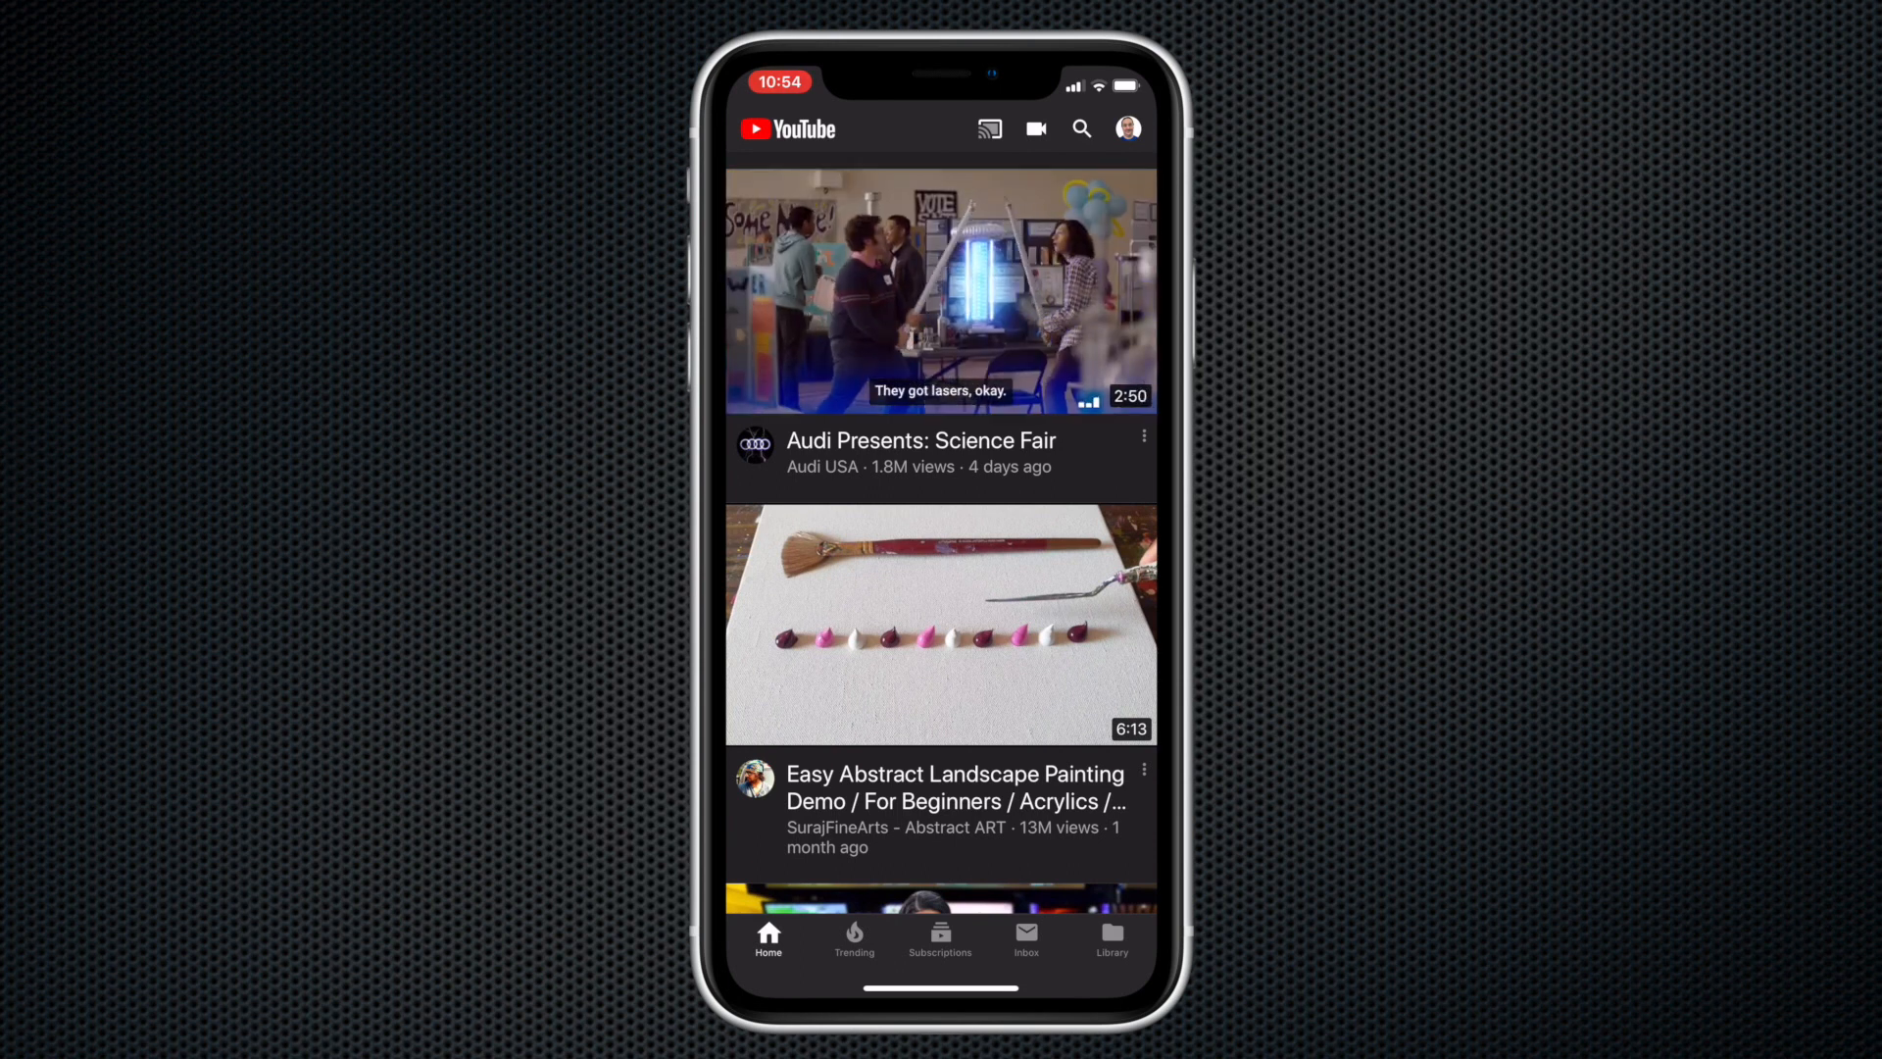
scroll(941, 495, down, 5)
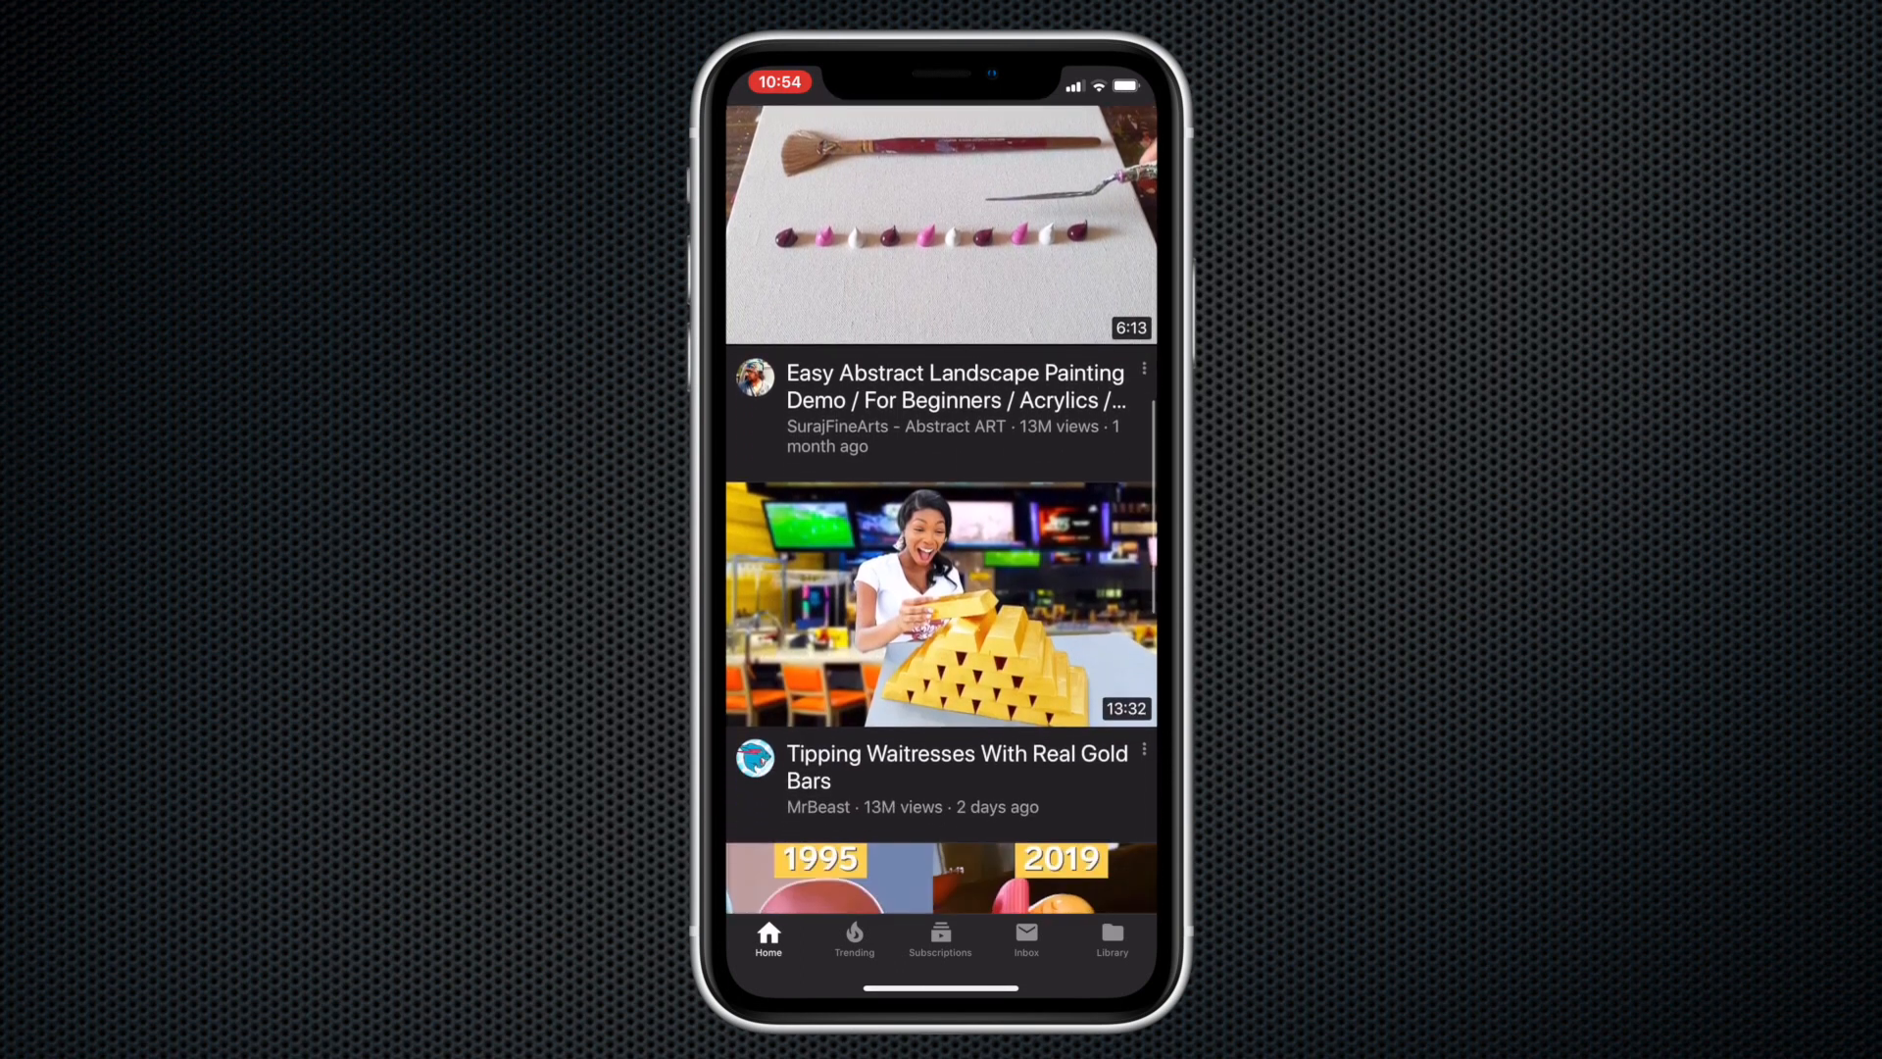
scroll(941, 510, up, 4)
scroll(941, 510, down, 4)
scroll(942, 510, up, 5)
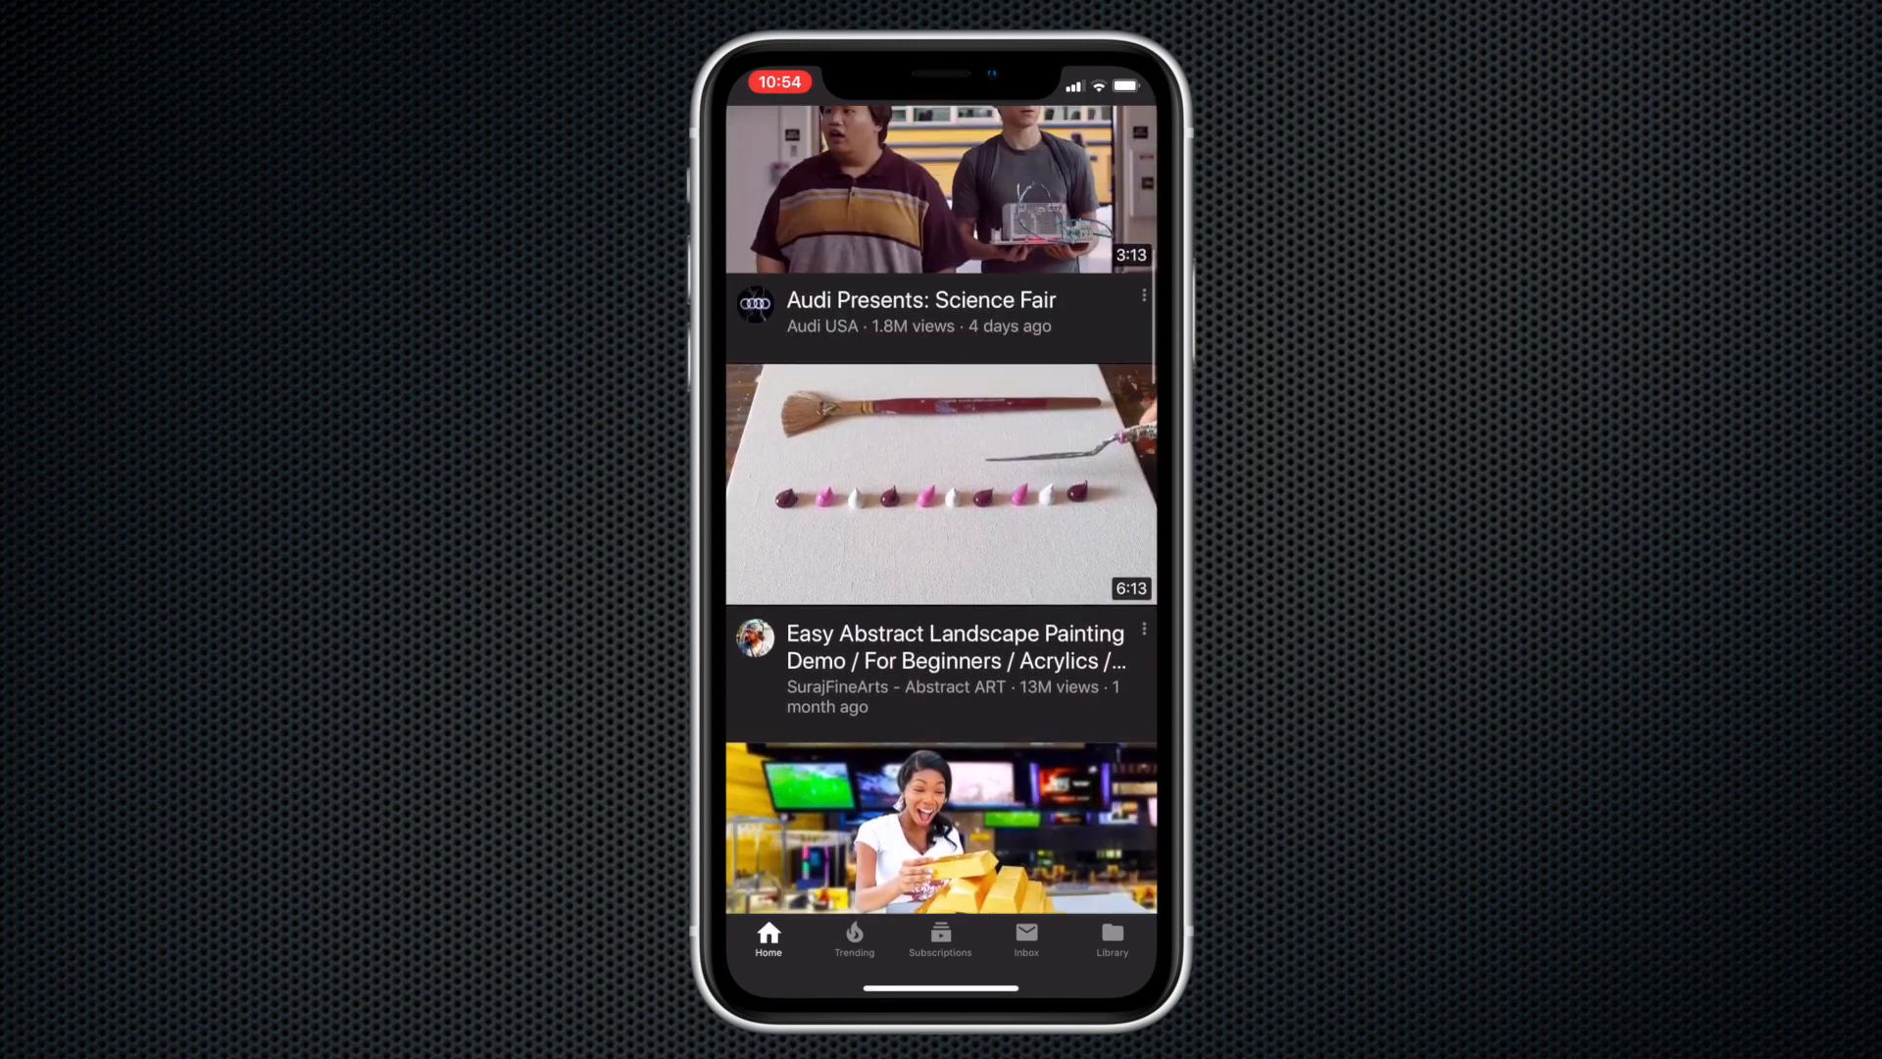
scroll(942, 509, down, 3)
scroll(941, 509, up, 2)
scroll(941, 510, up, 6)
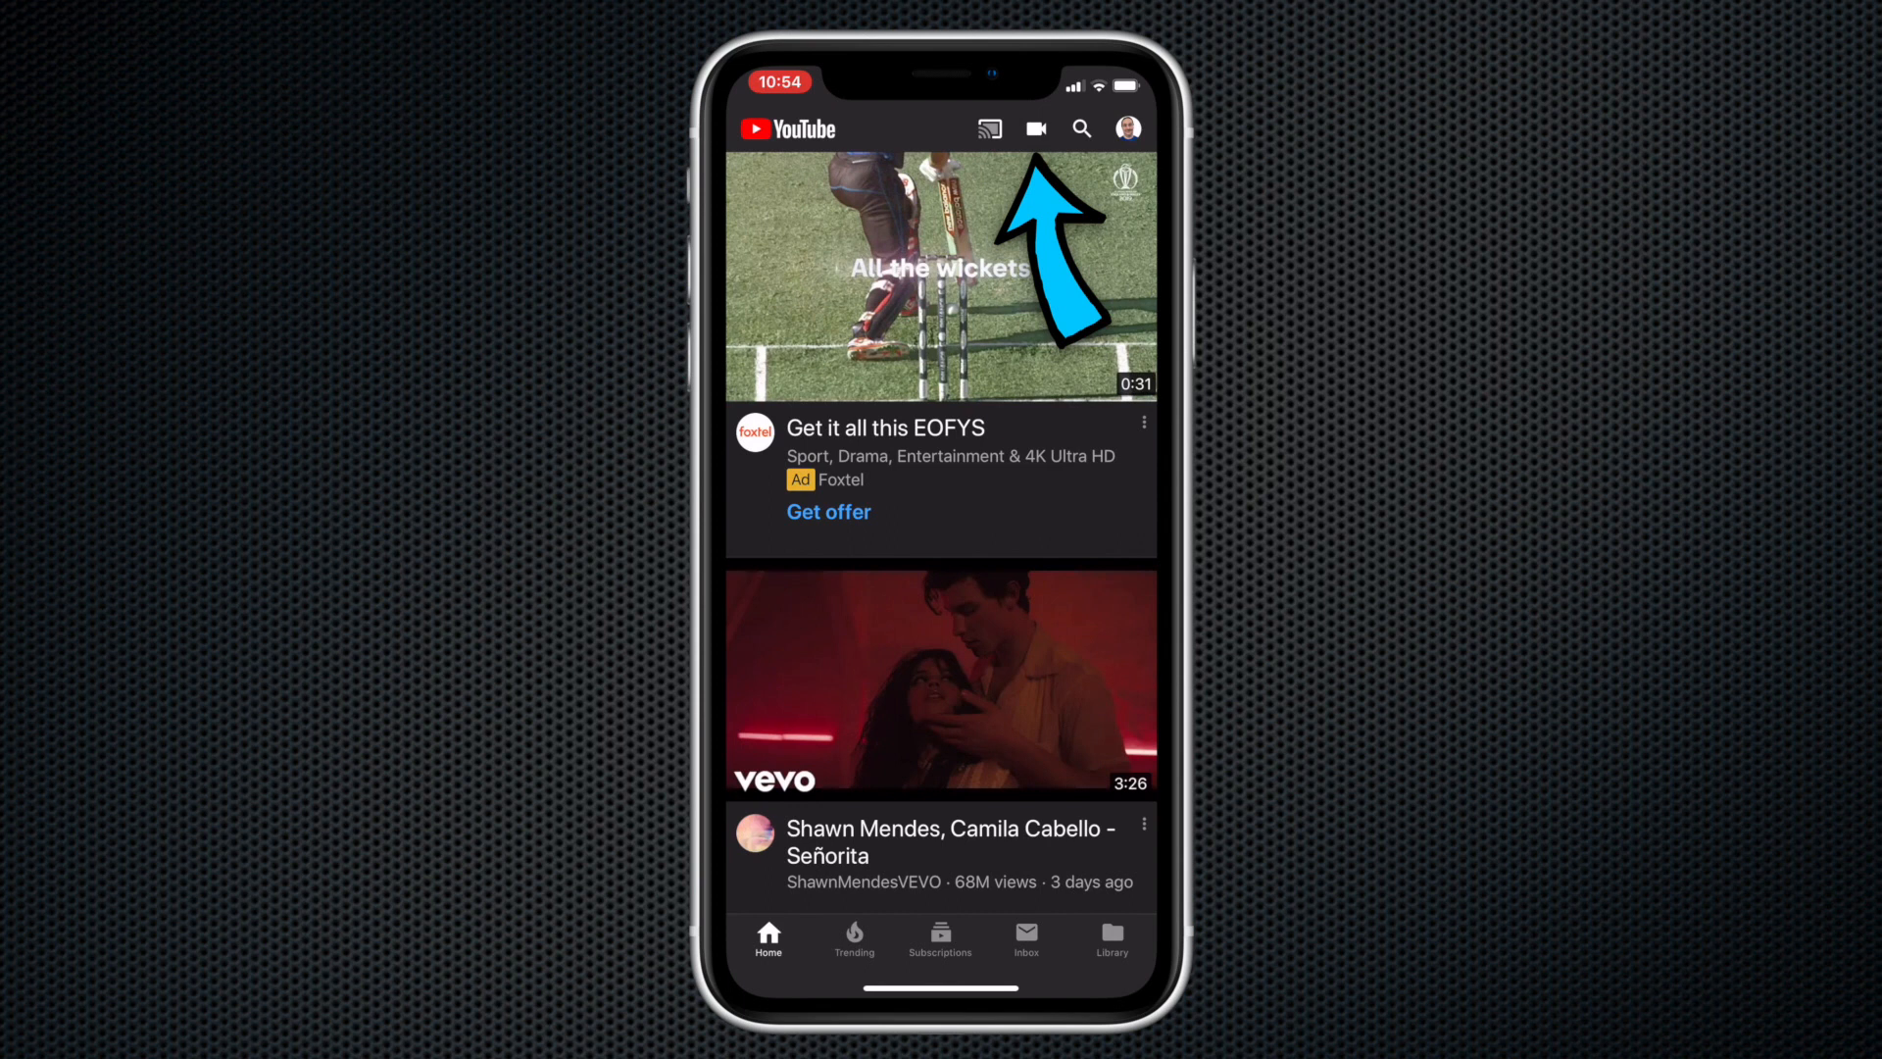
Start a new upload with the 1:26 video from the phone's gallery, keeping its full length.
click(1036, 128)
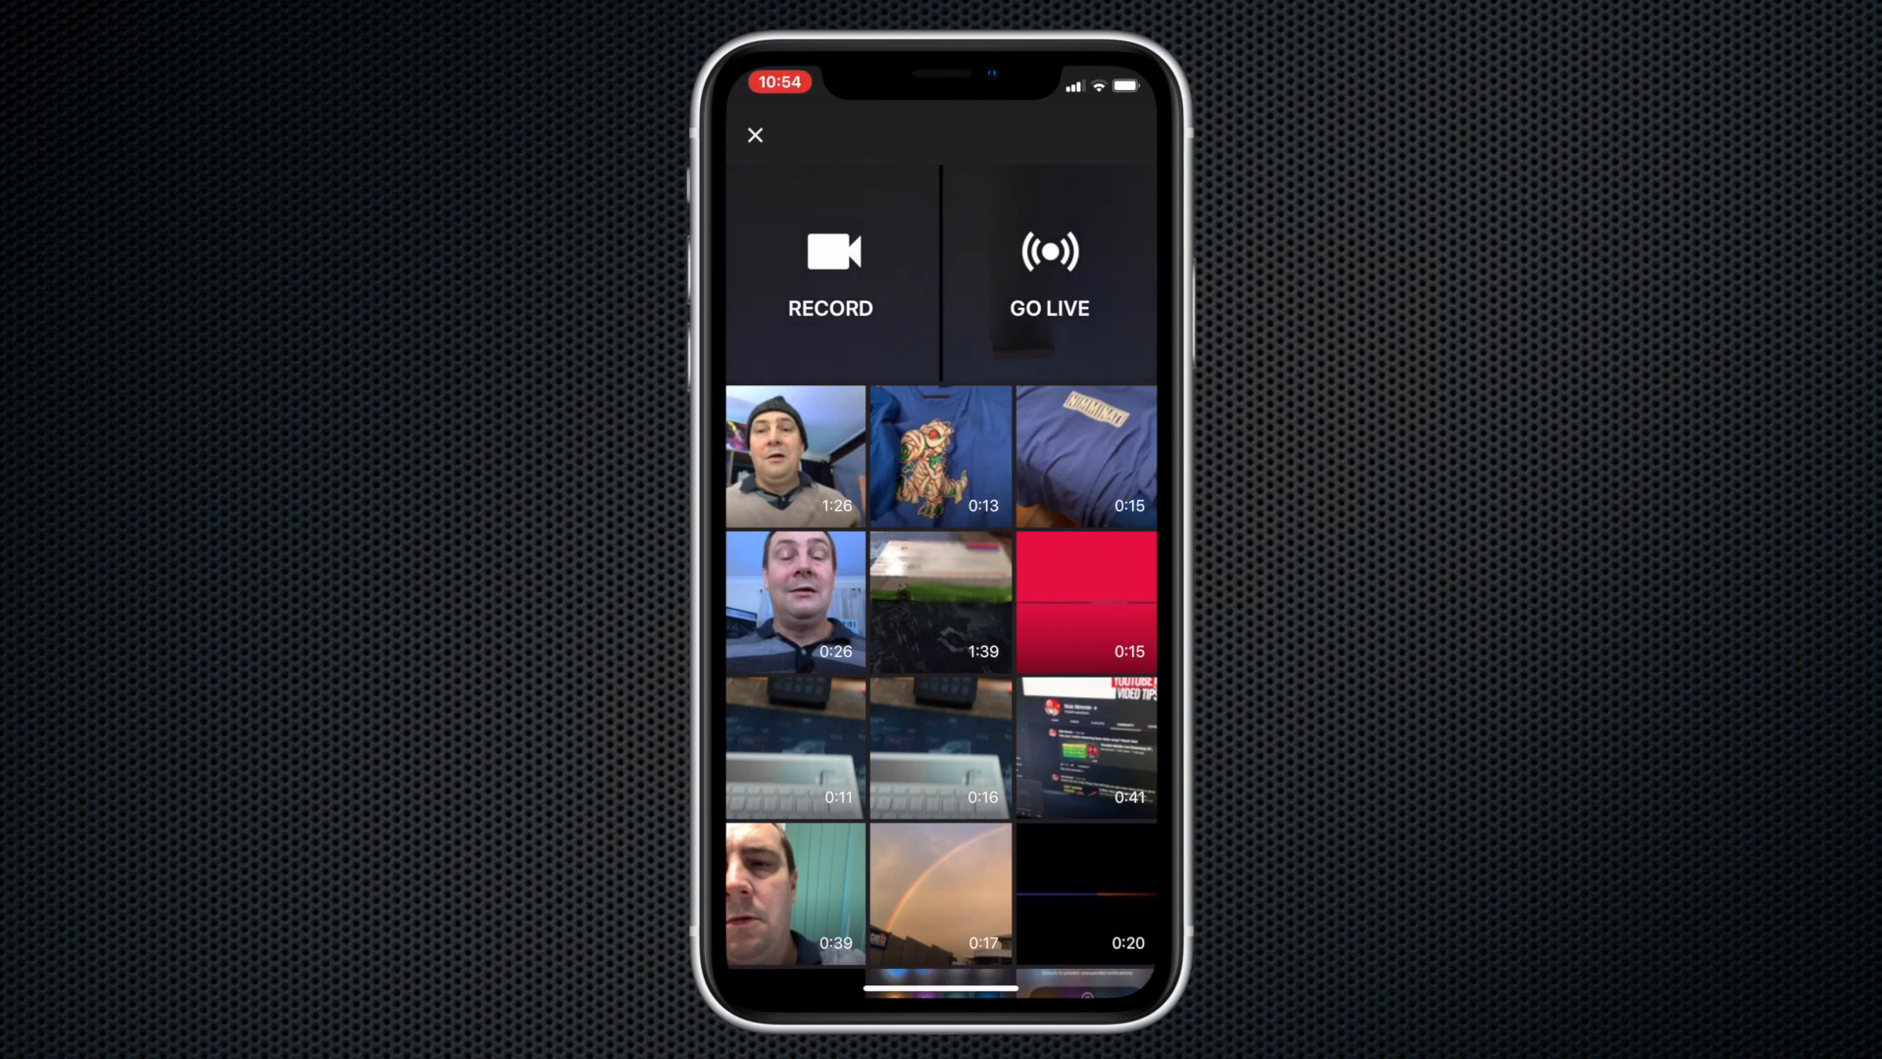
click(796, 455)
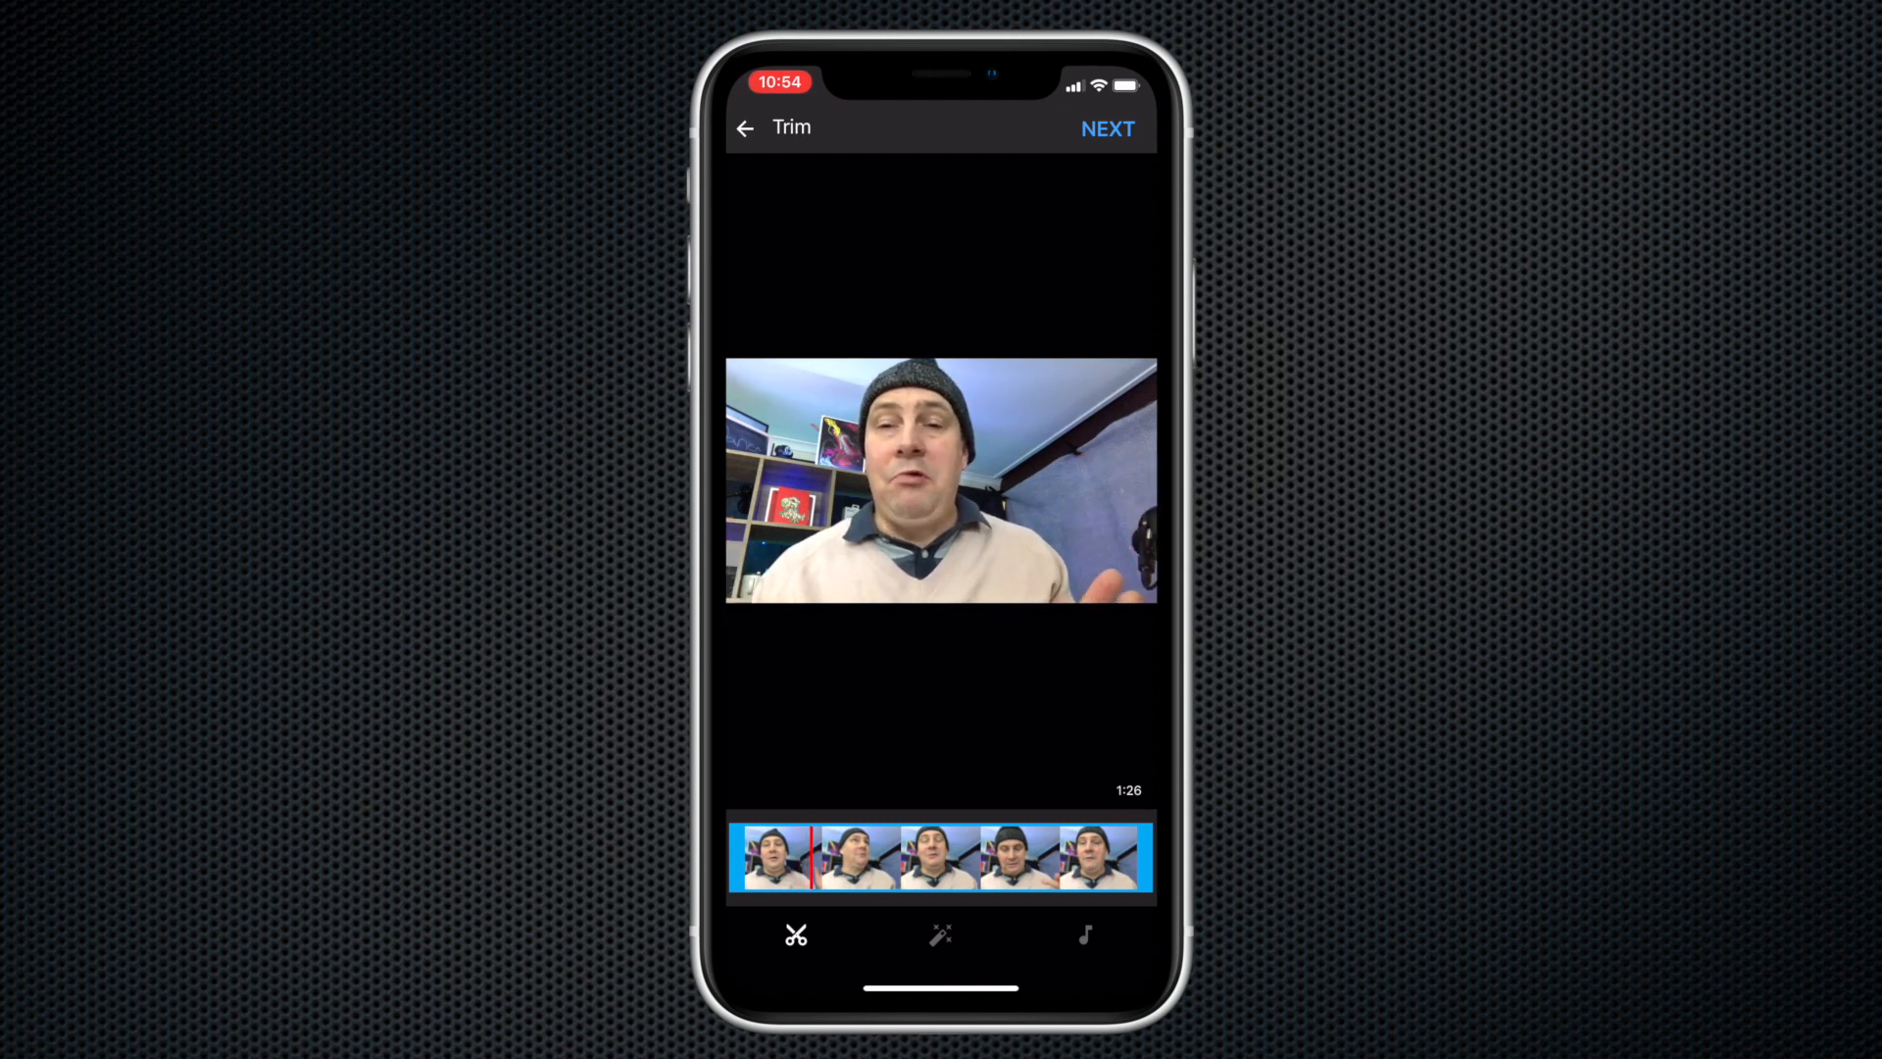
click(1108, 129)
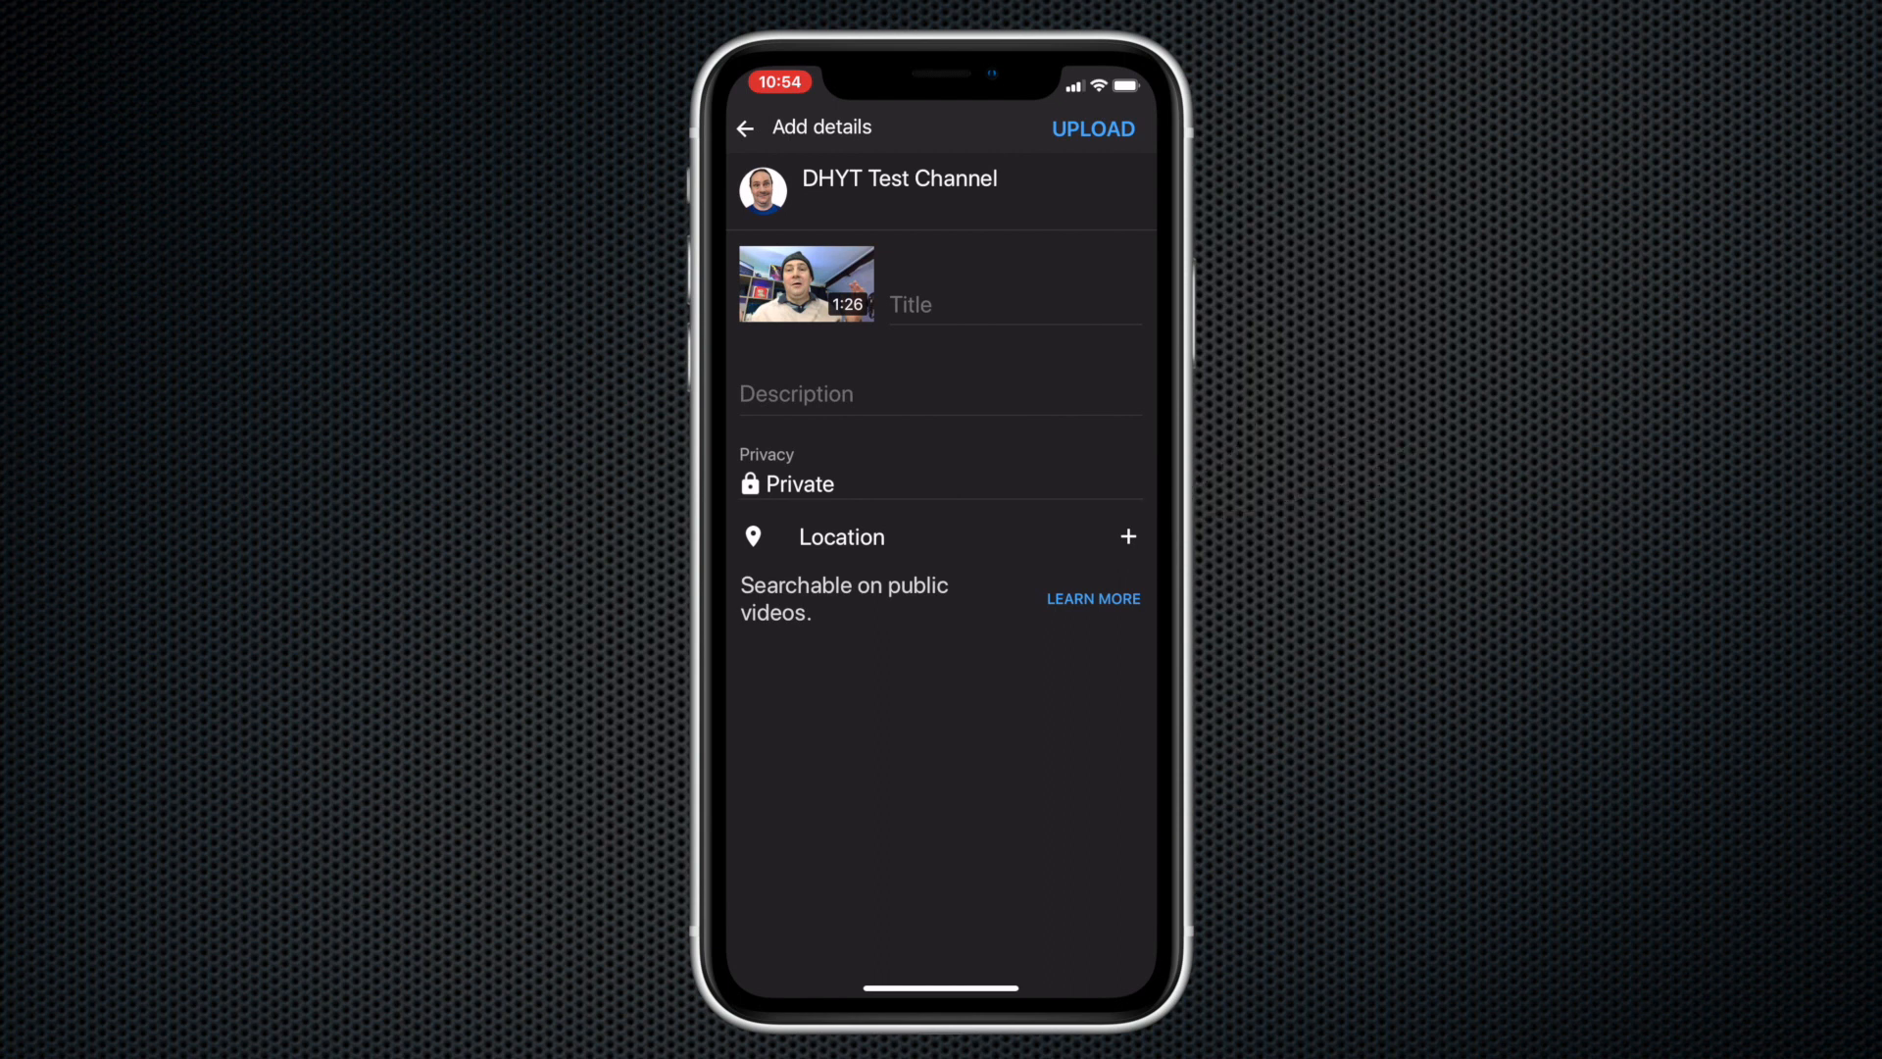
Set the upload's privacy to Unlisted and fill in the title "Test upload #2" and the description "This the description".
click(790, 484)
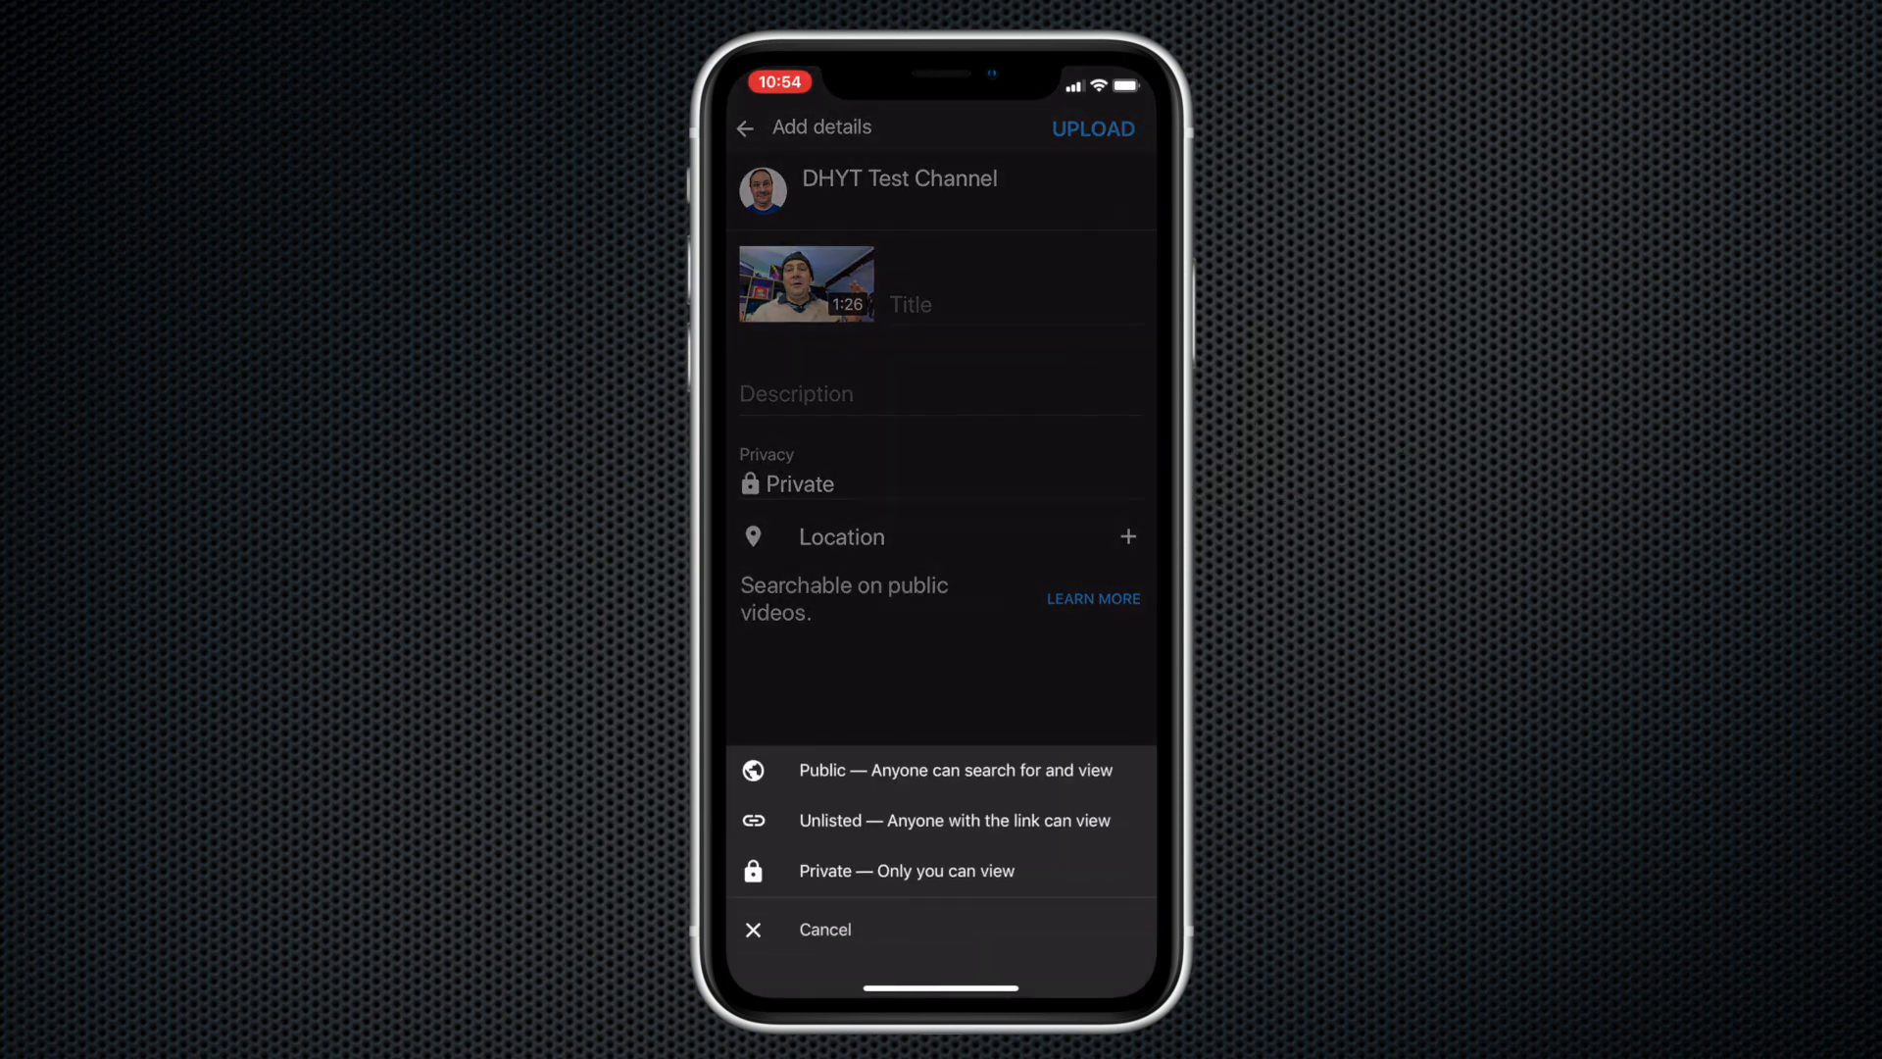
click(882, 820)
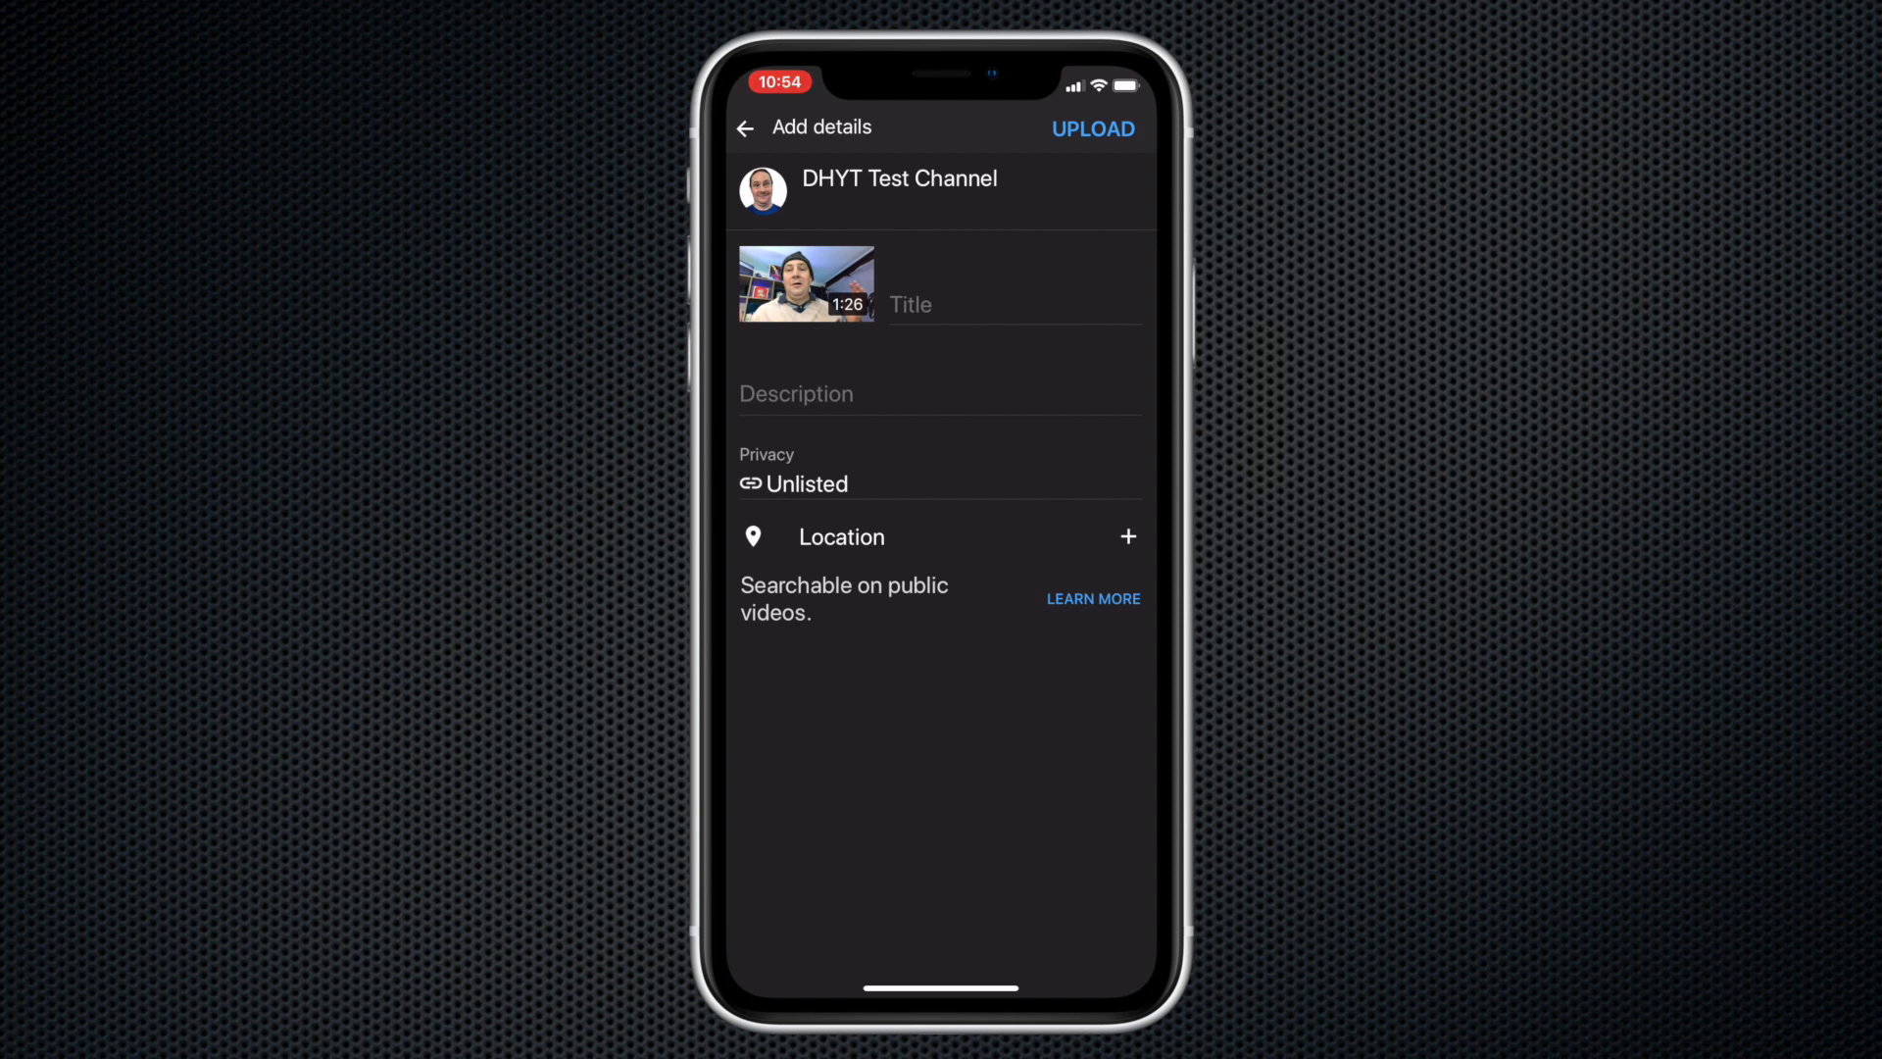
click(1016, 305)
text(Test upload #2)
key(Return)
text(This the descri)
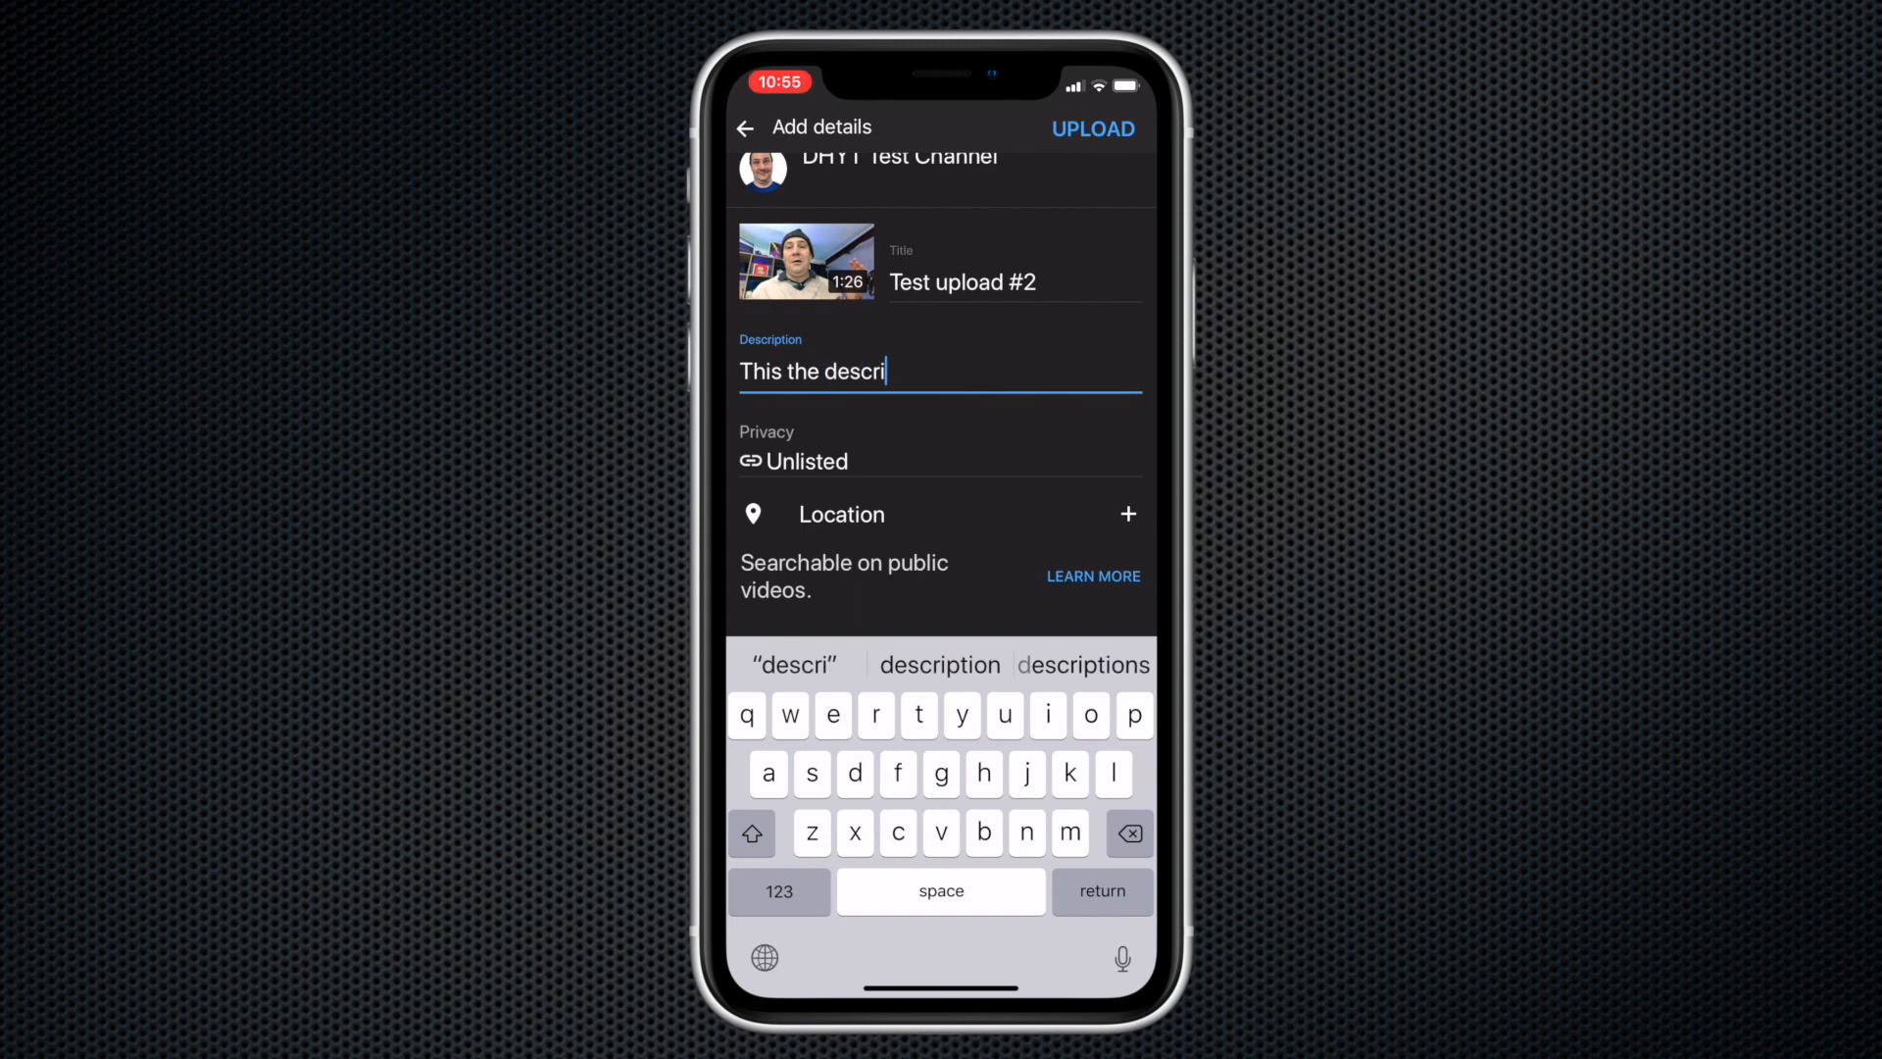
text(ption)
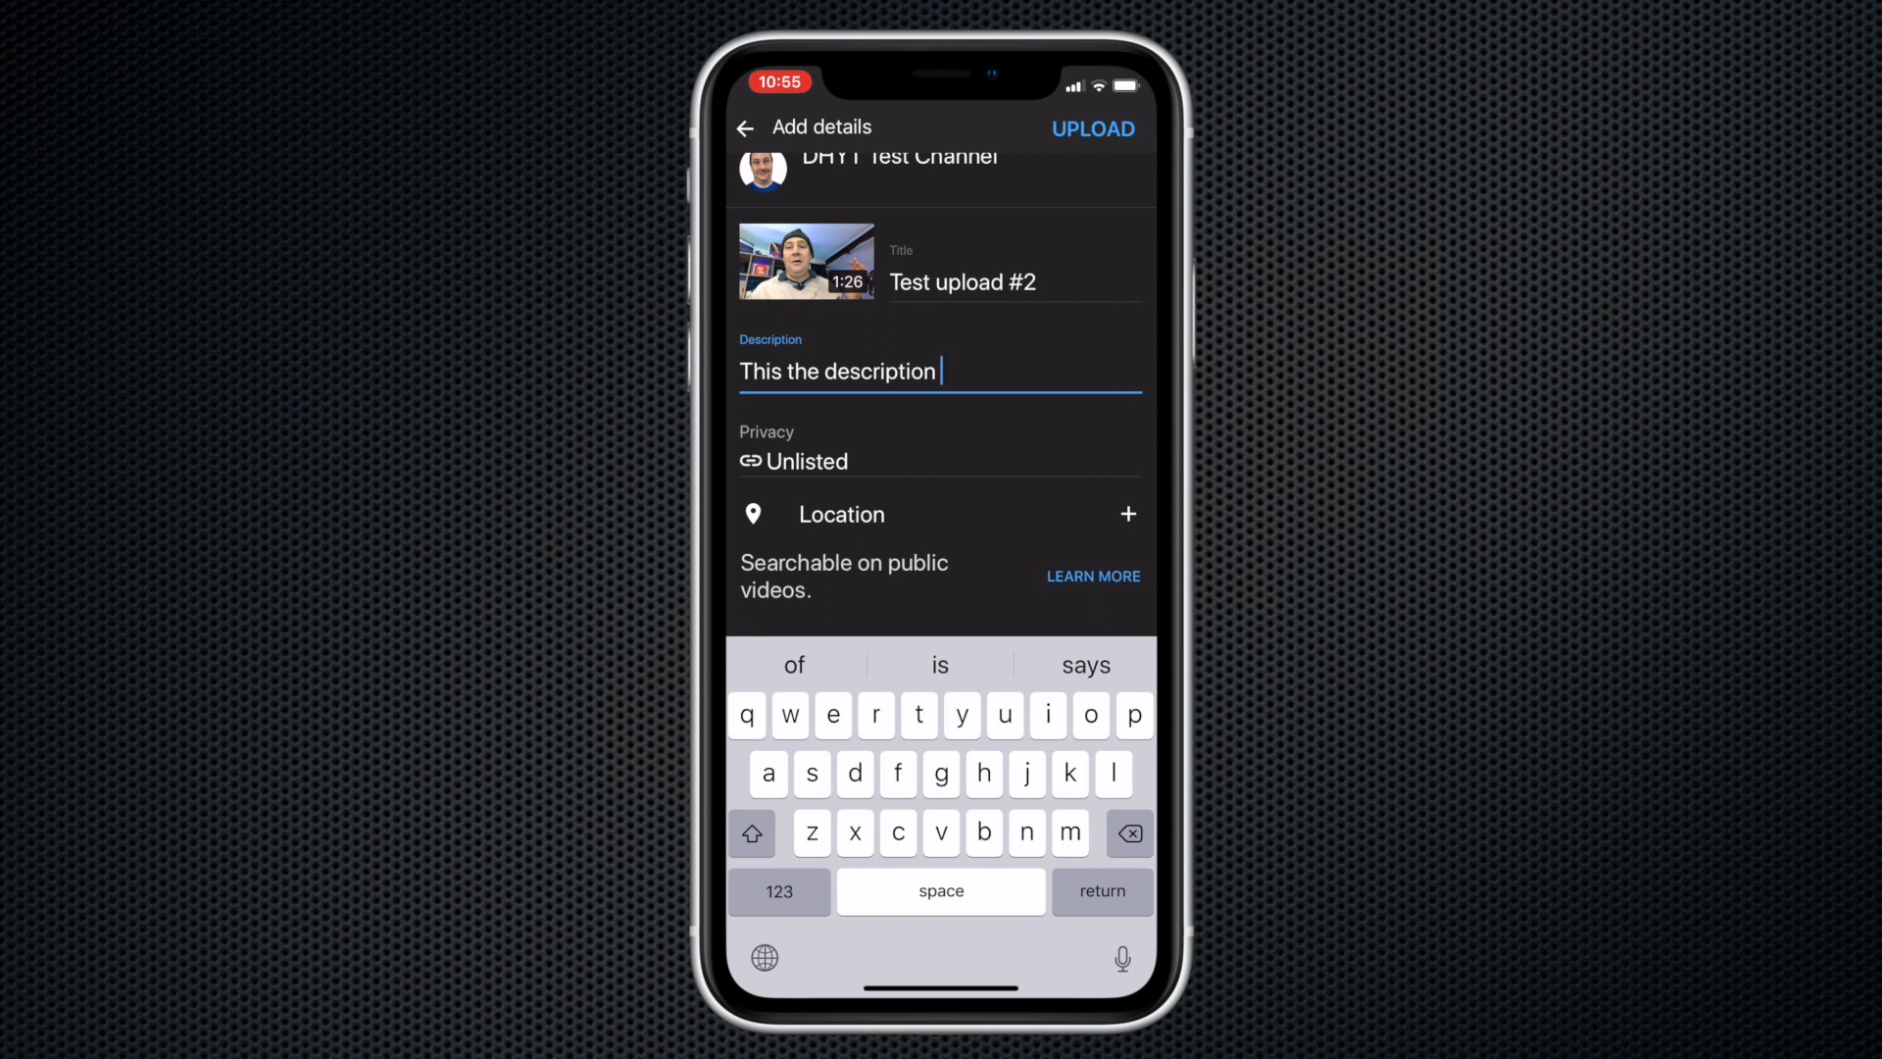
click(941, 616)
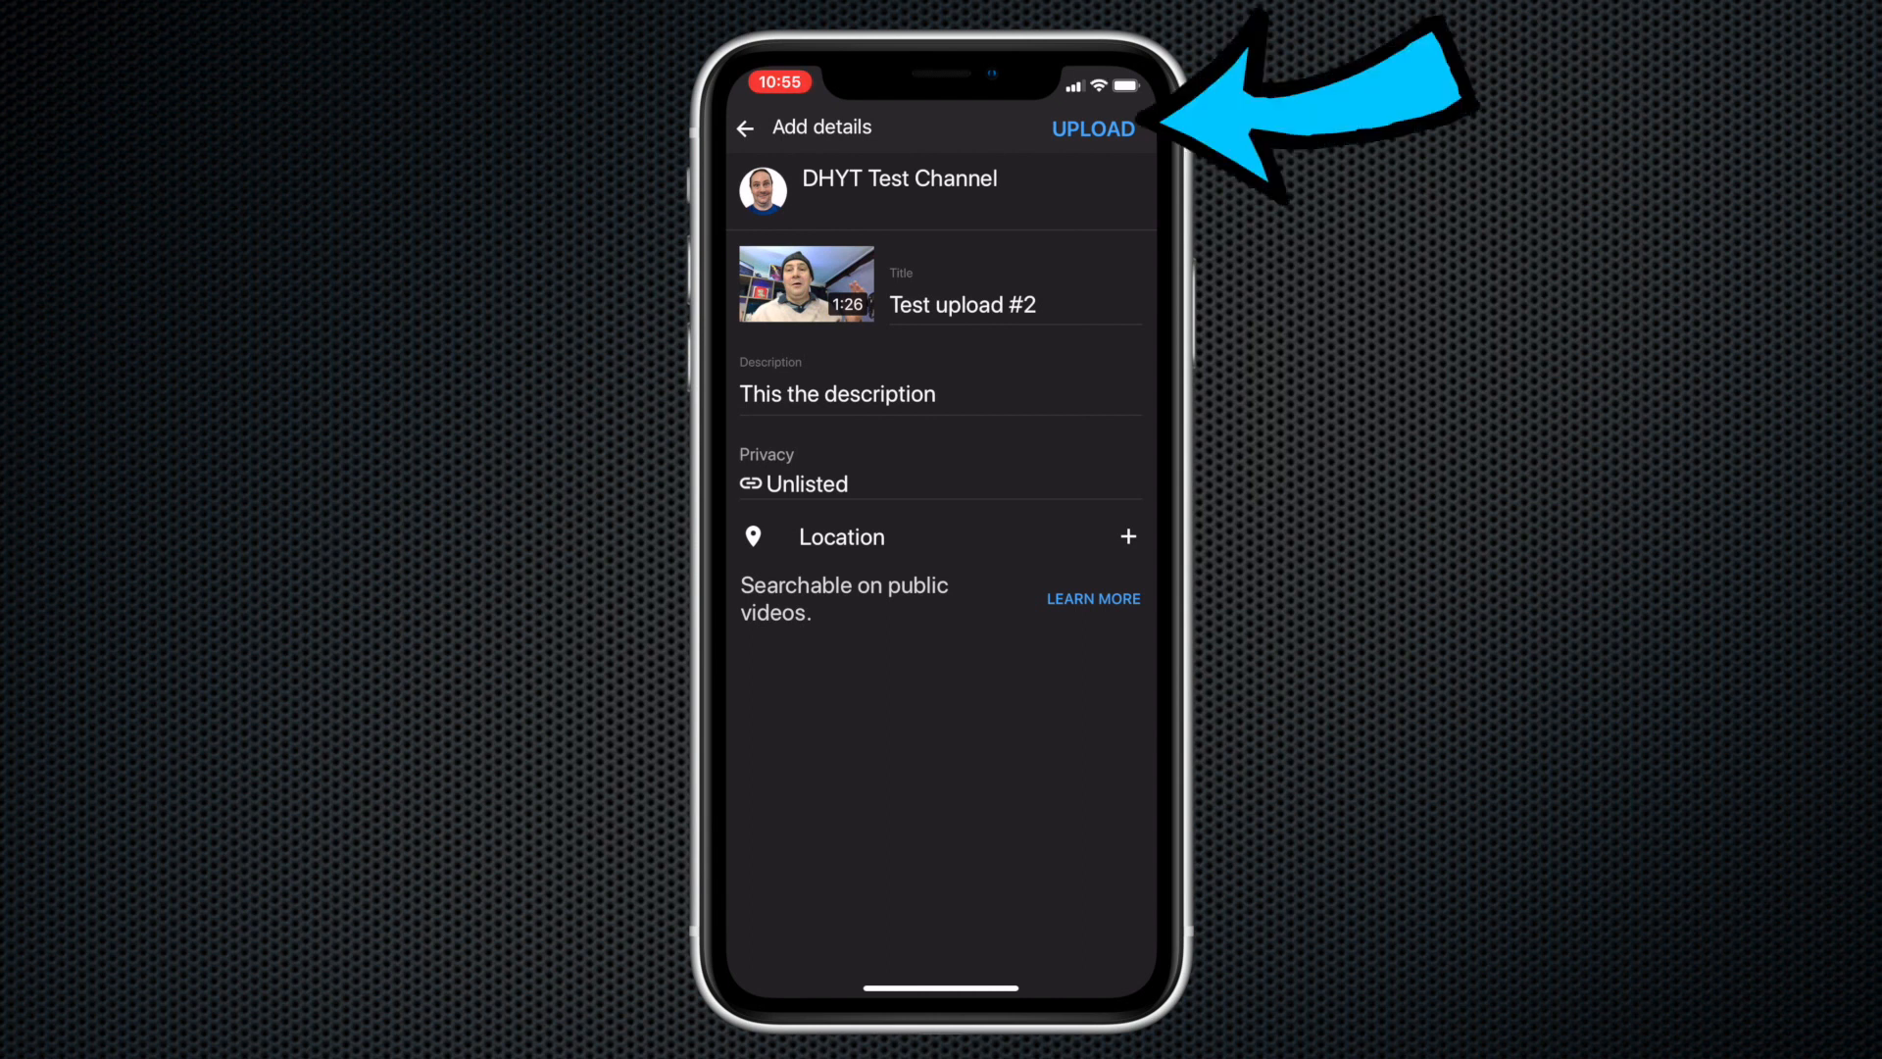
Upload the video and look at the options for the upload in progress, leaving it running.
click(1093, 129)
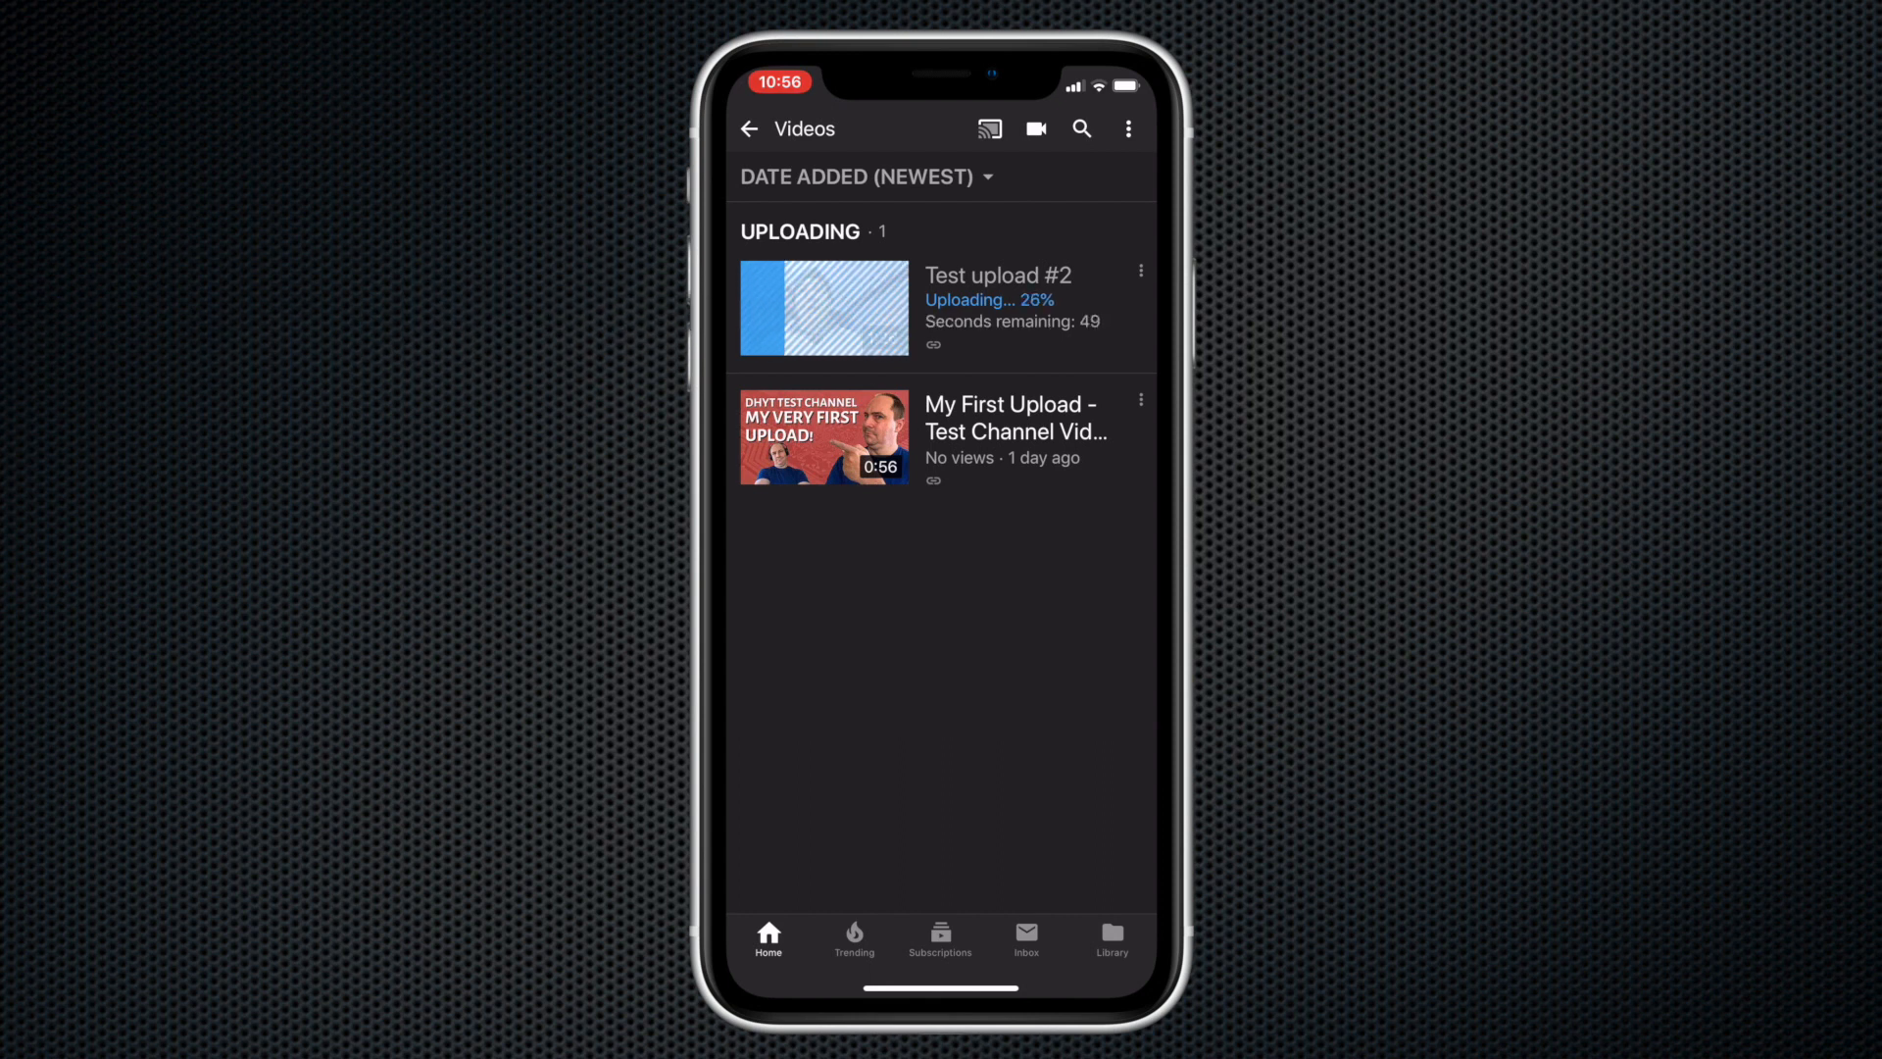
click(1141, 271)
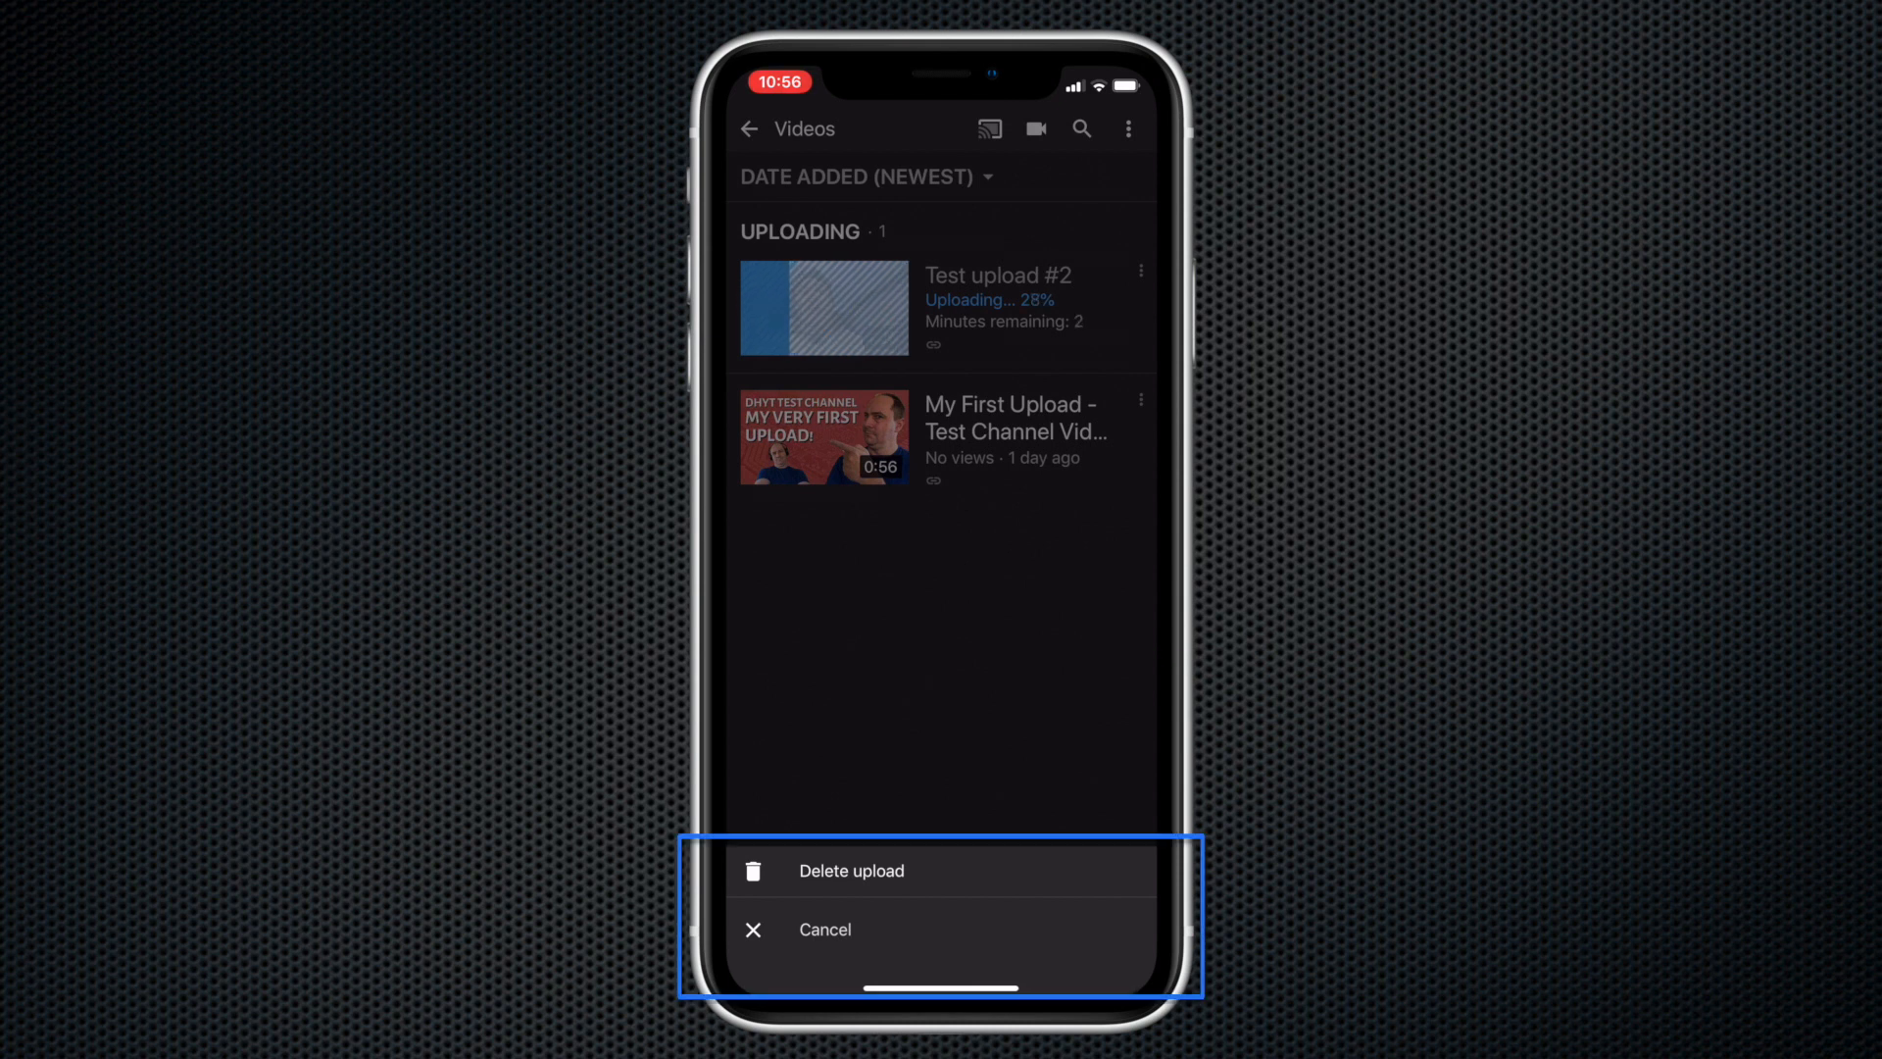
click(788, 932)
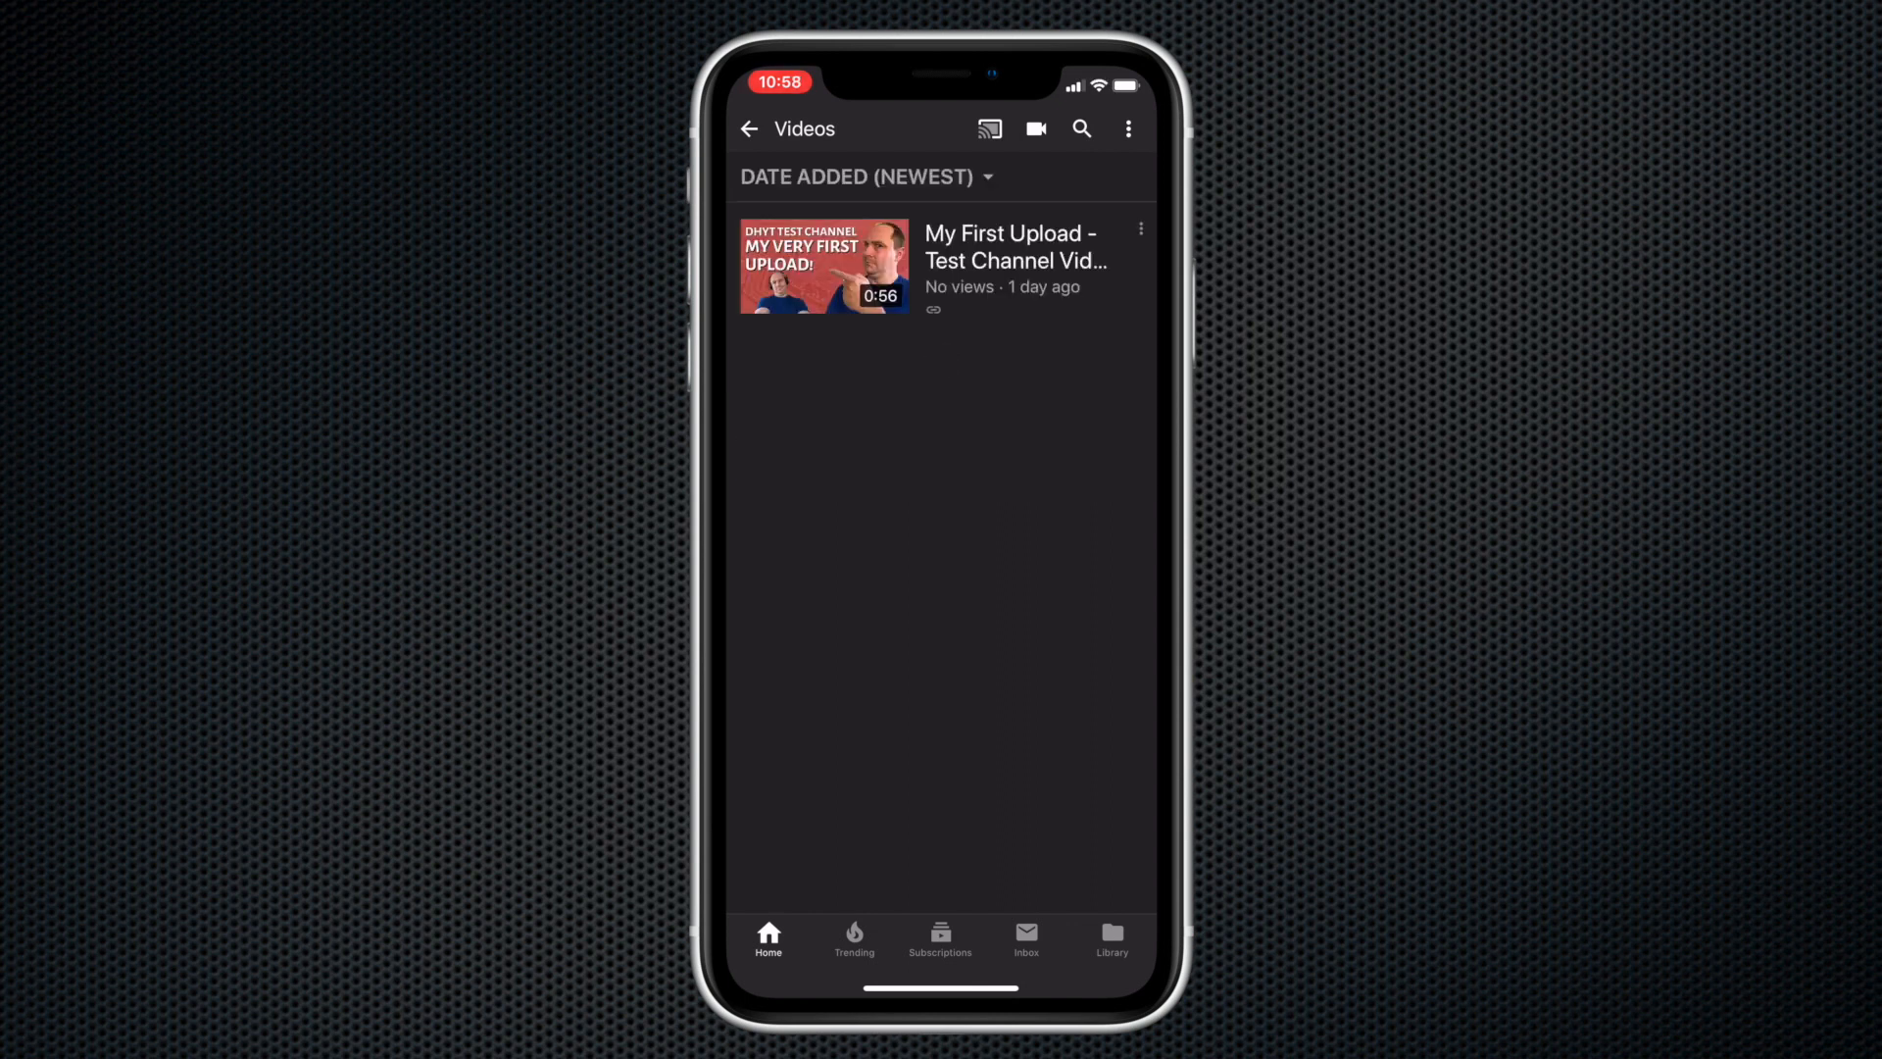
Open the test channel's own page and show its list of uploaded videos.
click(749, 128)
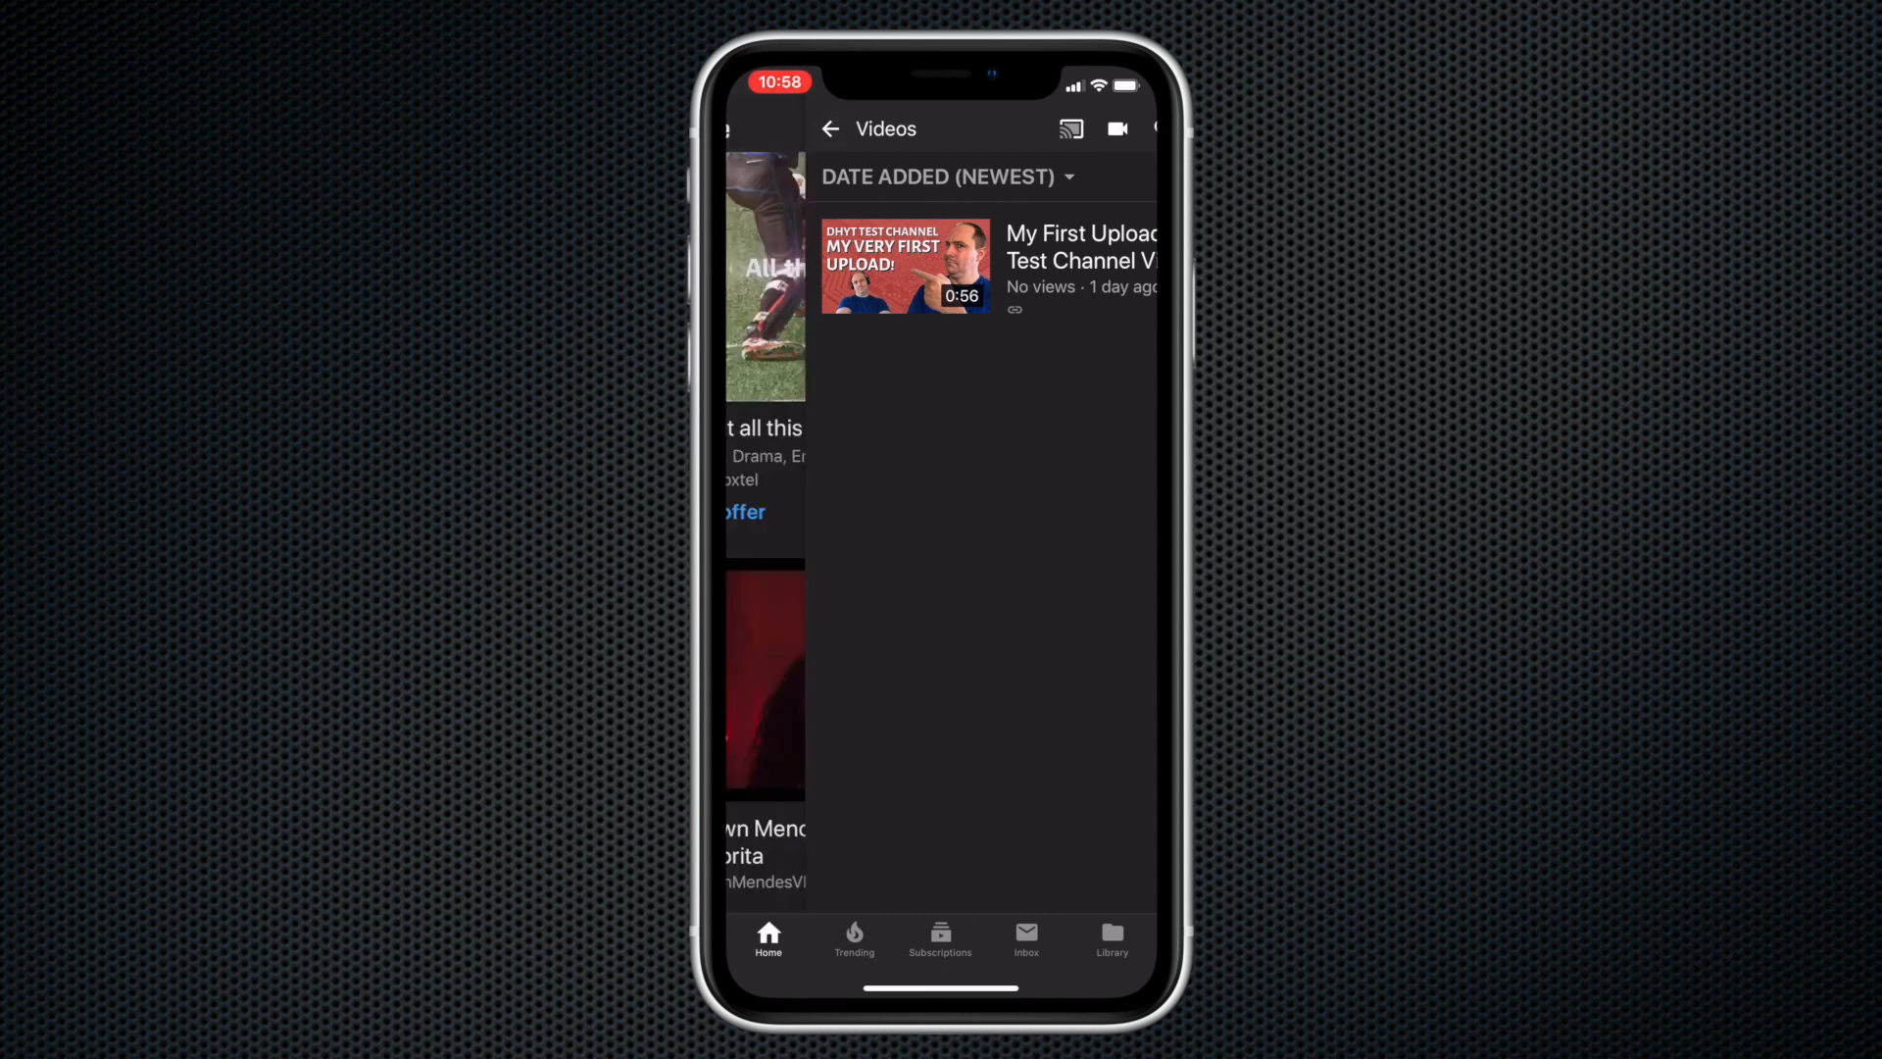
click(1129, 128)
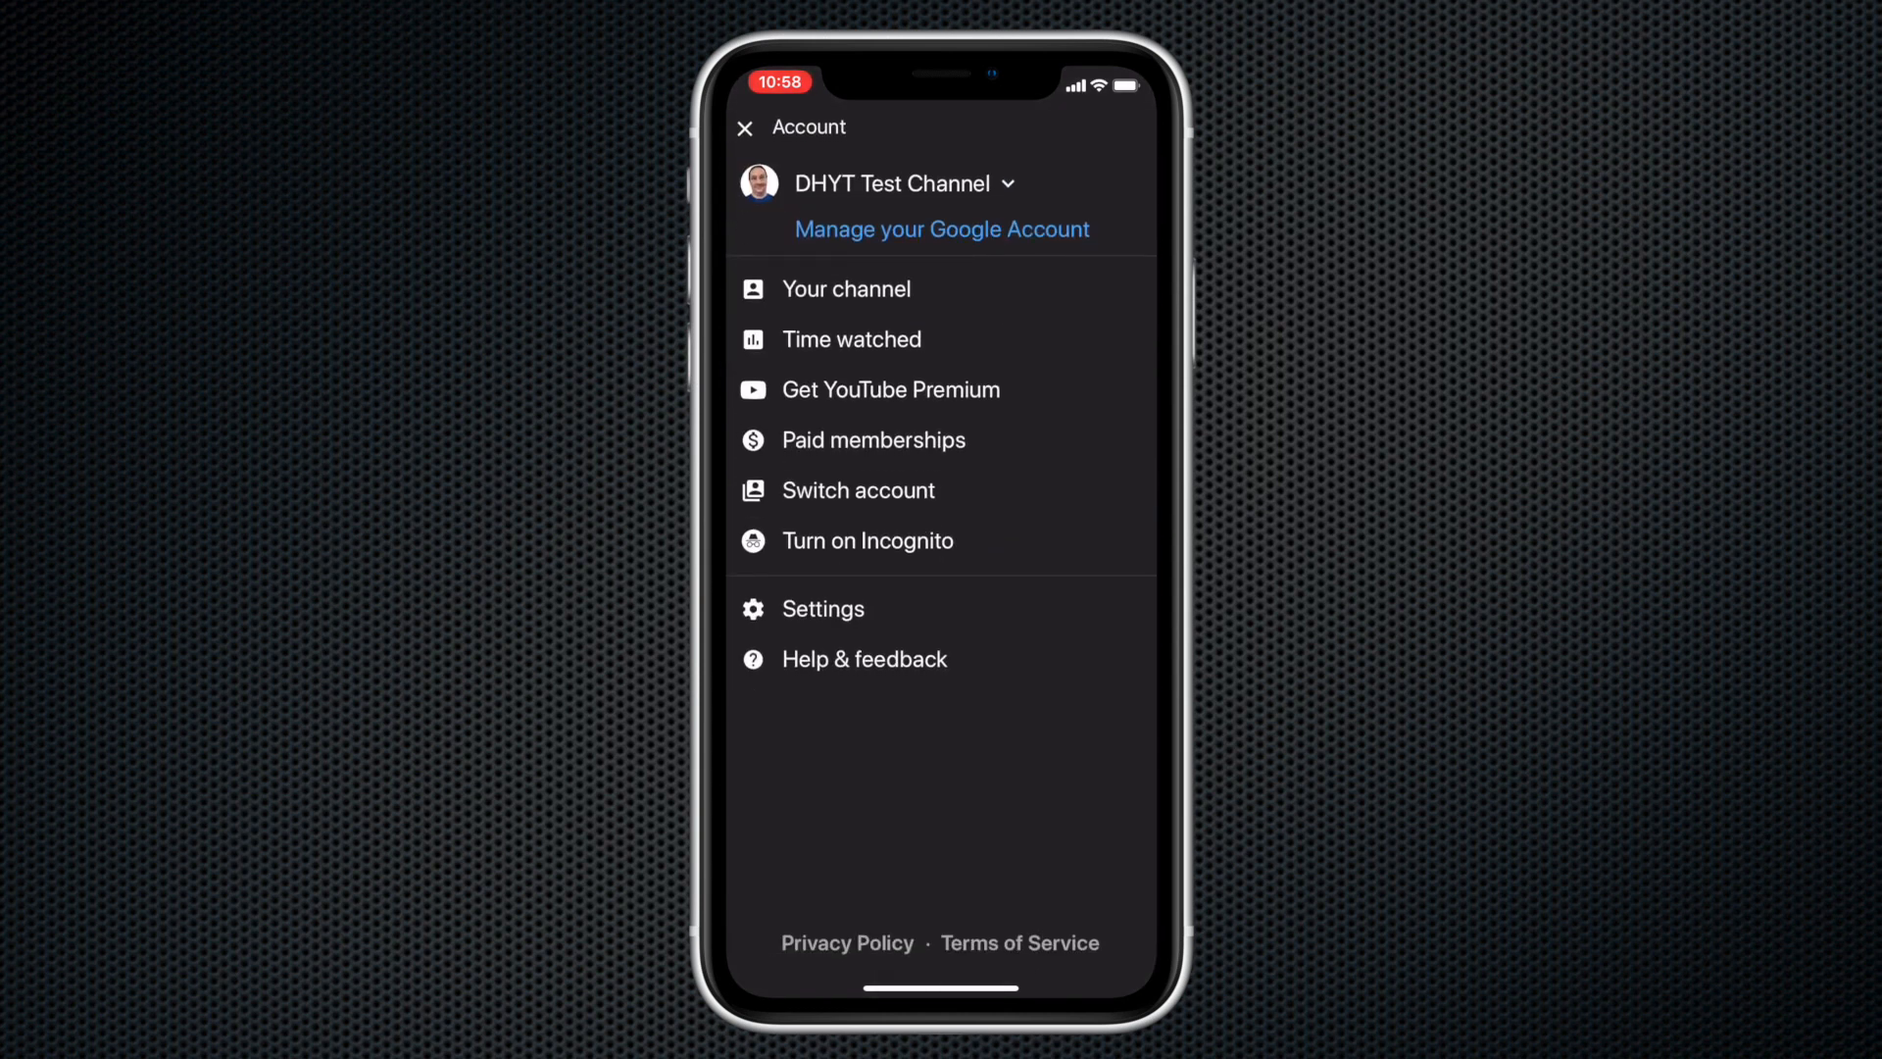
click(846, 288)
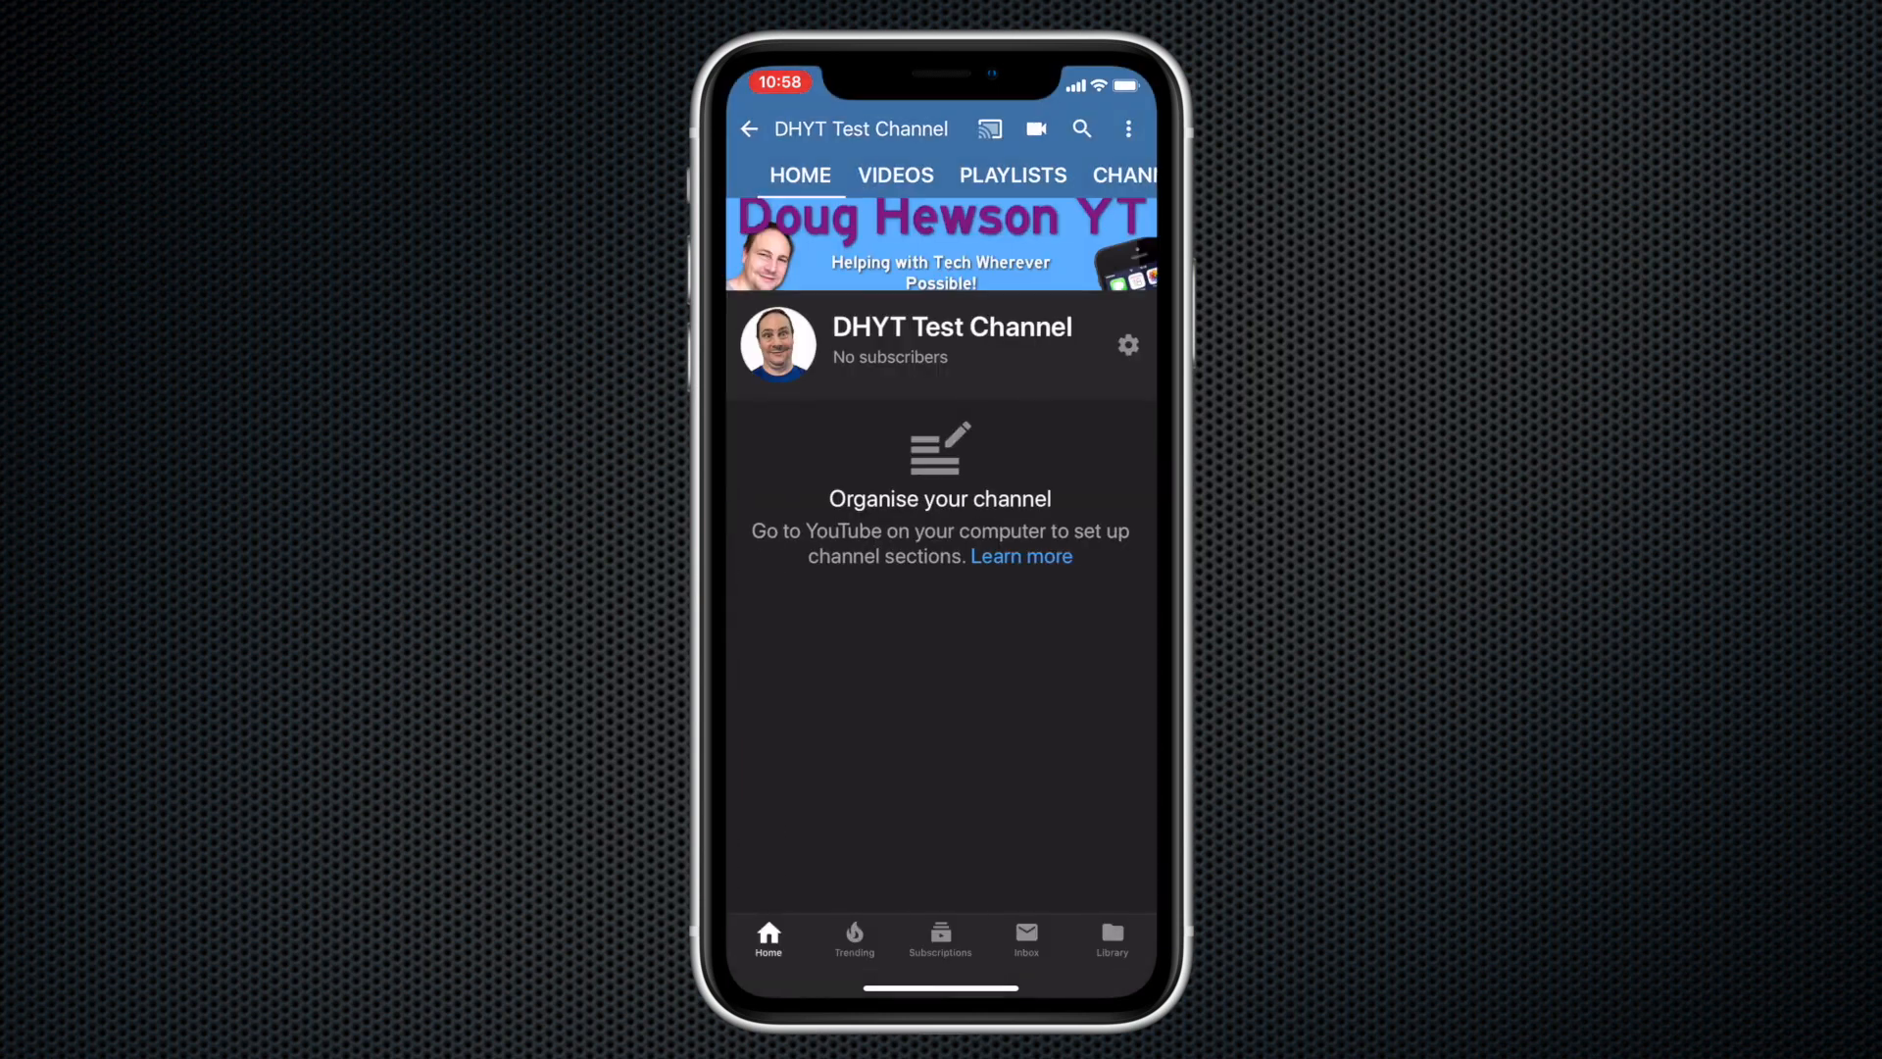
click(896, 176)
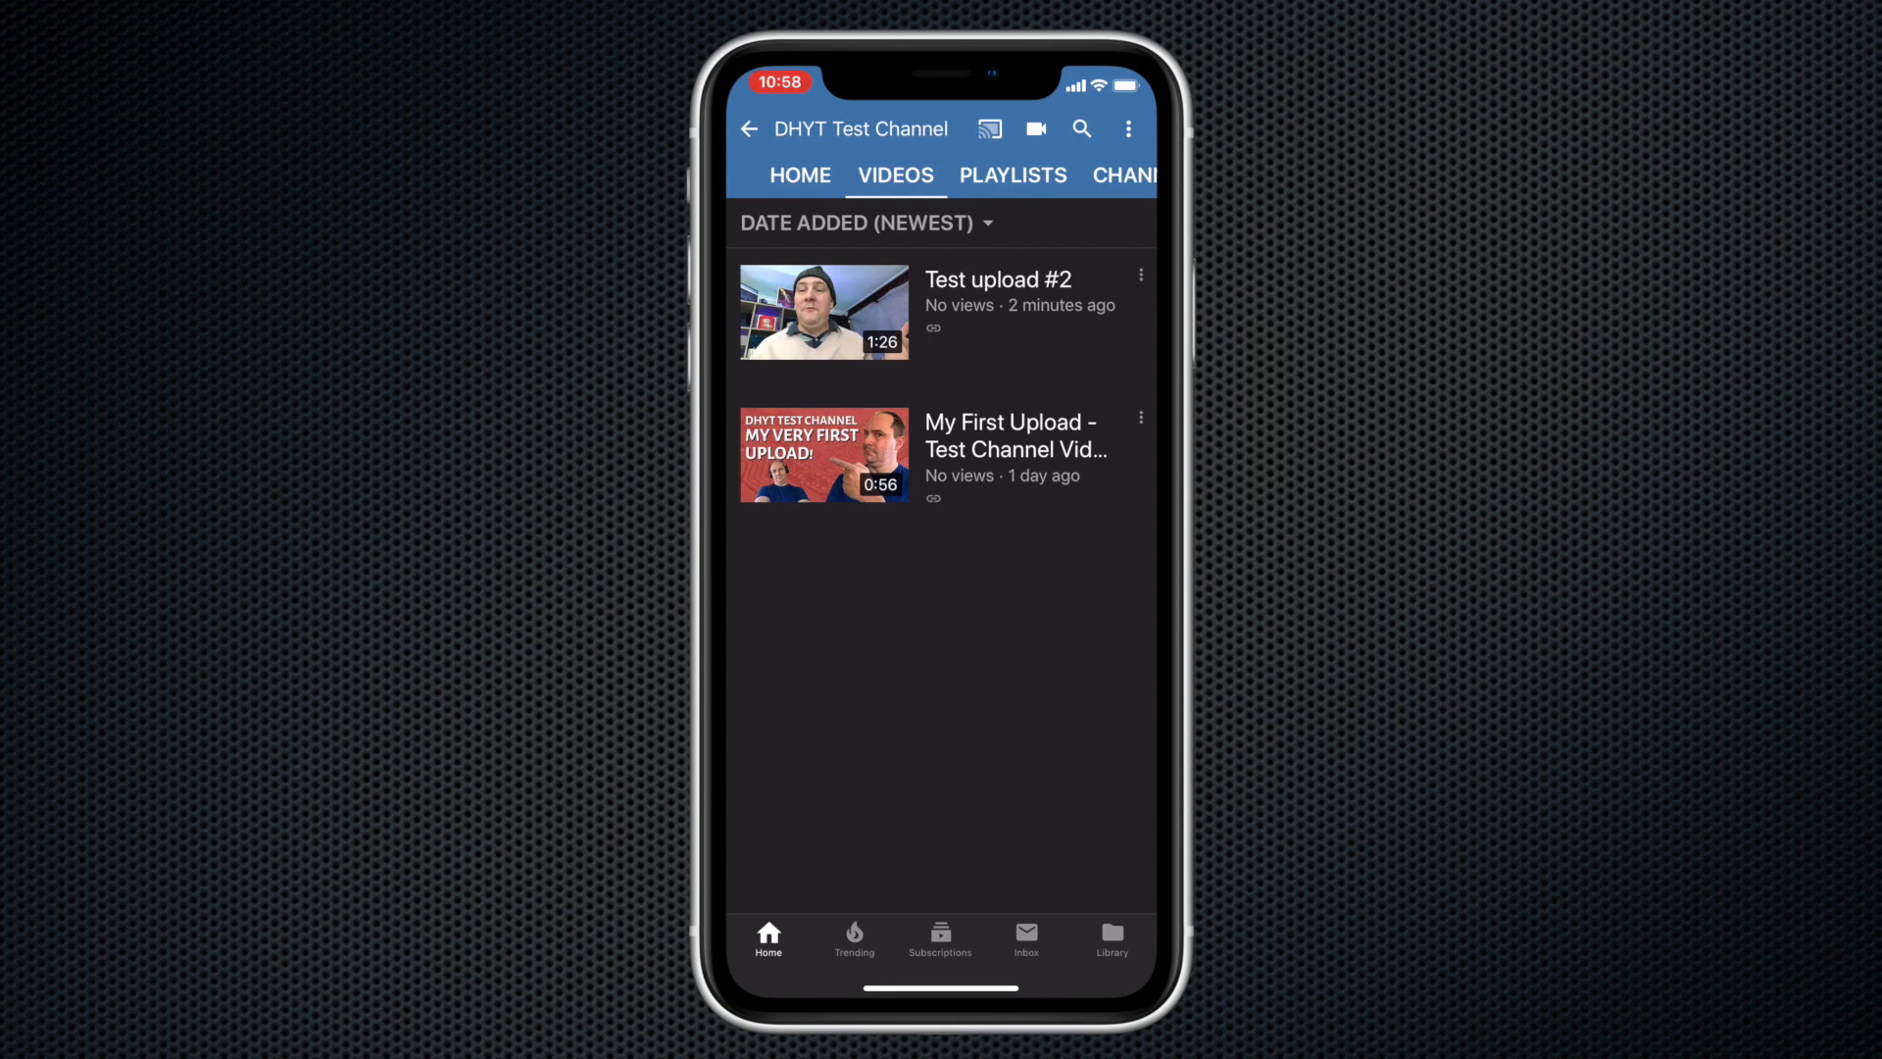
Add the tag "dhyt" to the "Test upload #2" video's details and save them.
click(1141, 274)
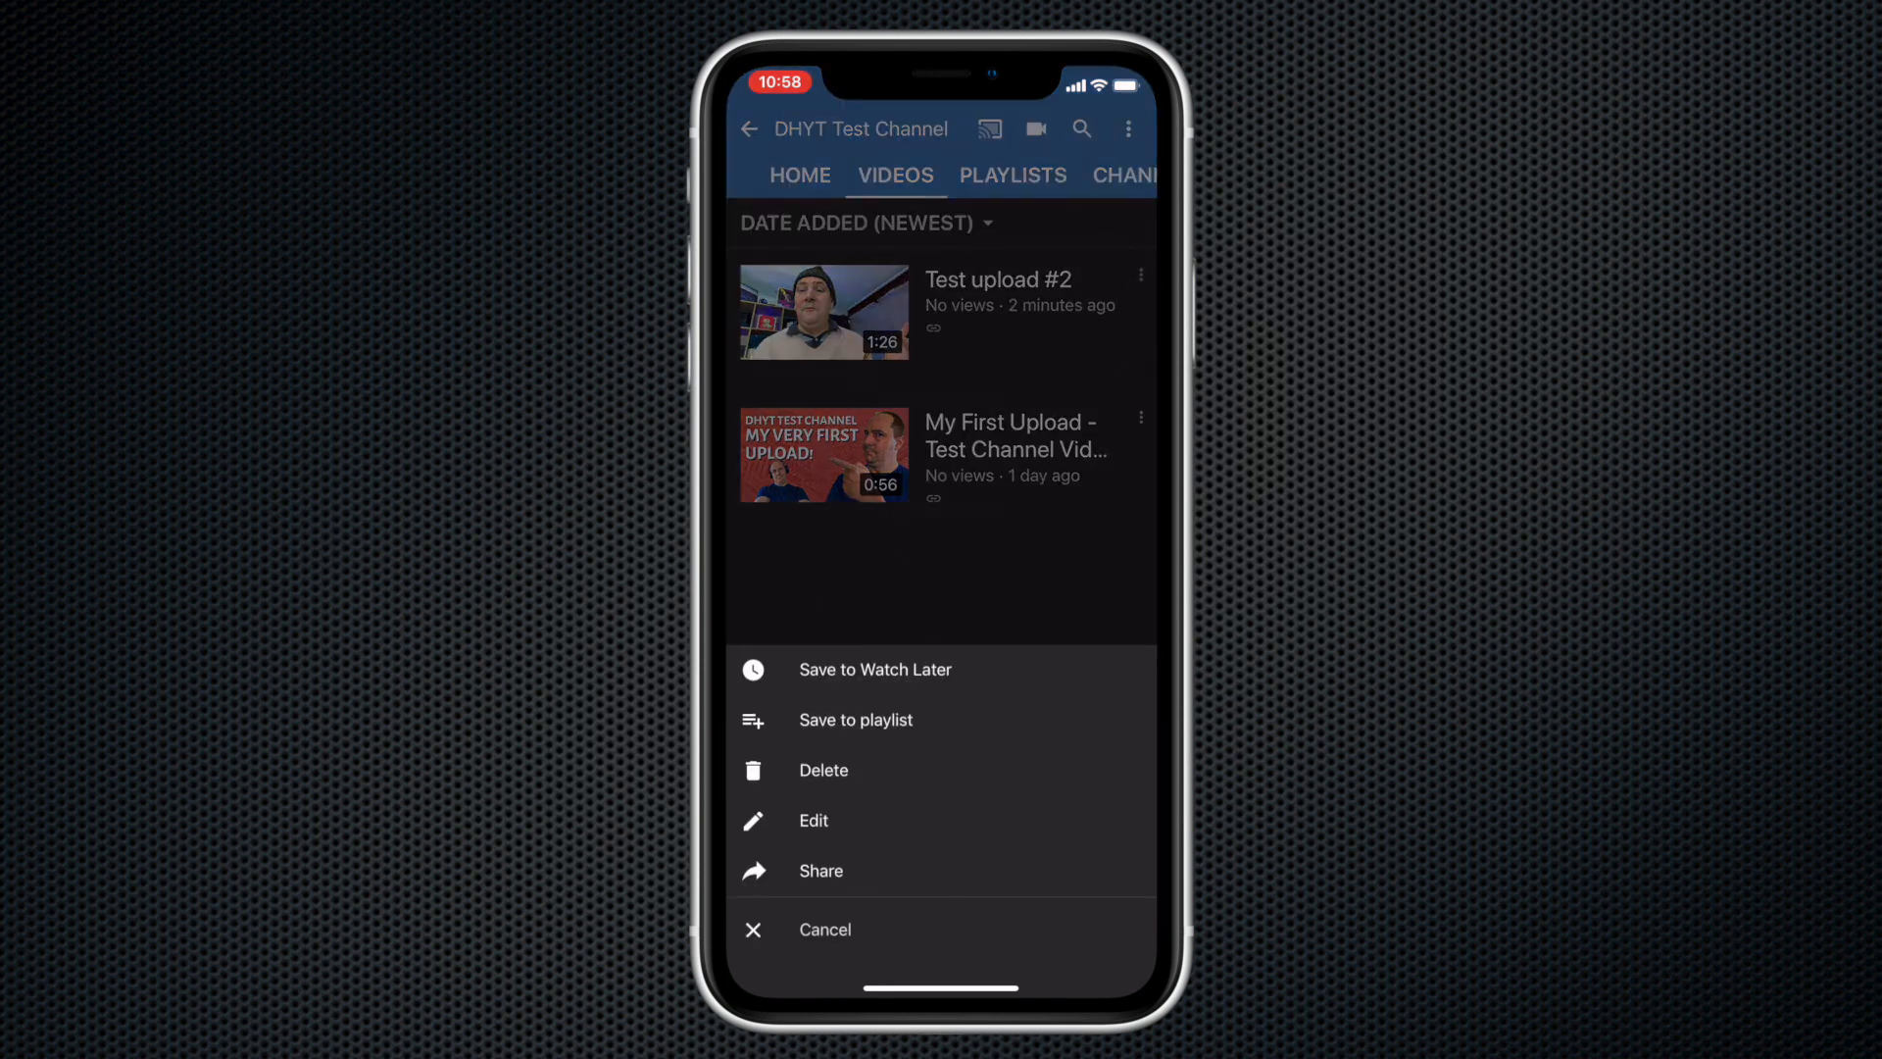
click(814, 820)
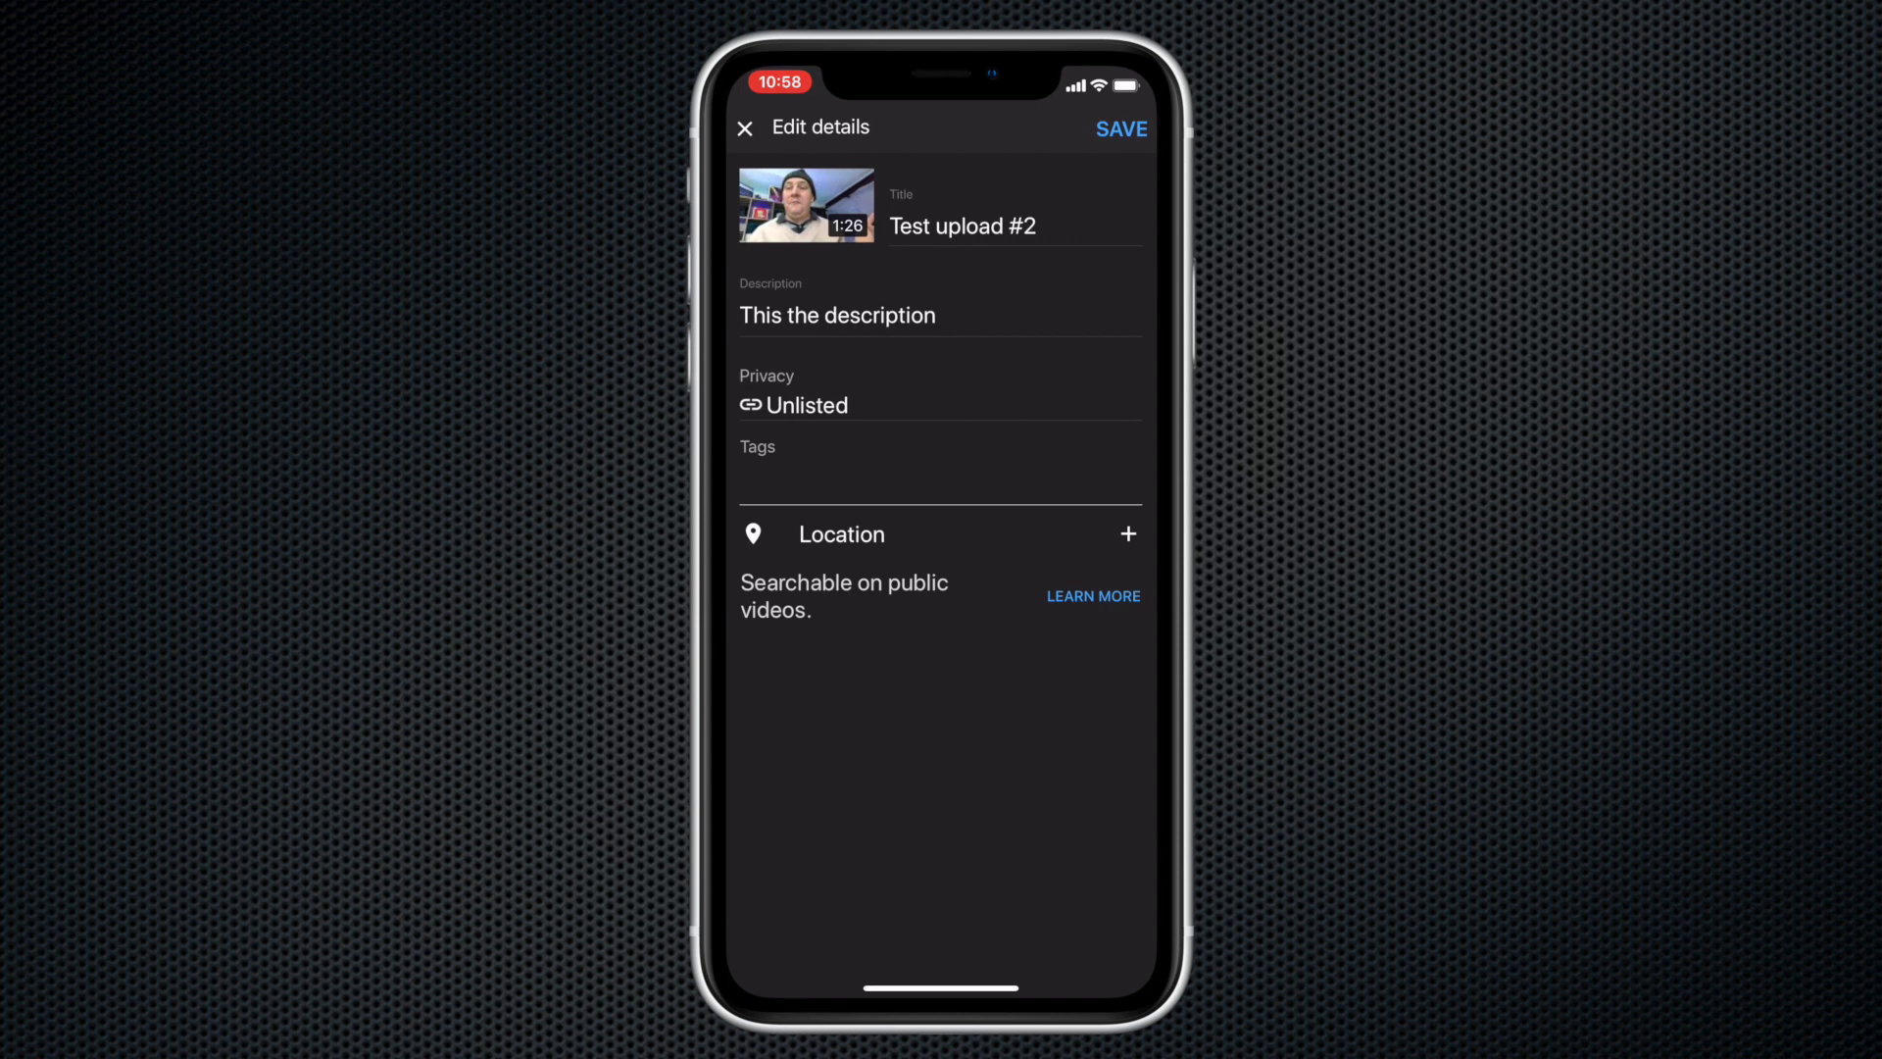
click(940, 481)
text(dhyt)
key(Return)
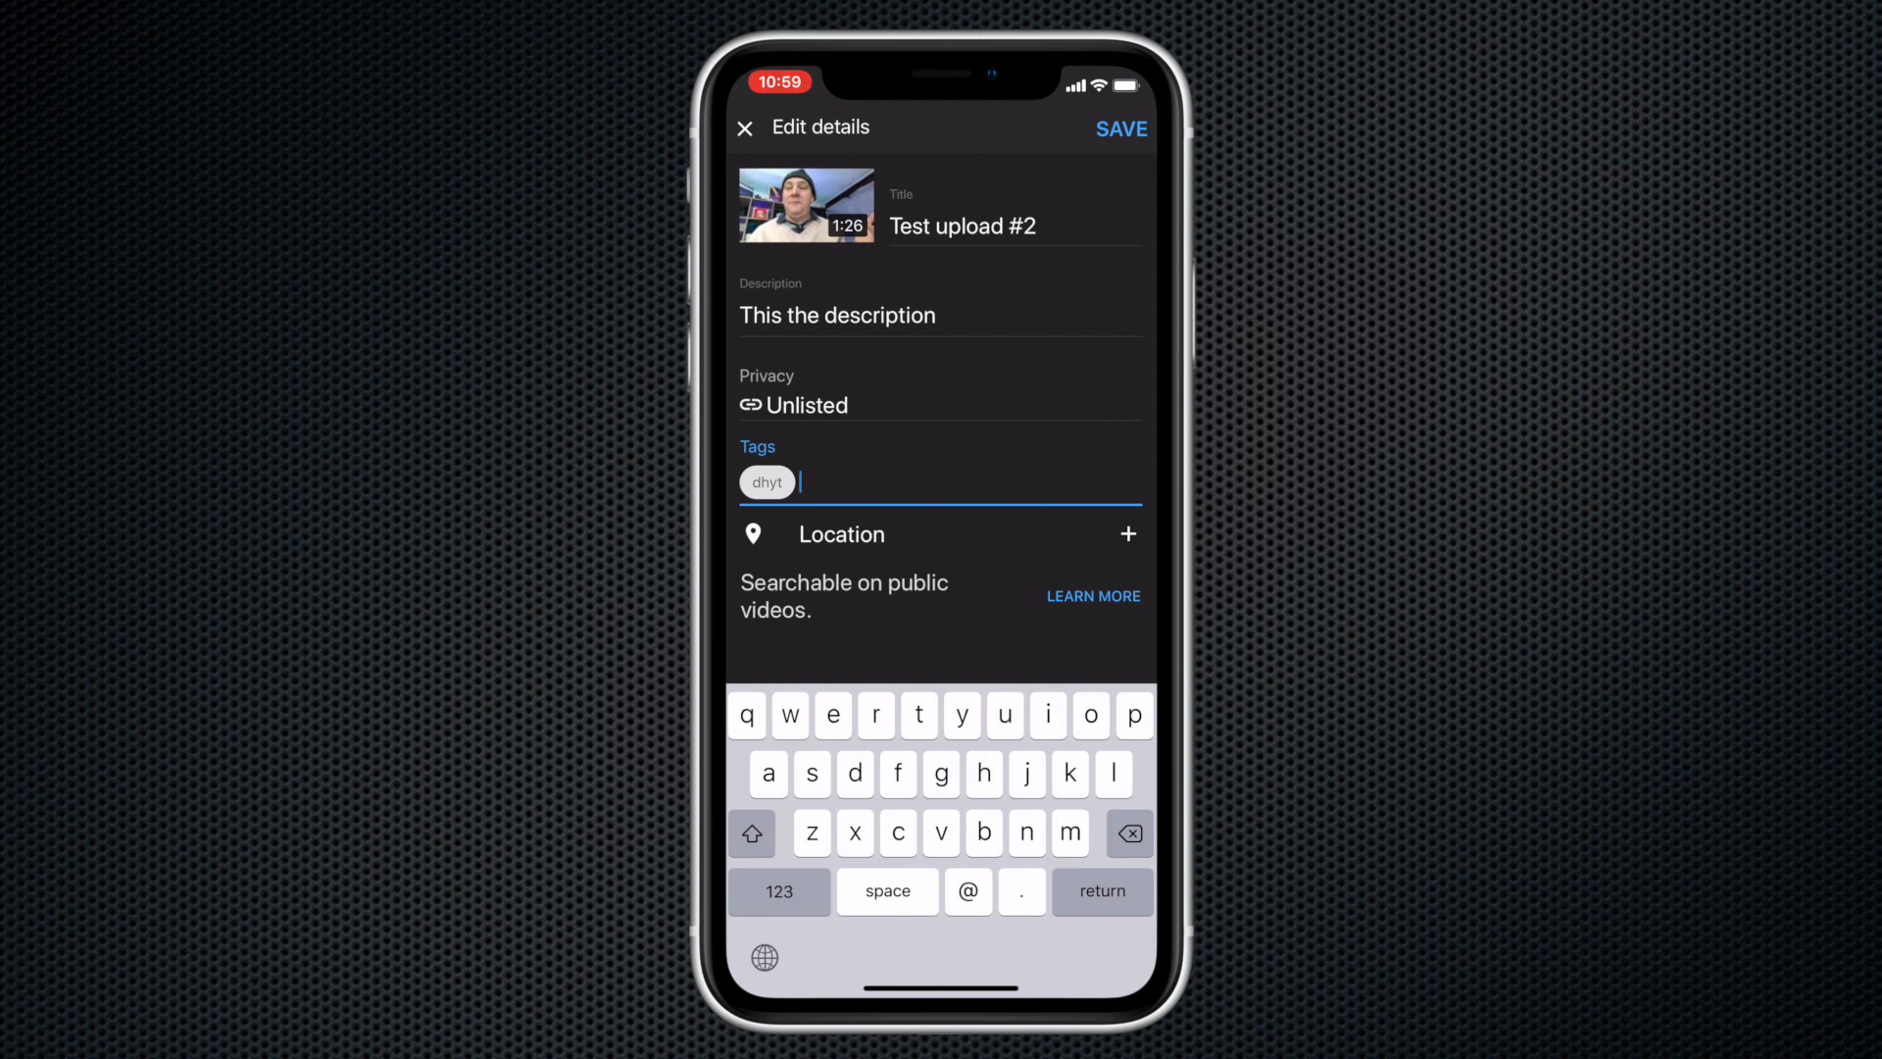
click(1121, 128)
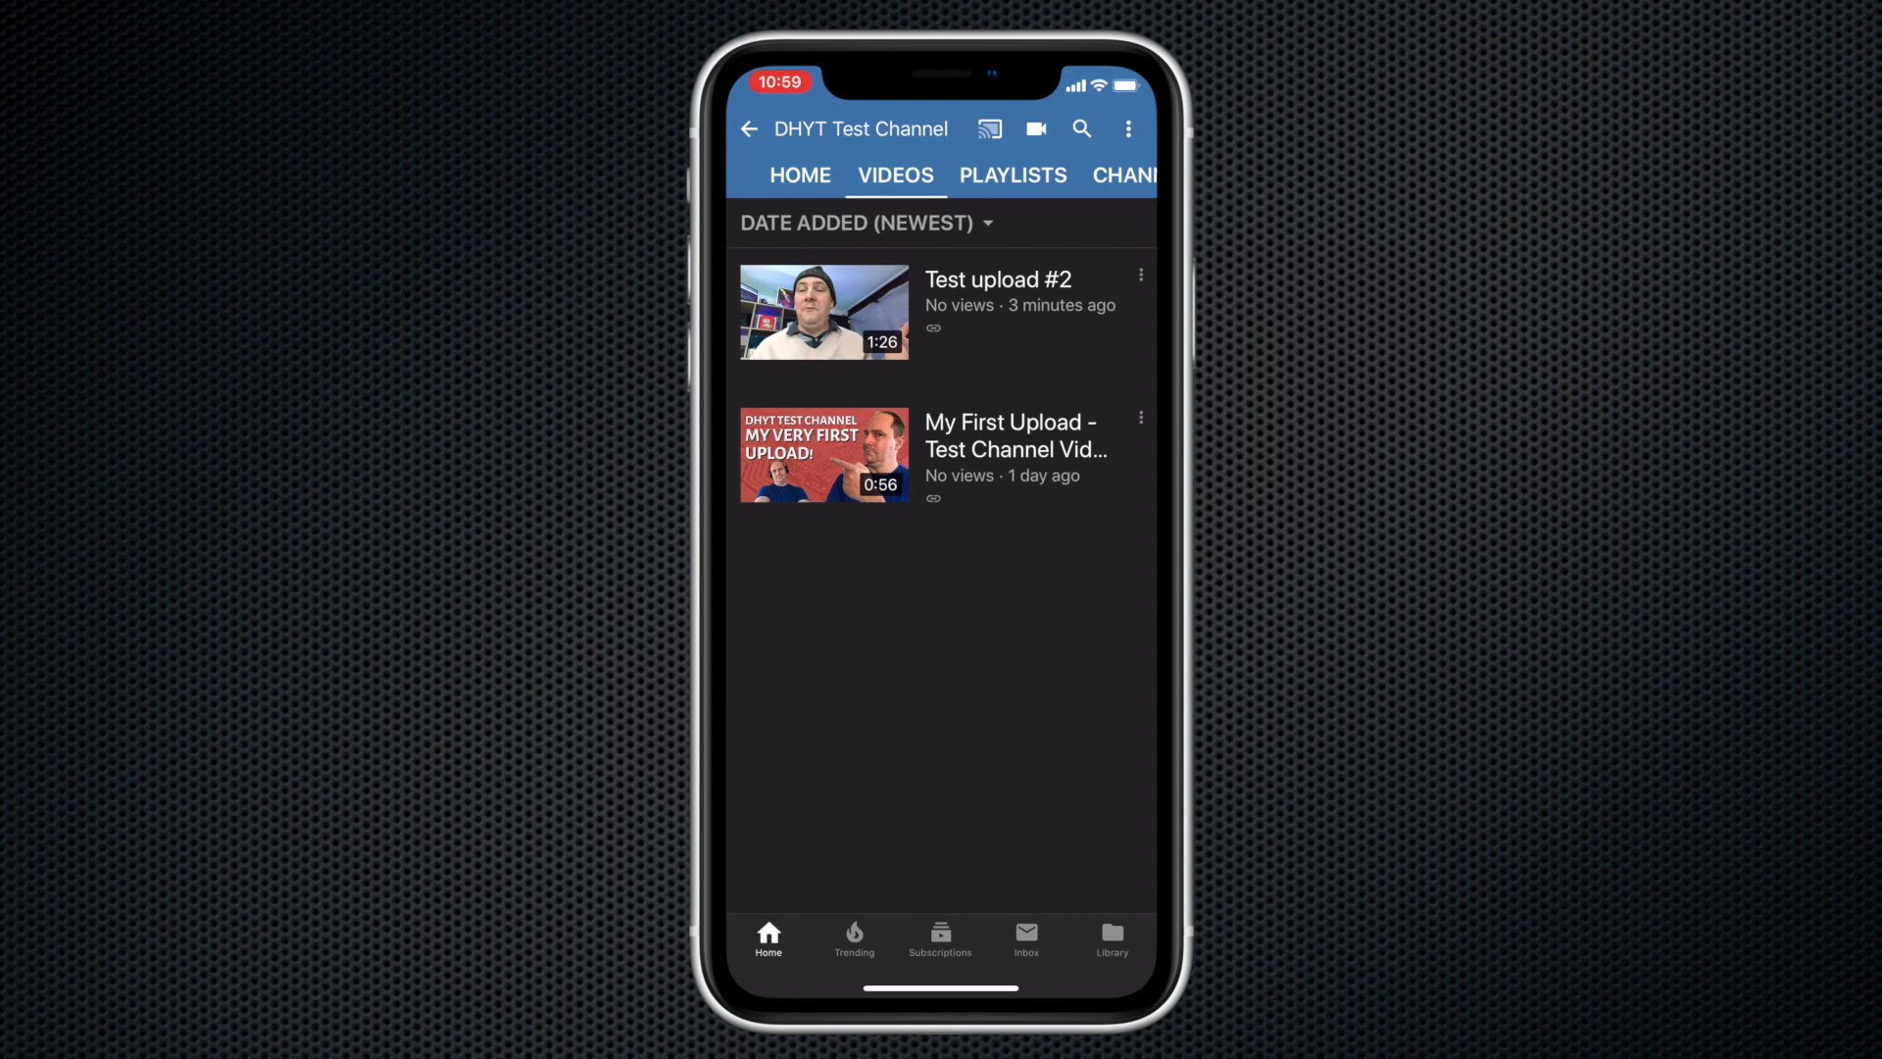
Switch to the YT Studio app and open the "Test upload #2" video for editing.
drag(941, 988, 942, 667)
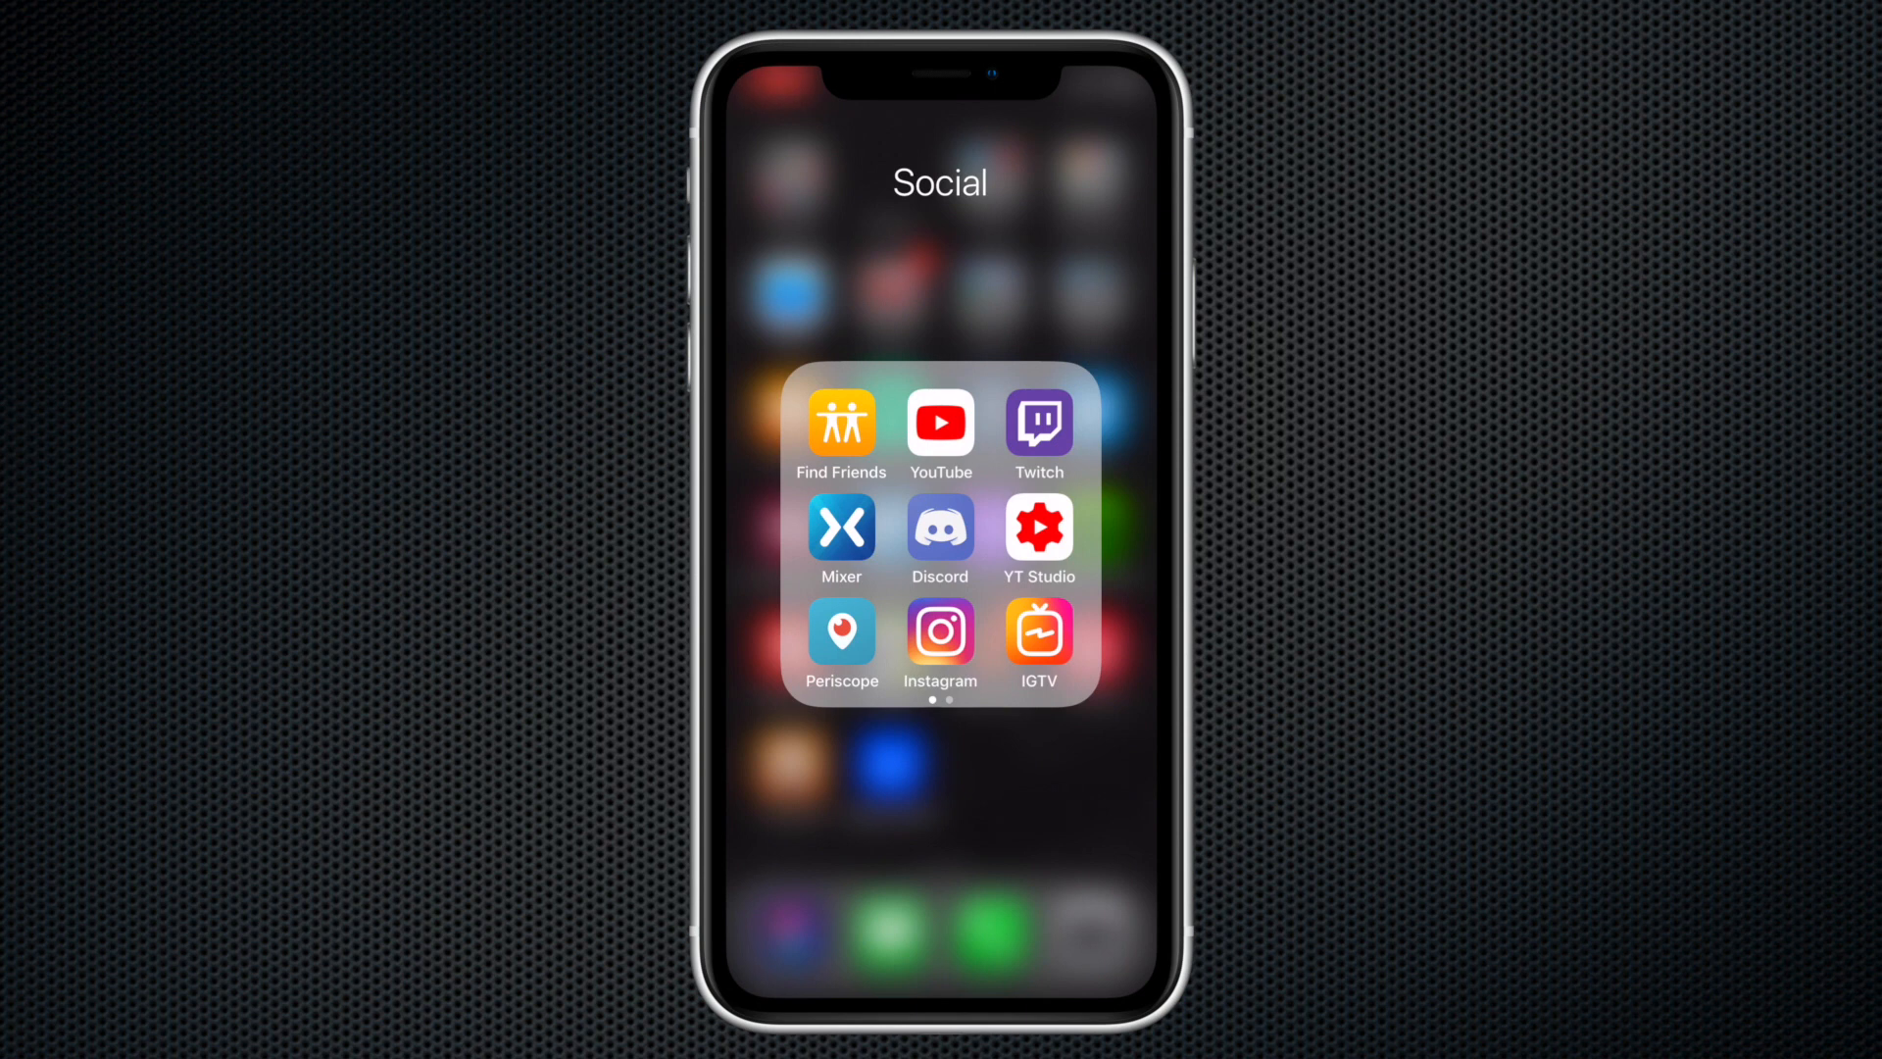
click(1039, 527)
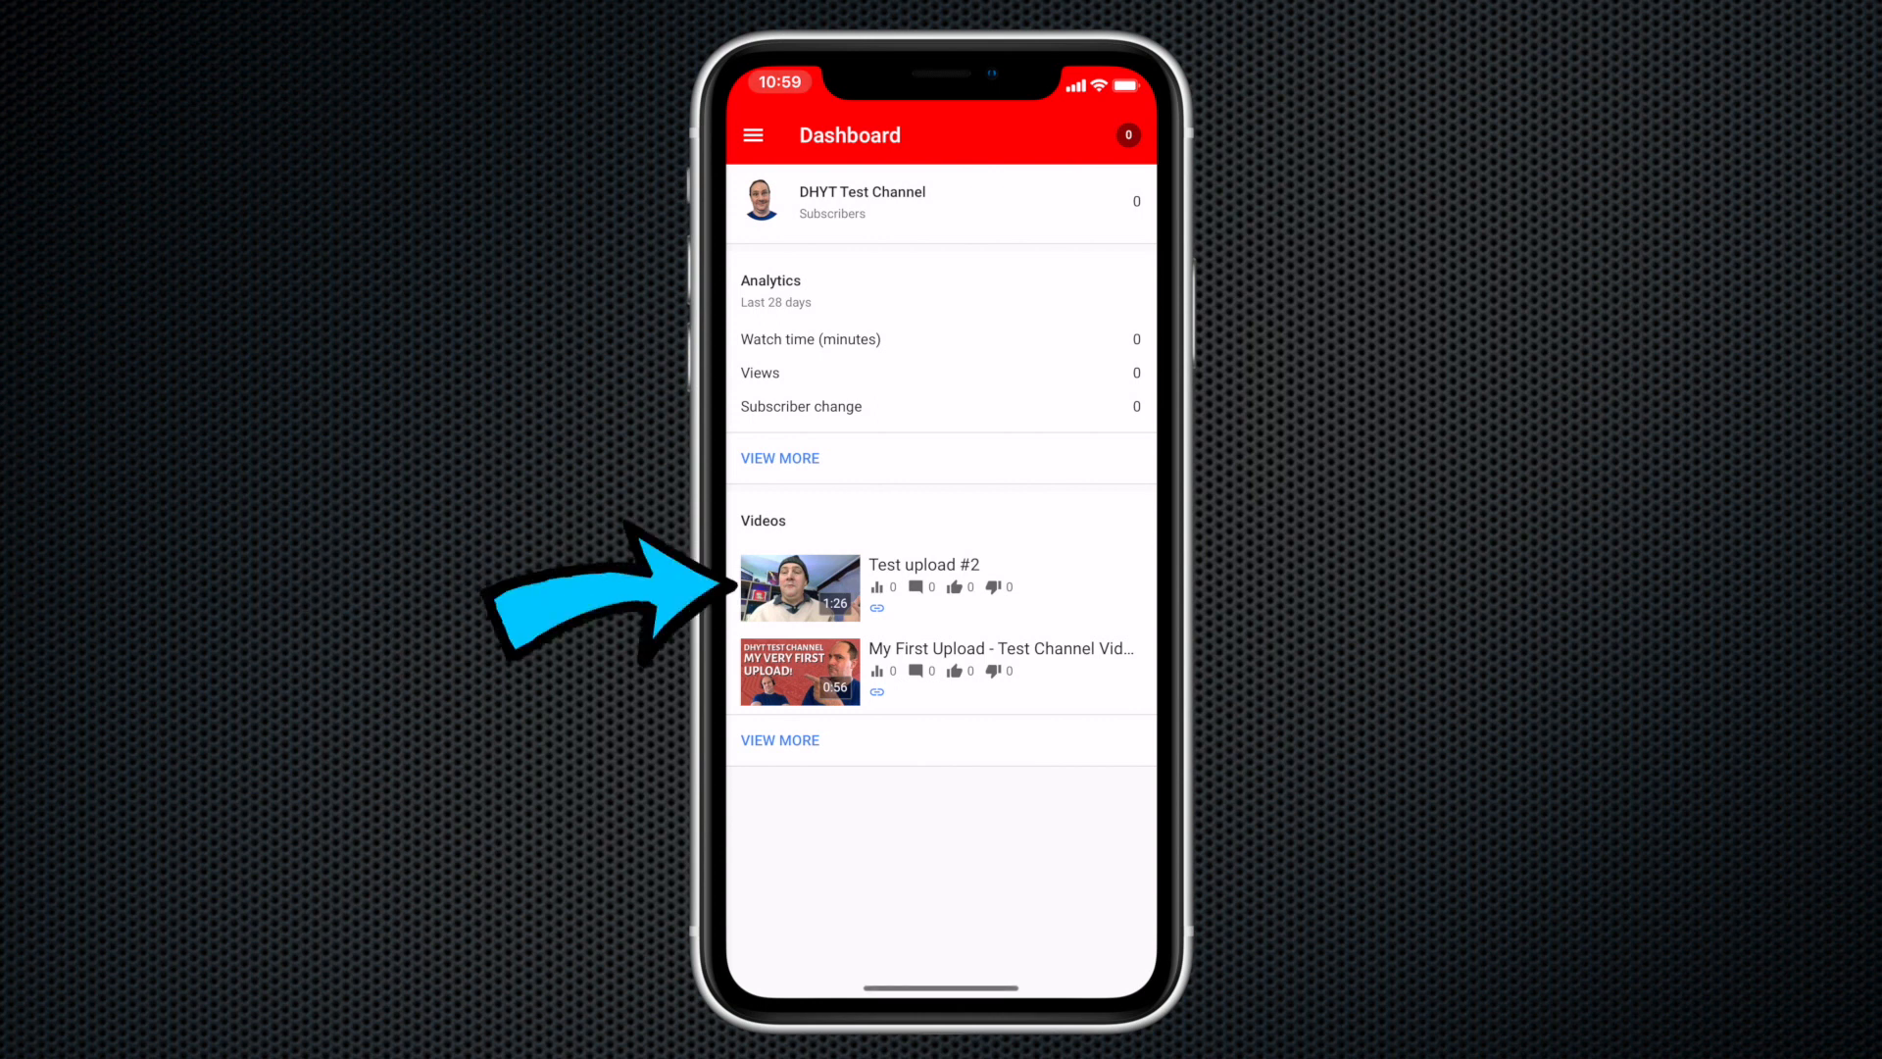
click(800, 588)
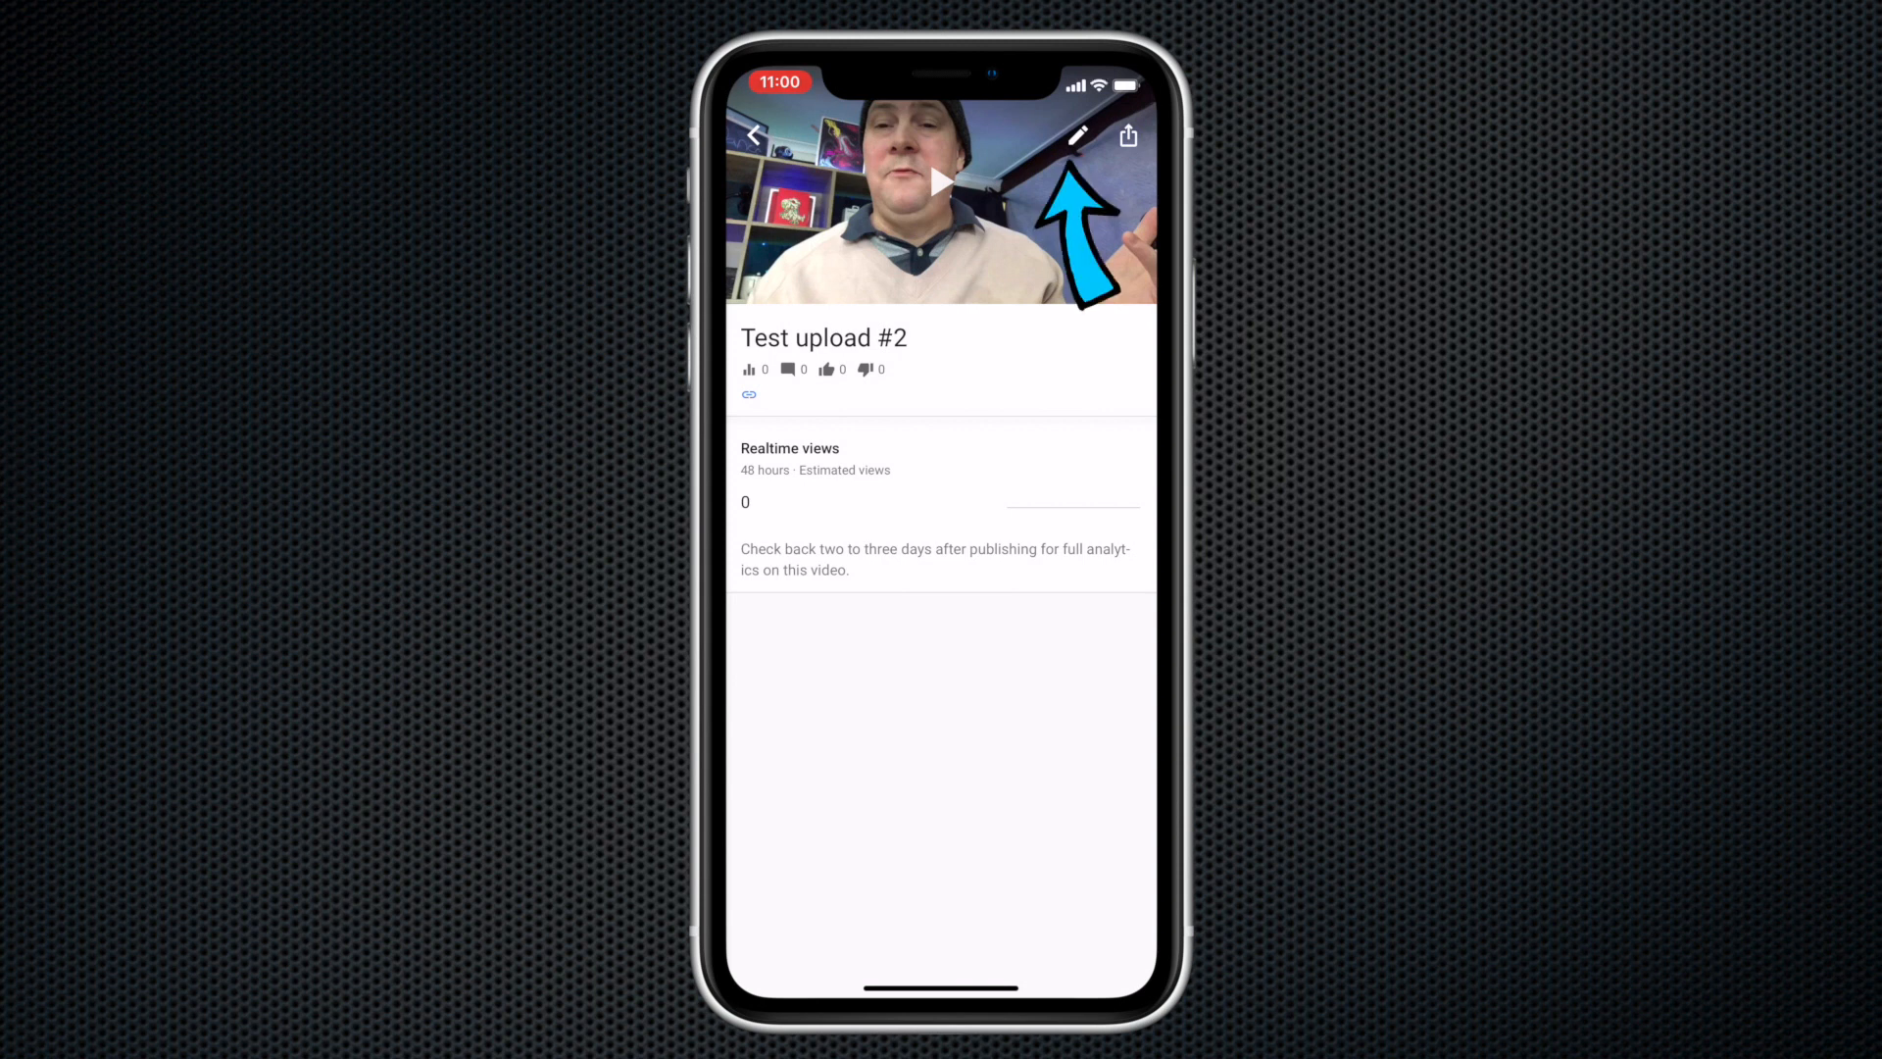
click(1078, 135)
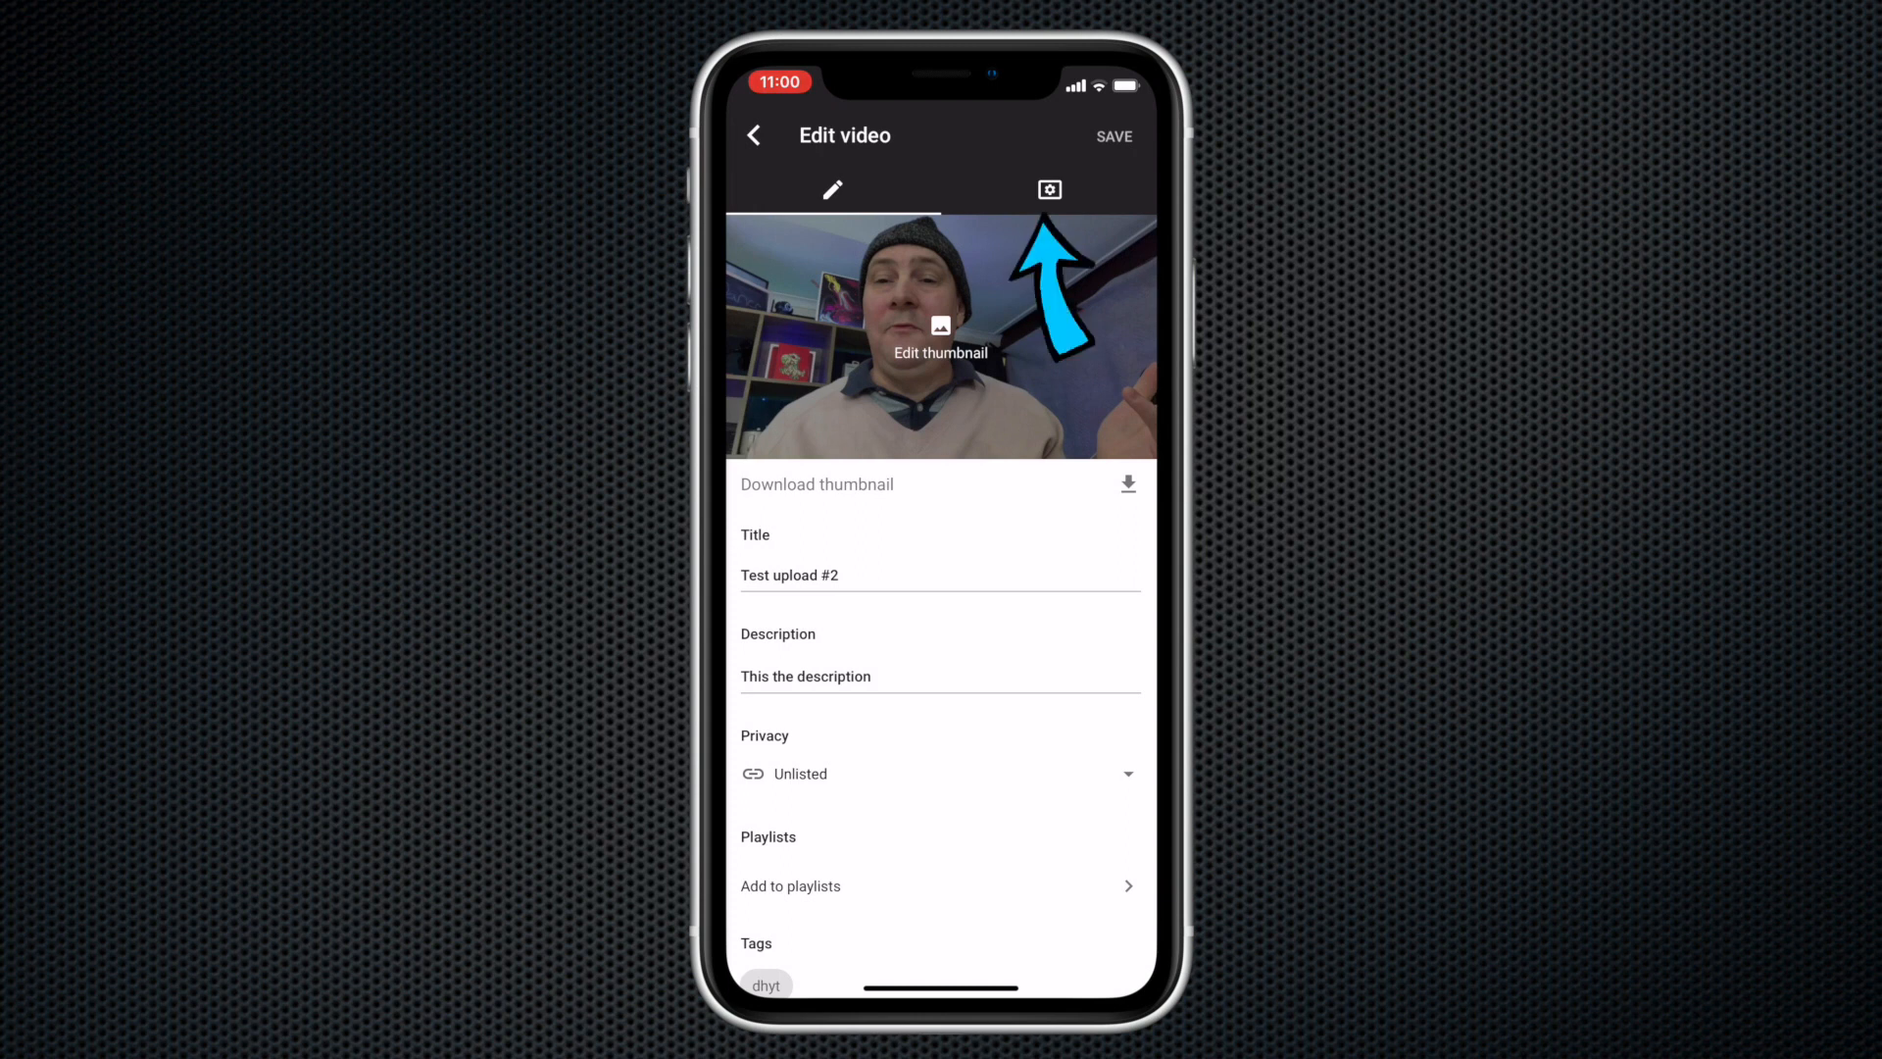
Review the video's category, licence, comment, distribution and age settings, followed by its basic details down to the tags.
click(1050, 189)
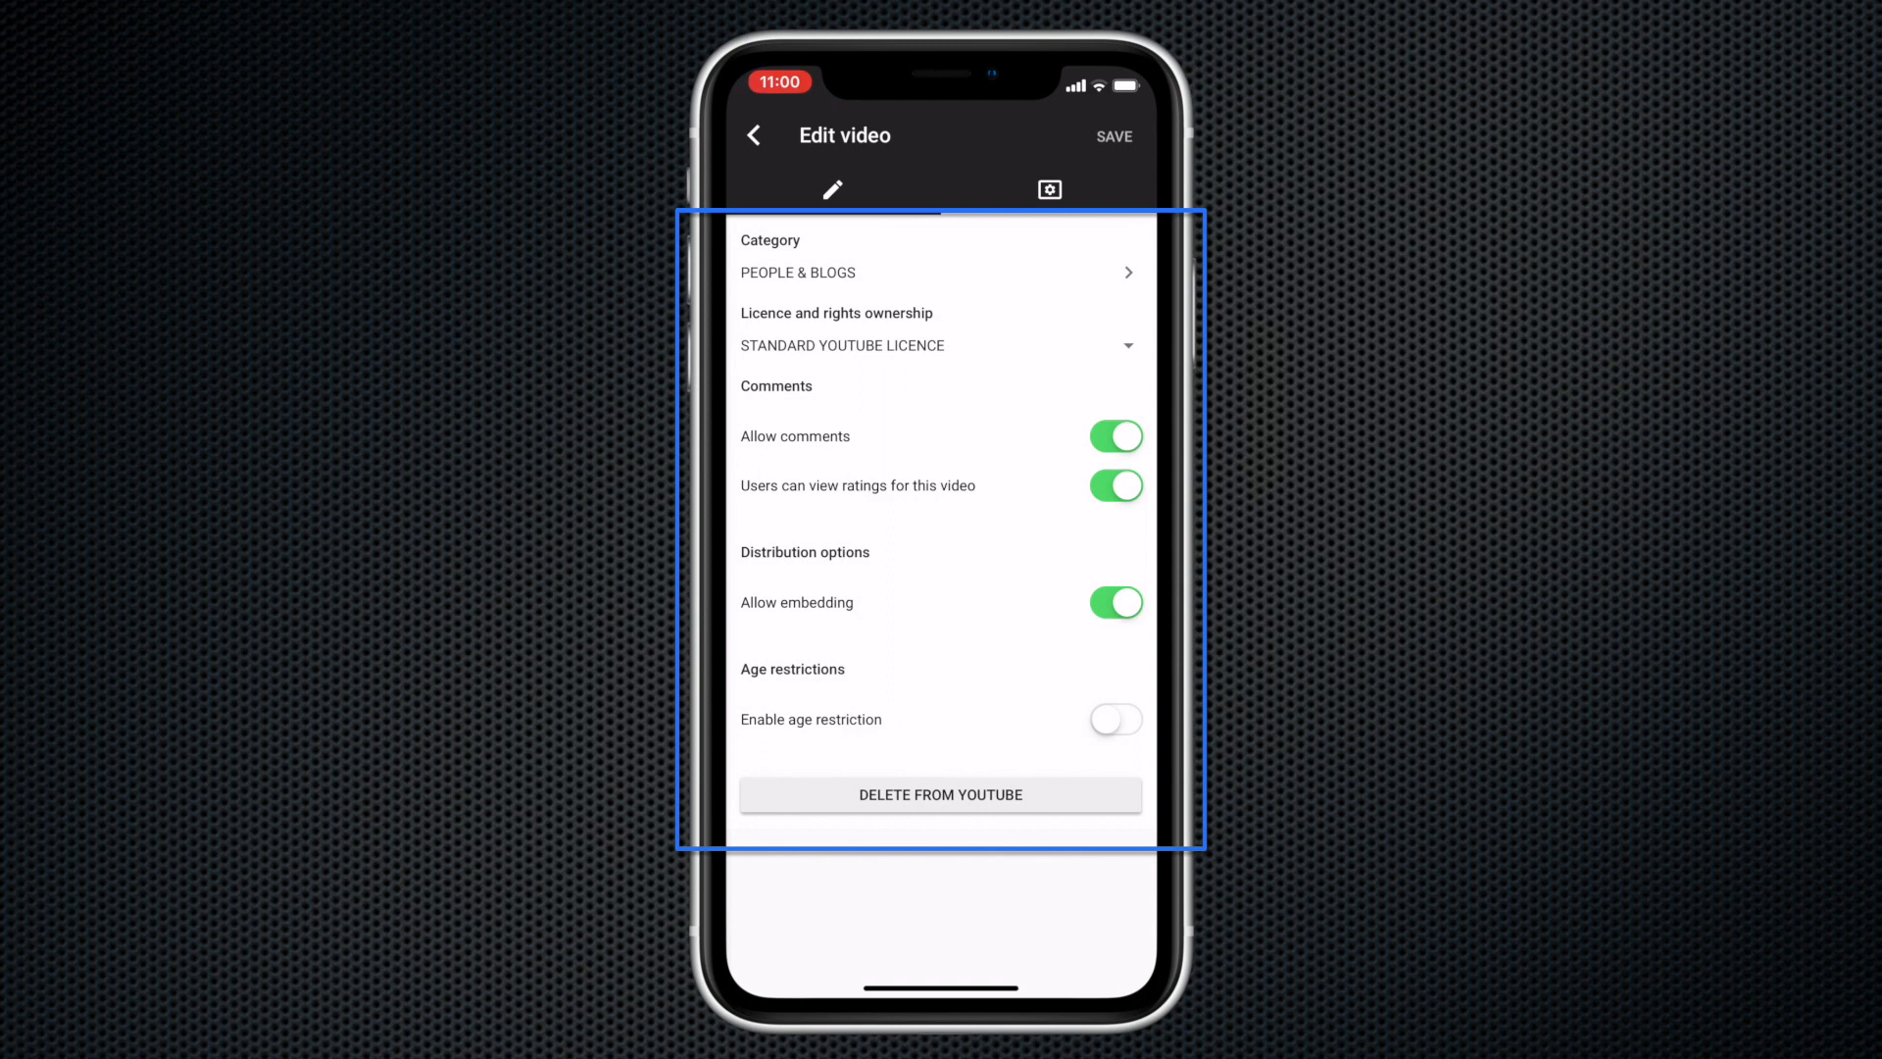
click(832, 189)
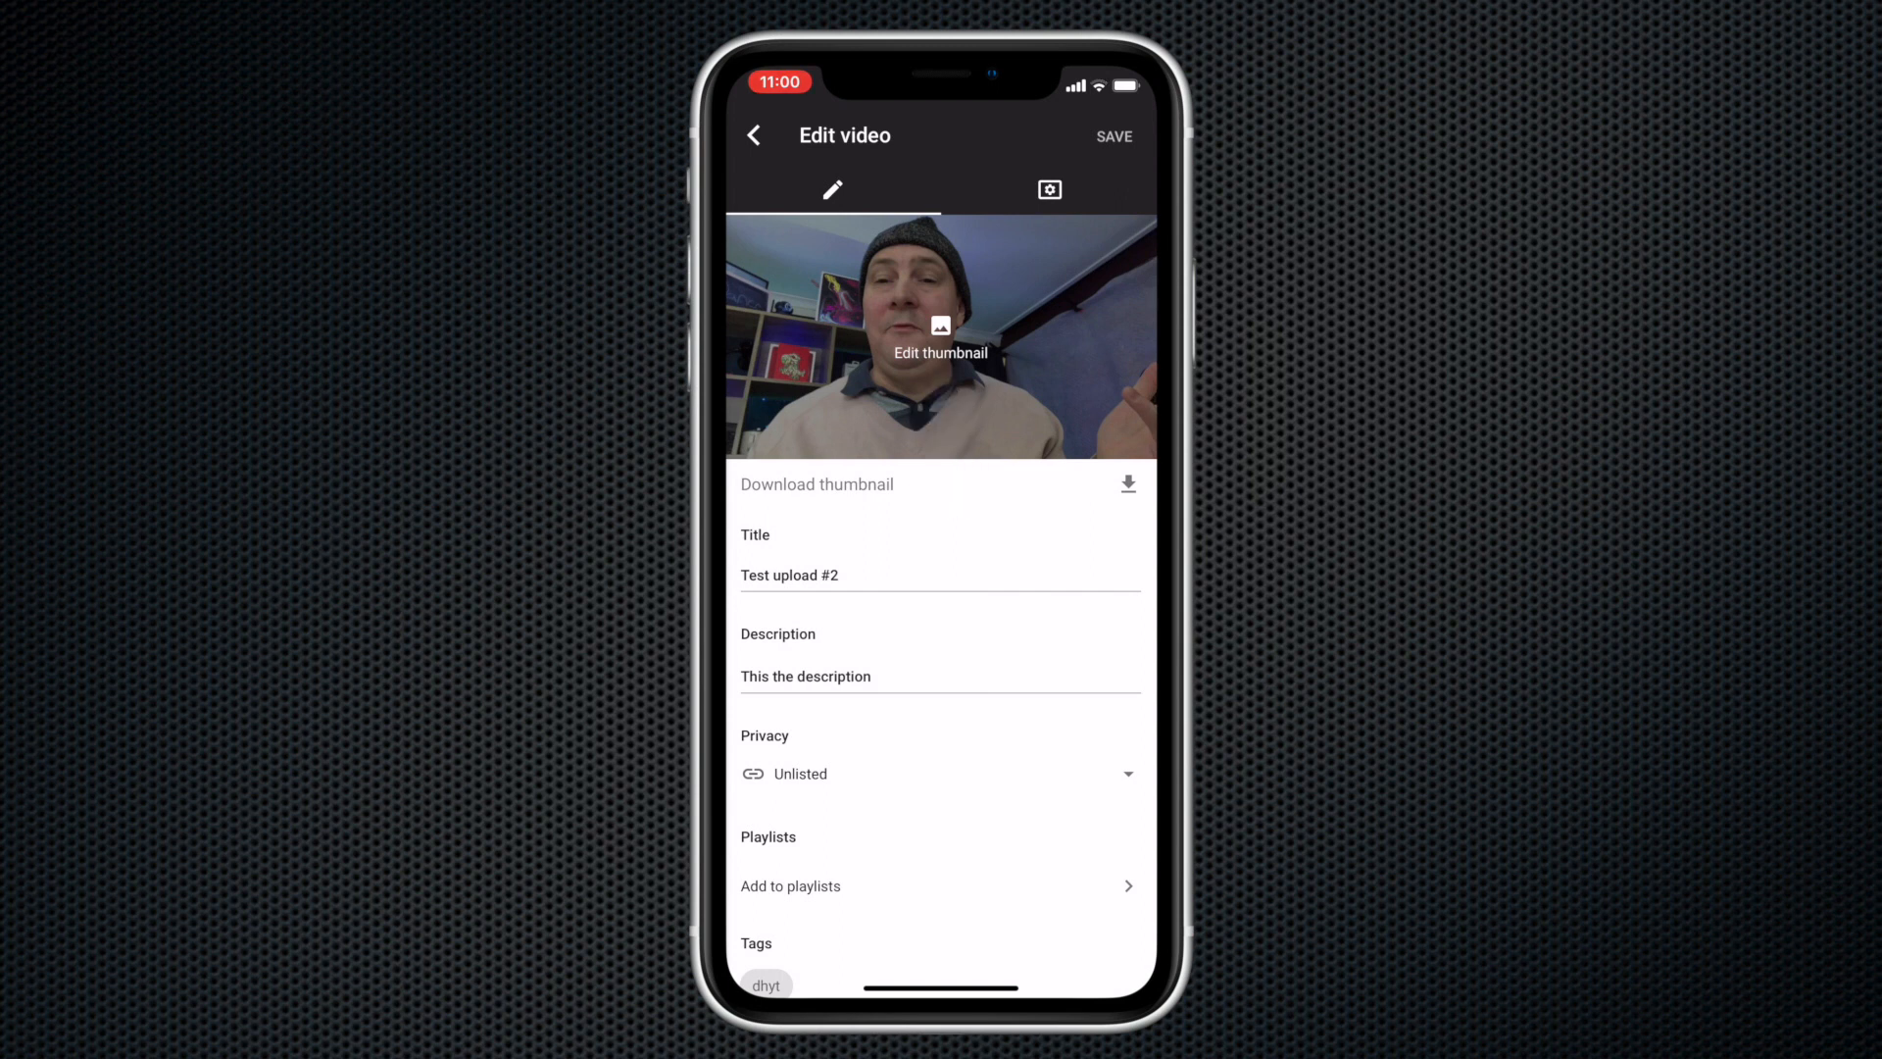
scroll(941, 608, down, 3)
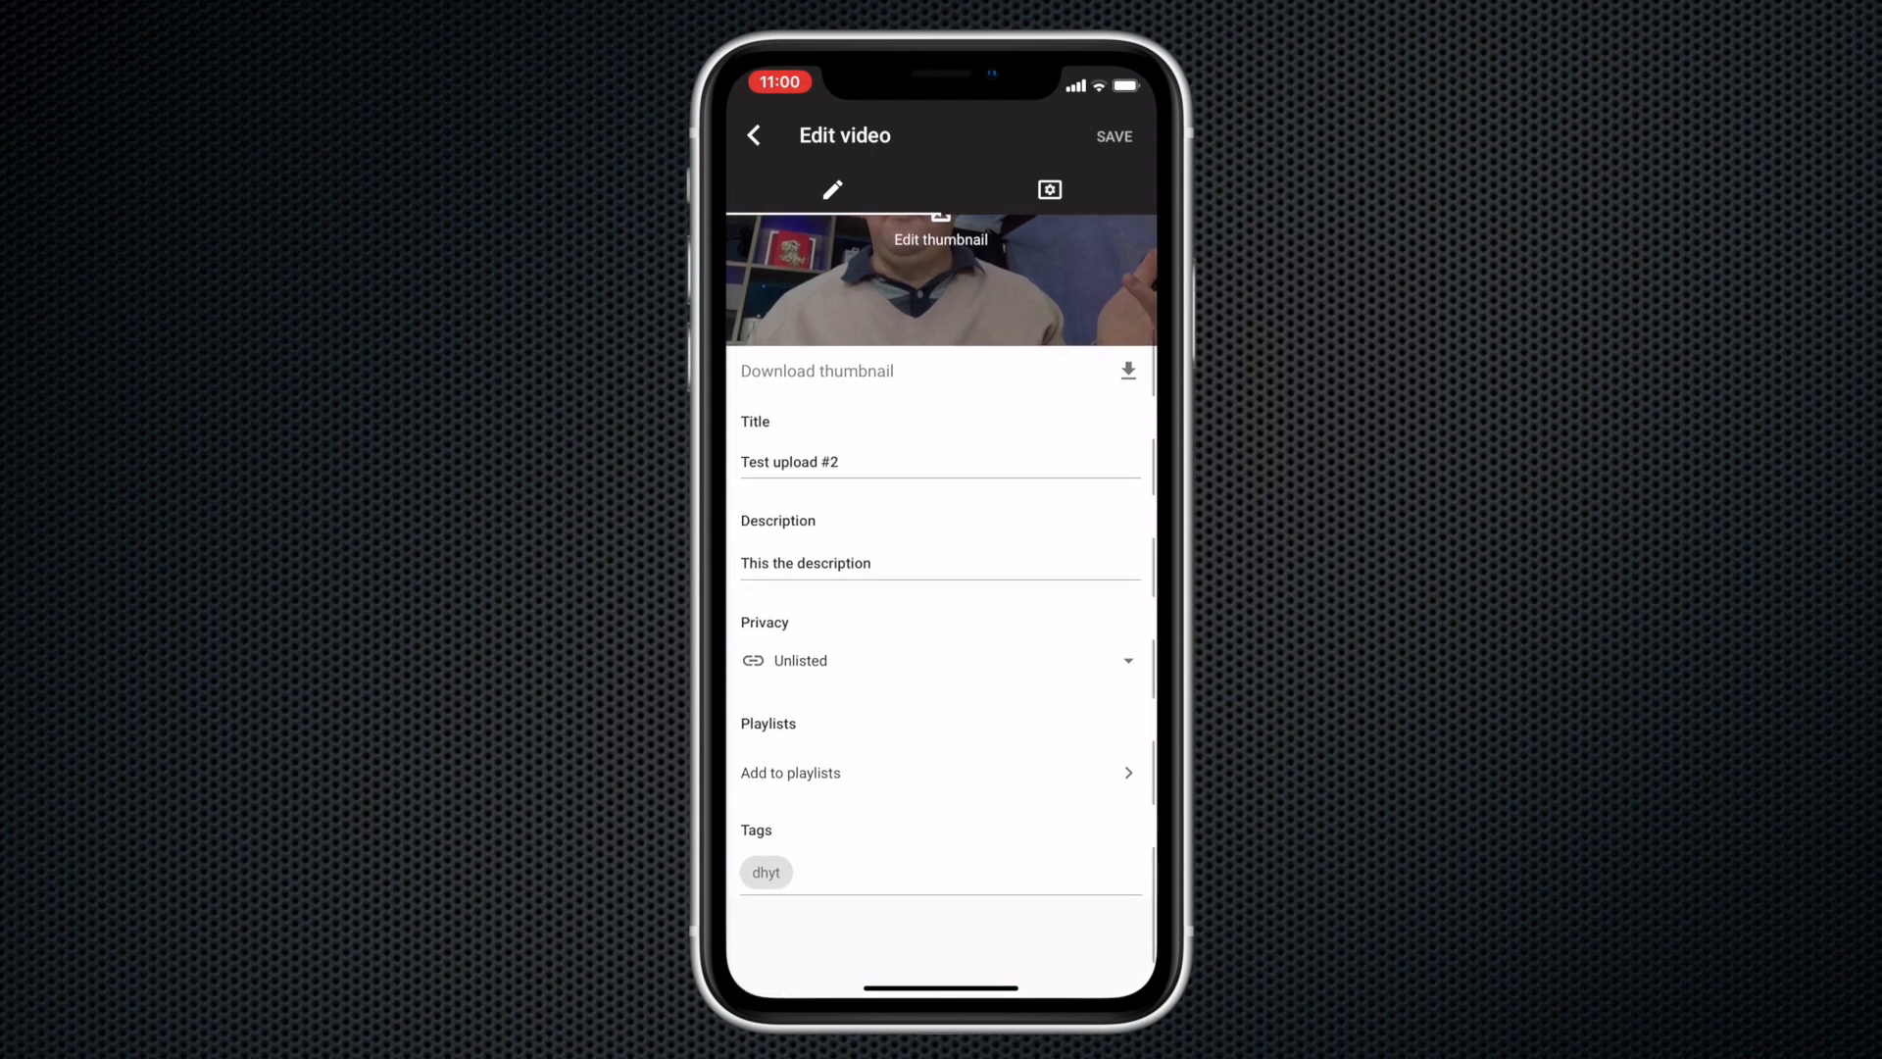
scroll(941, 608, up, 2)
scroll(941, 608, down, 1)
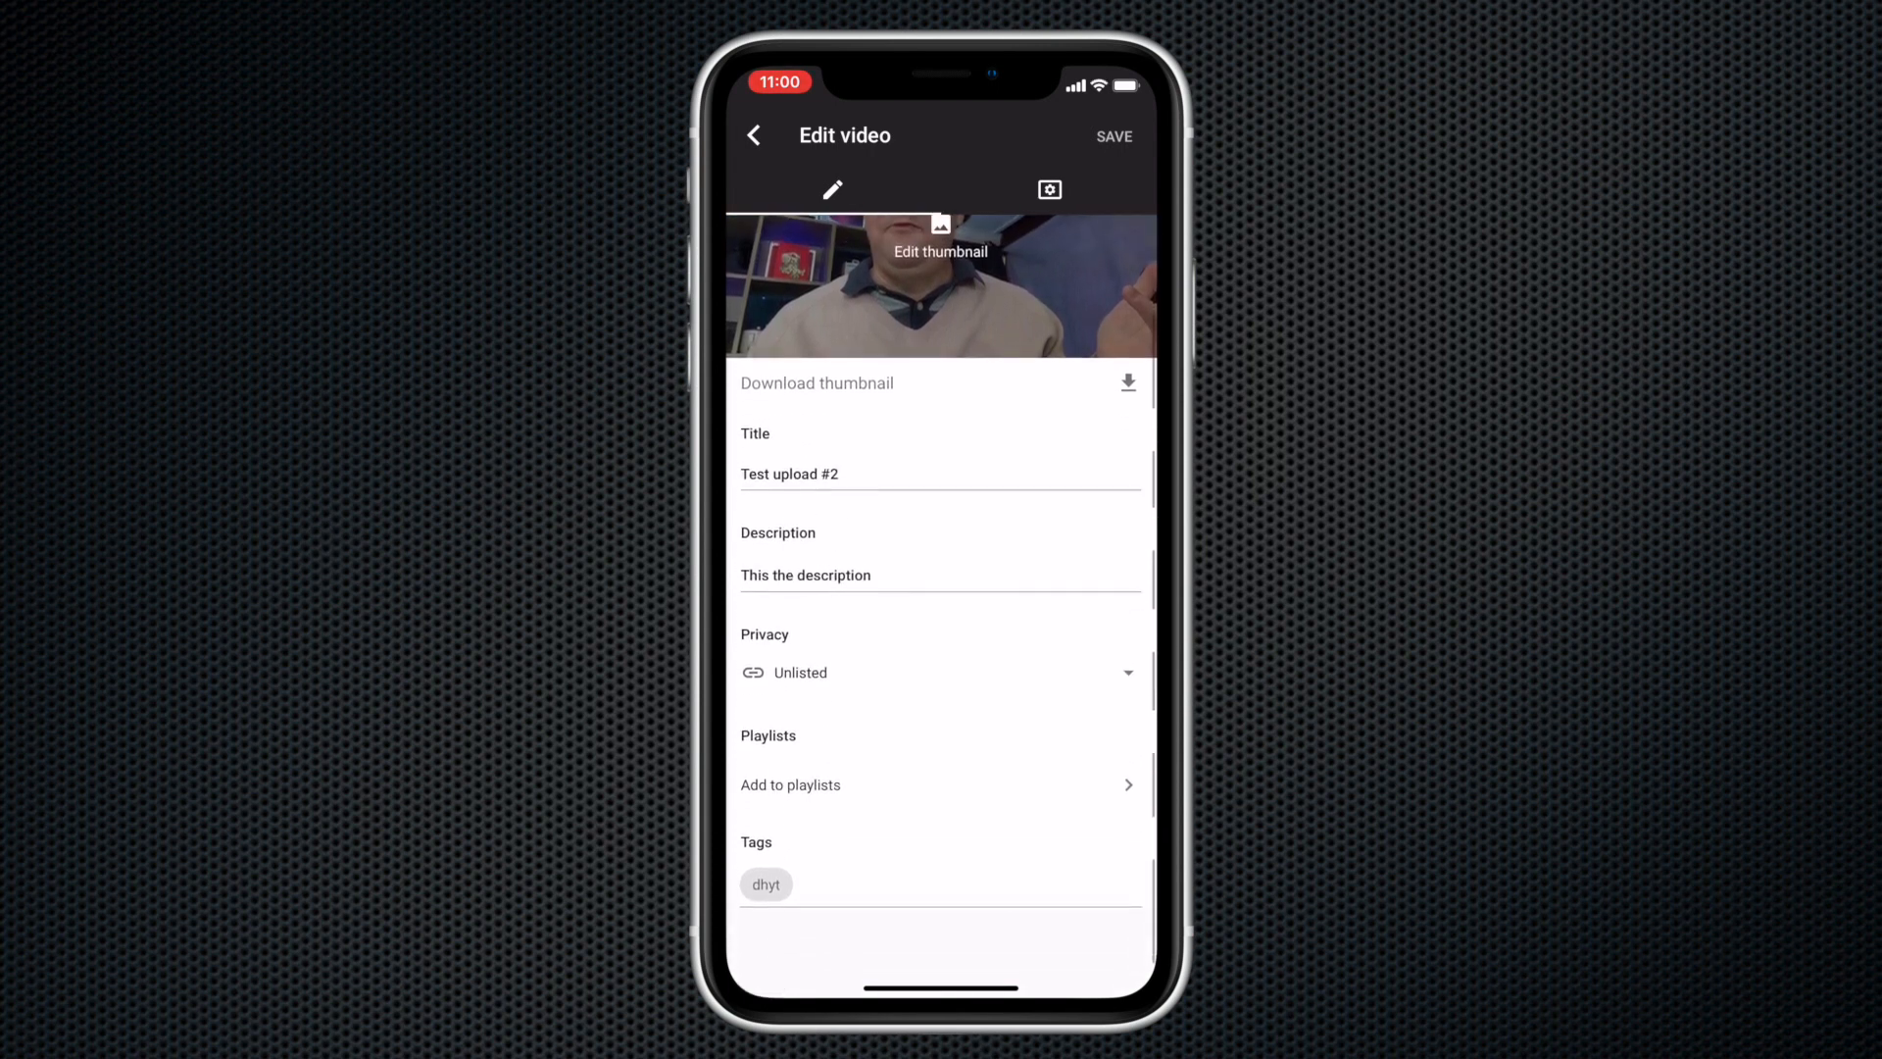
scroll(942, 589, up, 1)
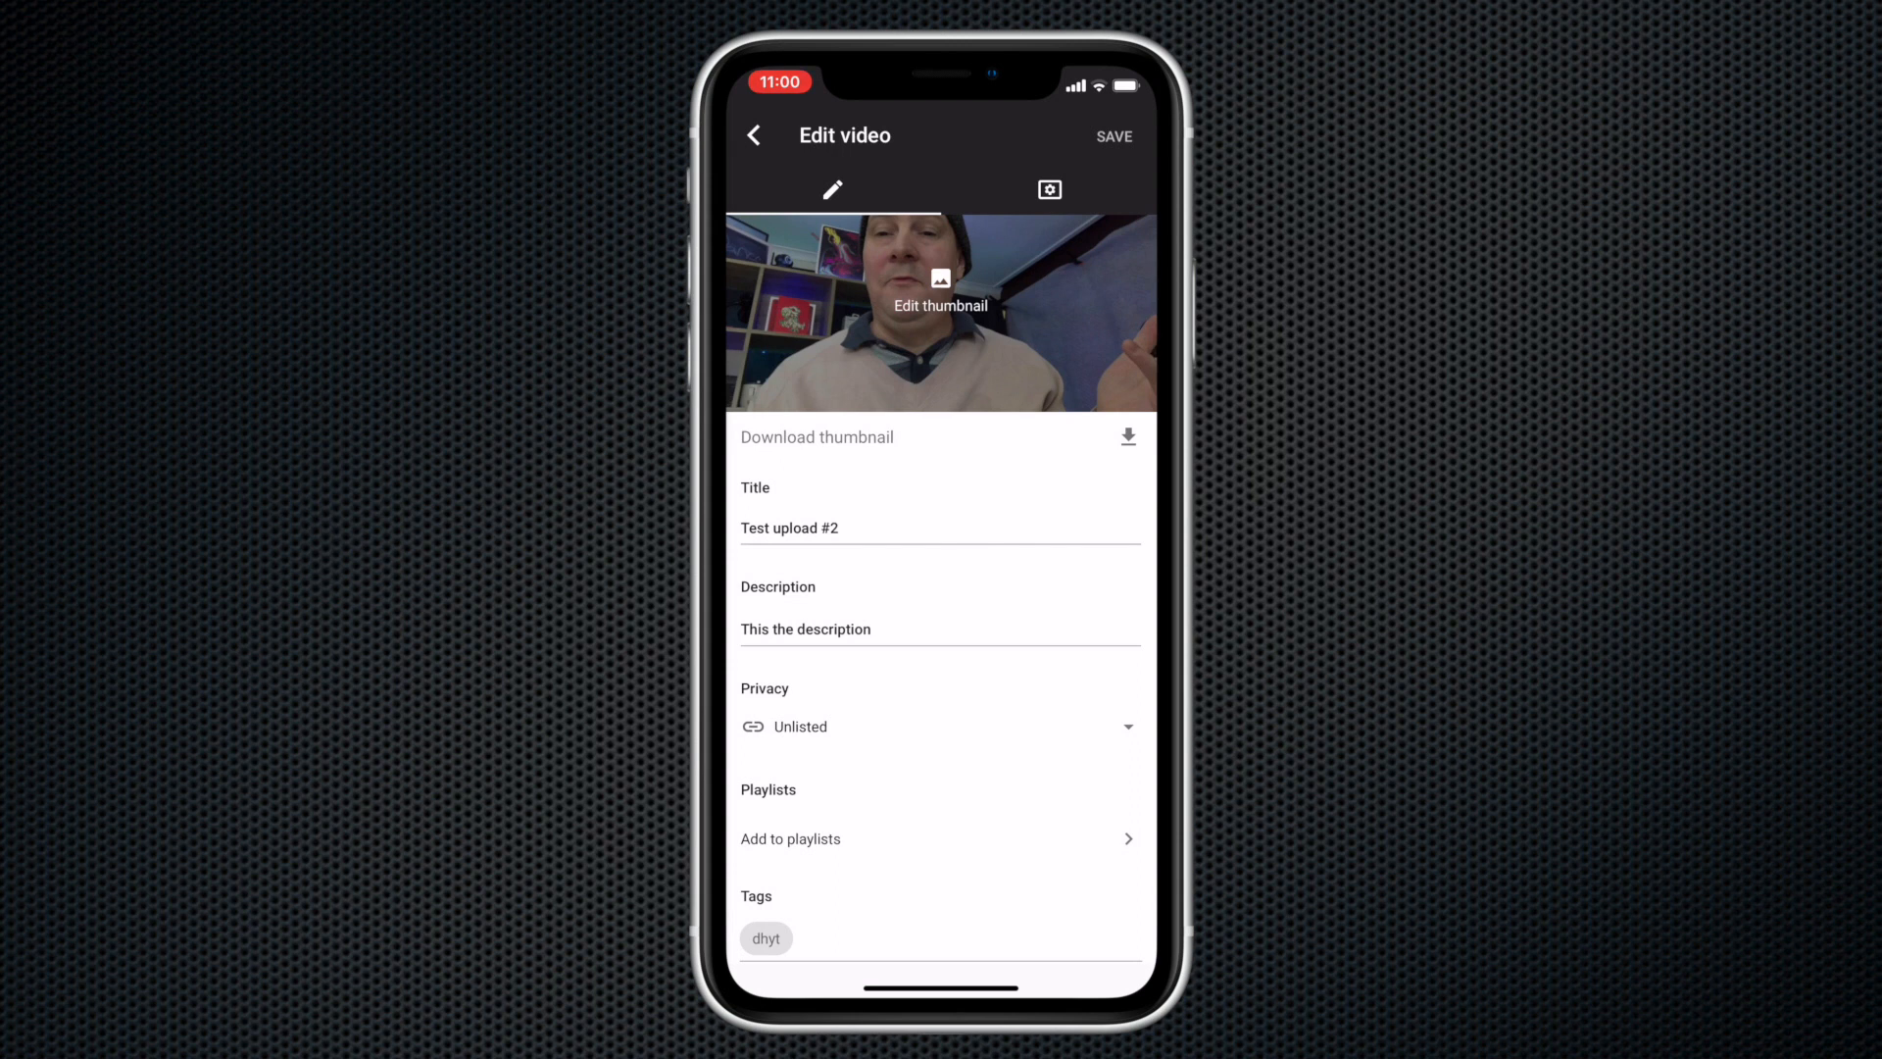
scroll(941, 608, up, 1)
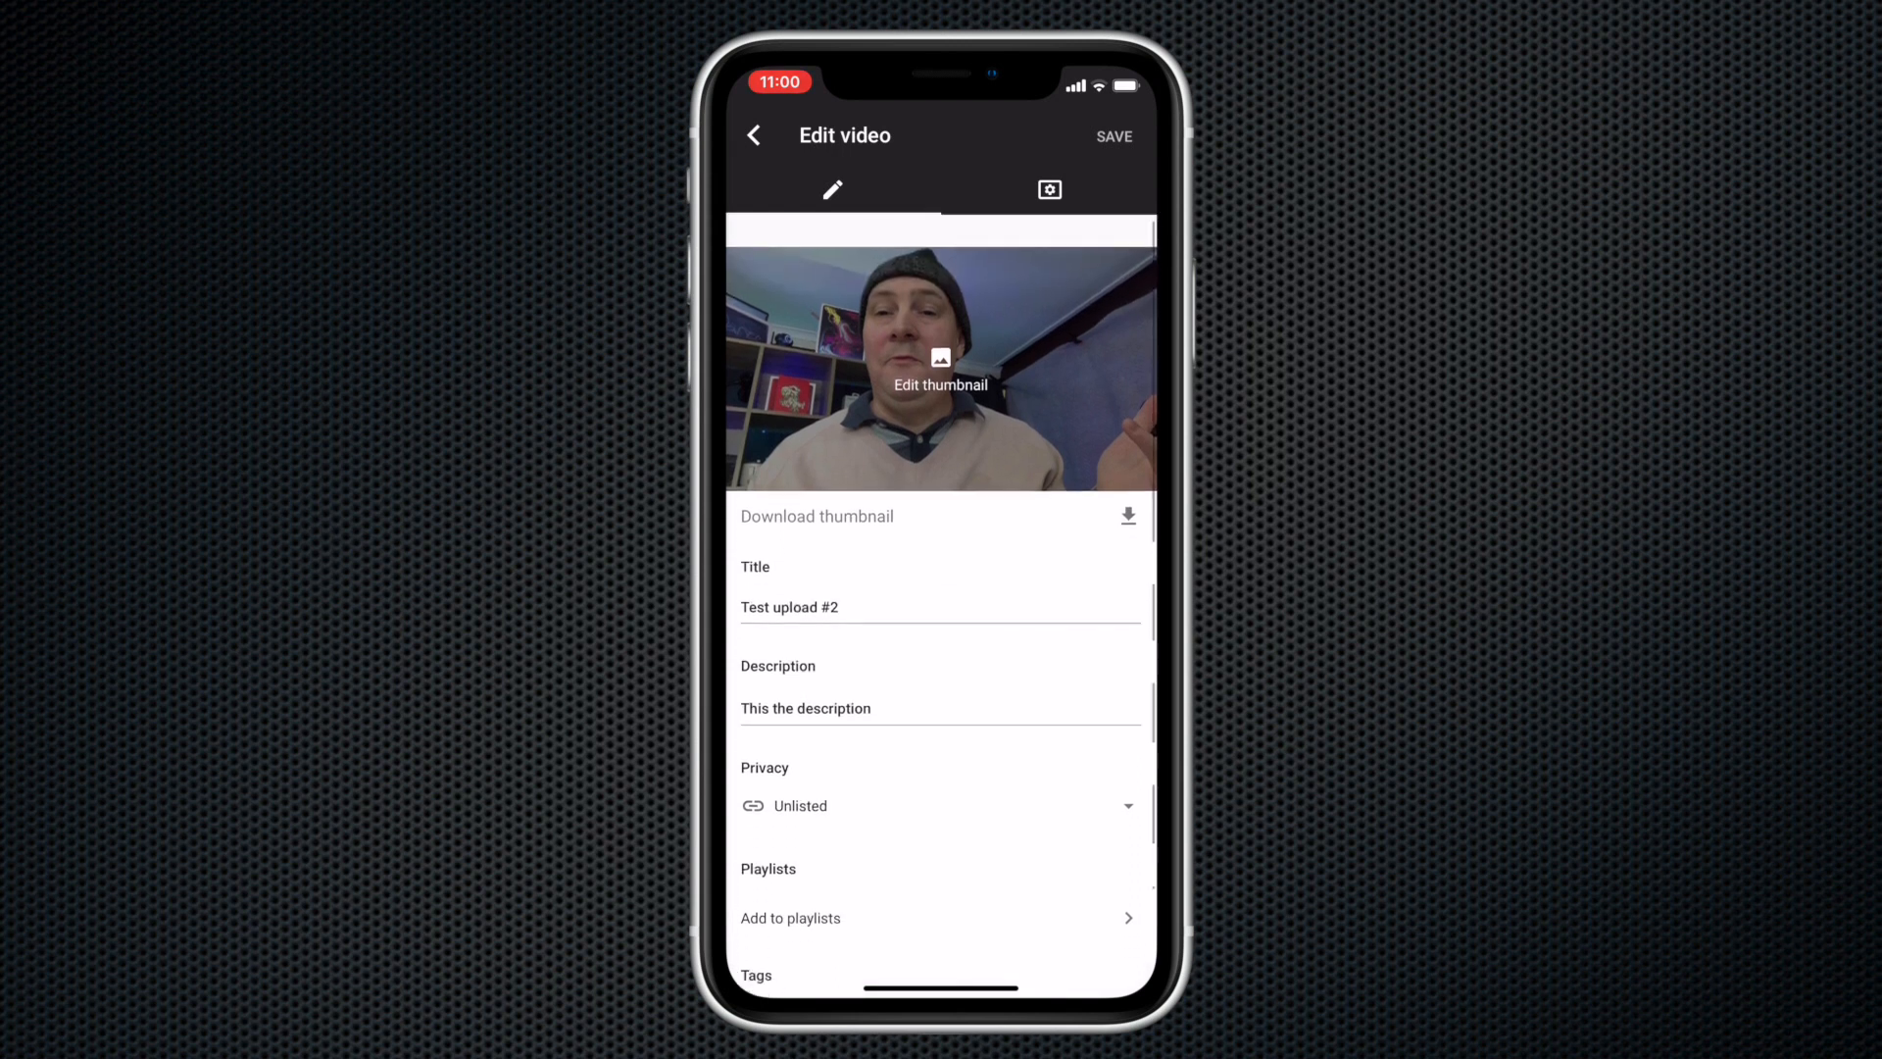
Allow photo access and pick the "Mobile Streaming Changes!" image from the Camera Roll as the custom thumbnail.
click(941, 338)
click(836, 770)
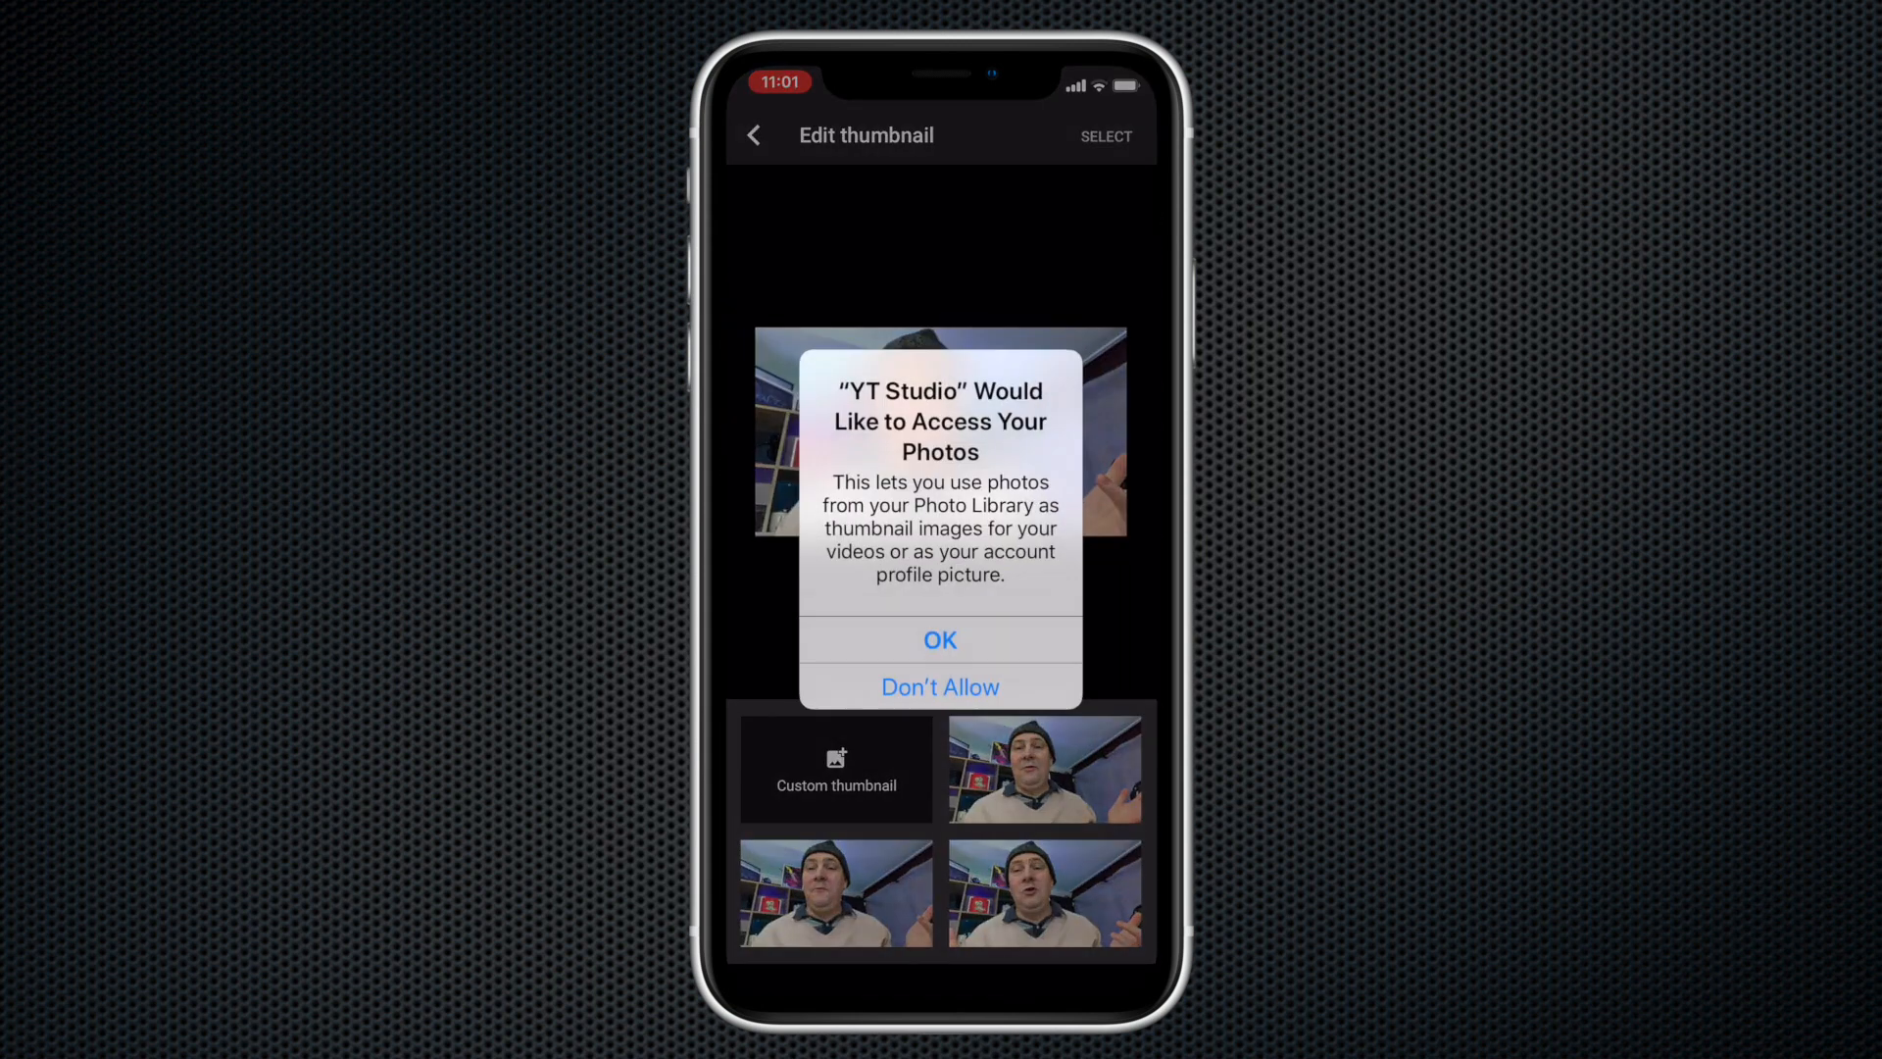
click(940, 639)
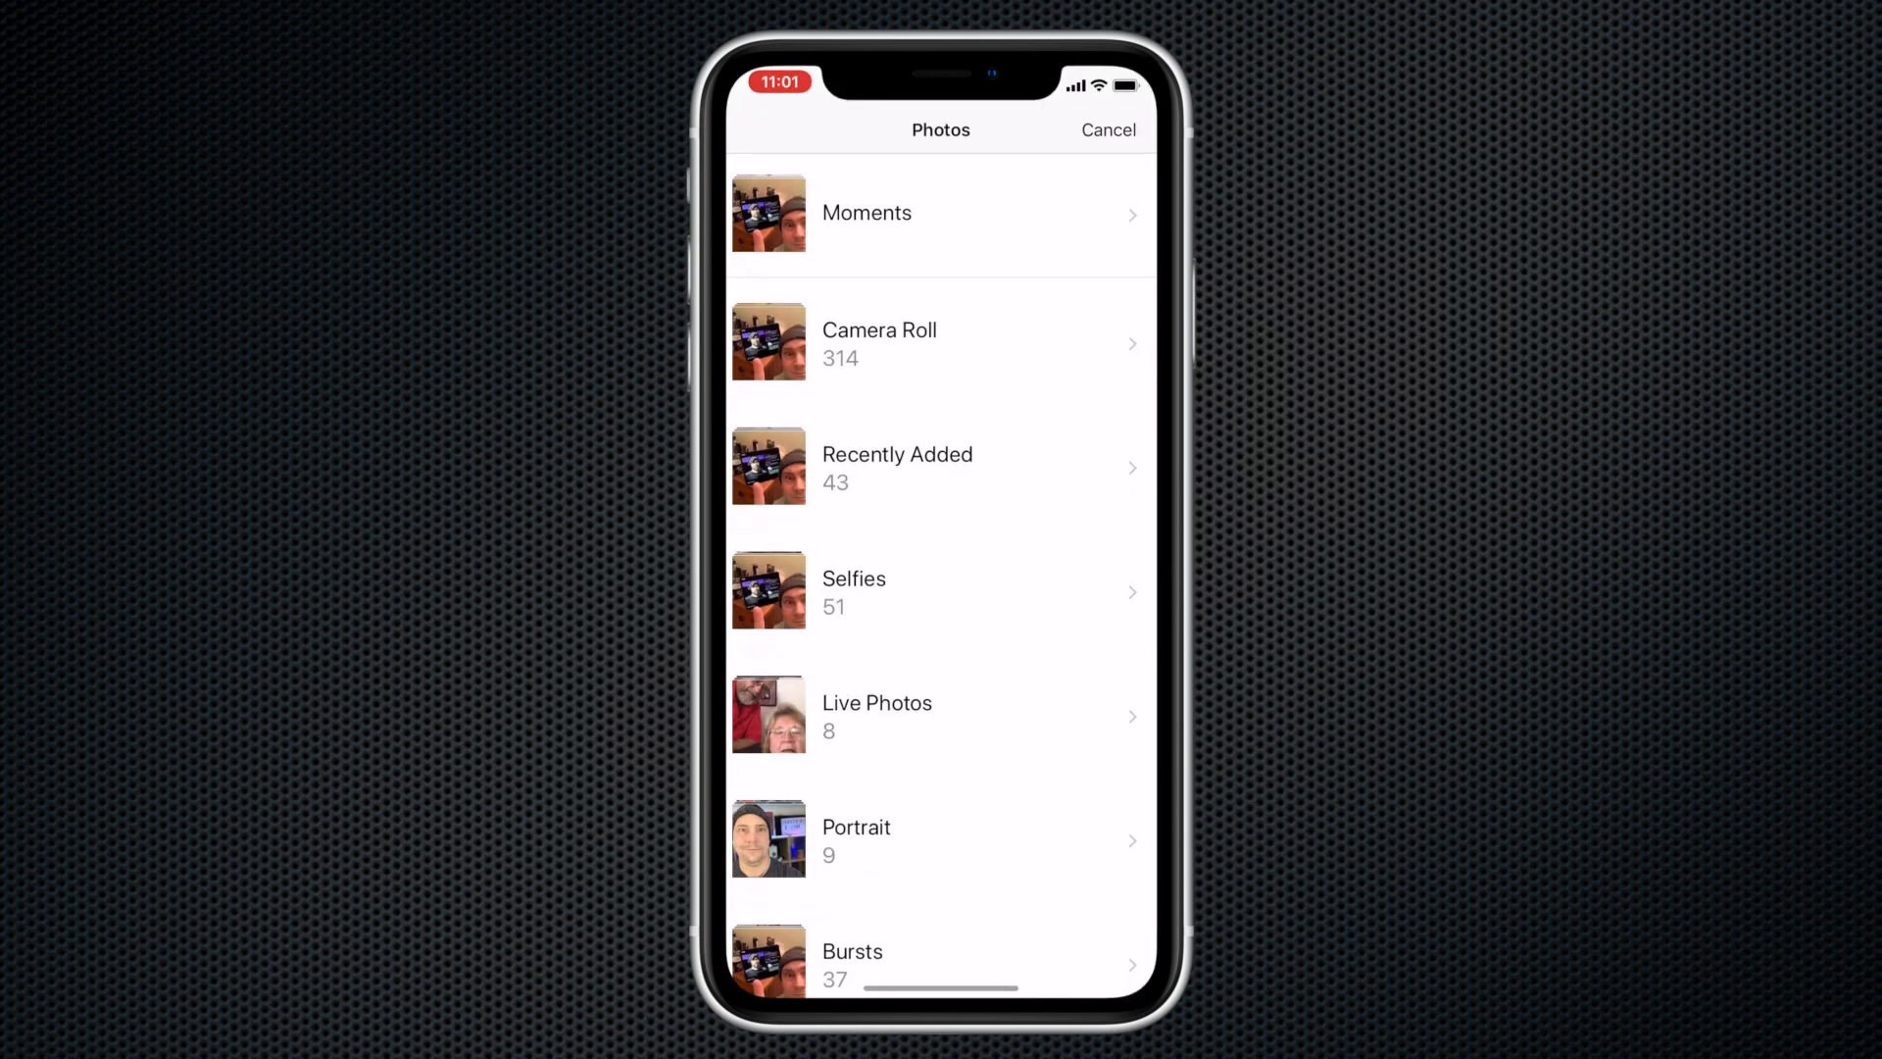
click(863, 338)
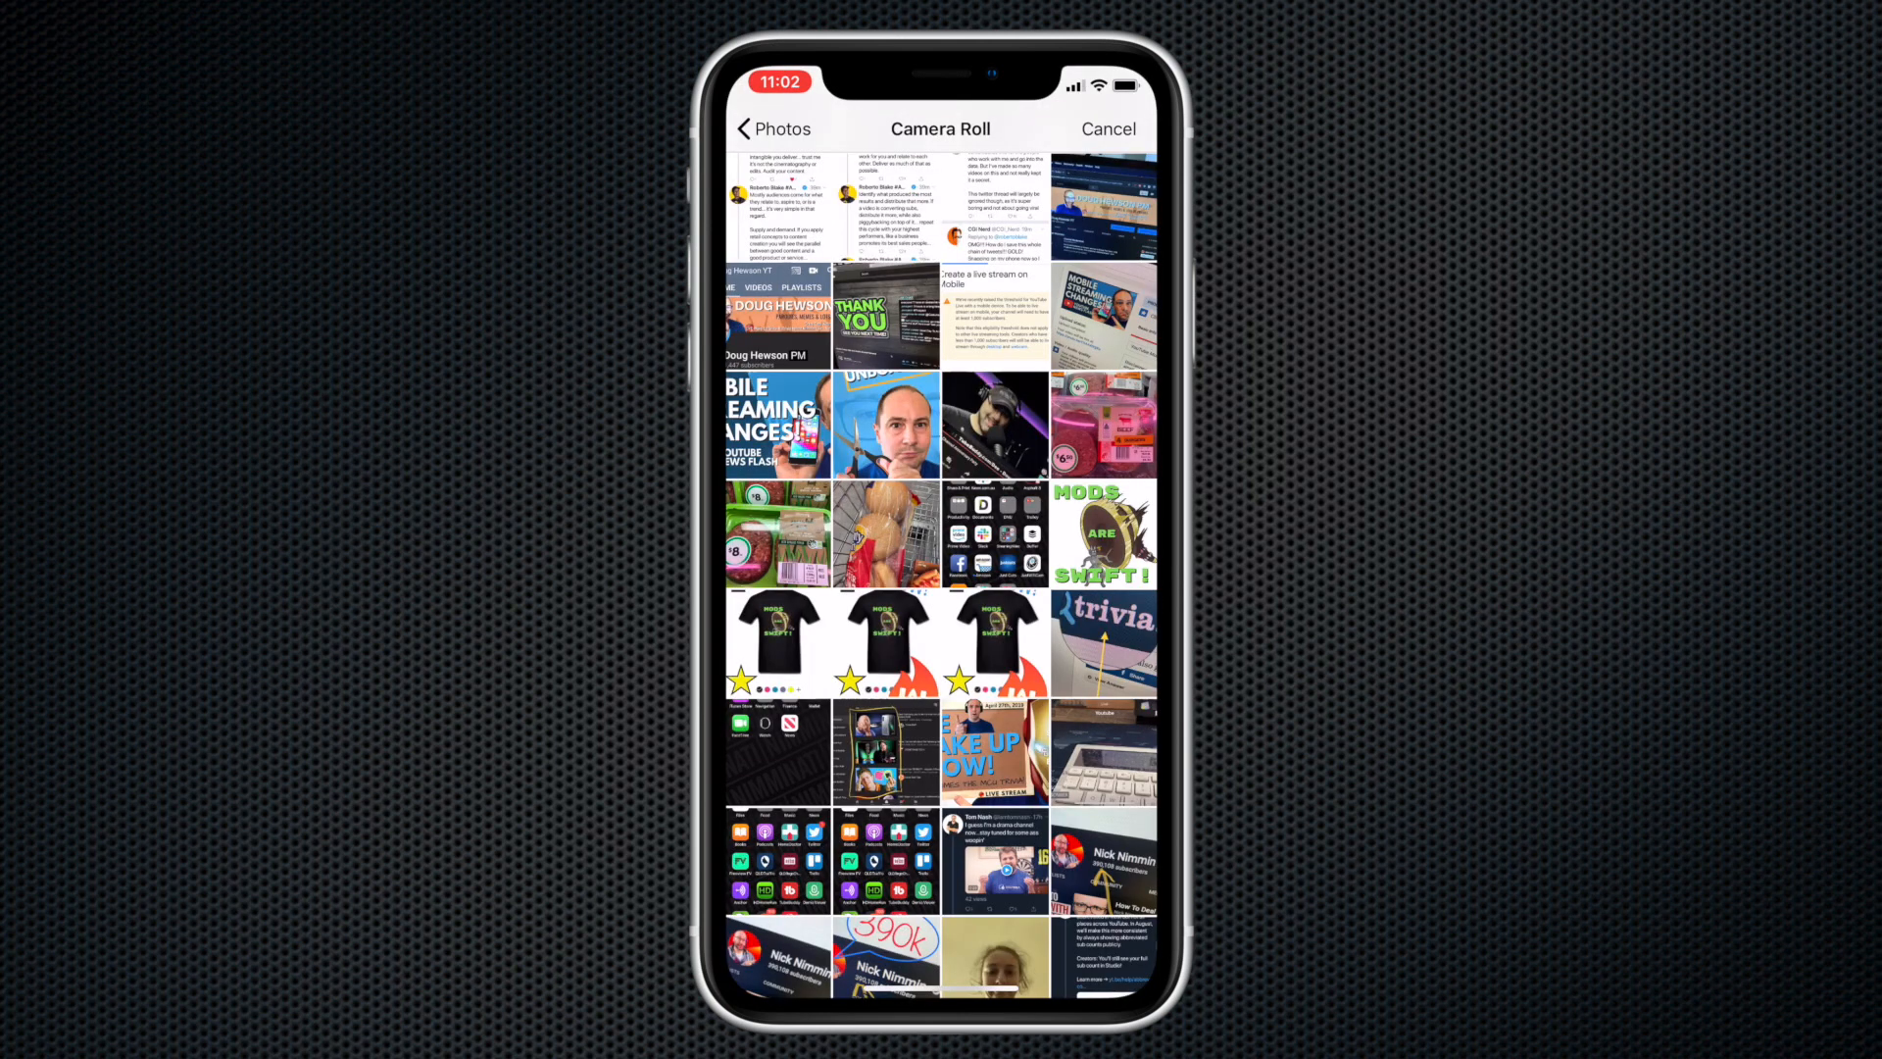
click(782, 460)
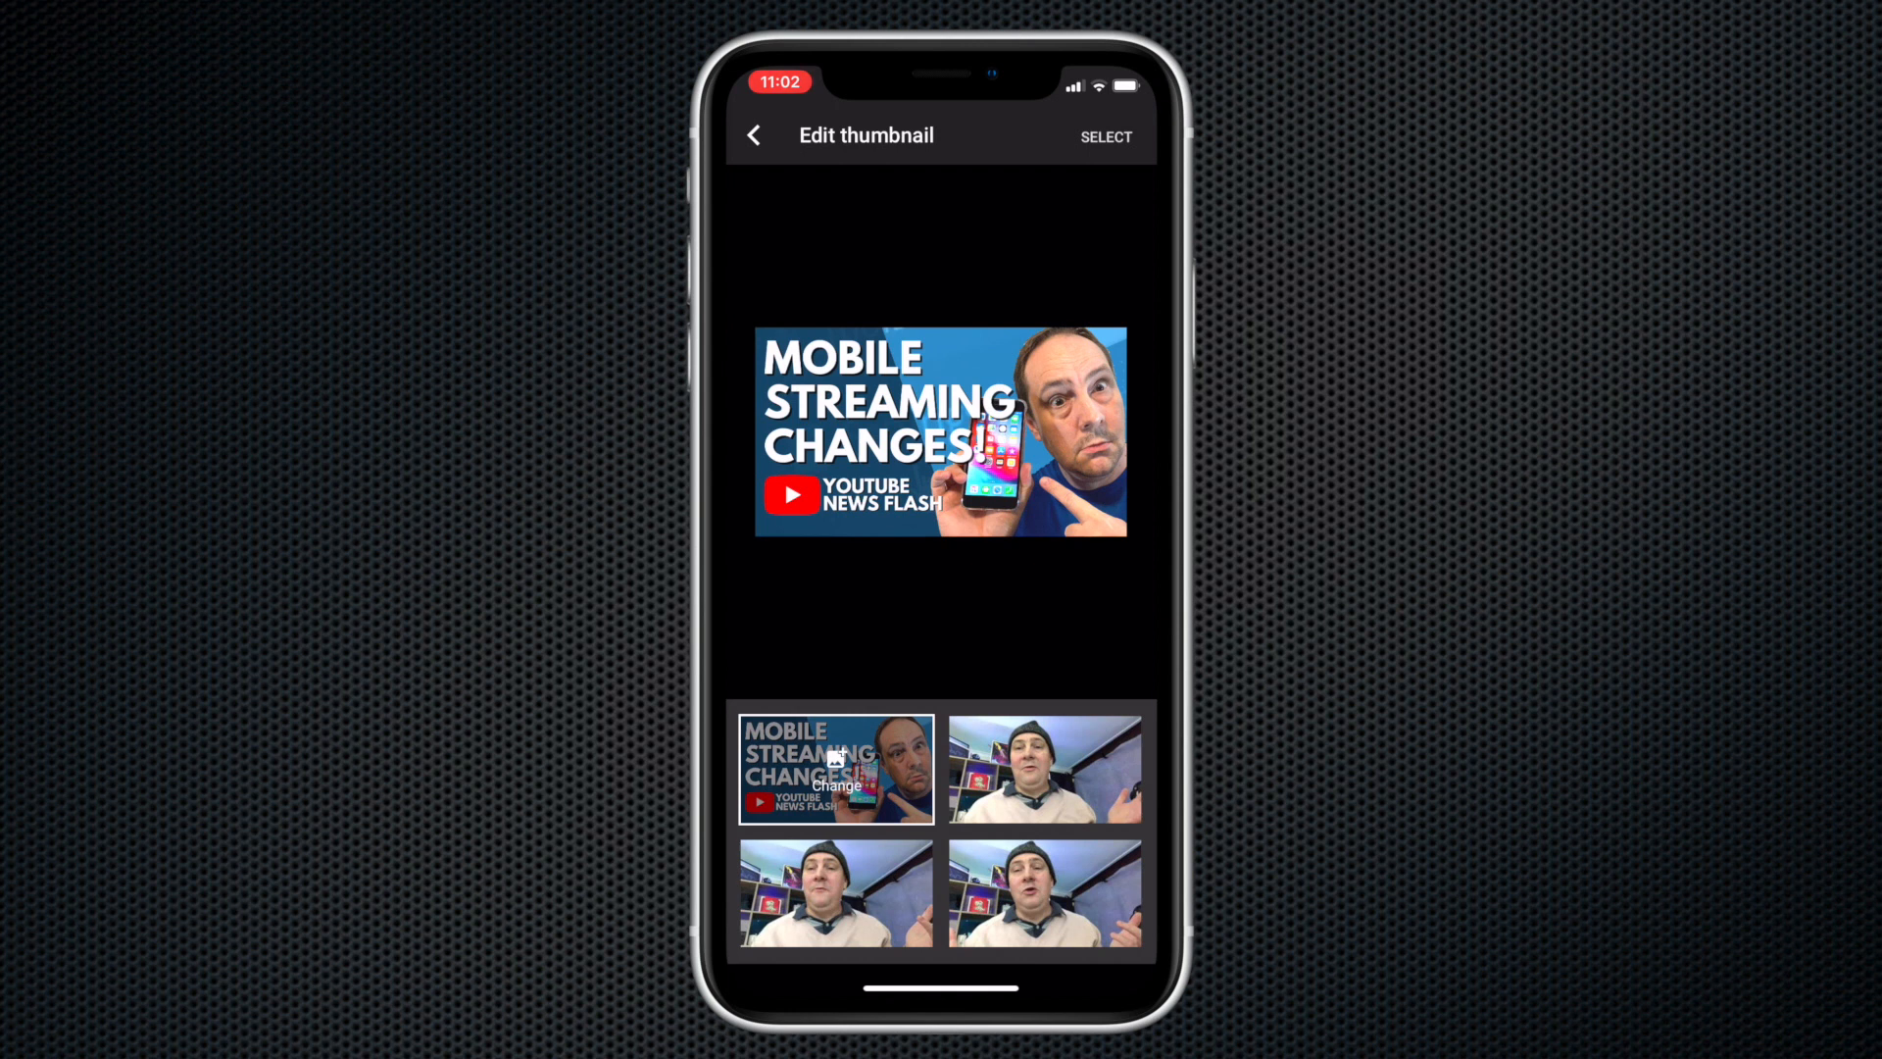
Use the first automatically generated still as the thumbnail, save the video and return to the dashboard.
click(1045, 769)
click(1106, 138)
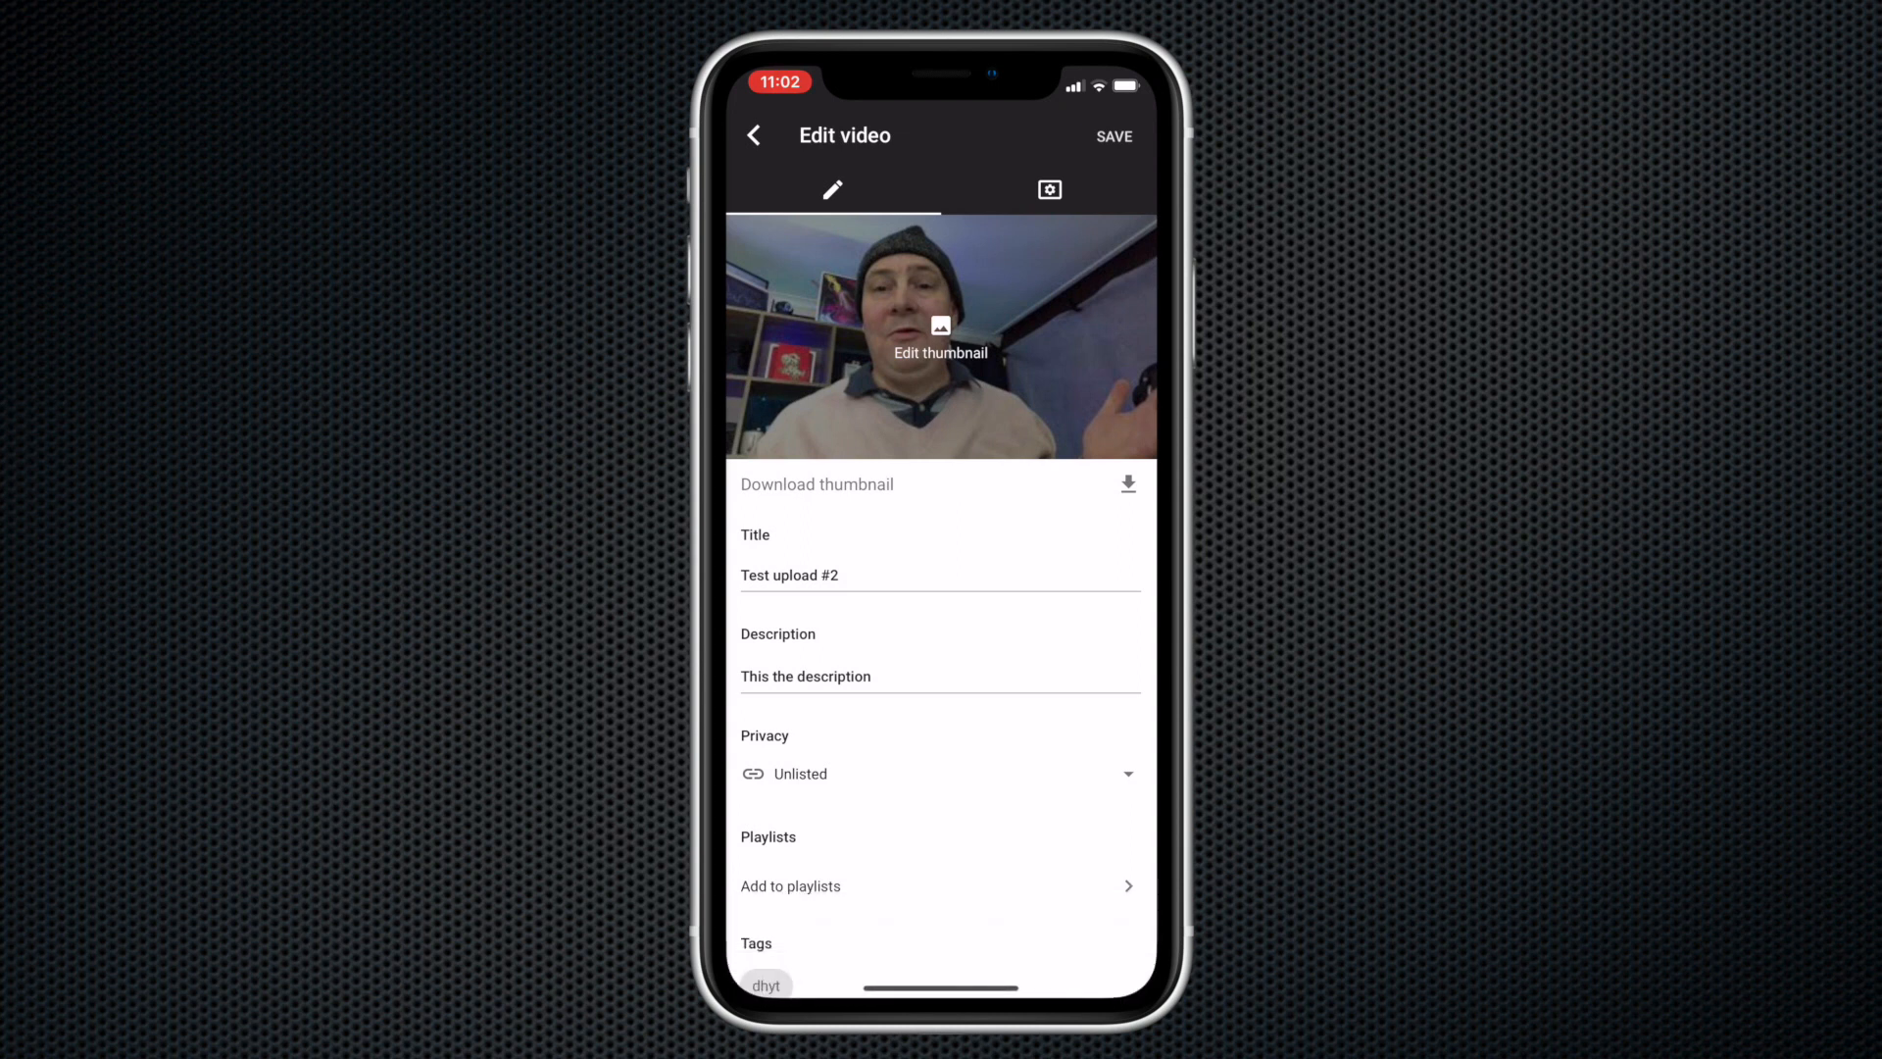
click(1114, 137)
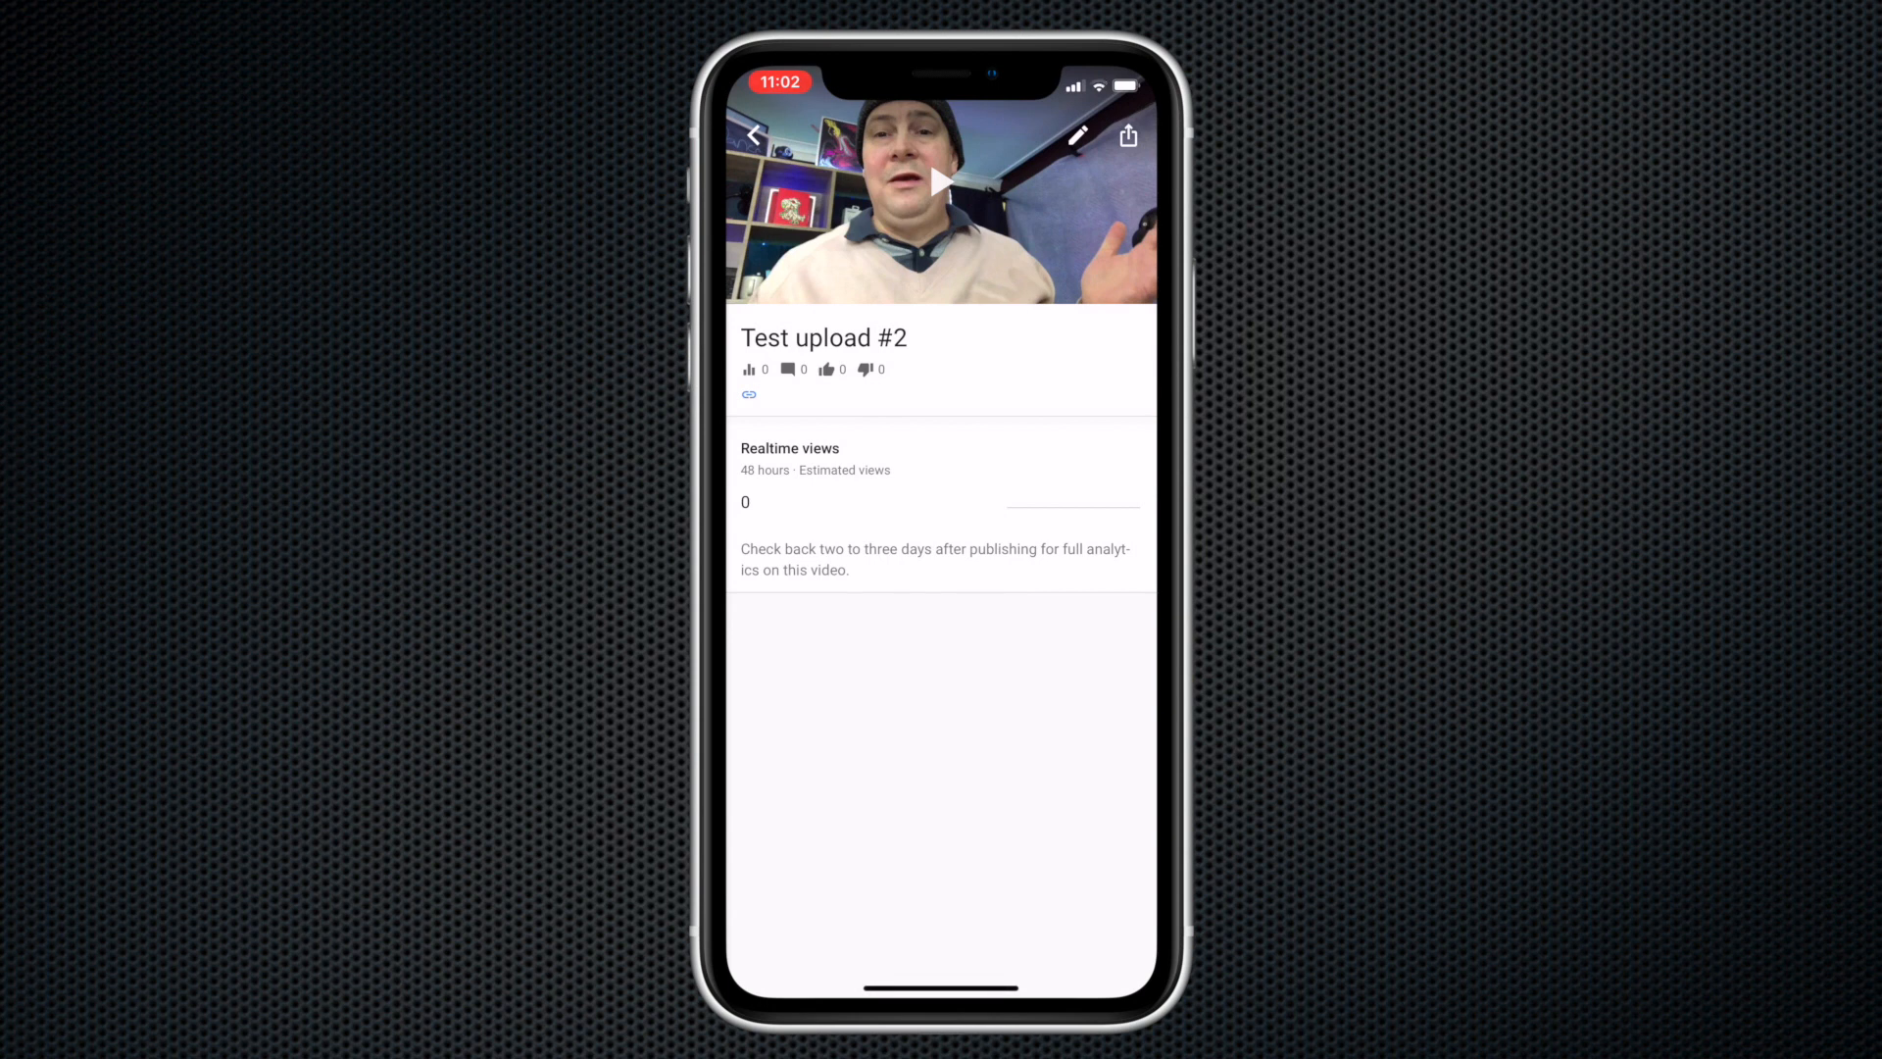
click(753, 136)
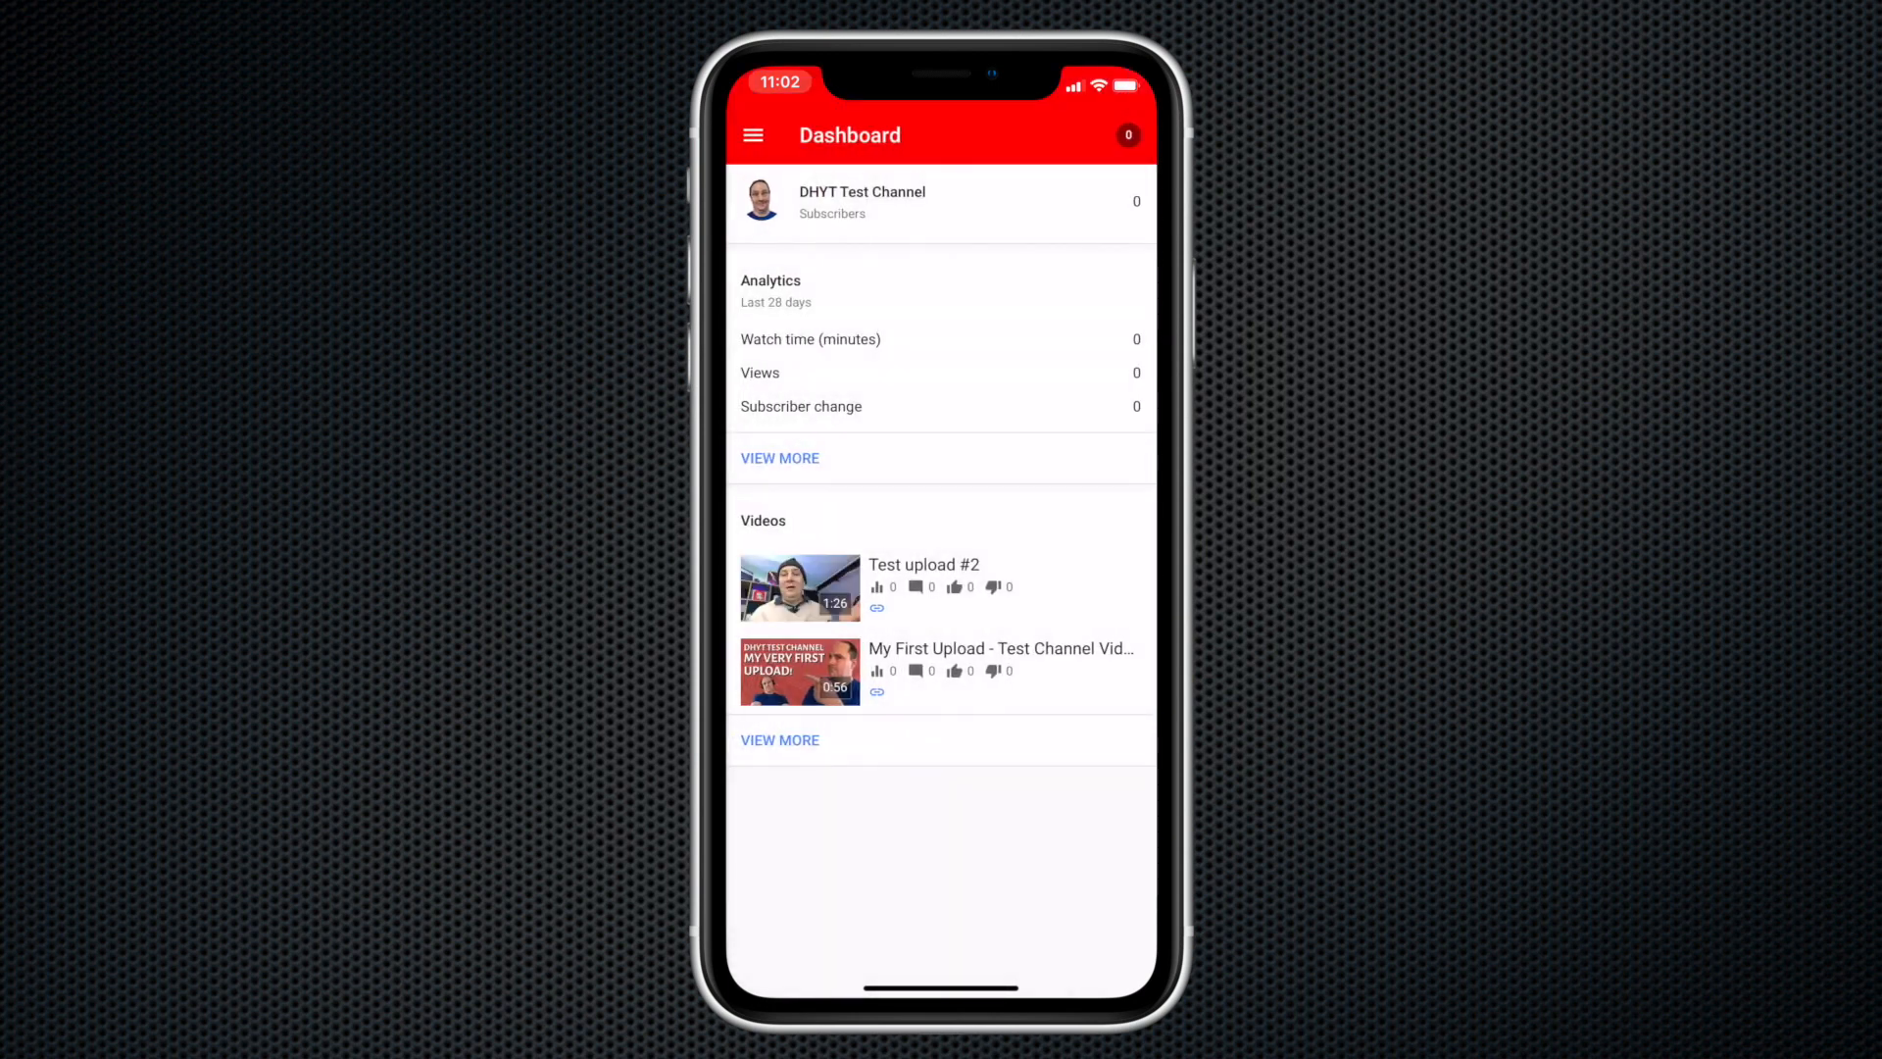